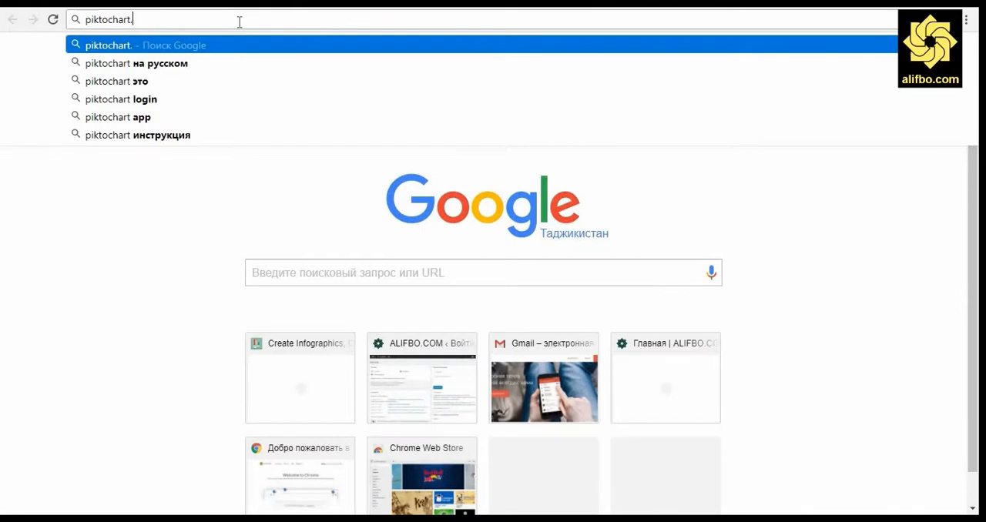
Step: Go to piktochart.com and sign in with the Google account
{"action": "type", "text": "com"}
{"action": "key", "text": "Return"}
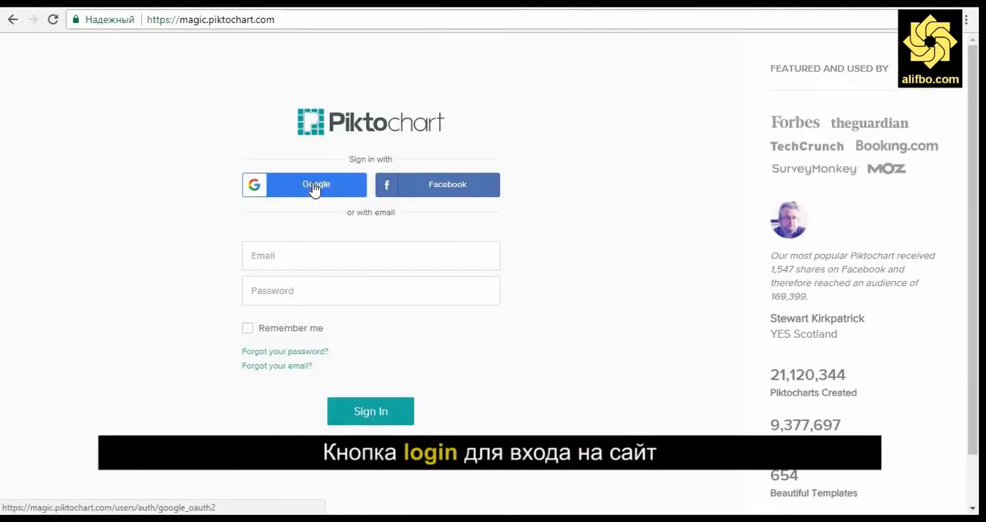
{"action": "left_click", "coordinate": [313, 189]}
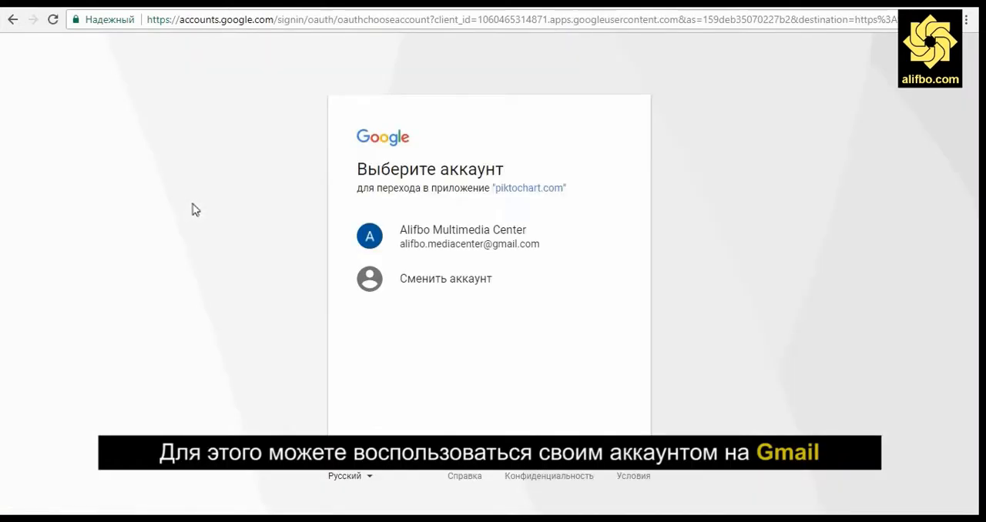
{"action": "left_click", "coordinate": [475, 244]}
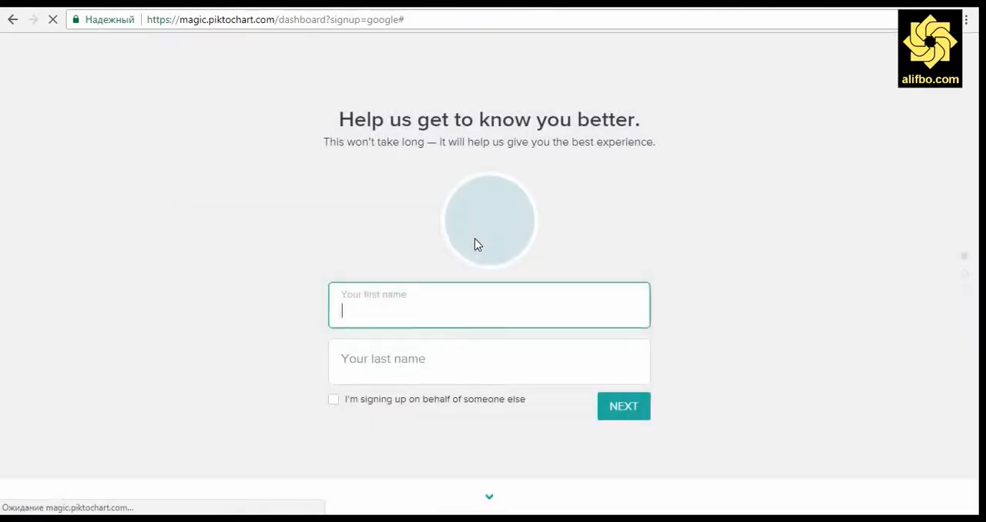
Step: Enter the first name and last name in the sign-up form and continue to the organization question
{"action": "left_click", "coordinate": [424, 306]}
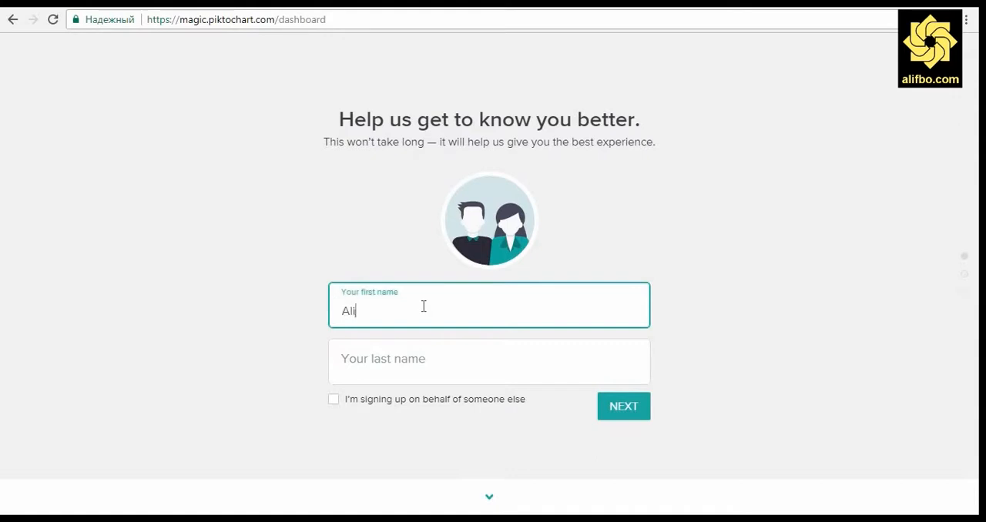
{"action": "type", "text": "Alifbo"}
{"action": "key", "text": "Tab"}
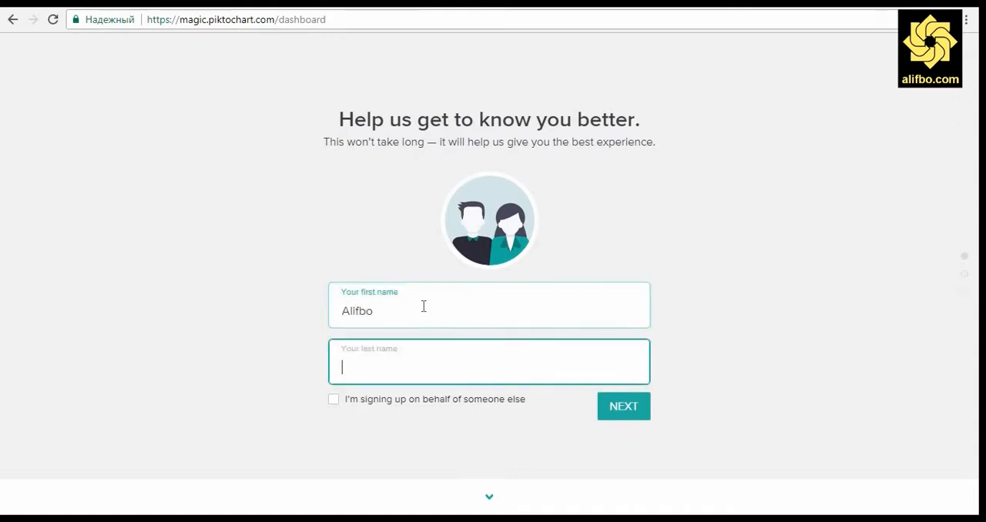
{"action": "type", "text": "Media"}
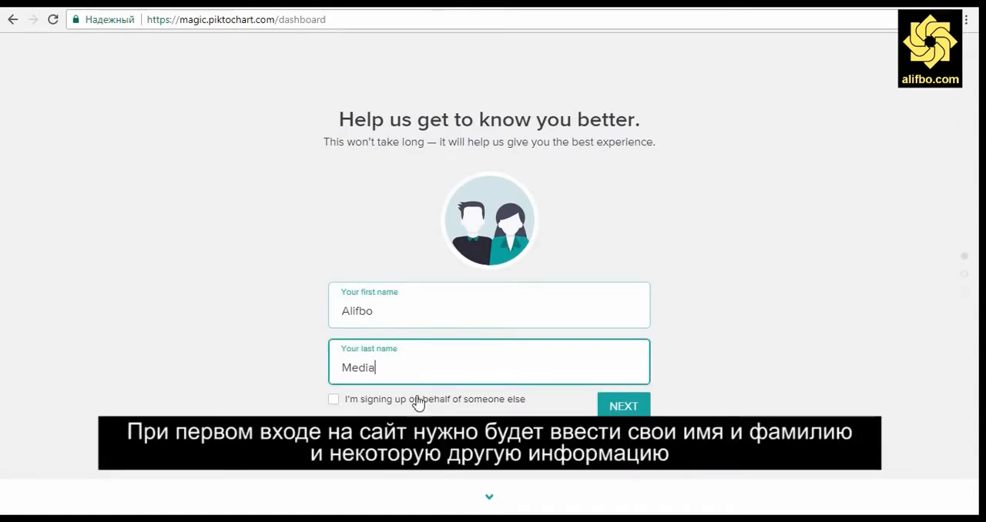
{"action": "key", "text": "Return"}
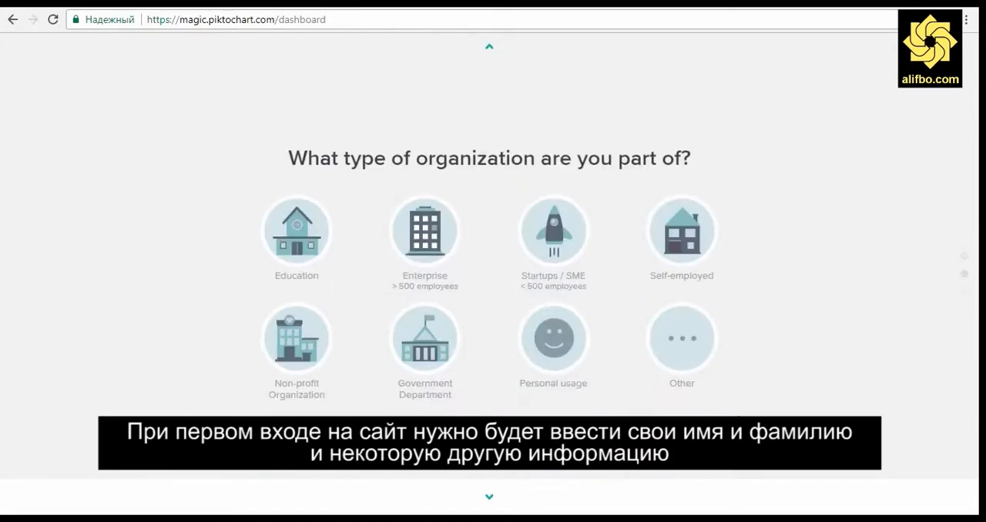
{"action": "scroll", "coordinate": [685, 412], "scroll_direction": "up", "scroll_amount": 1}
{"action": "left_click", "coordinate": [631, 413]}
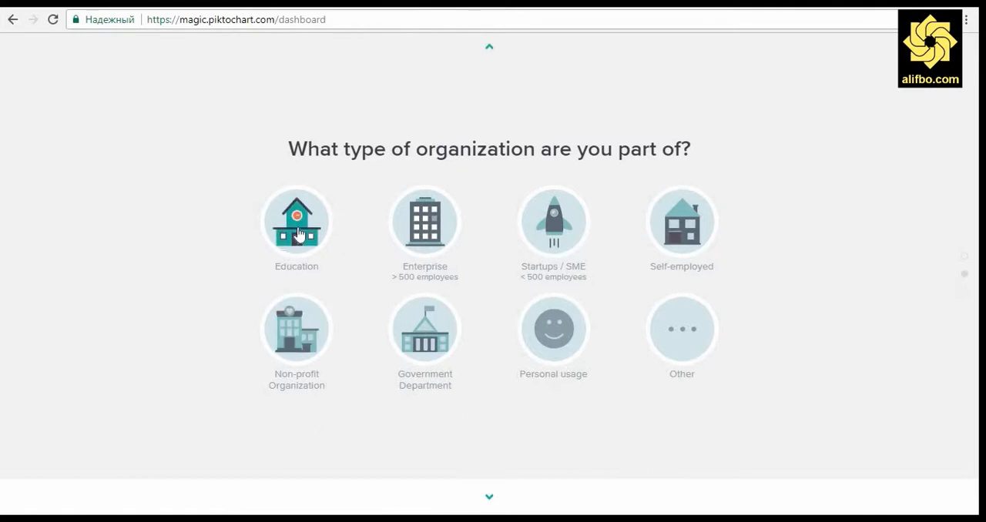
Step: Set the organization type to Self-employed and the occupation to Blogger, and submit the sign-up survey
{"action": "left_click", "coordinate": [682, 221]}
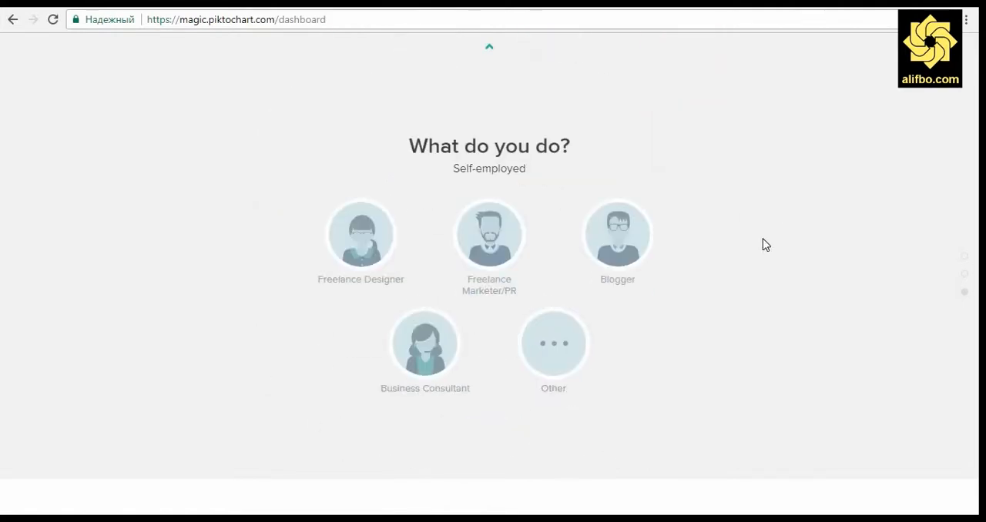
{"action": "left_click", "coordinate": [609, 245]}
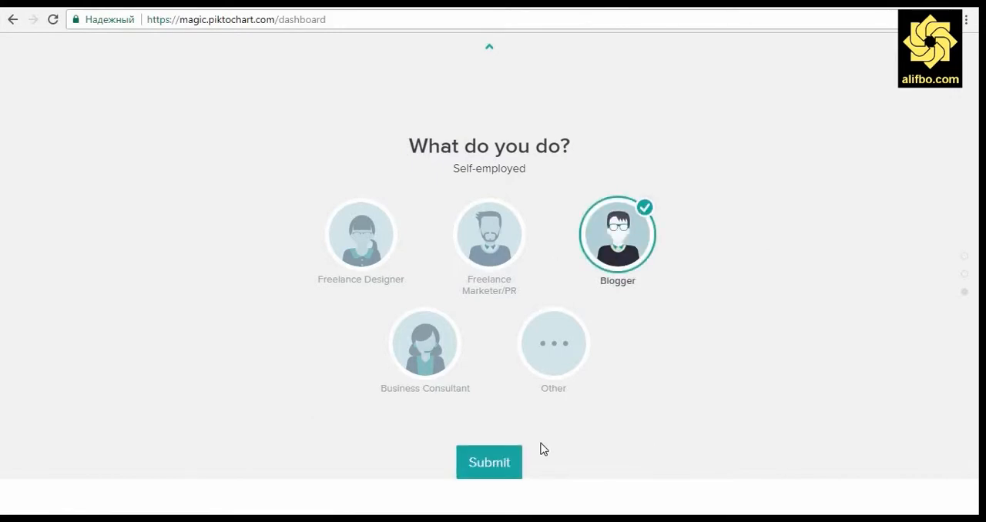
{"action": "left_click", "coordinate": [504, 465]}
{"action": "left_click", "coordinate": [503, 379]}
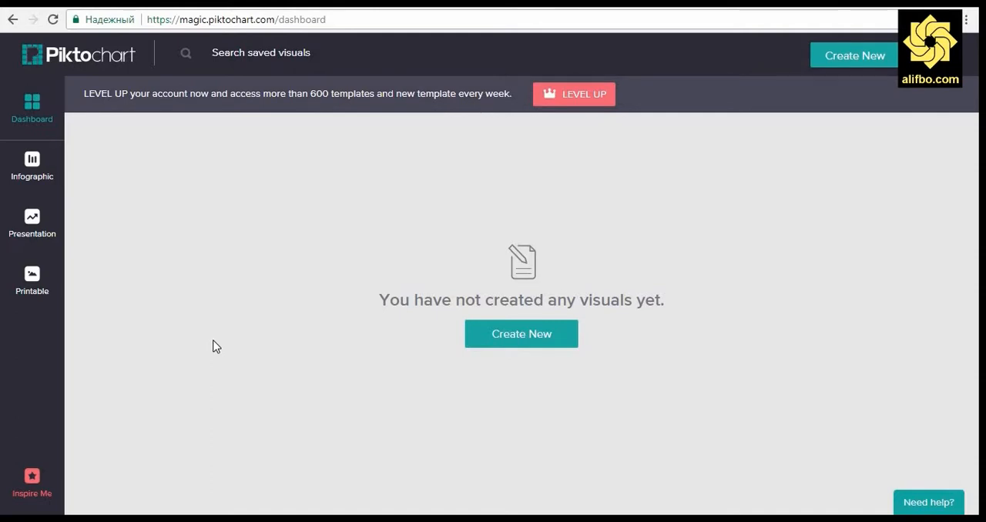
Step: Browse the free infographic templates and open the Dark 2 template in the editor
{"action": "left_click", "coordinate": [32, 165]}
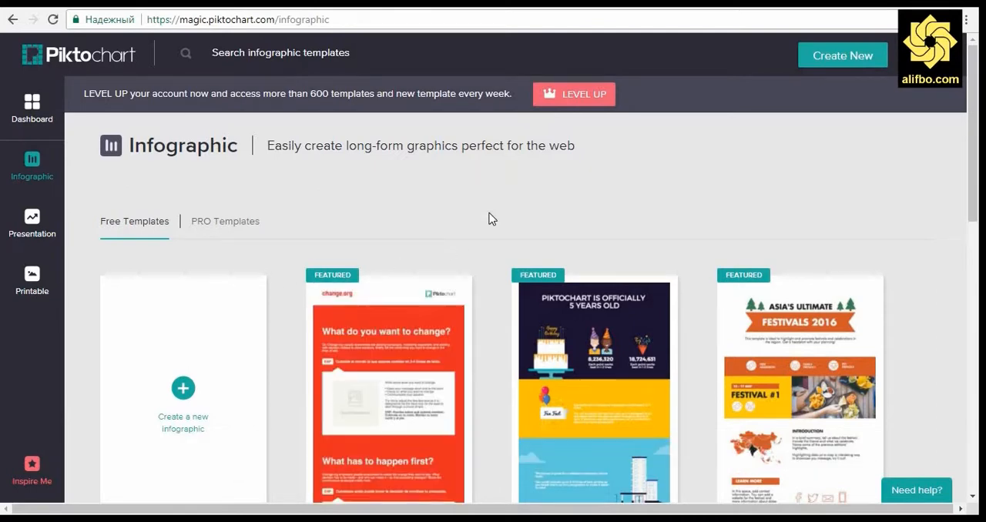
{"action": "scroll", "coordinate": [492, 219], "scroll_direction": "down", "scroll_amount": 5}
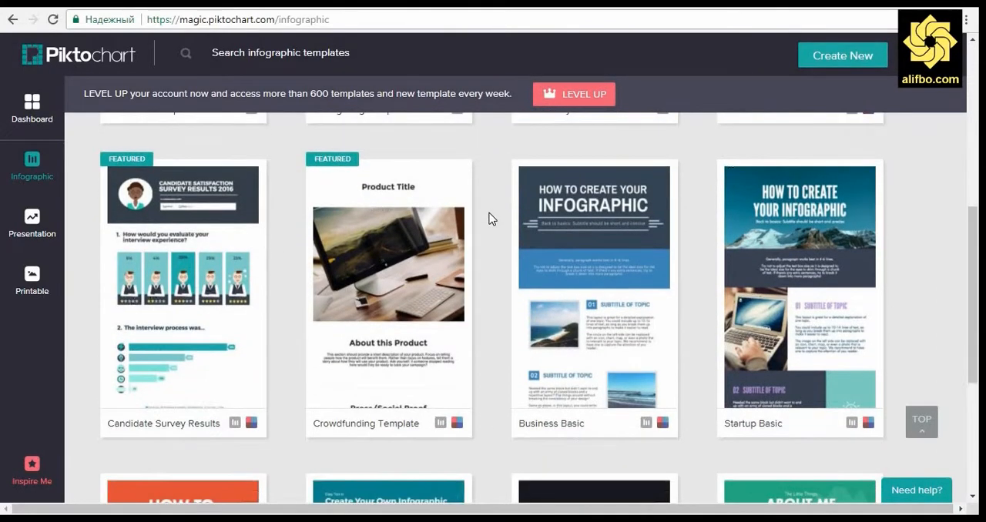
{"action": "scroll", "coordinate": [492, 219], "scroll_direction": "down", "scroll_amount": 4}
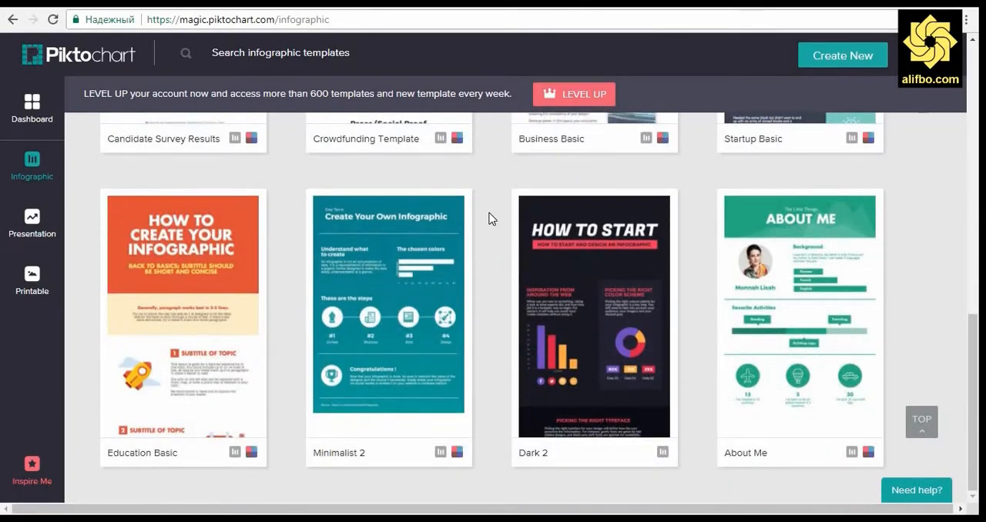
{"action": "scroll", "coordinate": [491, 219], "scroll_direction": "up", "scroll_amount": 2}
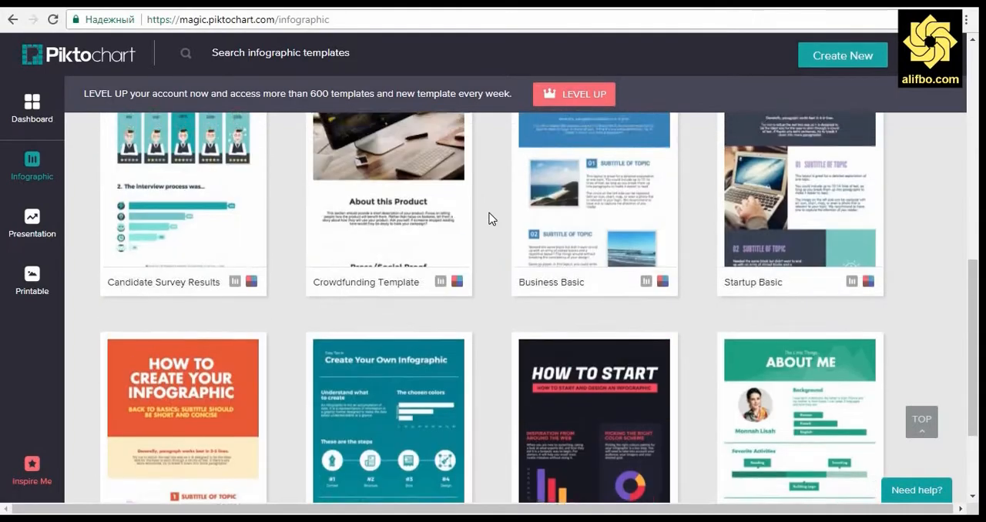
{"action": "scroll", "coordinate": [491, 219], "scroll_direction": "down", "scroll_amount": 2}
{"action": "scroll", "coordinate": [491, 219], "scroll_direction": "up", "scroll_amount": 4}
{"action": "scroll", "coordinate": [489, 219], "scroll_direction": "down", "scroll_amount": 4}
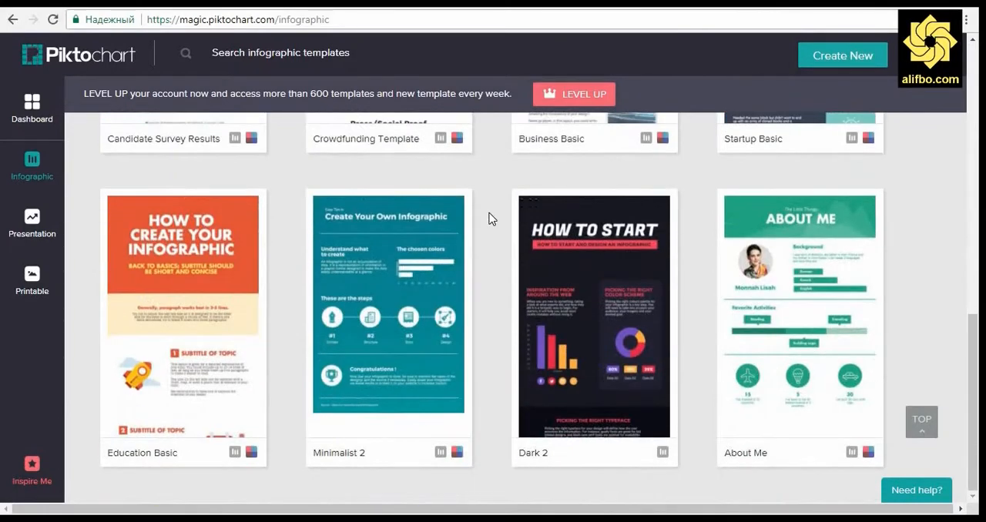
{"action": "mouse_move", "coordinate": [598, 315]}
{"action": "left_click", "coordinate": [599, 299]}
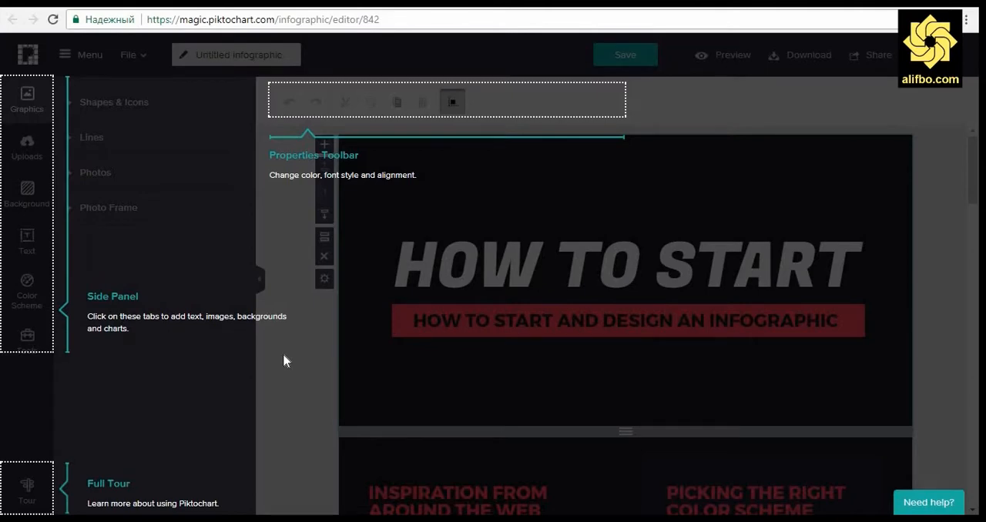
Step: Dismiss the welcome message, the editor introduction overlay and the cut-off line tip
{"action": "scroll", "coordinate": [688, 176], "scroll_direction": "down", "scroll_amount": 3}
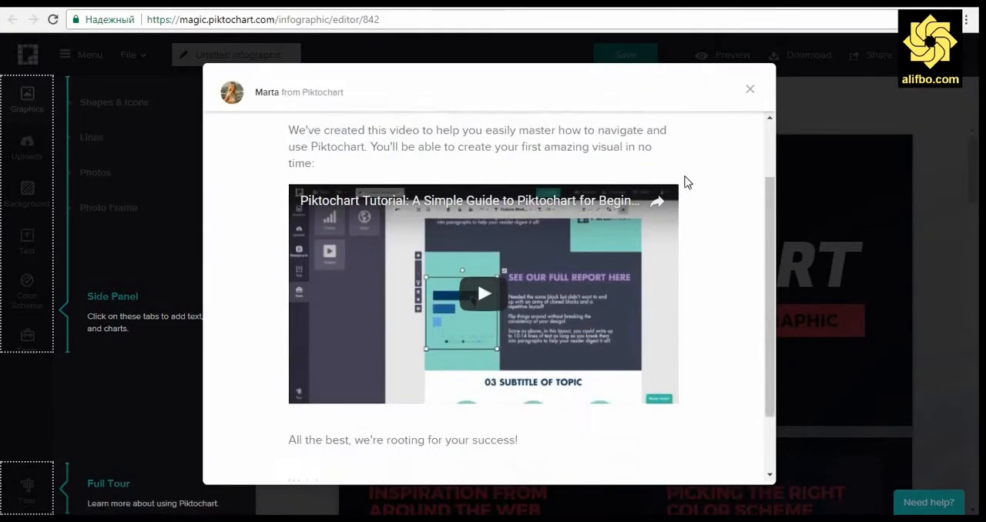
{"action": "left_click", "coordinate": [750, 92]}
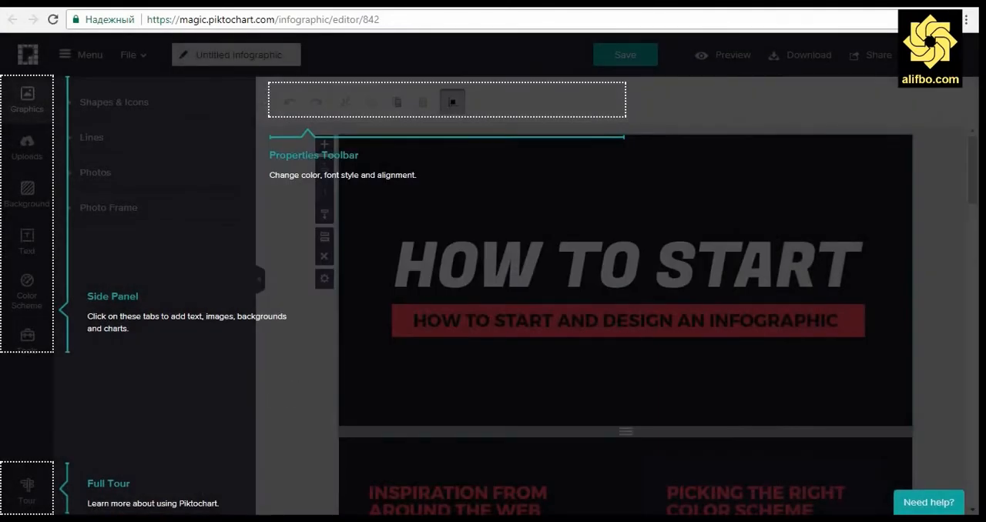
{"action": "scroll", "coordinate": [308, 351], "scroll_direction": "down", "scroll_amount": 1}
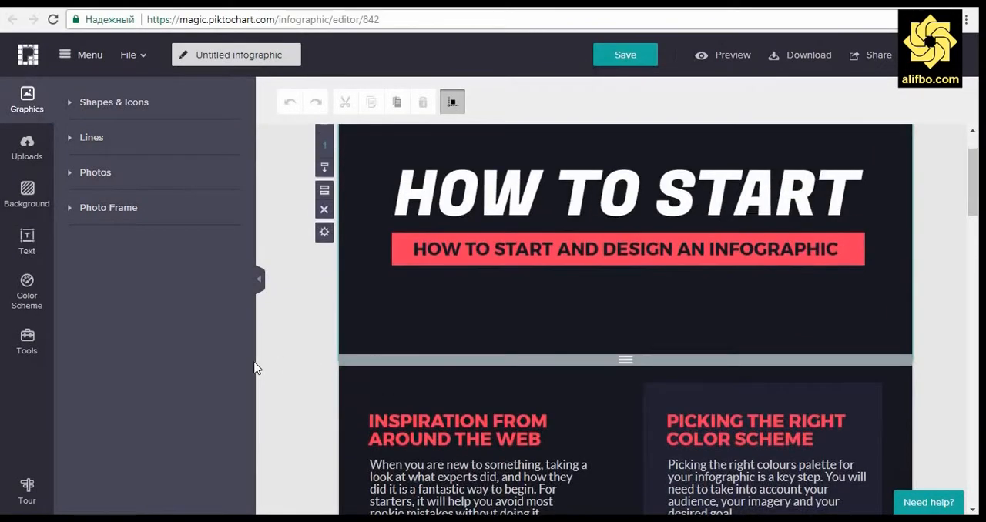
{"action": "scroll", "coordinate": [266, 329], "scroll_direction": "down", "scroll_amount": 5}
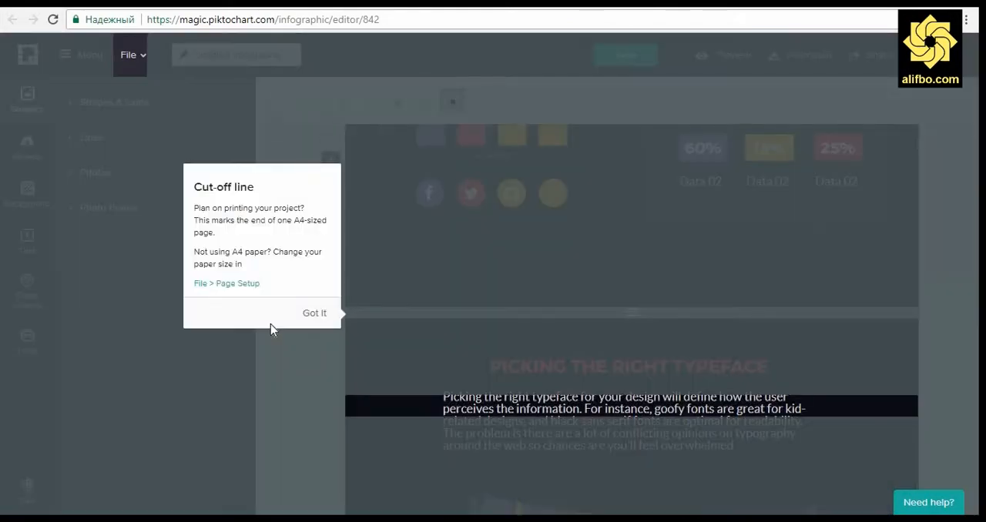
{"action": "left_click", "coordinate": [309, 317]}
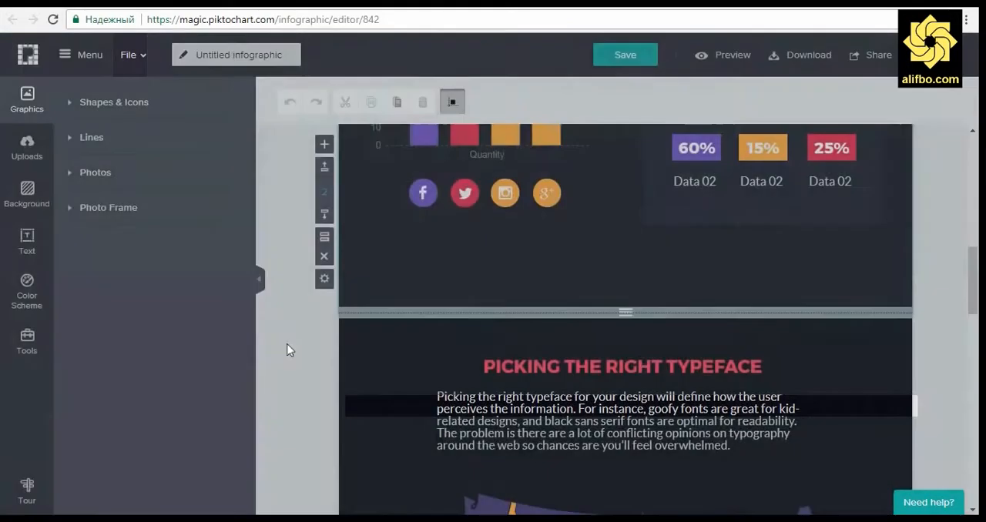
Step: Delete the last two blocks of the infographic, the closing Source block and the unique icons block
{"action": "scroll", "coordinate": [284, 342], "scroll_direction": "down", "scroll_amount": 5}
{"action": "scroll", "coordinate": [282, 342], "scroll_direction": "down", "scroll_amount": 10}
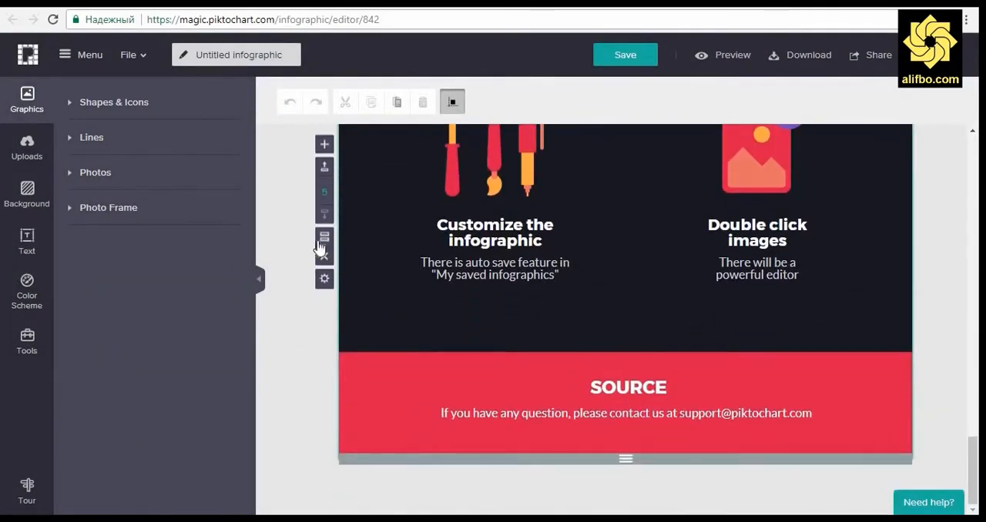
{"action": "left_click", "coordinate": [325, 255]}
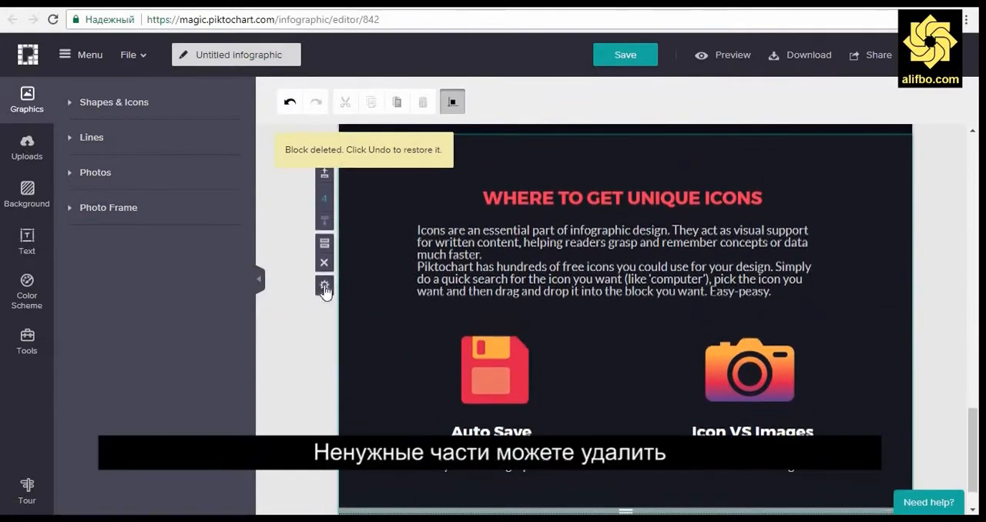
{"action": "left_click", "coordinate": [325, 260]}
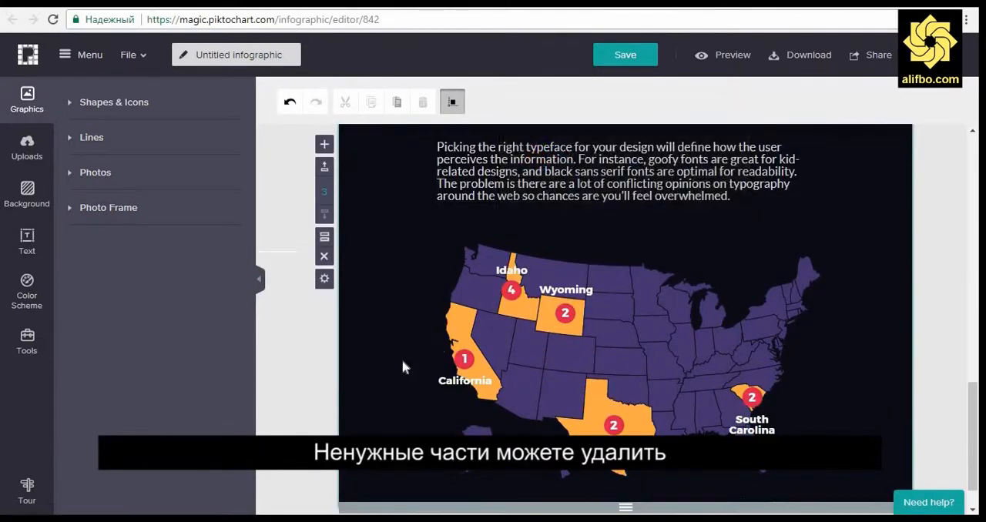
Step: Replace the main heading "HOW TO START" in the first block with "10 мамлакати дунё"
{"action": "scroll", "coordinate": [292, 336], "scroll_direction": "up", "scroll_amount": 10}
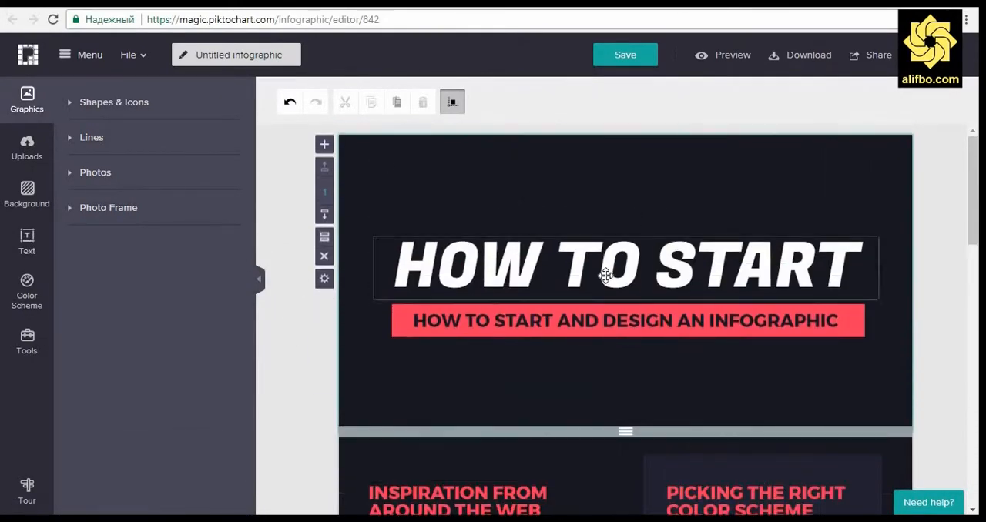
{"action": "left_click", "coordinate": [606, 275]}
{"action": "left_click", "coordinate": [608, 275]}
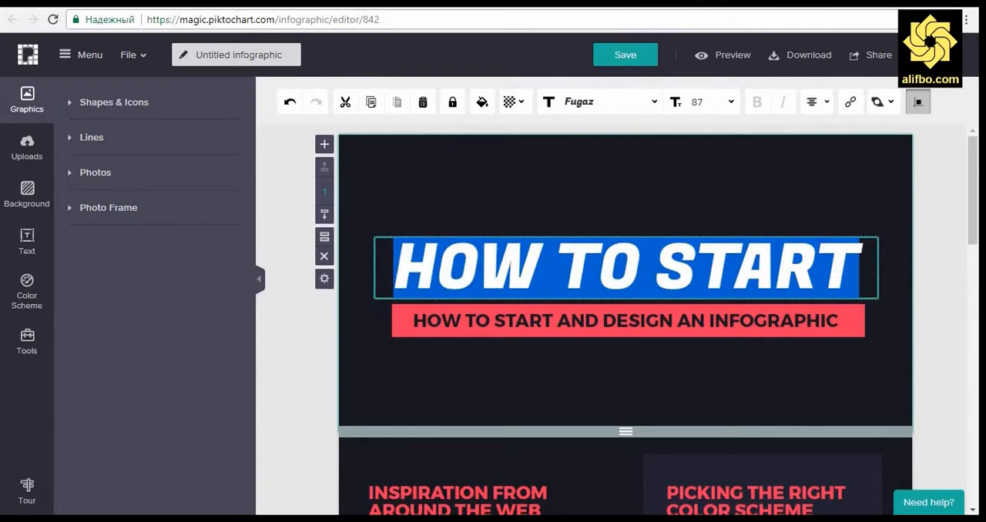
{"action": "left_click", "coordinate": [478, 266]}
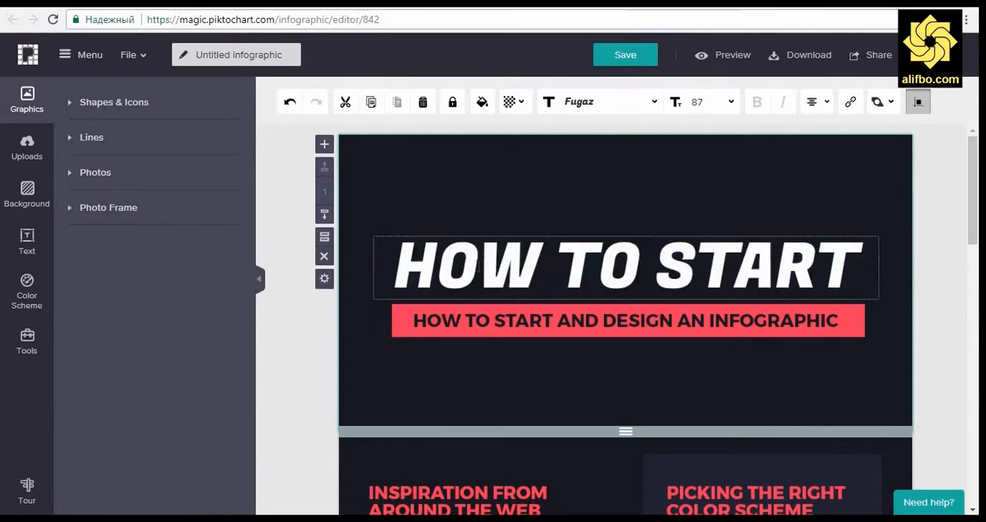
{"action": "double_click", "coordinate": [477, 266]}
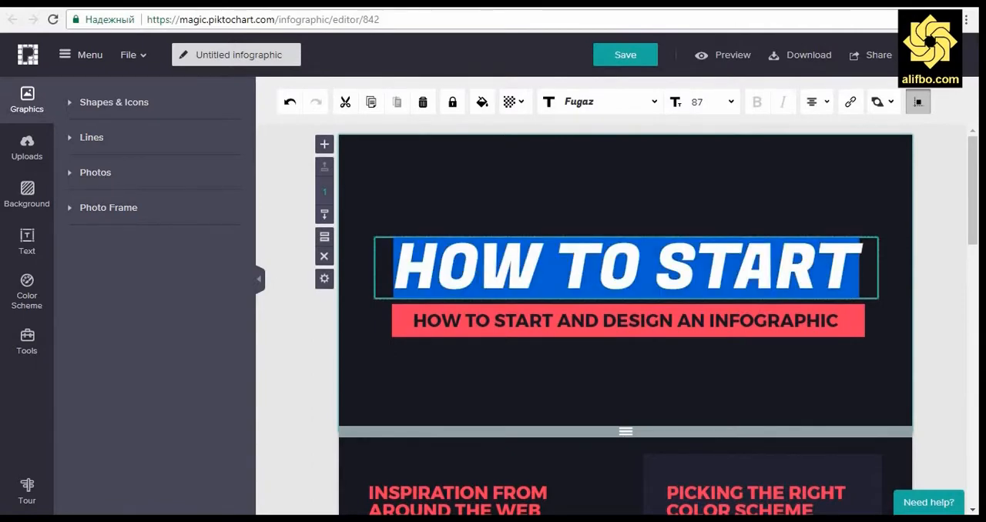
{"action": "key", "text": "Right"}
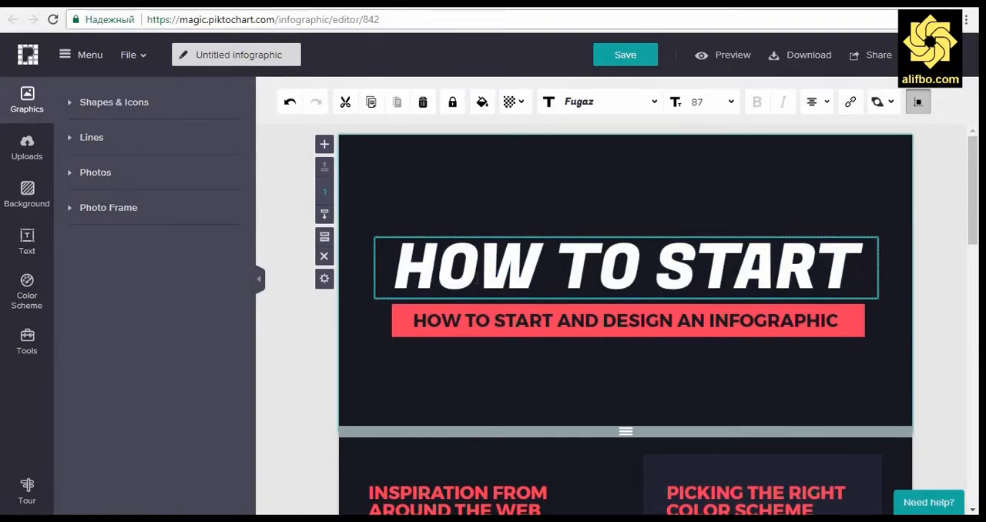
{"action": "type", "text": "1"}
{"action": "key", "text": "BackSpace"}
{"action": "key", "text": "BackSpace"}
{"action": "key", "text": "BackSpace"}
{"action": "key", "text": "BackSpace"}
{"action": "key", "text": "BackSpace"}
{"action": "key", "text": "BackSpace"}
{"action": "key", "text": "BackSpace"}
{"action": "key", "text": "BackSpace"}
{"action": "key", "text": "BackSpace"}
{"action": "key", "text": "BackSpace"}
{"action": "key", "text": "BackSpace"}
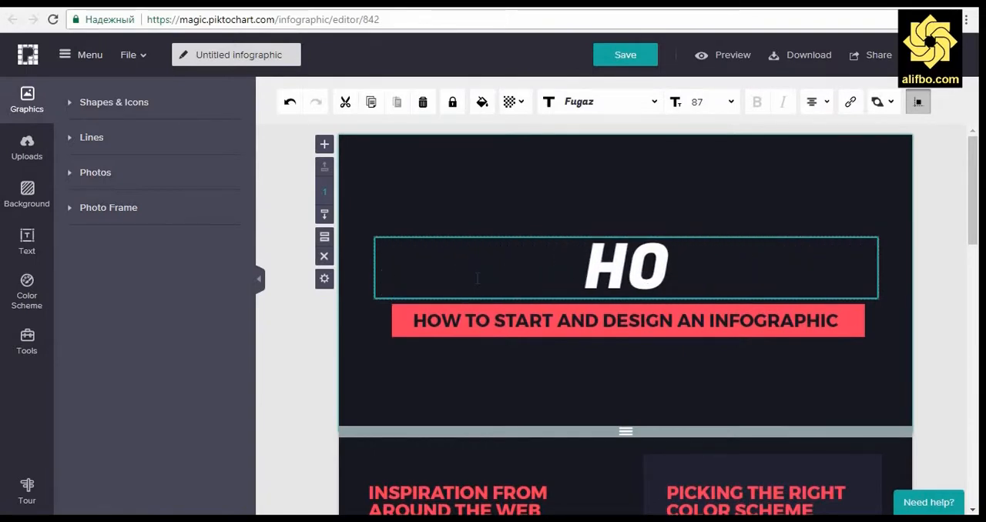
{"action": "key", "text": "BackSpace"}
{"action": "key", "text": "BackSpace"}
{"action": "type", "text": "10 мам"}
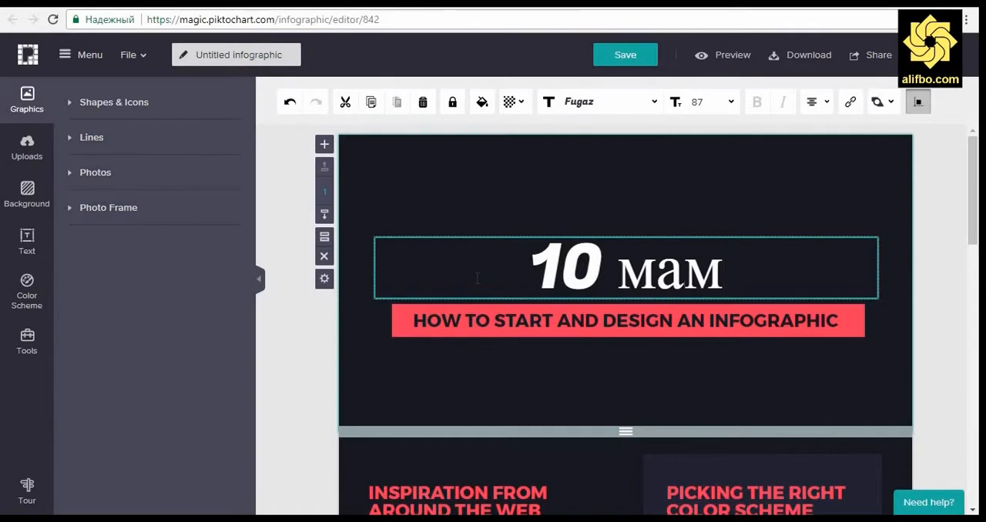
{"action": "type", "text": "лакати дун"}
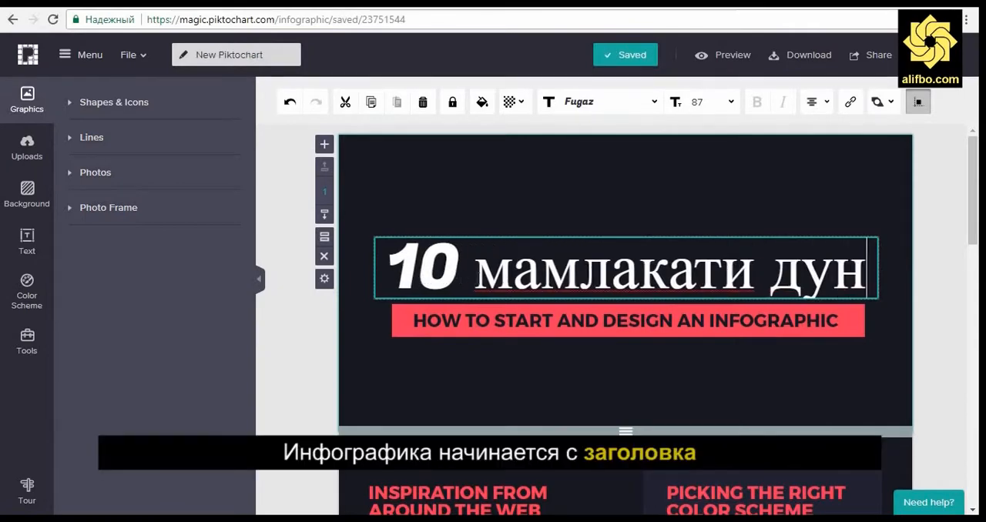
{"action": "type", "text": "ё"}
Step: Format the whole main heading "10 мамлакати дунё" in the Didact Gothic font at size 80
{"action": "key", "text": "ctrl+a"}
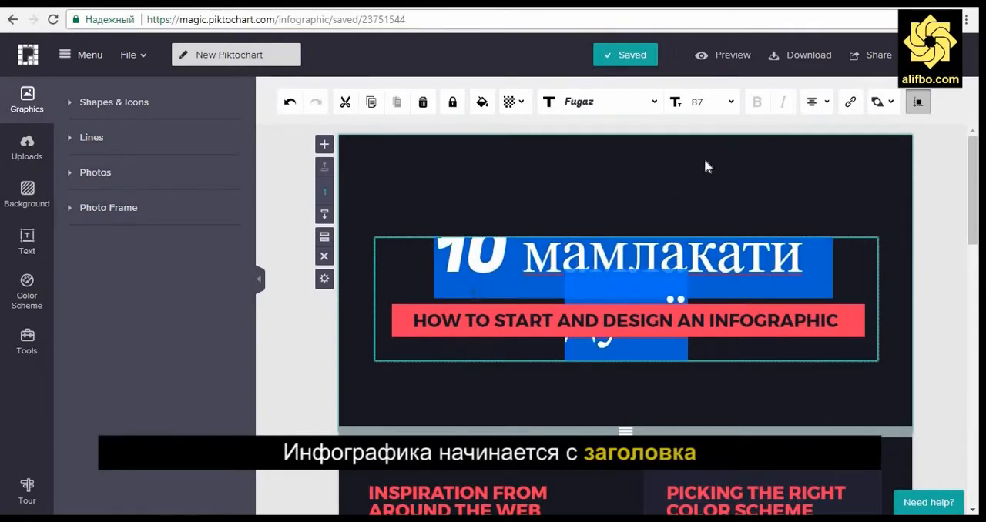
{"action": "left_click", "coordinate": [732, 103]}
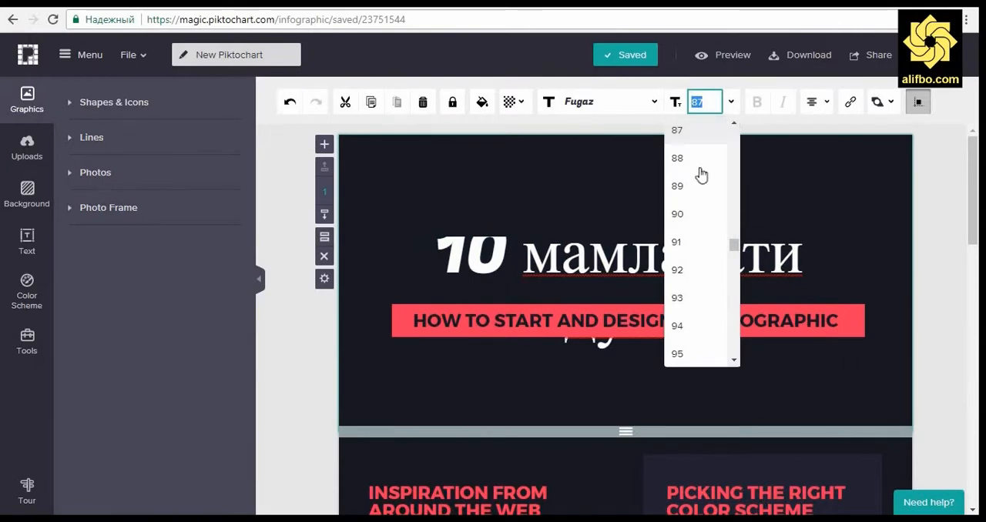
{"action": "scroll", "coordinate": [698, 193], "scroll_direction": "up", "scroll_amount": 2}
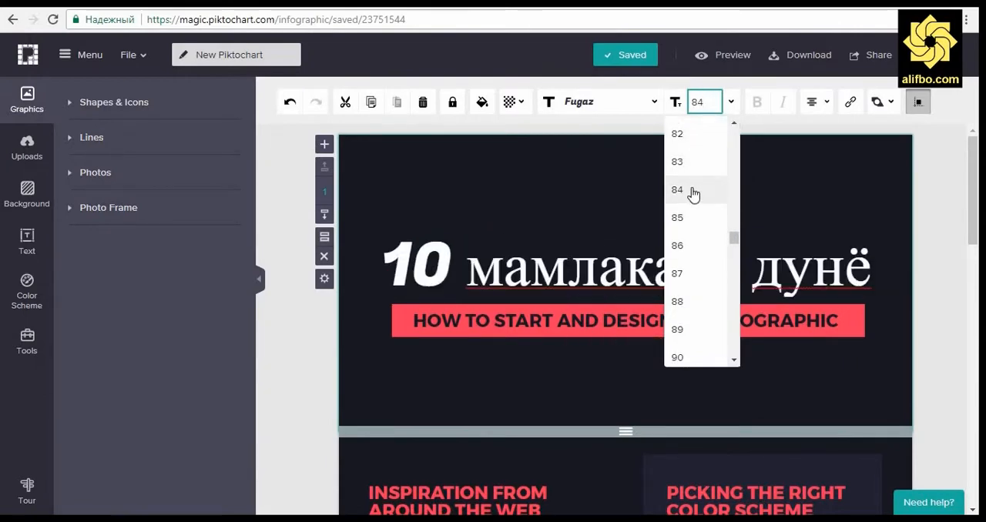
{"action": "left_click", "coordinate": [694, 191]}
{"action": "left_click", "coordinate": [654, 102]}
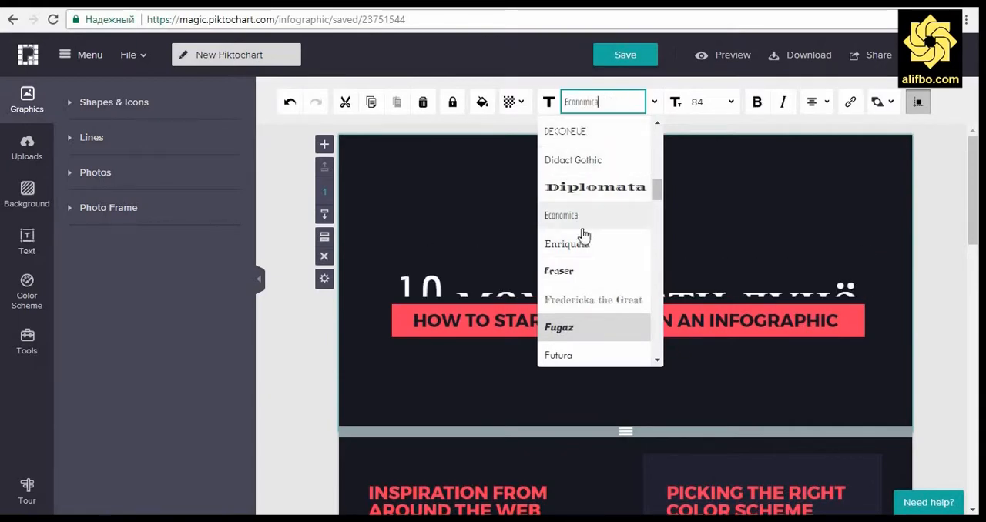
{"action": "left_click", "coordinate": [587, 167]}
{"action": "left_click", "coordinate": [731, 105]}
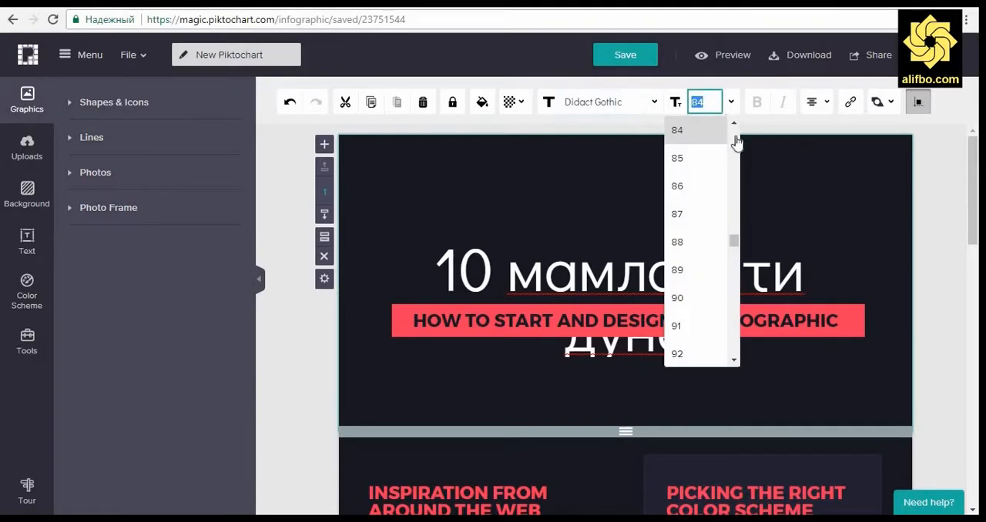
{"action": "scroll", "coordinate": [701, 177], "scroll_direction": "up", "scroll_amount": 2}
{"action": "left_click", "coordinate": [702, 174]}
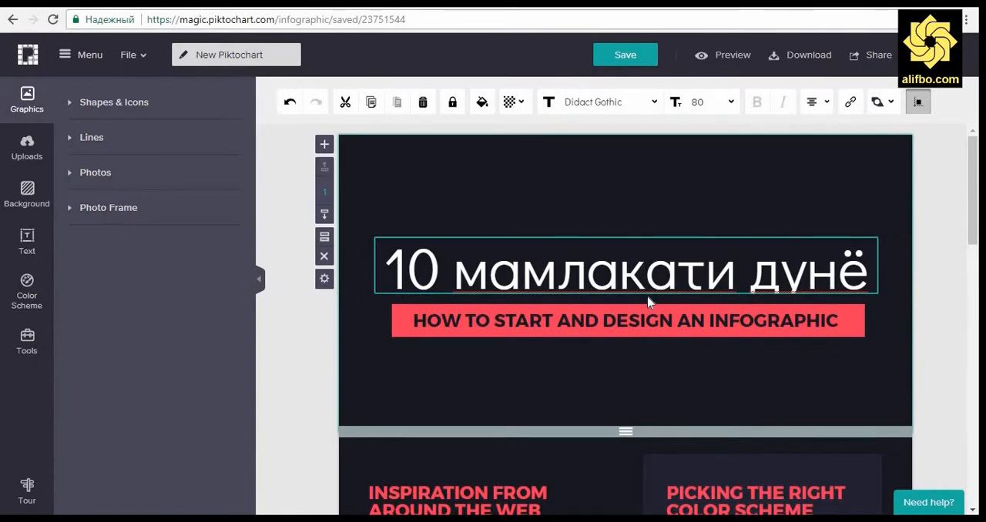
Step: Move the main heading up within the first block, leaving a clear gap above the red subtitle bar
{"action": "left_click", "coordinate": [646, 296]}
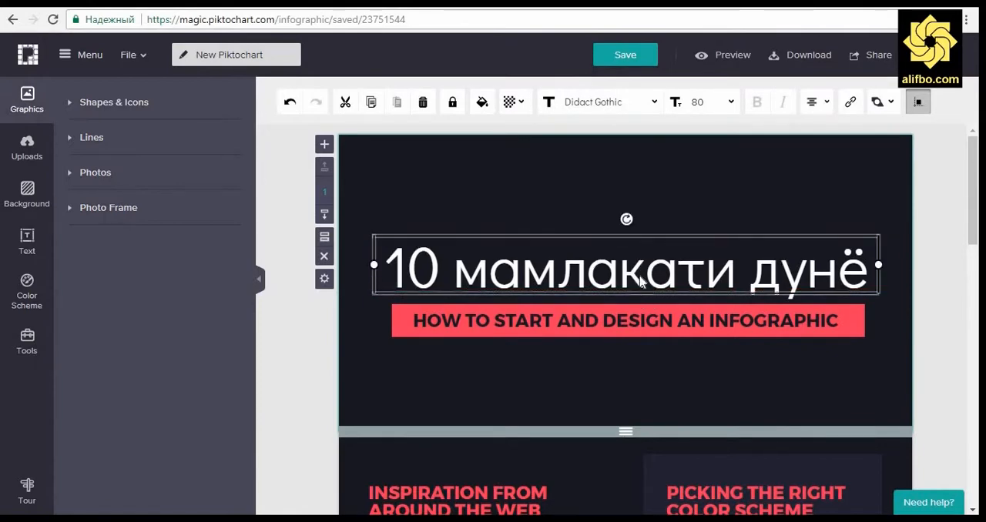
{"action": "left_click_drag", "start_coordinate": [646, 296], "coordinate": [638, 247]}
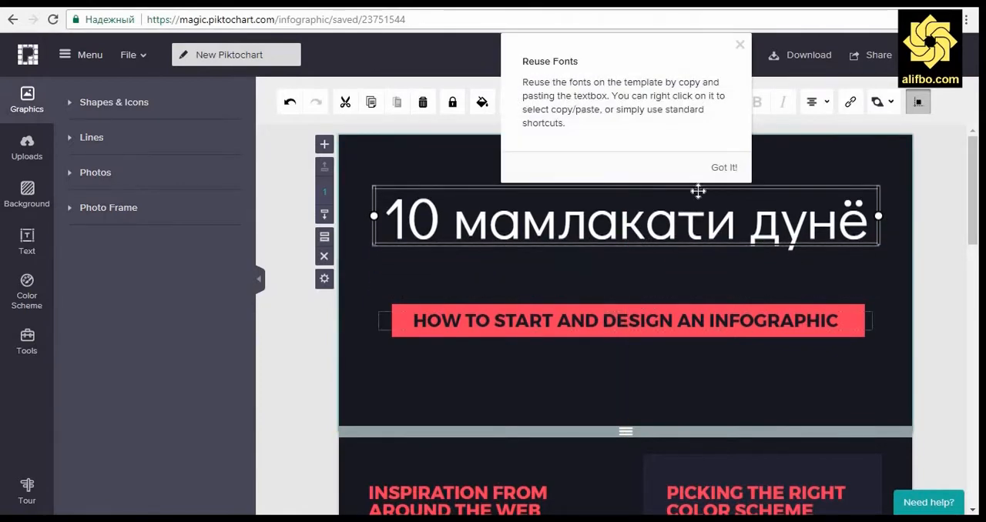
{"action": "left_click", "coordinate": [649, 271]}
Step: Replace the subtitle on the red bar with "дорои зиёдтарин нишондиҳандаҳои Маҷмӯи Маҳсулоти Дохилӣ сари аҳолӣ"
{"action": "left_click", "coordinate": [600, 320]}
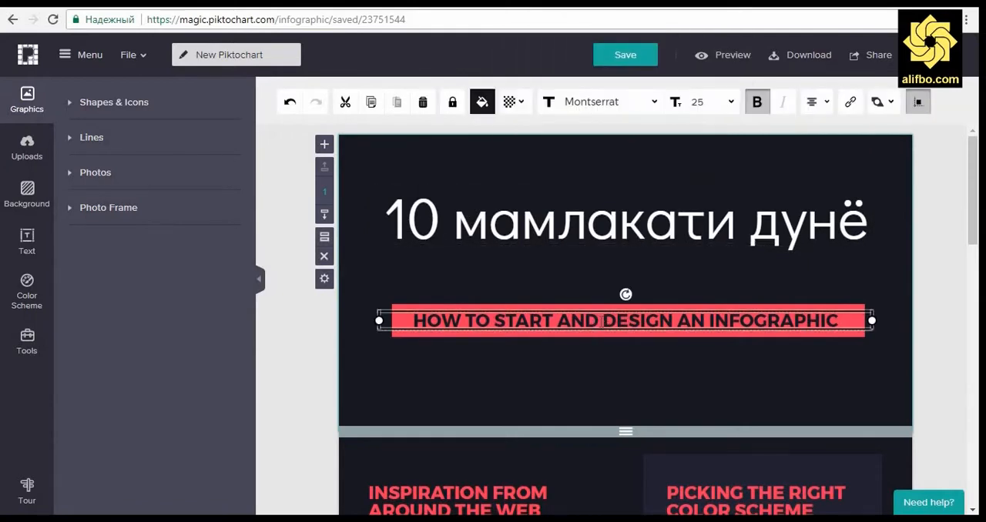
{"action": "double_click", "coordinate": [635, 327]}
{"action": "type", "text": "дороп"}
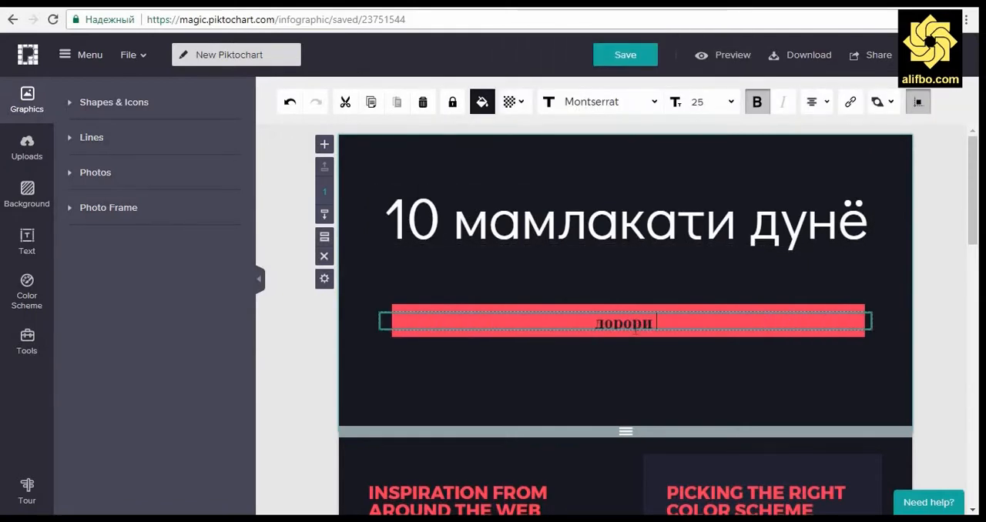
{"action": "type", "text": " зиёд"}
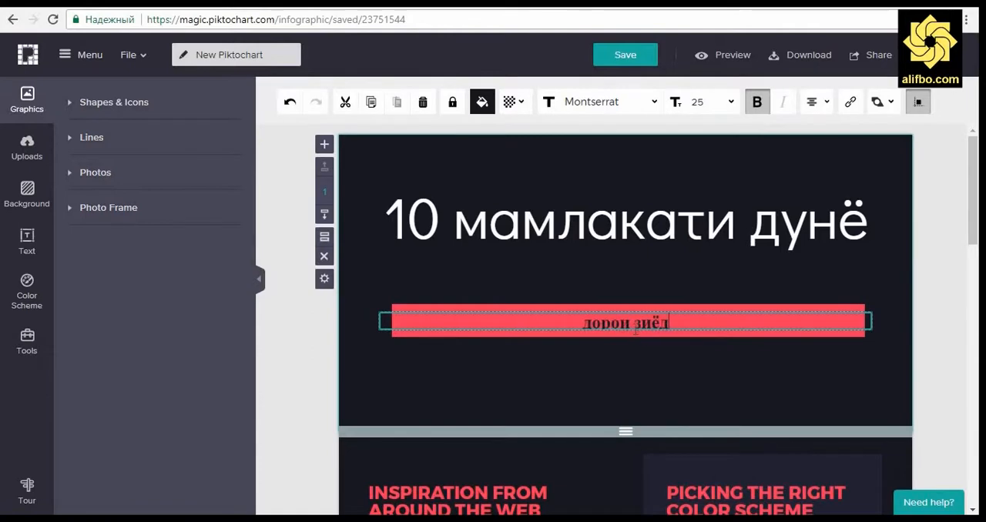
{"action": "type", "text": "тарин нишондиха"}
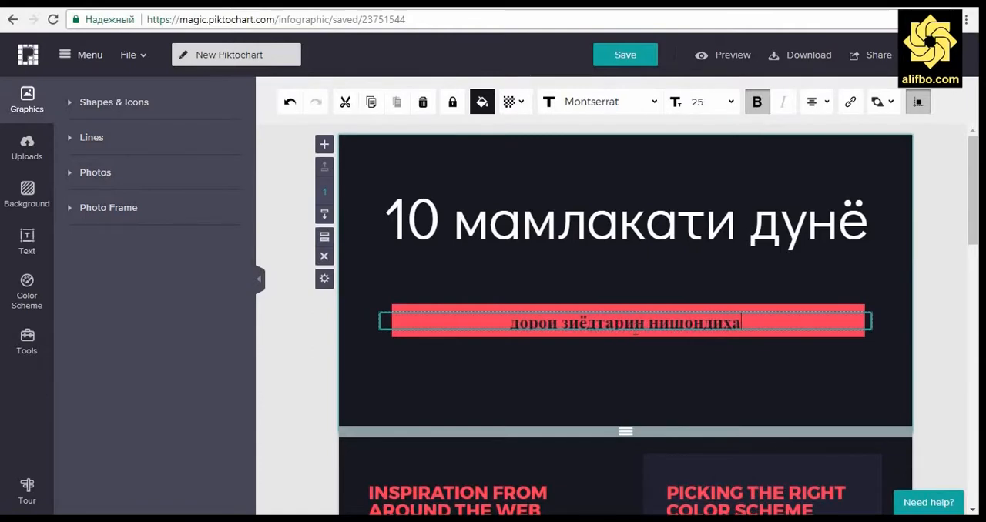
{"action": "type", "text": "ндахои"}
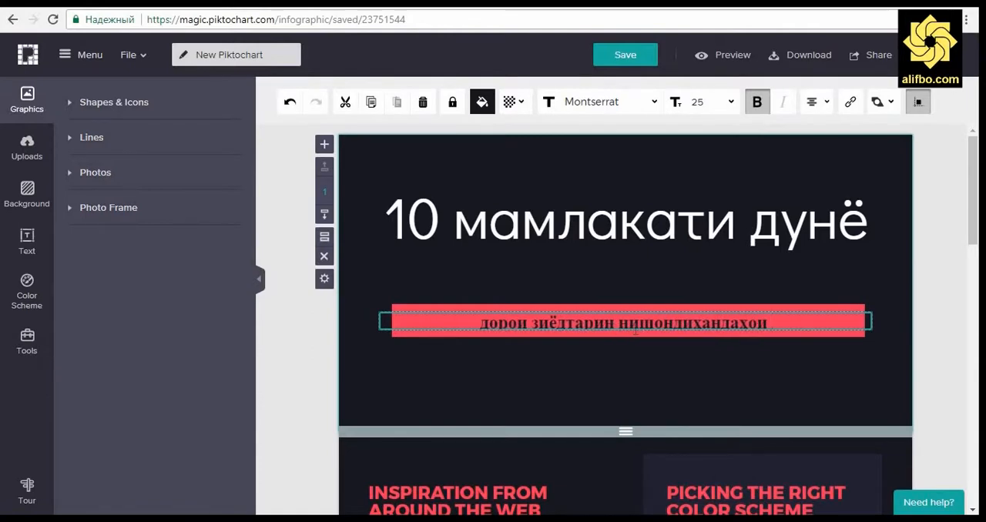
{"action": "type", "text": " М"}
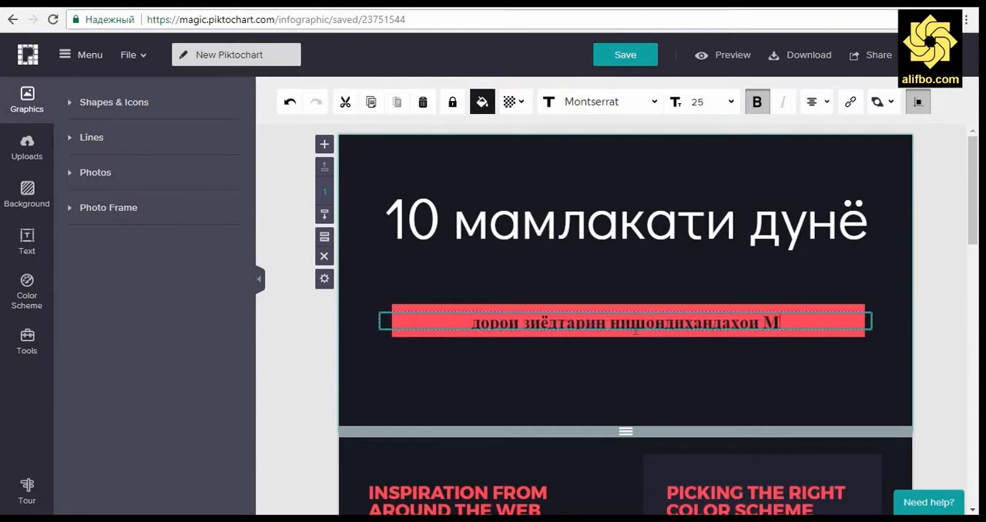
{"action": "type", "text": "ачмӯи Мах"}
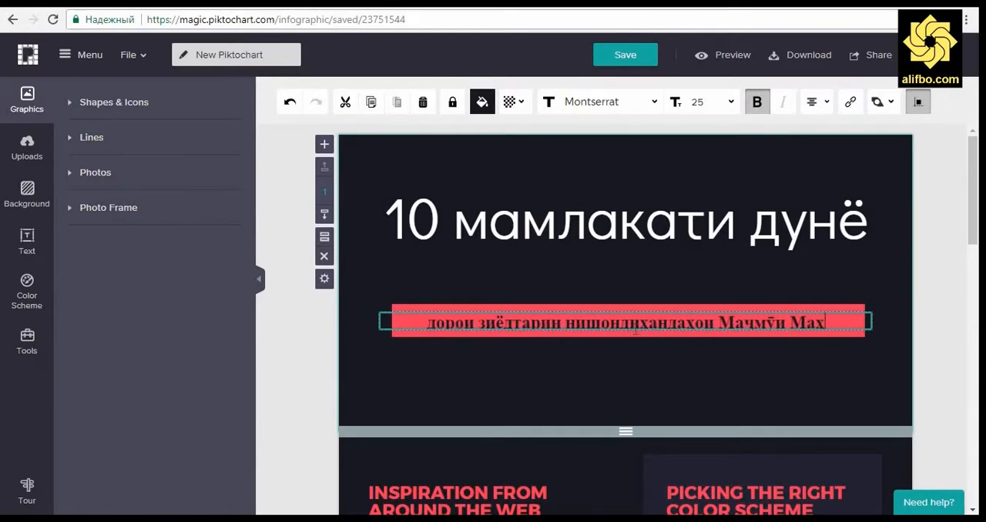
{"action": "type", "text": "сулоти Дохилӣ сари ахол"}
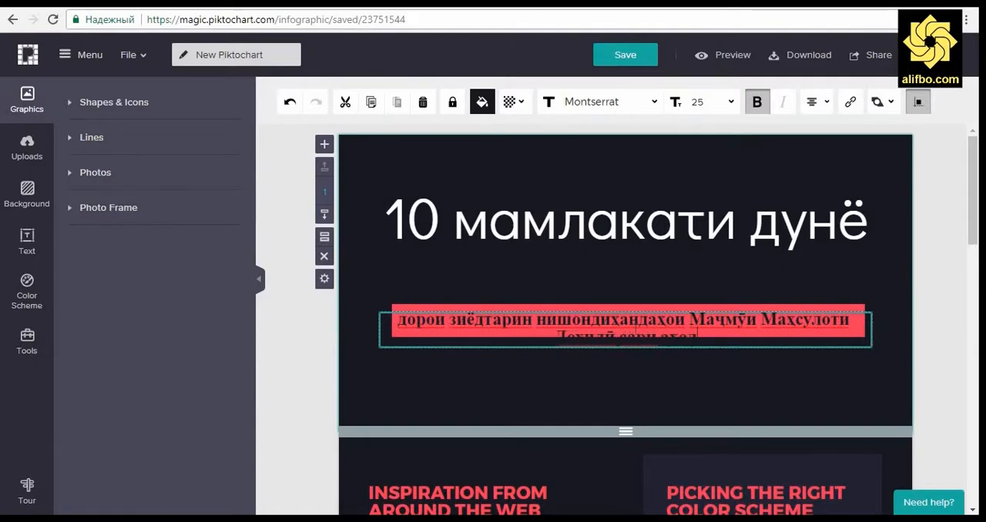
{"action": "type", "text": "ӣ"}
Step: Format the whole subtitle text in the Arial font at size 26
{"action": "key", "text": "ctrl+a"}
{"action": "left_click", "coordinate": [653, 102]}
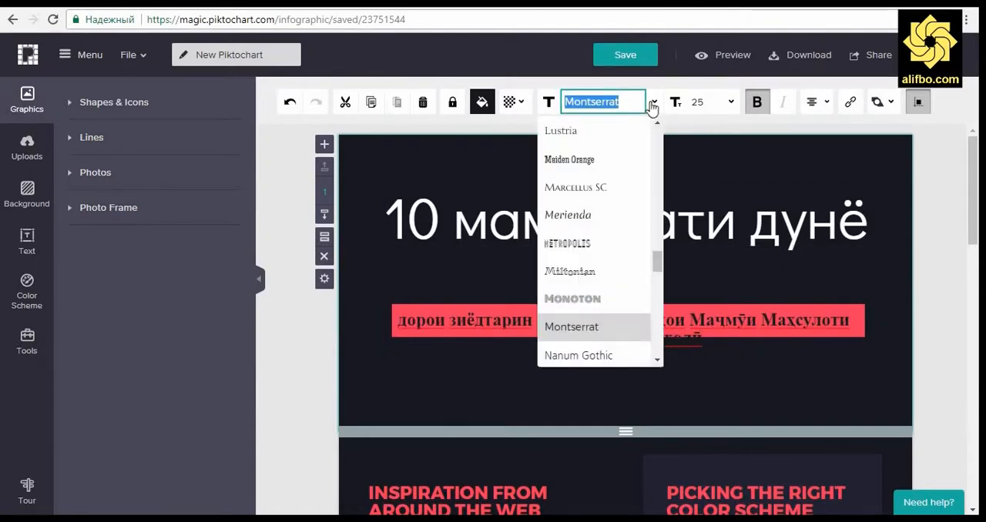
{"action": "scroll", "coordinate": [612, 262], "scroll_direction": "up", "scroll_amount": 5}
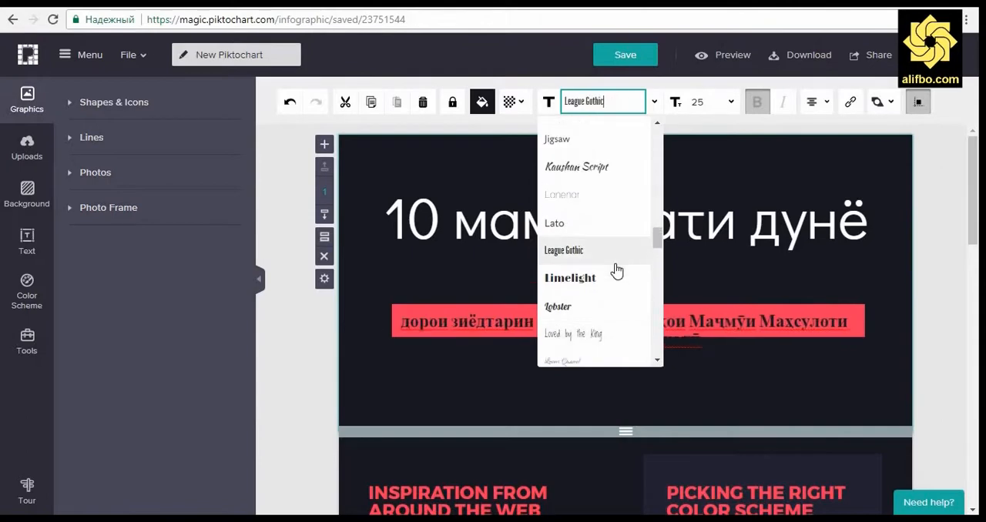
{"action": "scroll", "coordinate": [582, 208], "scroll_direction": "up", "scroll_amount": 2}
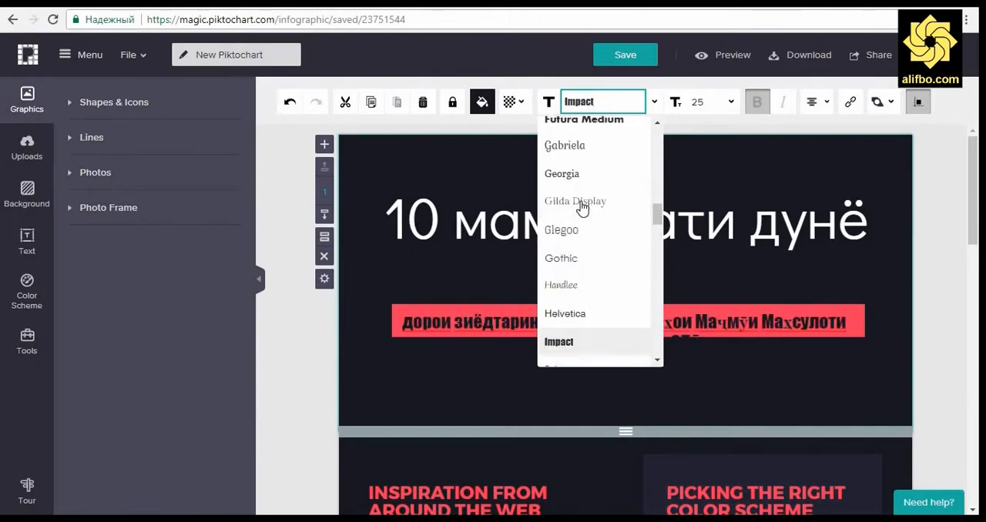
{"action": "scroll", "coordinate": [597, 175], "scroll_direction": "up", "scroll_amount": 10}
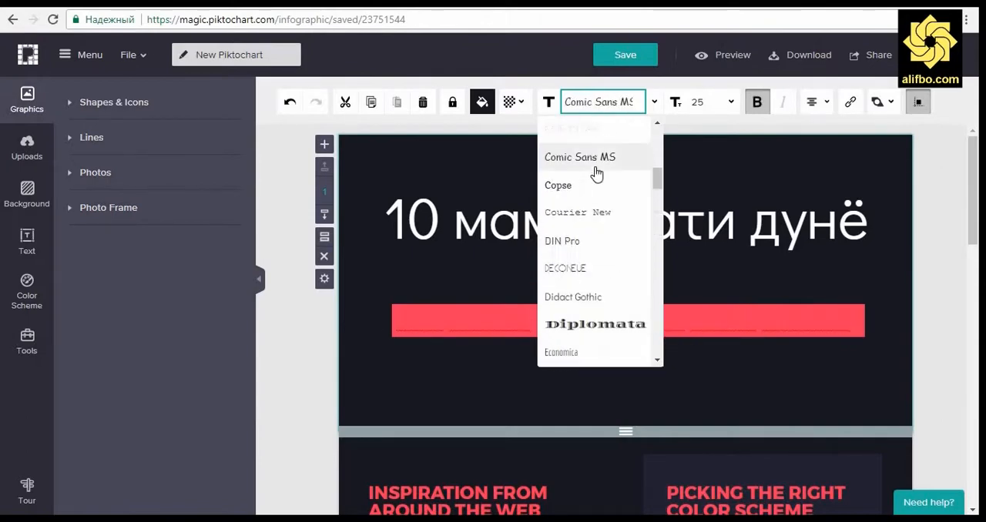
{"action": "scroll", "coordinate": [600, 181], "scroll_direction": "up", "scroll_amount": 5}
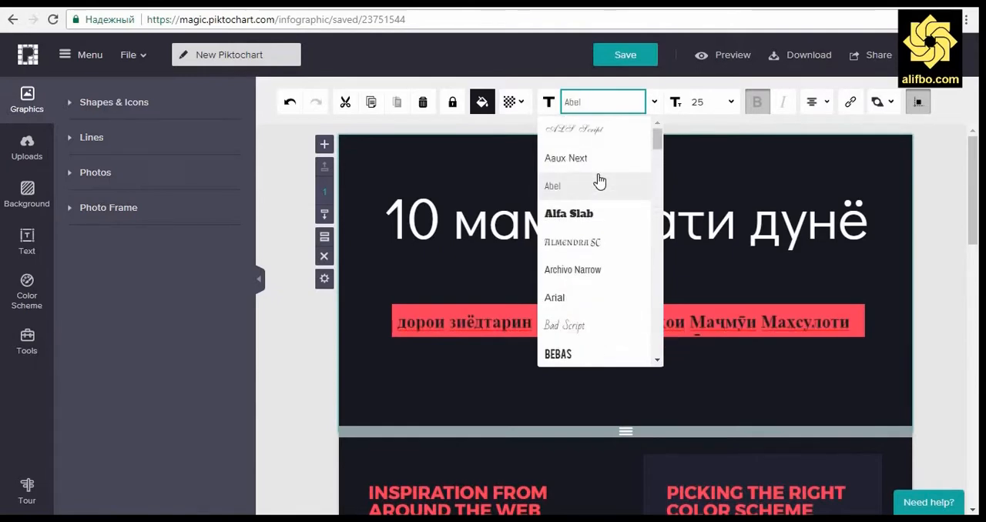
{"action": "scroll", "coordinate": [599, 181], "scroll_direction": "down", "scroll_amount": 1}
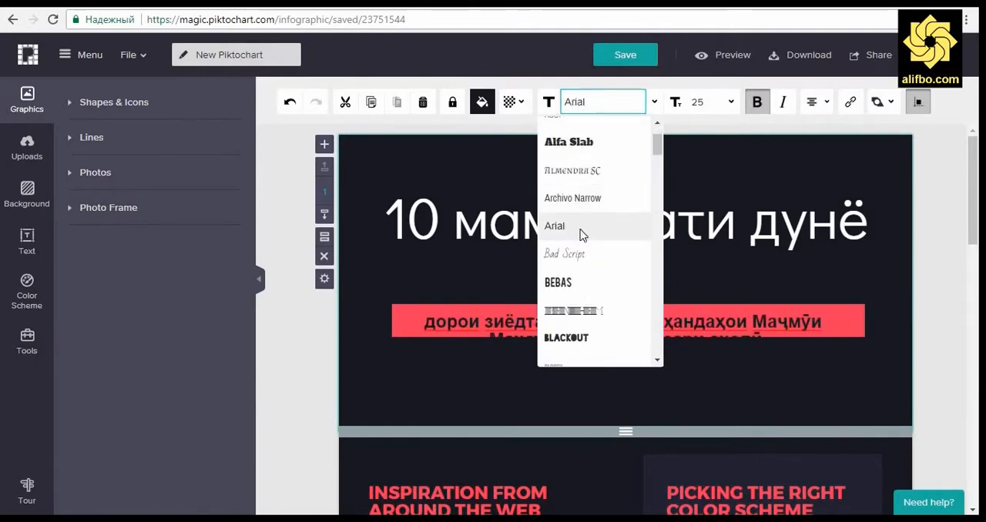
{"action": "left_click", "coordinate": [583, 231]}
{"action": "left_click", "coordinate": [731, 108]}
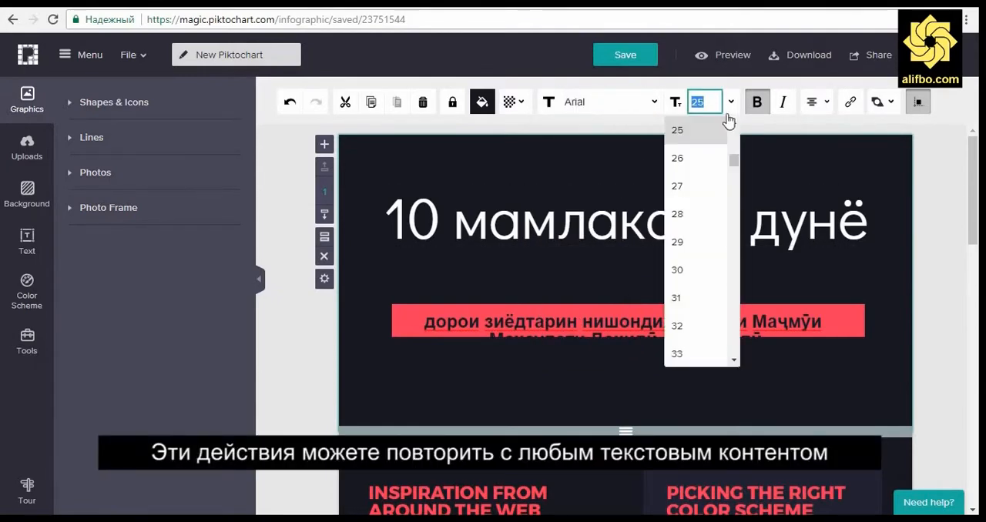
{"action": "left_click", "coordinate": [692, 162]}
Step: Stretch the red bar downward to cover both subtitle lines and break the subtitle before "Маҷмӯи", dismissing the resize tip
{"action": "left_click", "coordinate": [627, 311]}
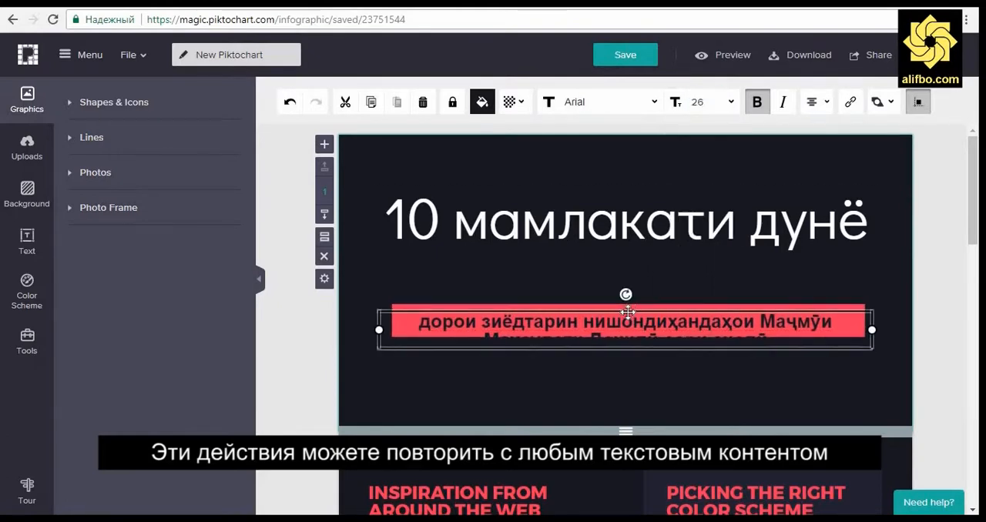
{"action": "left_click_drag", "start_coordinate": [626, 311], "coordinate": [627, 359]}
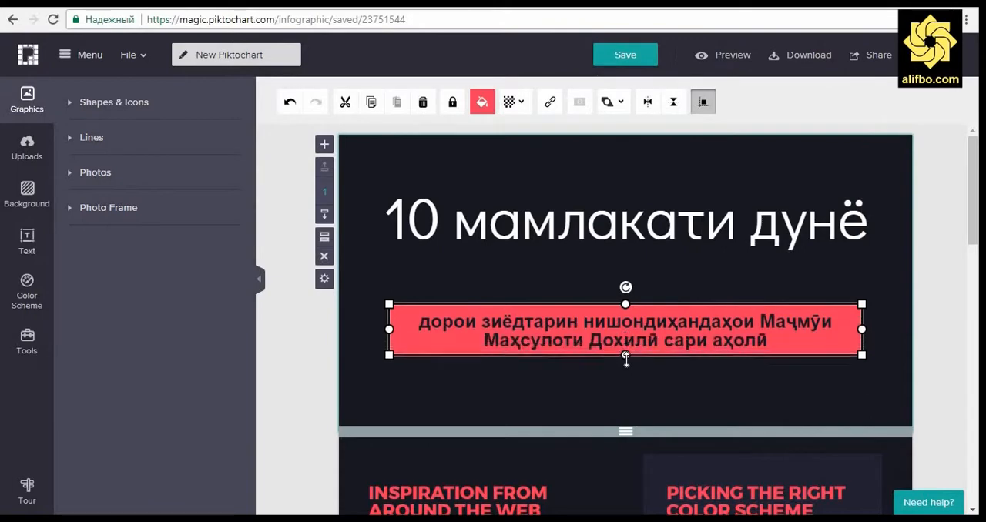
{"action": "left_click", "coordinate": [762, 324]}
{"action": "double_click", "coordinate": [761, 324]}
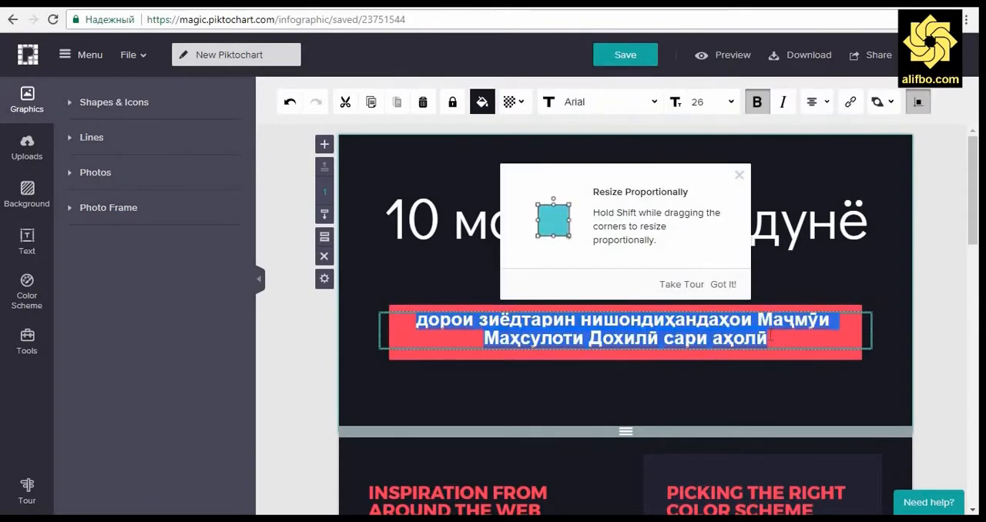
{"action": "left_click", "coordinate": [770, 337]}
{"action": "key", "text": "Return"}
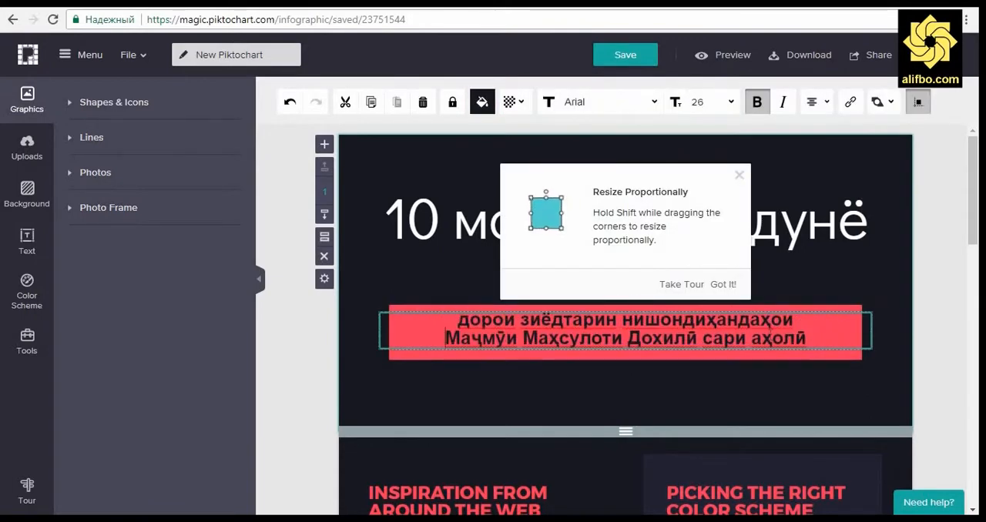
{"action": "left_click", "coordinate": [715, 285]}
{"action": "left_click", "coordinate": [937, 362]}
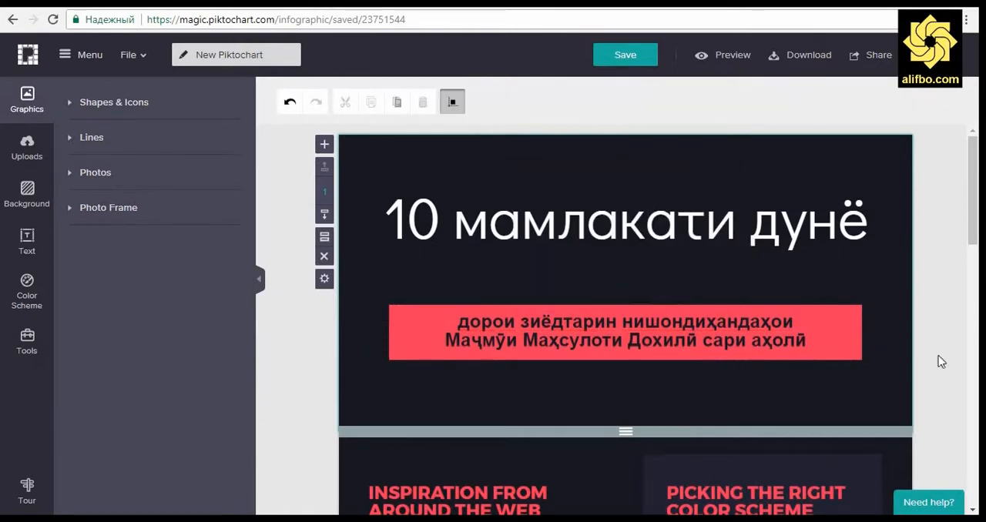
Step: Try deleting the second block with the bar and donut charts, and undo the deletion
{"action": "scroll", "coordinate": [940, 361], "scroll_direction": "down", "scroll_amount": 4}
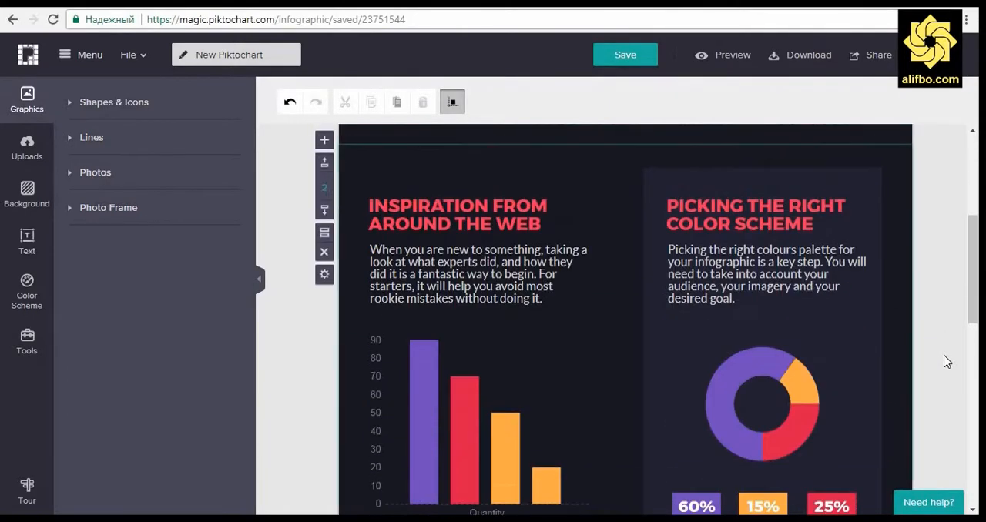
{"action": "left_click", "coordinate": [461, 255]}
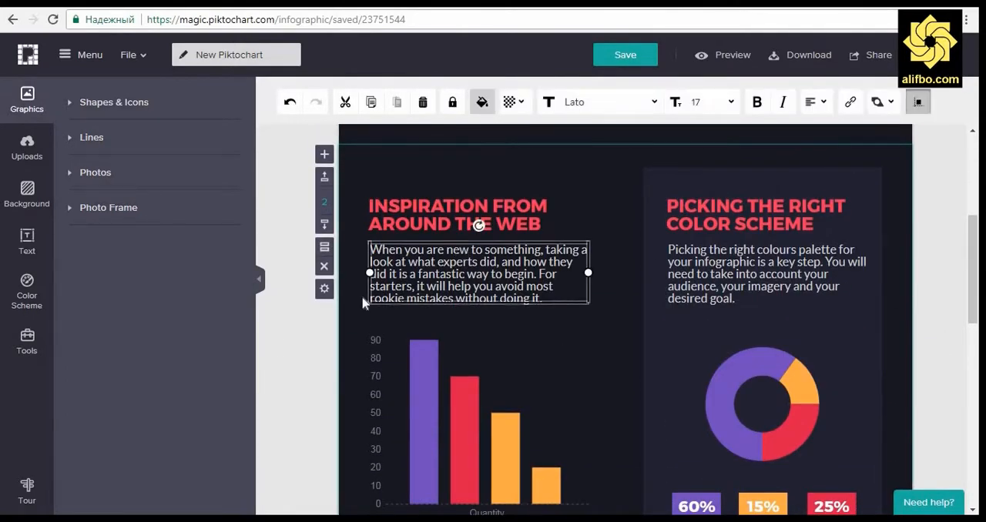
{"action": "left_click", "coordinate": [324, 266]}
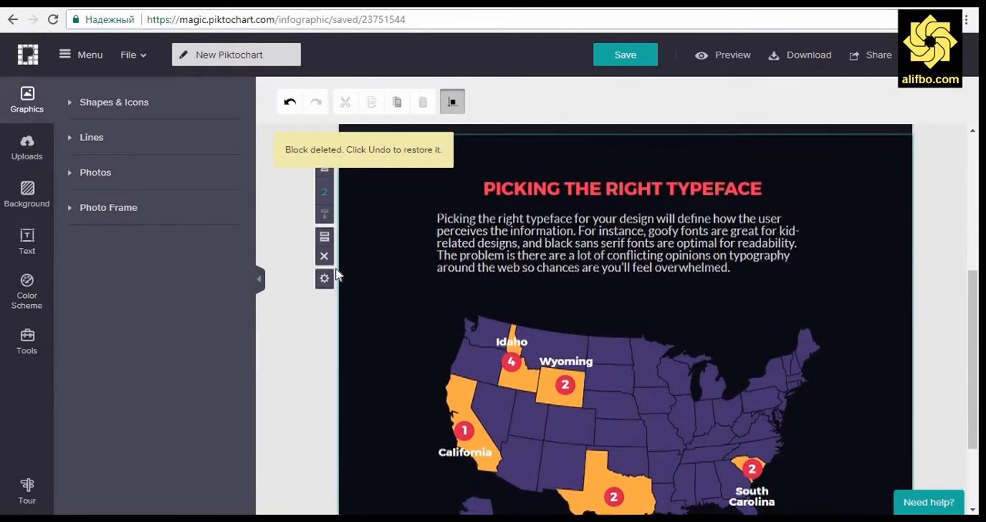
{"action": "key", "text": "ctrl+z"}
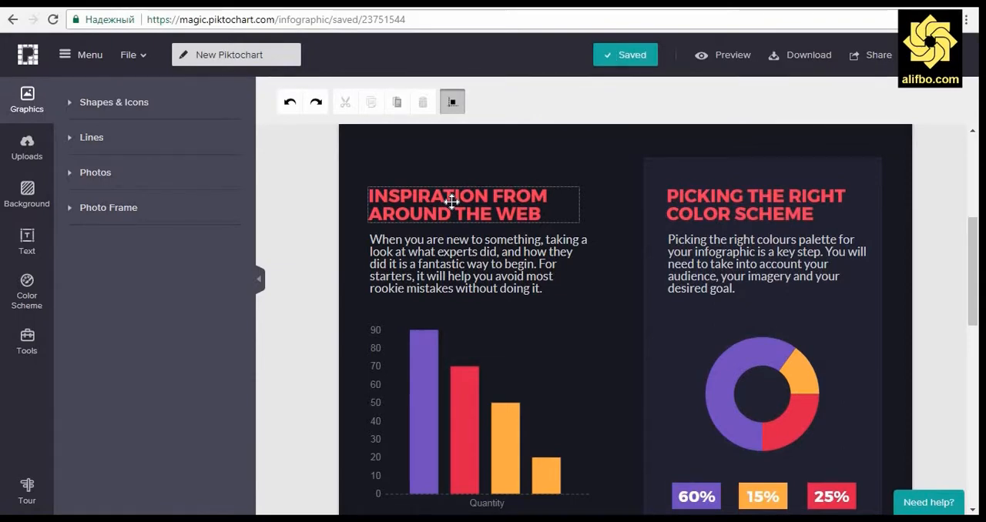
Step: Delete the locked dark panel behind the "PICKING THE RIGHT COLOR SCHEME" column in the second block
{"action": "left_click", "coordinate": [849, 188]}
{"action": "right_click", "coordinate": [845, 176]}
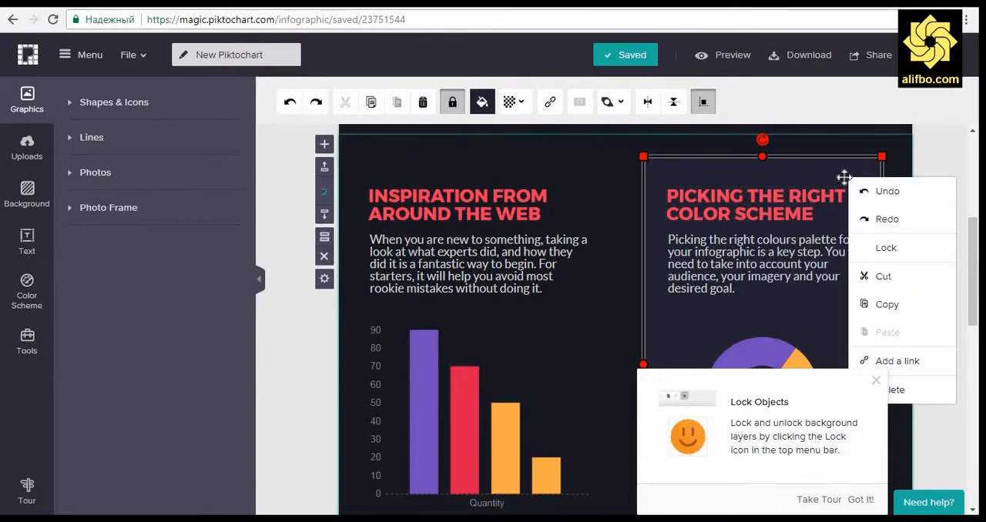
{"action": "left_click", "coordinate": [916, 388]}
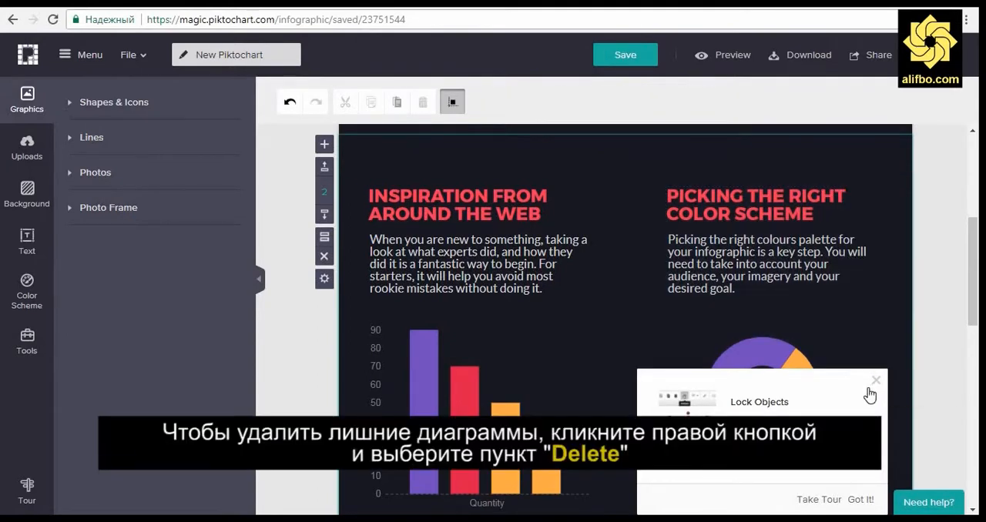
Step: Delete the "PICKING THE RIGHT COLOR SCHEME" heading and the paragraph beneath it in the second block
{"action": "right_click", "coordinate": [840, 196]}
{"action": "left_click", "coordinate": [835, 198]}
{"action": "right_click", "coordinate": [835, 198]}
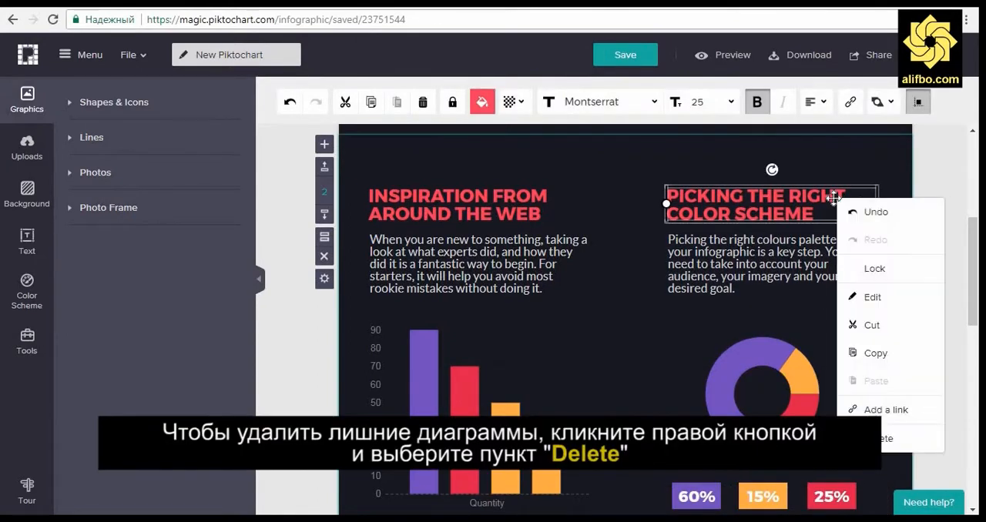
{"action": "left_click", "coordinate": [878, 438]}
{"action": "right_click", "coordinate": [821, 269]}
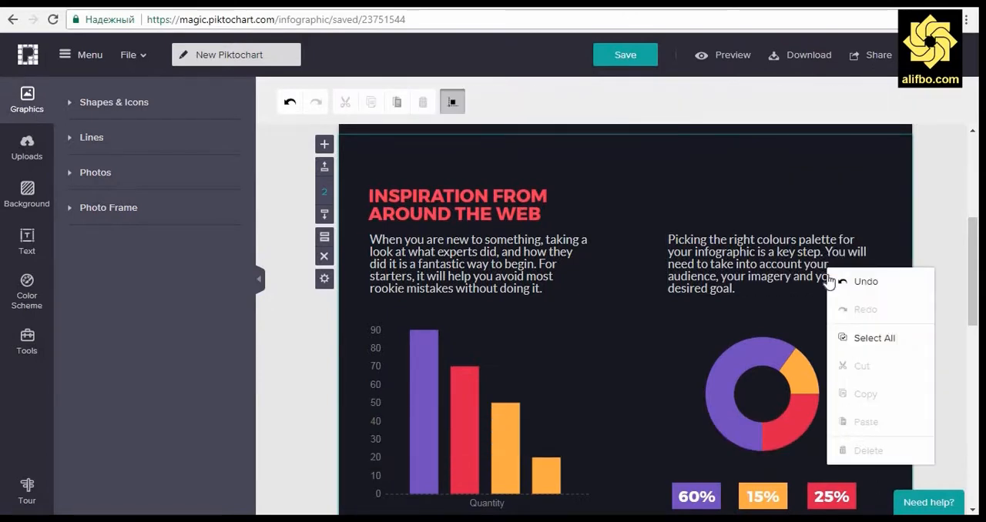
{"action": "left_click", "coordinate": [800, 243]}
{"action": "right_click", "coordinate": [800, 244]}
{"action": "left_click", "coordinate": [838, 488]}
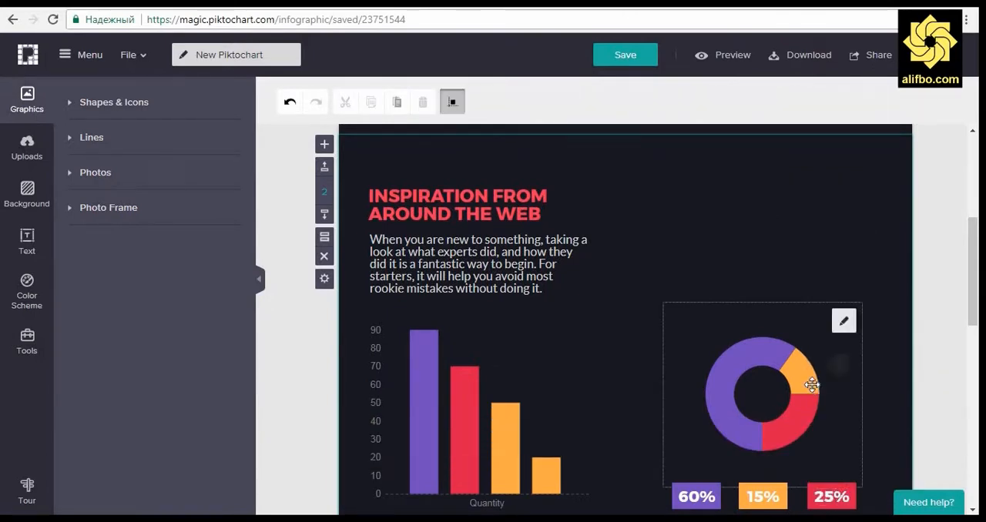
Step: Delete the donut chart from the second block
{"action": "left_click", "coordinate": [845, 389]}
{"action": "right_click", "coordinate": [845, 390]}
{"action": "left_click", "coordinate": [873, 378]}
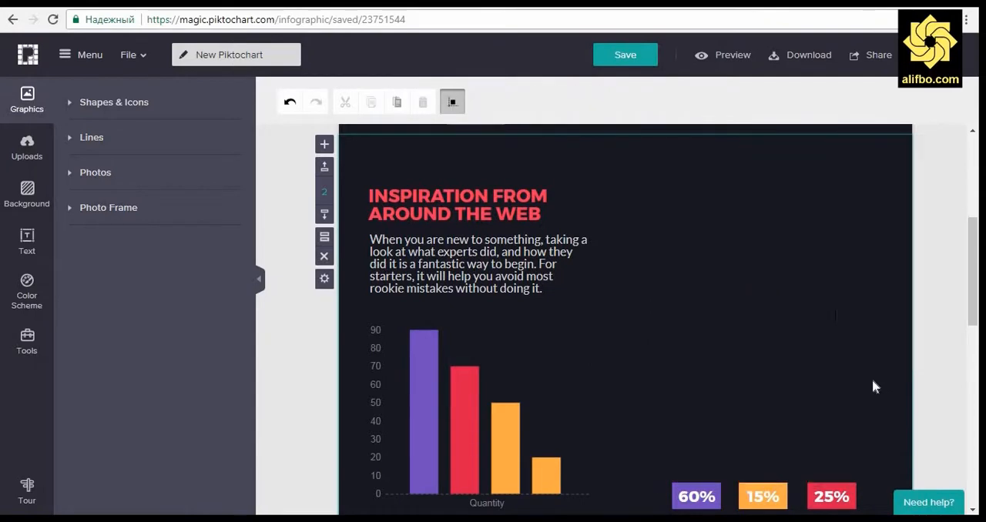
Step: Delete the 60%, 15% and 25% text labels from the colored boxes in the second block
{"action": "scroll", "coordinate": [838, 483], "scroll_direction": "down", "scroll_amount": 2}
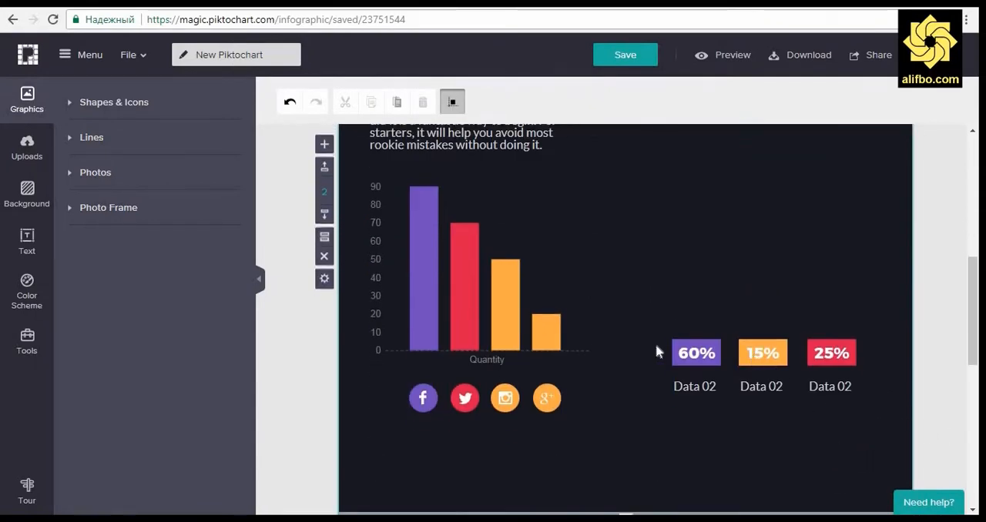
{"action": "left_click", "coordinate": [692, 352]}
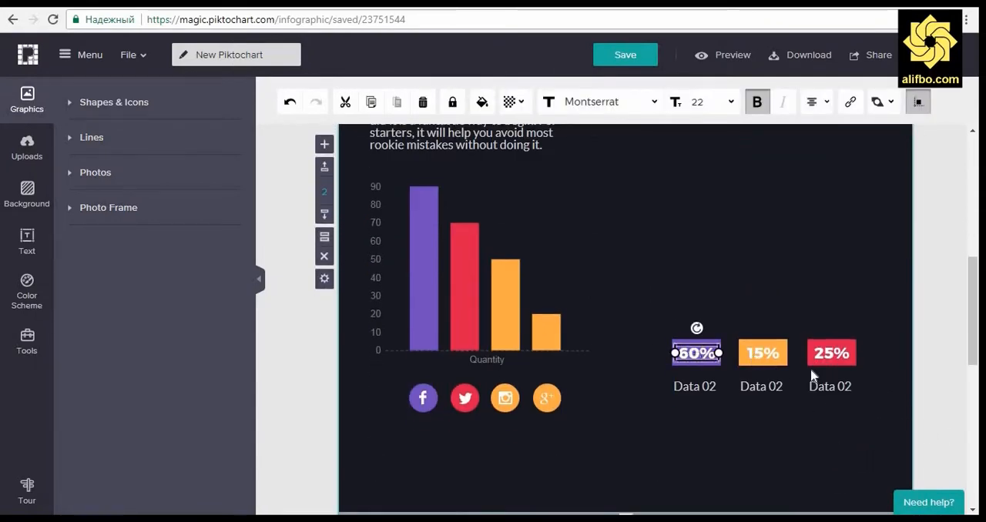
{"action": "key", "text": "Delete"}
{"action": "left_click", "coordinate": [762, 353]}
{"action": "key", "text": "Delete"}
Step: Delete the red, orange and purple boxes that held the percentages
{"action": "key", "text": "Delete"}
{"action": "left_click", "coordinate": [820, 361]}
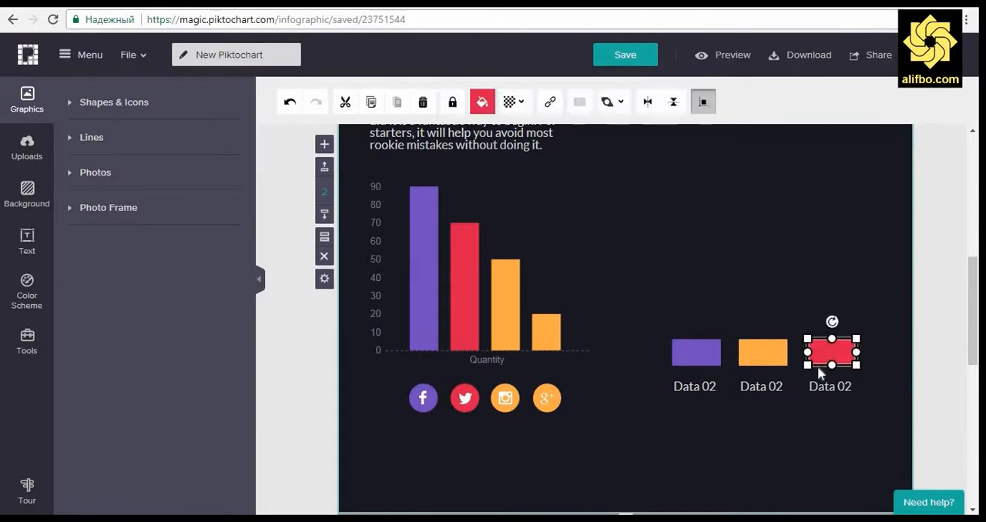
{"action": "key", "text": "Delete"}
{"action": "left_click", "coordinate": [760, 360]}
Step: Delete the three "Data 02" captions in the second block
{"action": "key", "text": "Delete"}
{"action": "left_click", "coordinate": [690, 363]}
{"action": "key", "text": "Delete"}
{"action": "left_click", "coordinate": [688, 385]}
{"action": "key", "text": "Delete"}
{"action": "left_click", "coordinate": [773, 384]}
Step: Delete the Google+, Instagram, Twitter and Facebook icons with their circles below the bar chart
{"action": "key", "text": "Delete"}
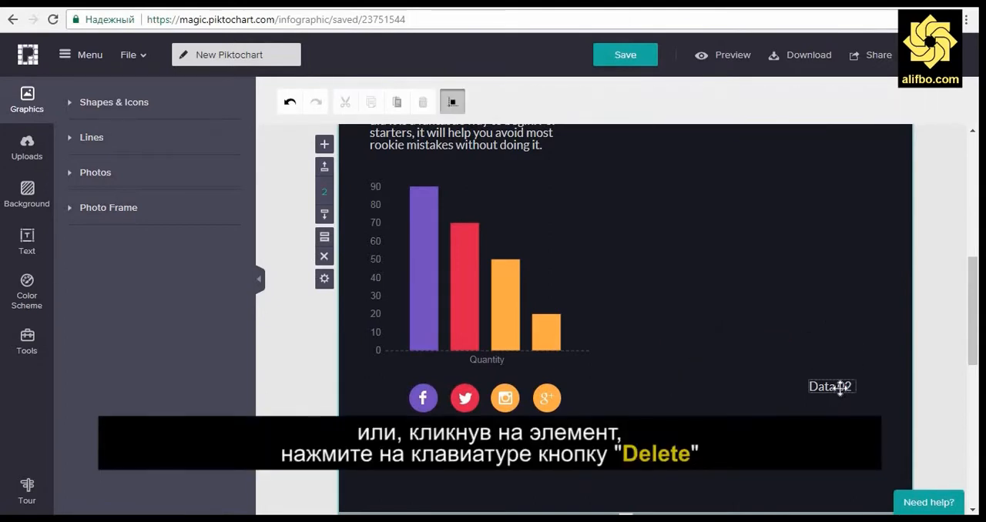
{"action": "left_click", "coordinate": [836, 386]}
{"action": "key", "text": "Delete"}
{"action": "left_click", "coordinate": [547, 398]}
{"action": "key", "text": "Delete"}
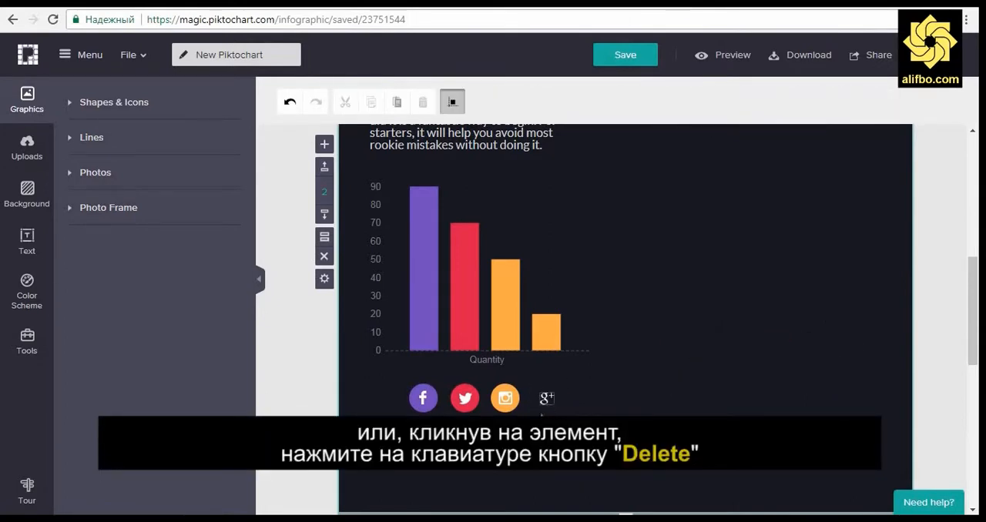
{"action": "left_click", "coordinate": [505, 398]}
{"action": "key", "text": "Delete"}
{"action": "left_click", "coordinate": [465, 397]}
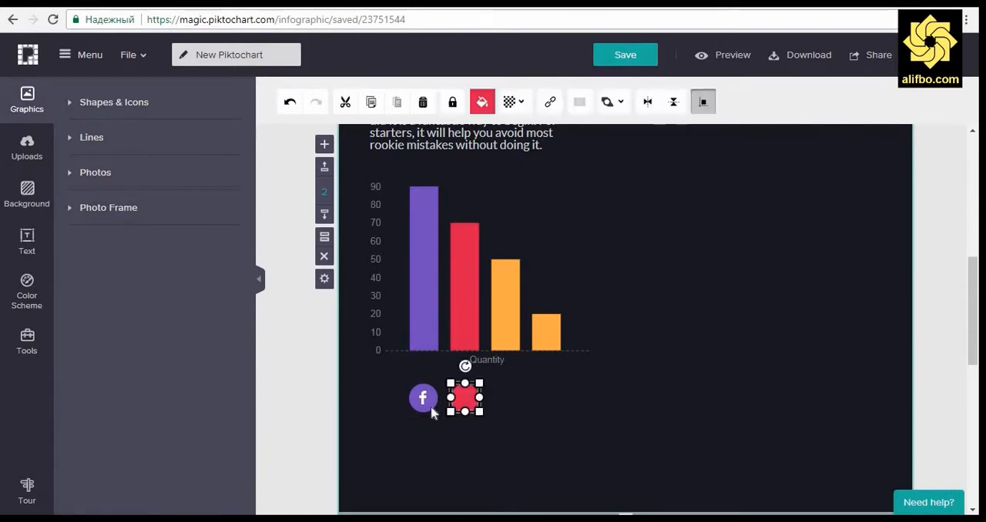
{"action": "key", "text": "Delete"}
{"action": "left_click", "coordinate": [424, 398]}
{"action": "key", "text": "Delete"}
Step: Widen the bar chart to span nearly the full width of the second block
{"action": "scroll", "coordinate": [580, 410], "scroll_direction": "up", "scroll_amount": 2}
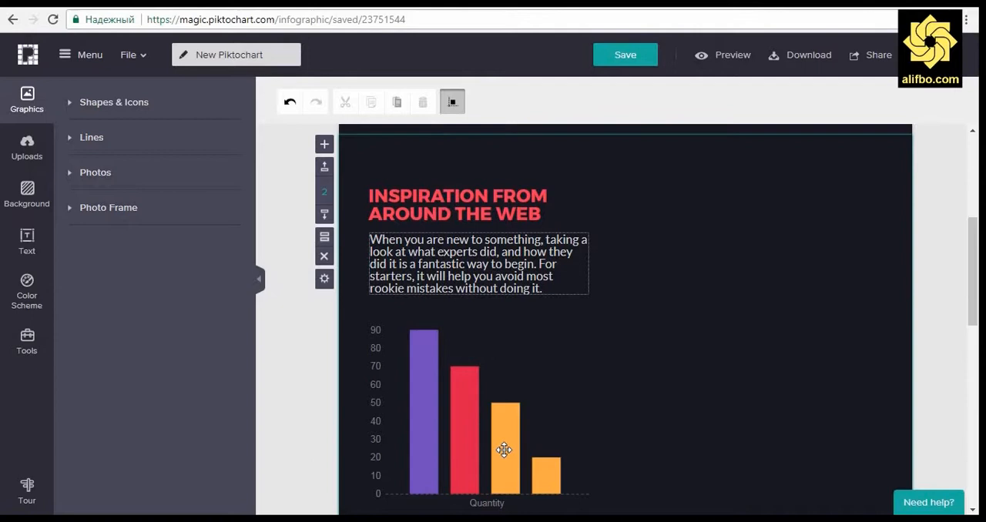
{"action": "left_click", "coordinate": [535, 385]}
{"action": "left_click_drag", "start_coordinate": [592, 406], "coordinate": [879, 406]}
Step: Widen the paragraph and the "INSPIRATION FROM AROUND THE WEB" heading to about the bar chart's width
{"action": "left_click", "coordinate": [511, 264]}
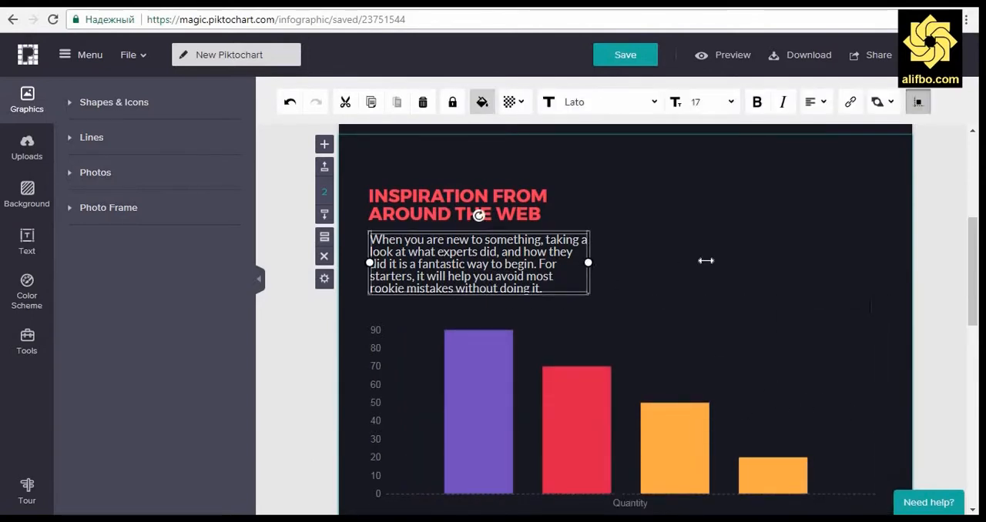
{"action": "left_click_drag", "start_coordinate": [706, 260], "coordinate": [887, 263]}
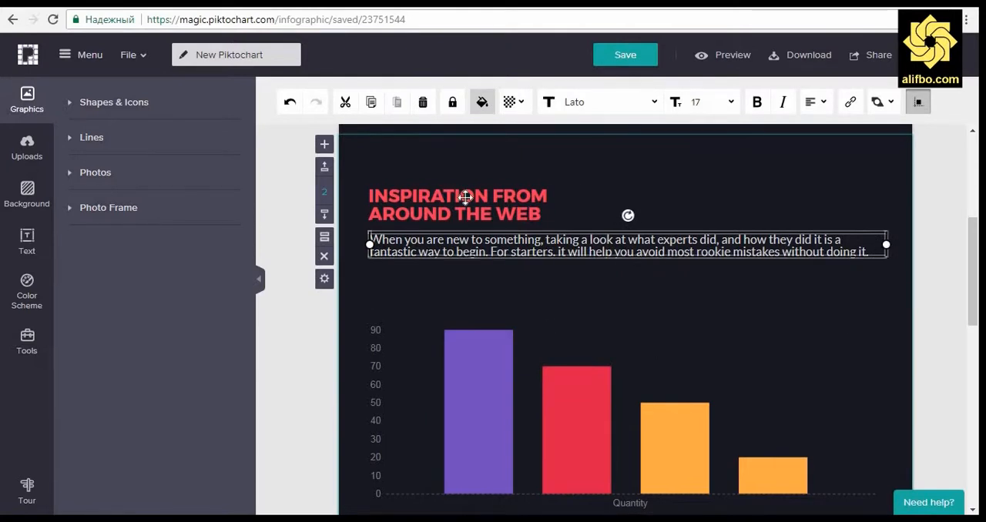
{"action": "left_click", "coordinate": [466, 198]}
{"action": "left_click_drag", "start_coordinate": [583, 204], "coordinate": [869, 202]}
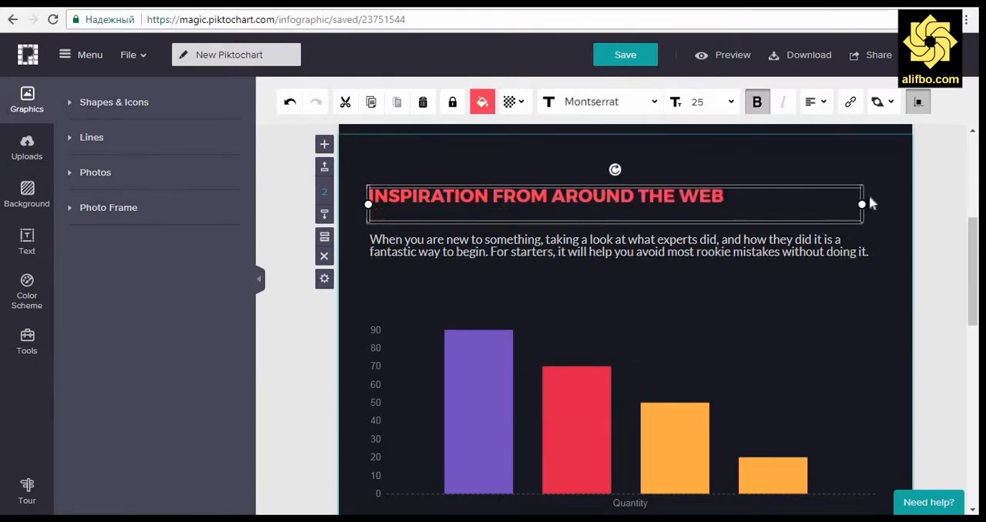
Step: Delete the "INSPIRATION FROM AROUND THE WEB" heading from the second block
{"action": "double_click", "coordinate": [524, 195]}
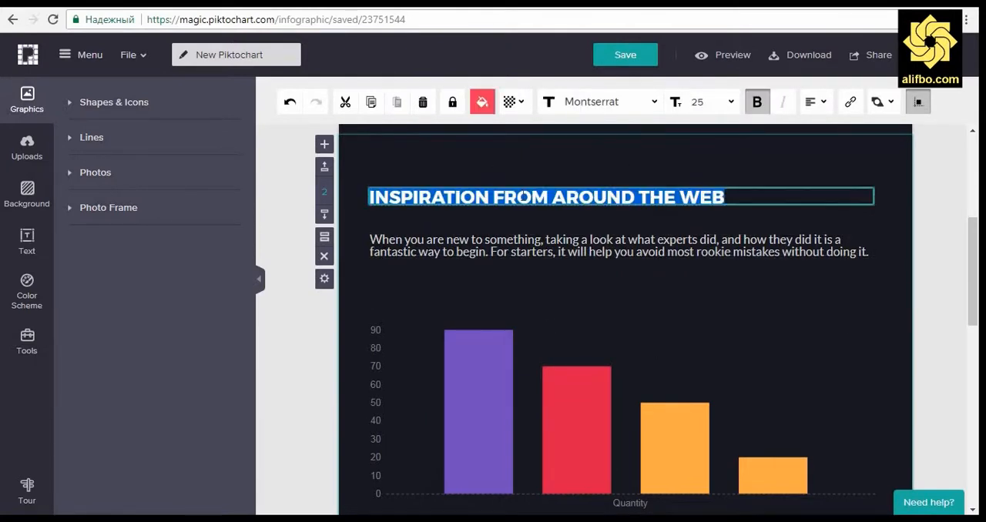
{"action": "left_click", "coordinate": [565, 206]}
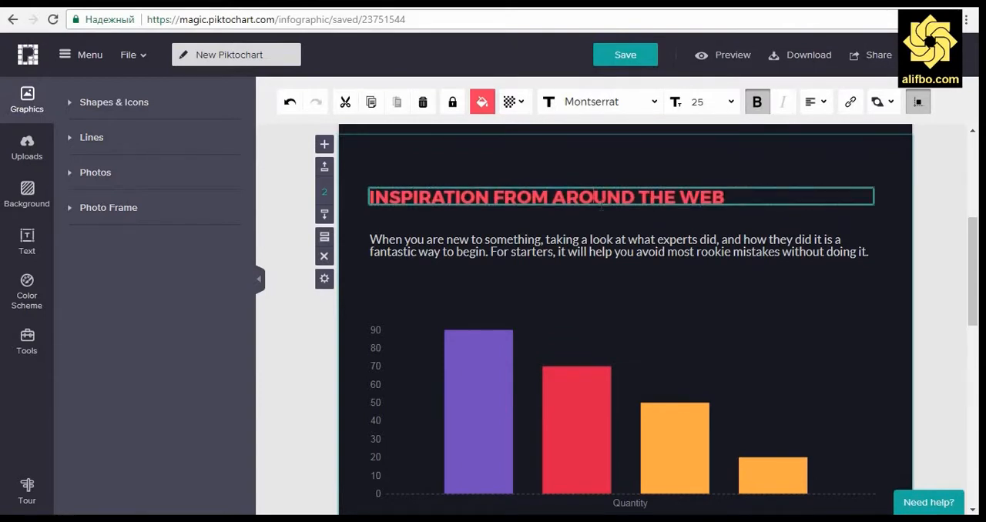
{"action": "double_click", "coordinate": [607, 197]}
{"action": "left_click", "coordinate": [836, 207]}
{"action": "left_click", "coordinate": [733, 188]}
{"action": "key", "text": "Delete"}
Step: Move the paragraph up near the second block's upper edge and stretch the bar chart upward to just below it
{"action": "left_click", "coordinate": [630, 239]}
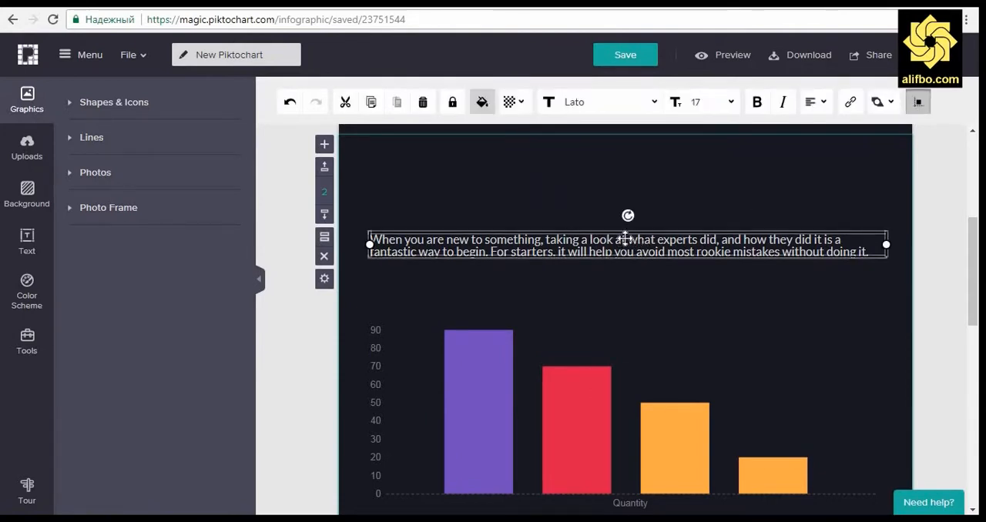
{"action": "left_click_drag", "start_coordinate": [623, 254], "coordinate": [630, 179]}
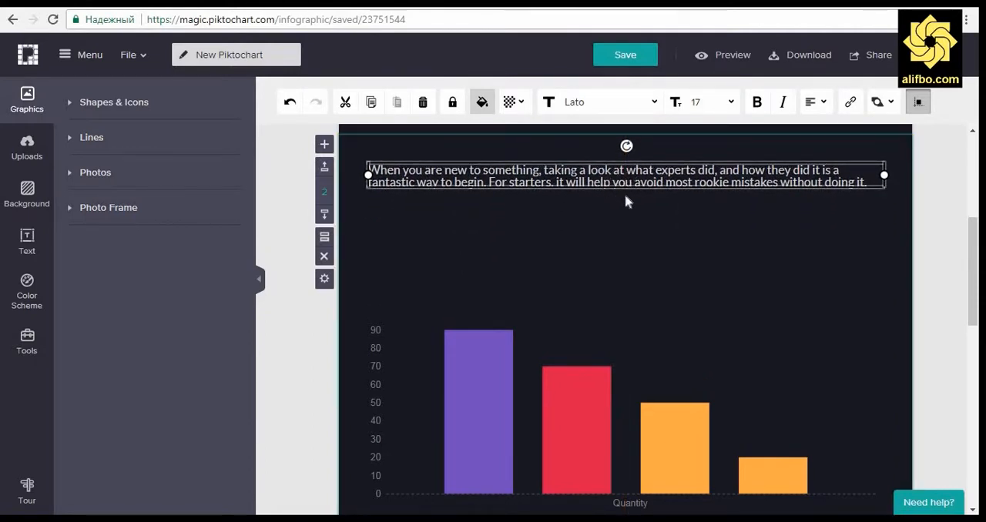
{"action": "left_click", "coordinate": [926, 261]}
{"action": "left_click", "coordinate": [633, 396]}
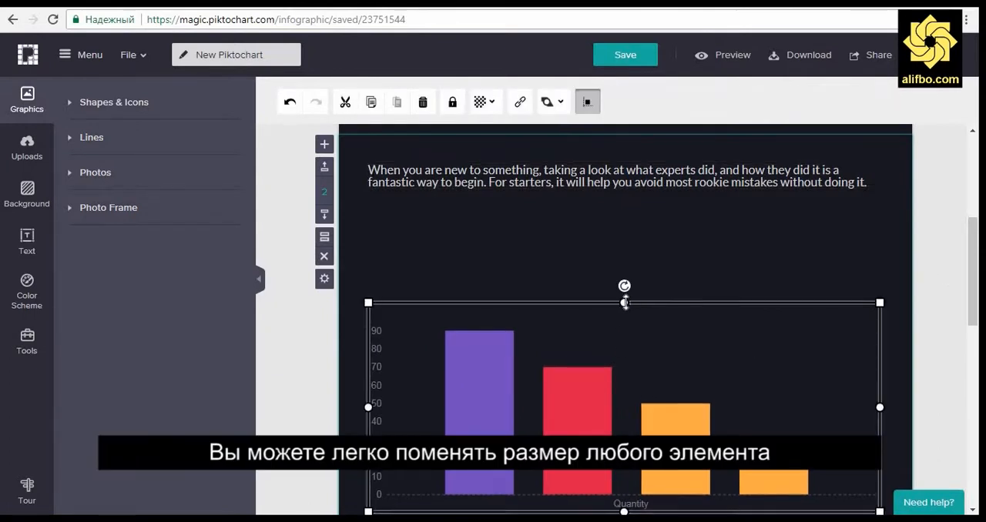
{"action": "left_click_drag", "start_coordinate": [624, 301], "coordinate": [615, 216]}
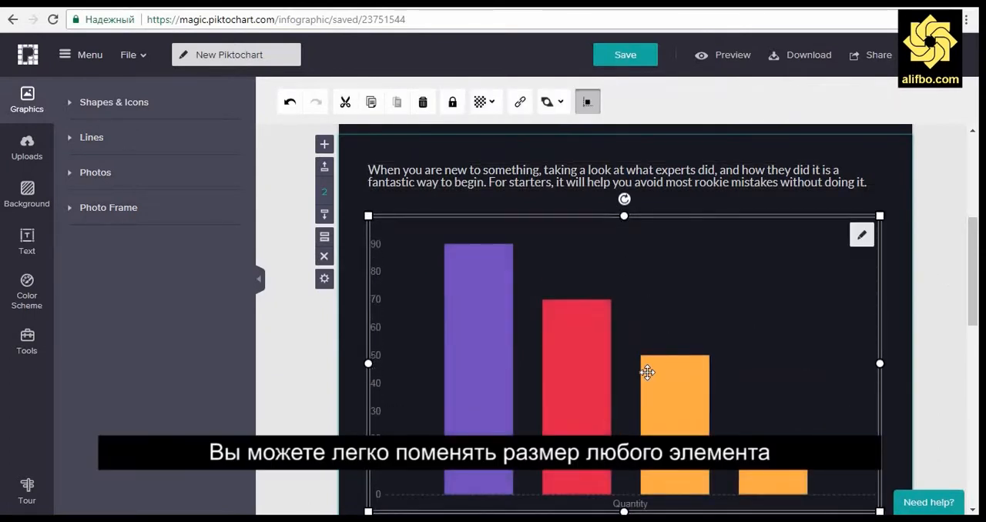
Step: Delete the paragraph above the bar chart and stretch the chart upward close to the block's upper edge
{"action": "left_click", "coordinate": [579, 175]}
{"action": "left_click", "coordinate": [580, 174]}
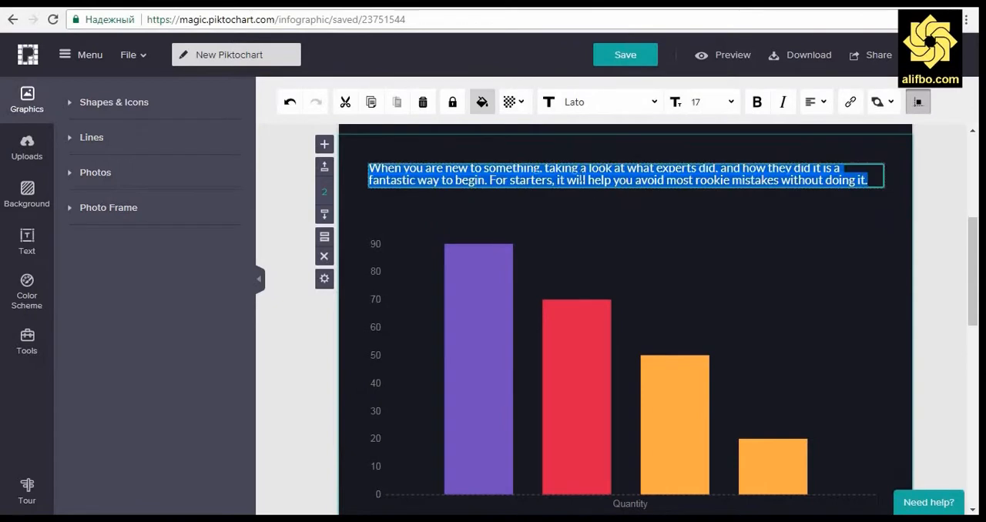
{"action": "left_click", "coordinate": [599, 188]}
{"action": "key", "text": "Delete"}
{"action": "left_click", "coordinate": [595, 288]}
{"action": "left_click_drag", "start_coordinate": [624, 215], "coordinate": [621, 152]}
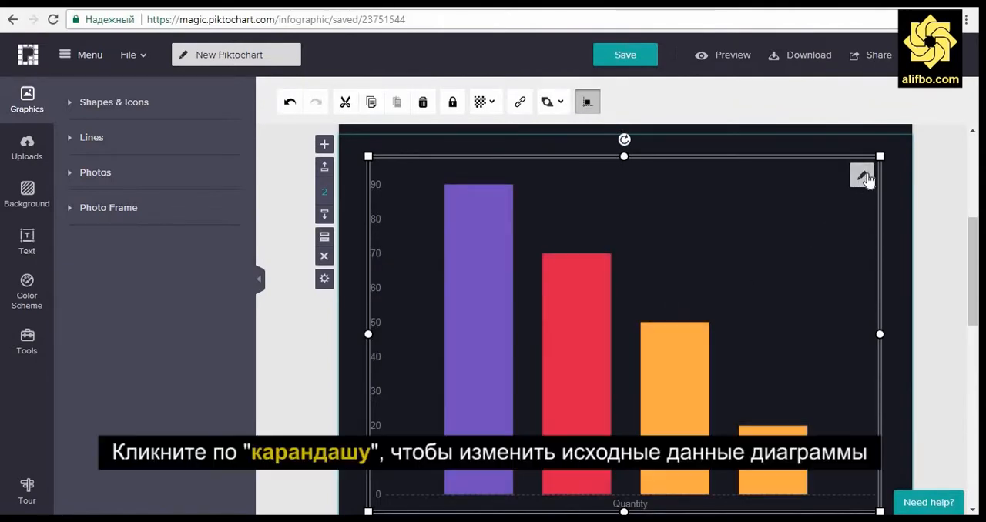
Step: Open the bar chart's data for editing and import the data file from the "5. Piktochart.com" folder in Temporary files\Видеоуроки on drive E, confirming the overwrite
{"action": "left_click", "coordinate": [863, 175]}
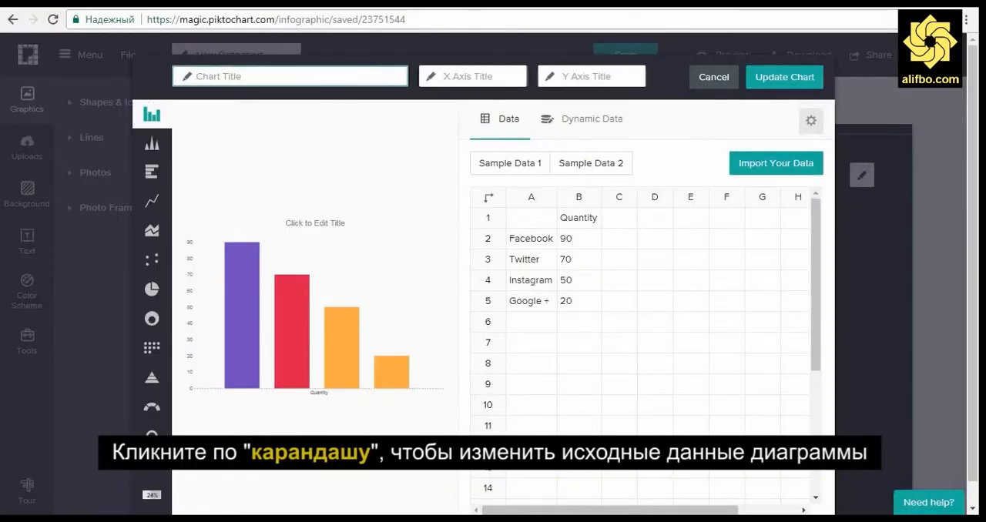
{"action": "left_click", "coordinate": [771, 171]}
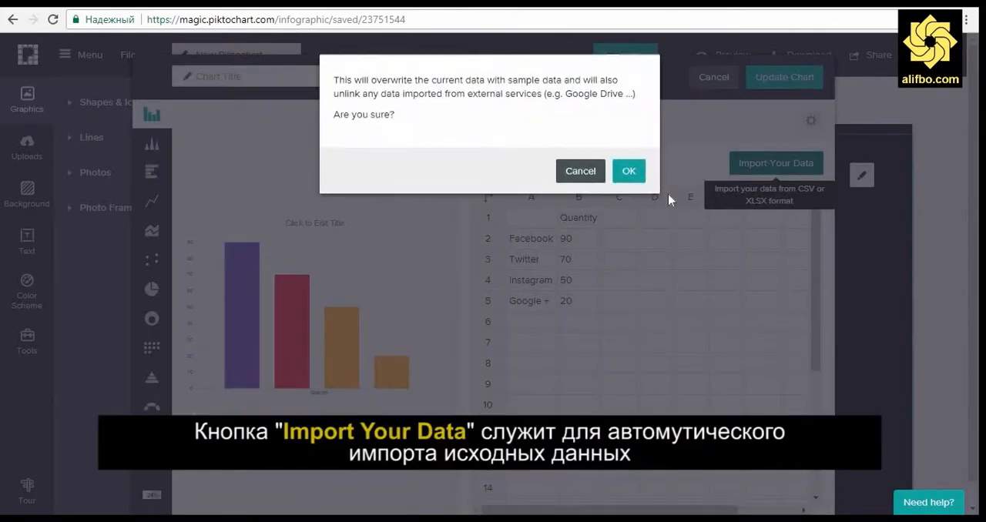
{"action": "left_click", "coordinate": [628, 172]}
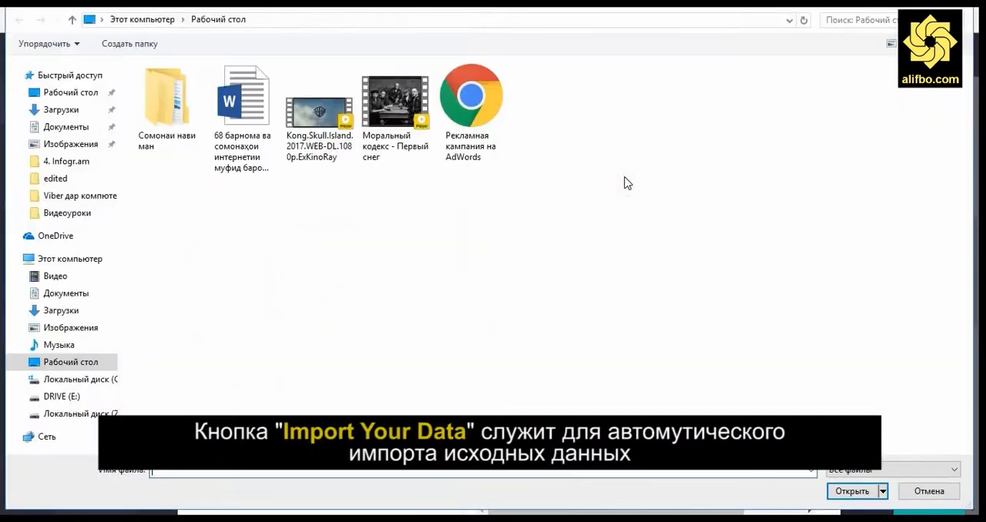
{"action": "left_click", "coordinate": [81, 399]}
{"action": "double_click", "coordinate": [179, 235]}
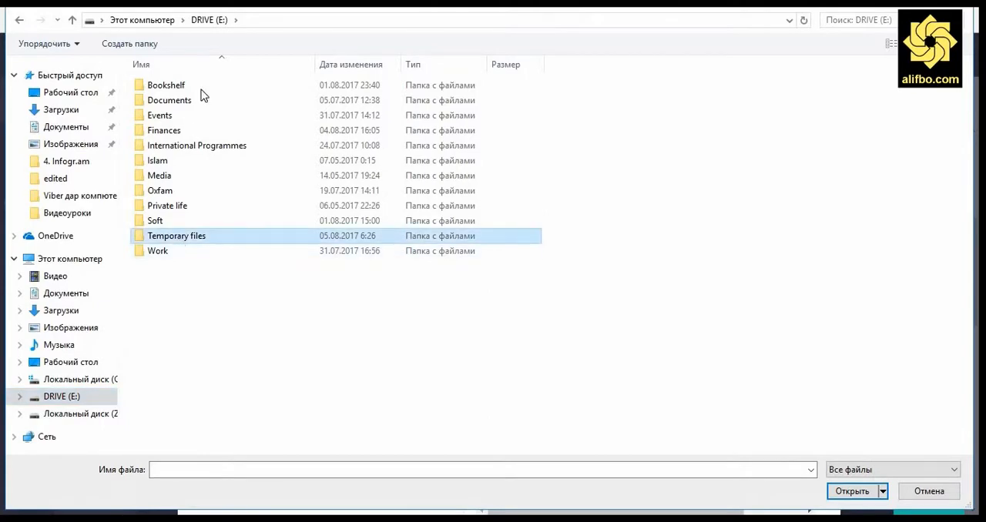
{"action": "double_click", "coordinate": [333, 100]}
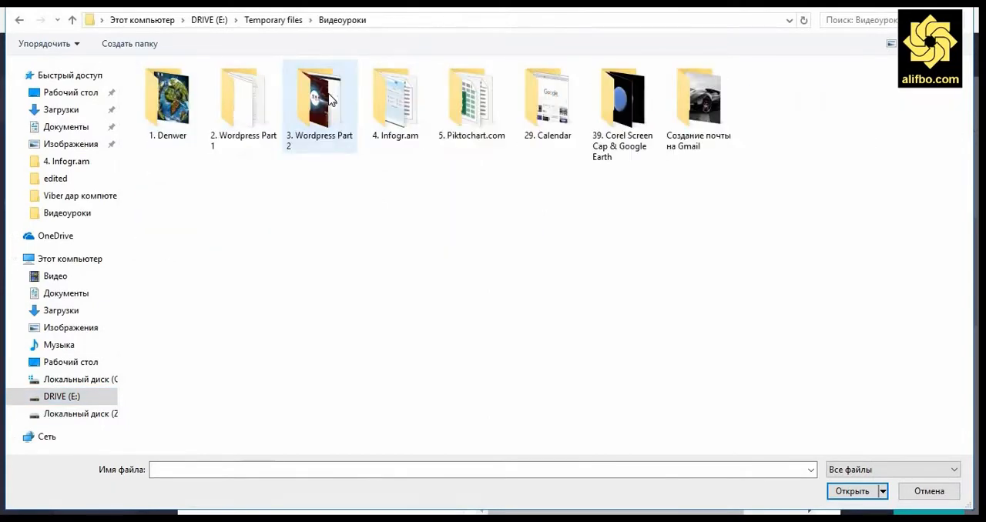
{"action": "double_click", "coordinate": [489, 111]}
{"action": "left_click", "coordinate": [191, 103]}
{"action": "key", "text": "Return"}
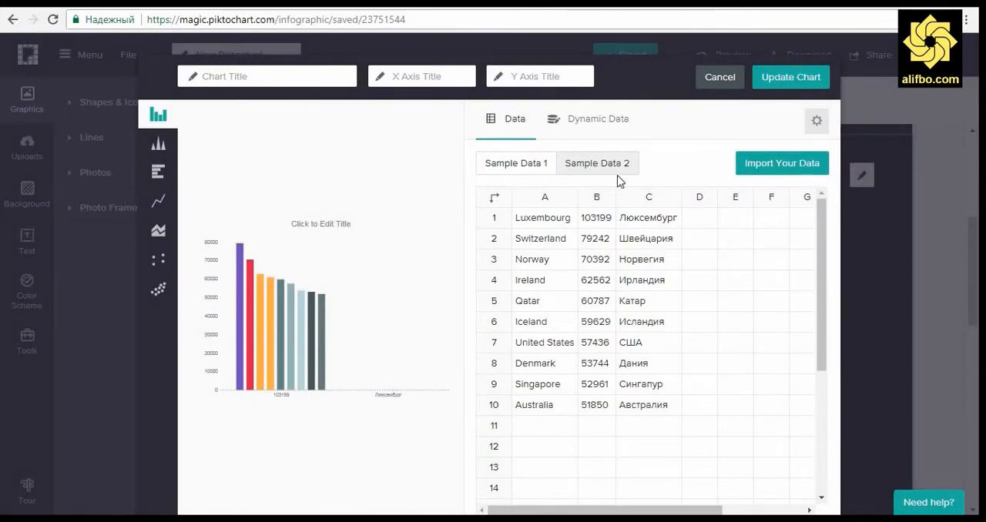
Step: Try the chart's sample datasets by loading Sample Data 2, Sample Data 1 and Sample Data 2 again, confirming each overwrite
{"action": "left_click", "coordinate": [606, 164]}
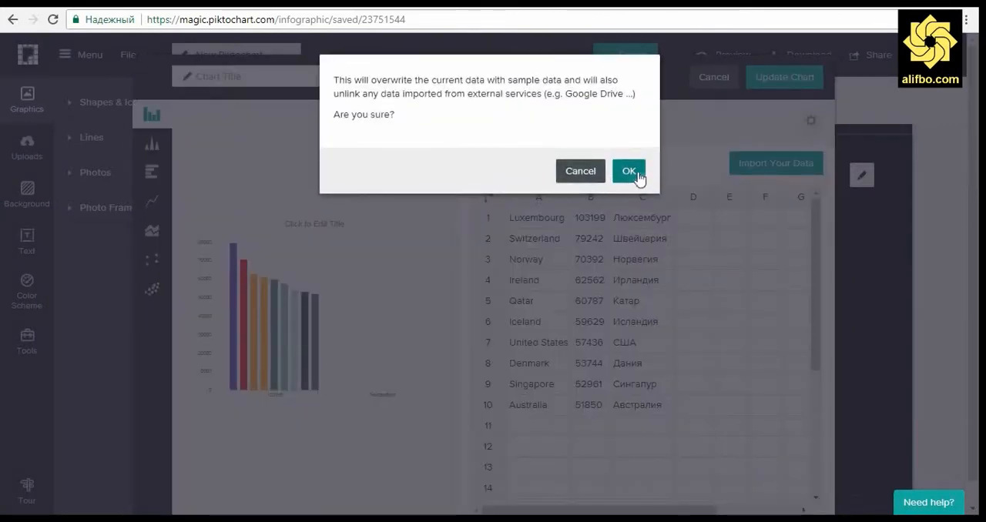
{"action": "left_click", "coordinate": [629, 171]}
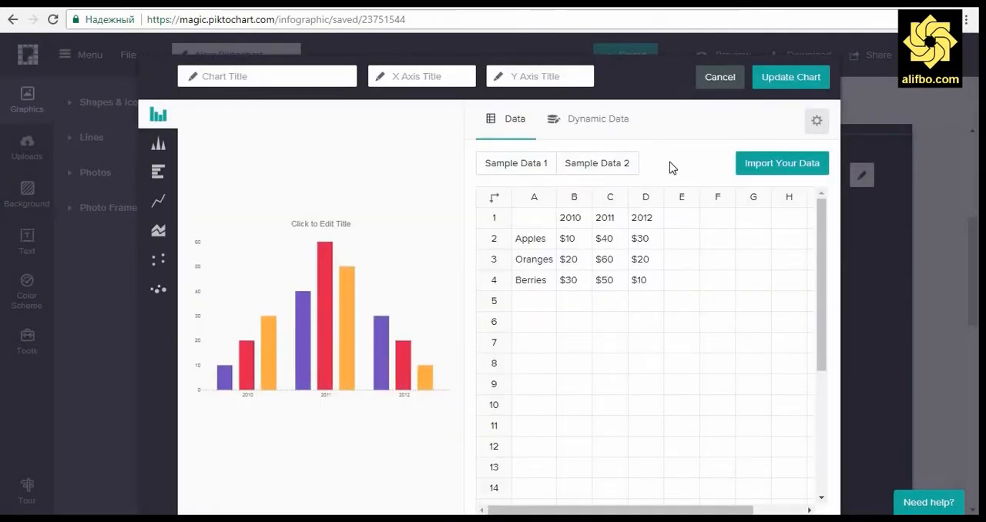
{"action": "left_click", "coordinate": [530, 165]}
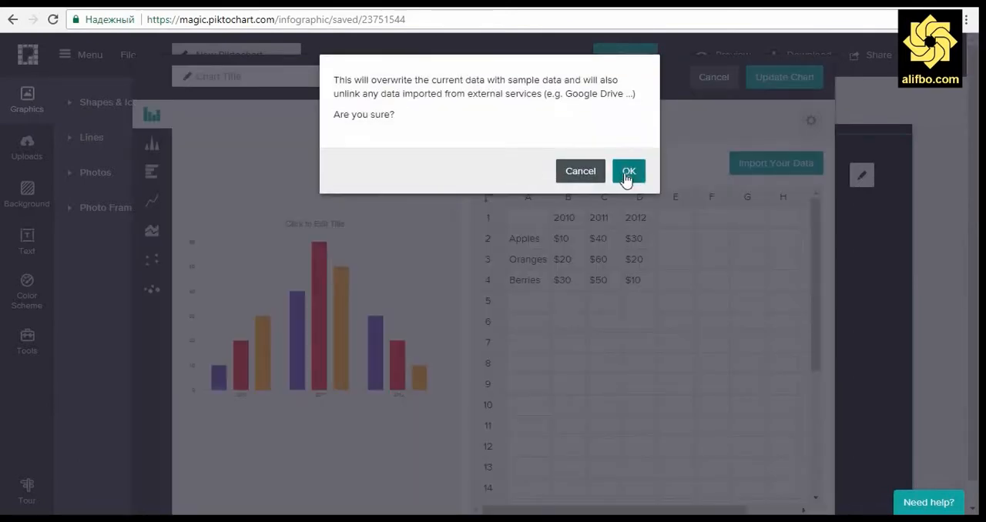
{"action": "left_click", "coordinate": [628, 173]}
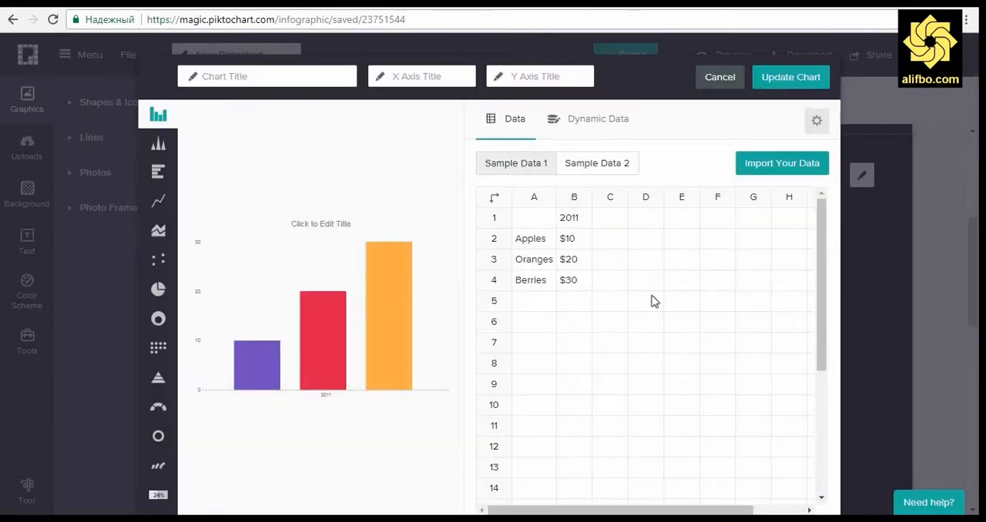
{"action": "left_click", "coordinate": [604, 164]}
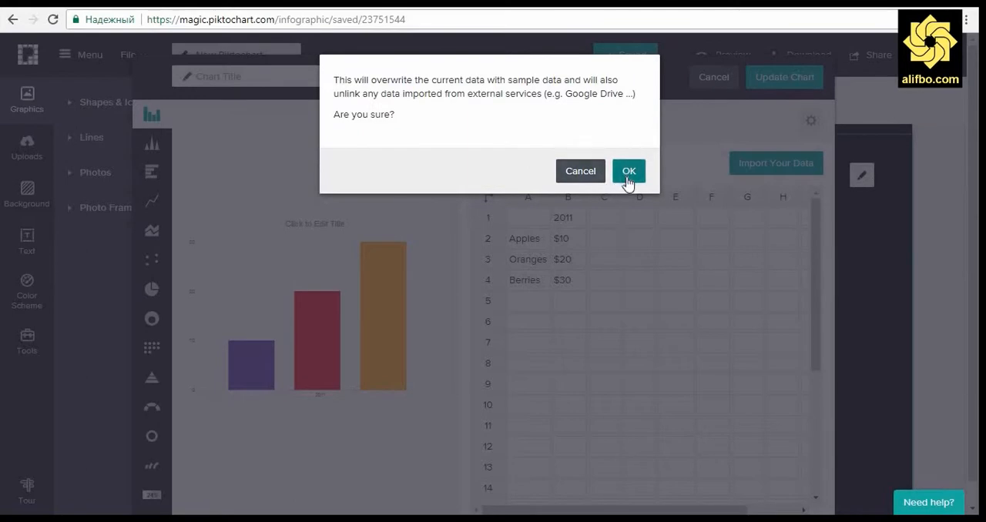
{"action": "left_click", "coordinate": [633, 171]}
Step: Clear all the sample values from the chart's data table
{"action": "left_click_drag", "start_coordinate": [681, 301], "coordinate": [514, 197]}
{"action": "key", "text": "Delete"}
{"action": "left_click", "coordinate": [611, 315]}
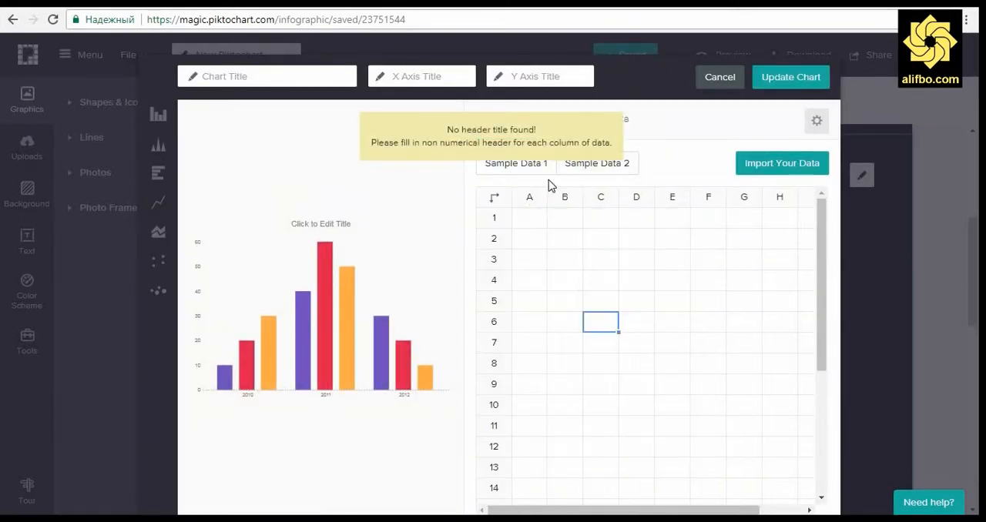
Step: Import the "10_countries" spreadsheet from the "5. Piktochart.com" folder into the chart's data table, confirming the overwrite
{"action": "left_click", "coordinate": [666, 167]}
{"action": "left_click", "coordinate": [771, 160]}
{"action": "left_click", "coordinate": [627, 180]}
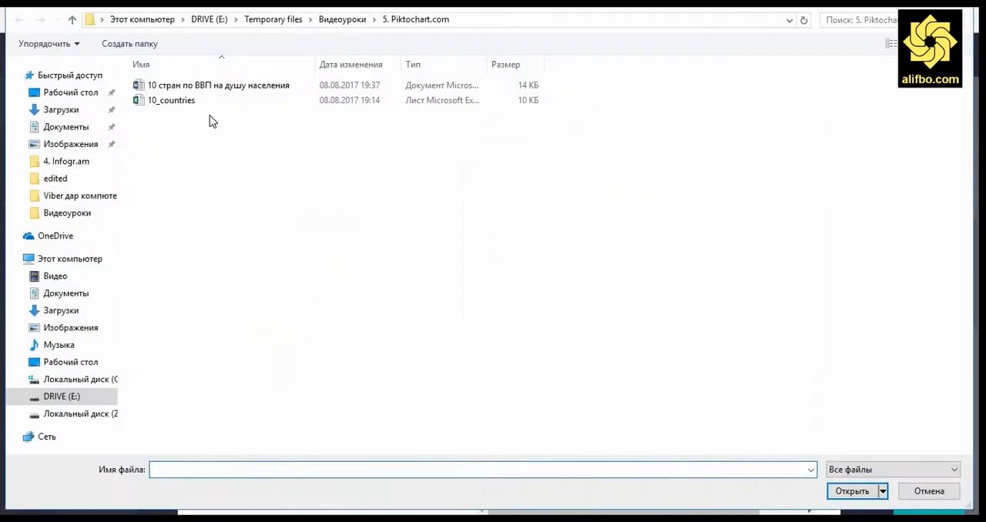
{"action": "left_click", "coordinate": [219, 90]}
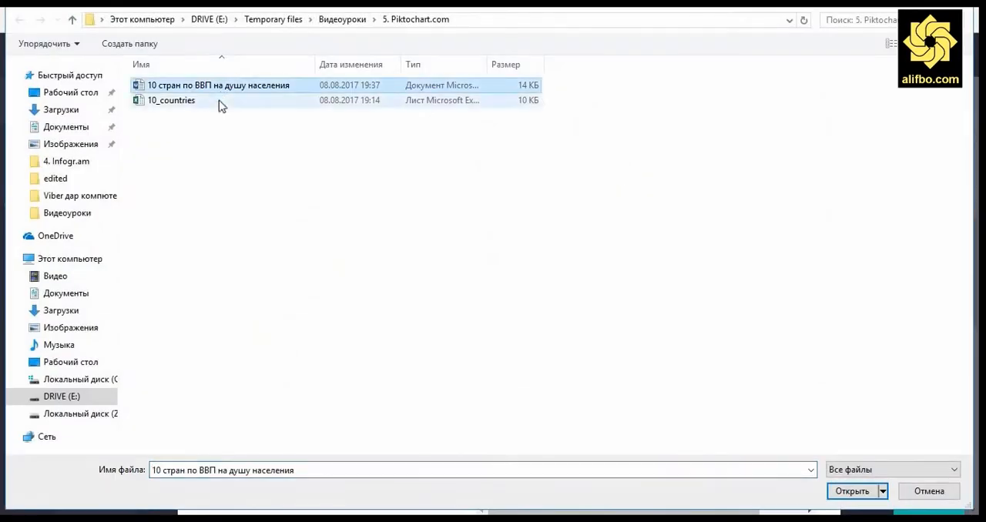
{"action": "double_click", "coordinate": [219, 100]}
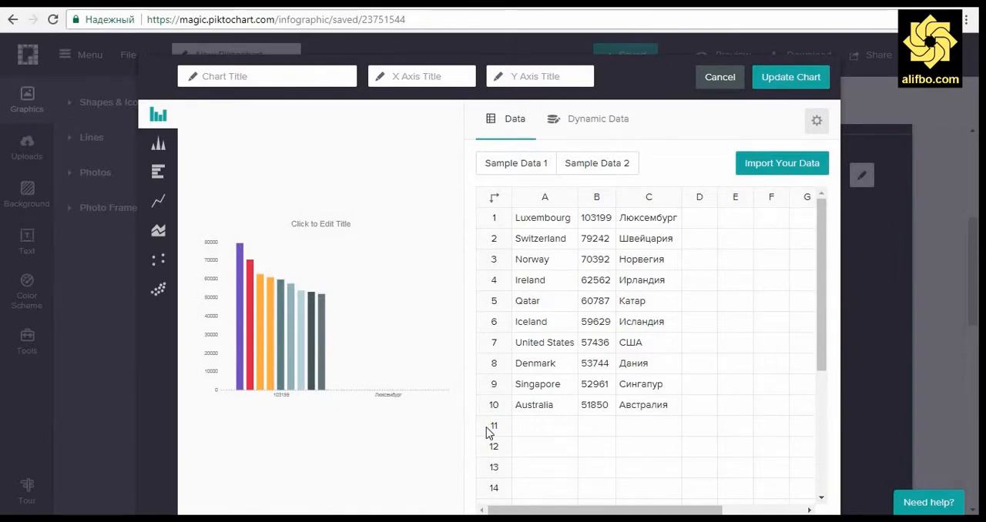
Step: Move the Russian country names from column C into column A in place of the English names, leaving column C empty
{"action": "left_click_drag", "start_coordinate": [651, 219], "coordinate": [639, 408]}
{"action": "right_click", "coordinate": [658, 395]}
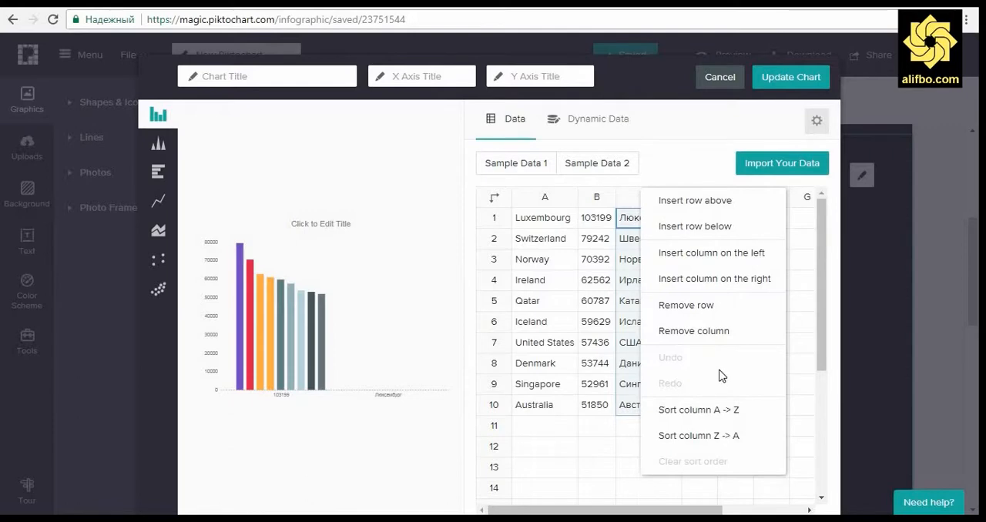
{"action": "left_click", "coordinate": [551, 259]}
{"action": "left_click_drag", "start_coordinate": [647, 218], "coordinate": [639, 408]}
{"action": "key", "text": "ctrl+c"}
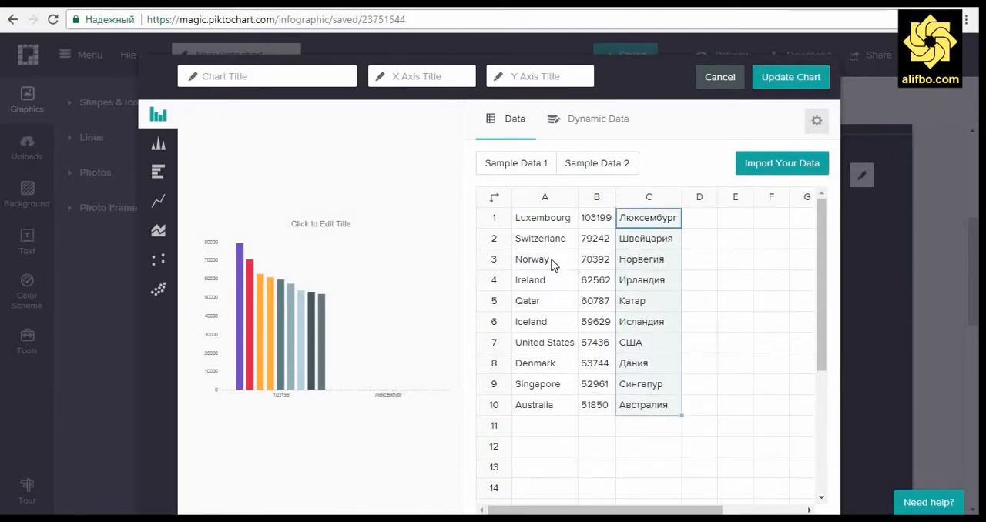
{"action": "key", "text": "Delete"}
{"action": "key", "text": "ctrl+v"}
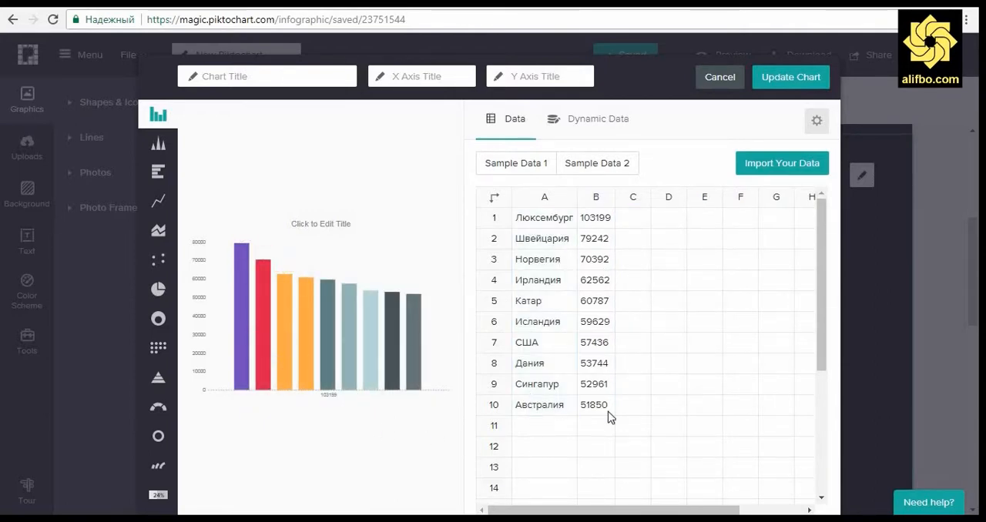
Step: Try the country data as a horizontal bar, triangle bar, area and stacked Venn chart
{"action": "left_click", "coordinate": [665, 391]}
{"action": "scroll", "coordinate": [665, 399], "scroll_direction": "down", "scroll_amount": 2}
{"action": "scroll", "coordinate": [666, 399], "scroll_direction": "up", "scroll_amount": 2}
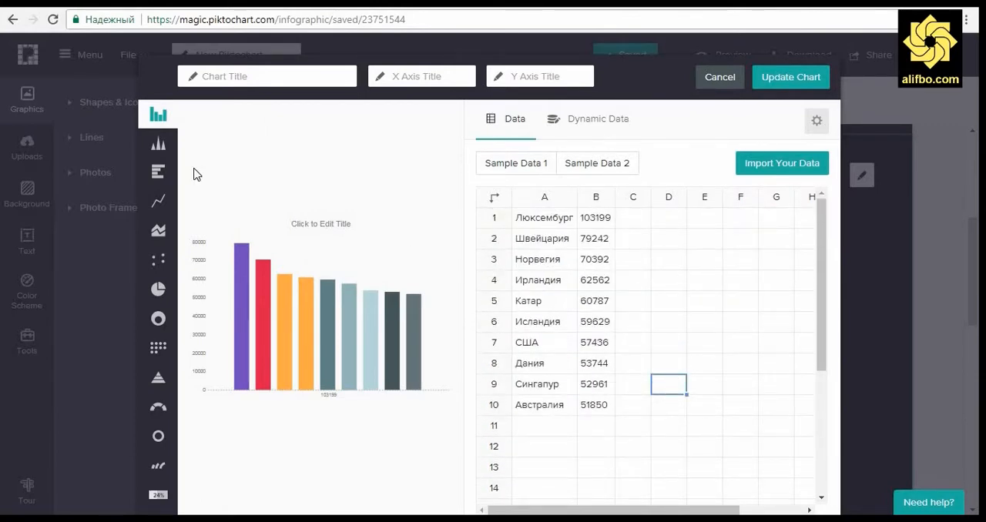
{"action": "left_click", "coordinate": [158, 172]}
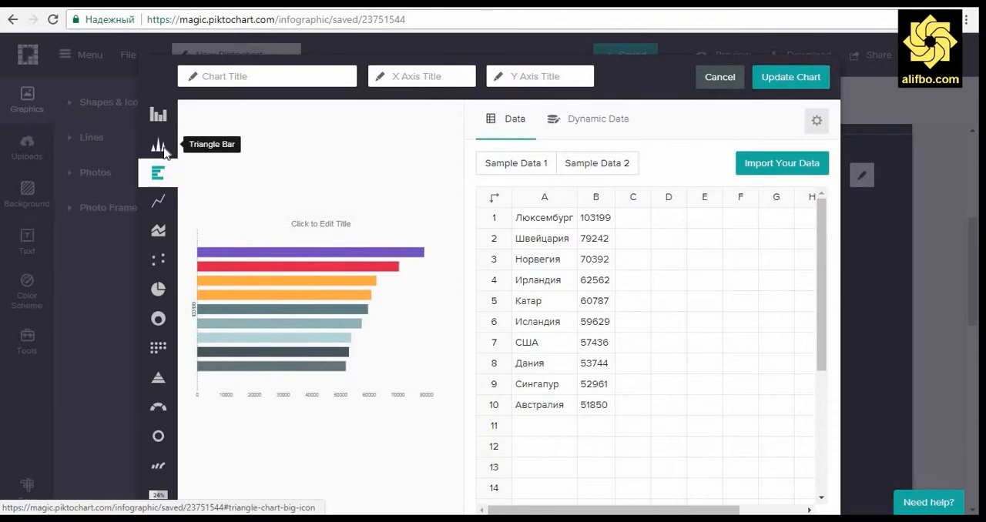
{"action": "left_click", "coordinate": [163, 151]}
{"action": "left_click", "coordinate": [158, 230]}
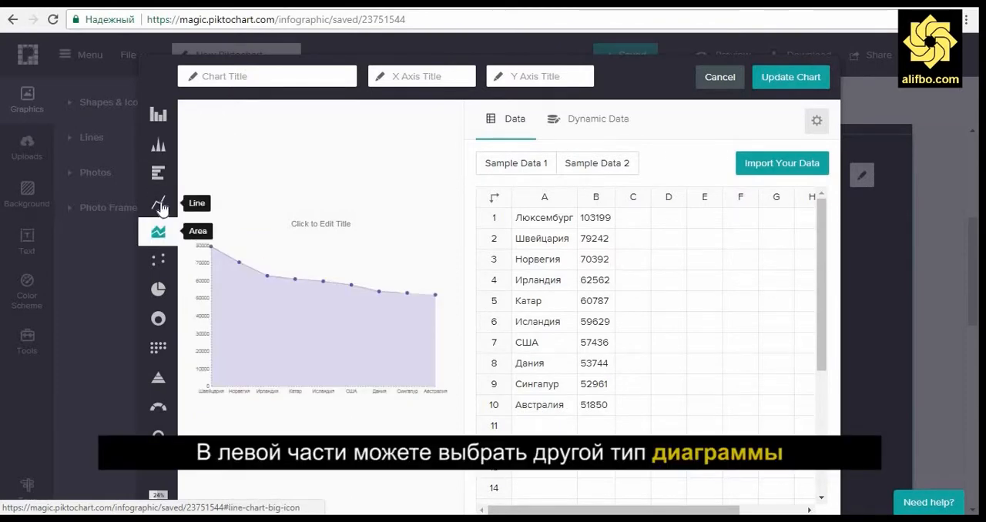
{"action": "left_click", "coordinate": [158, 319]}
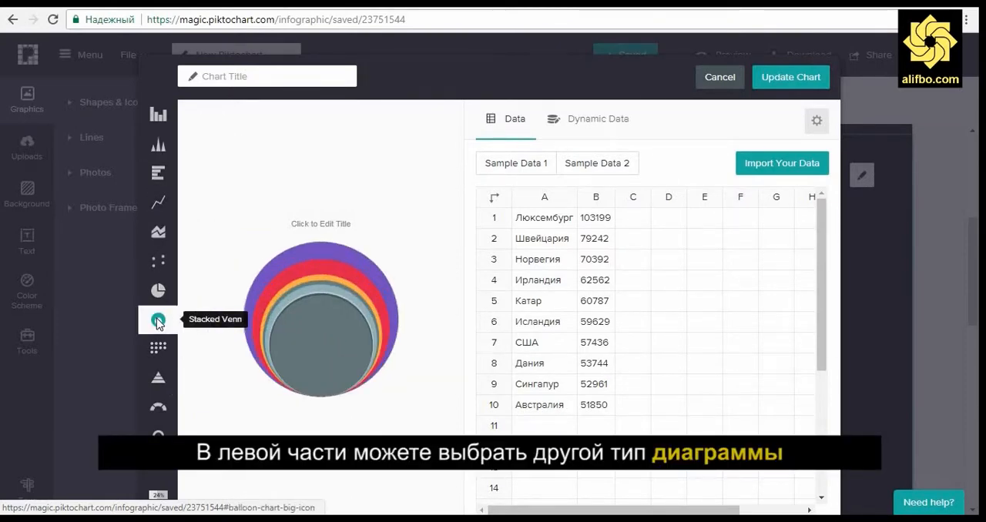
Step: Try the icon matrix, gradient hierarchy, gauge, doughnut, swatch, progress bar and line chart types, and return to horizontal bars
{"action": "left_click", "coordinate": [158, 349]}
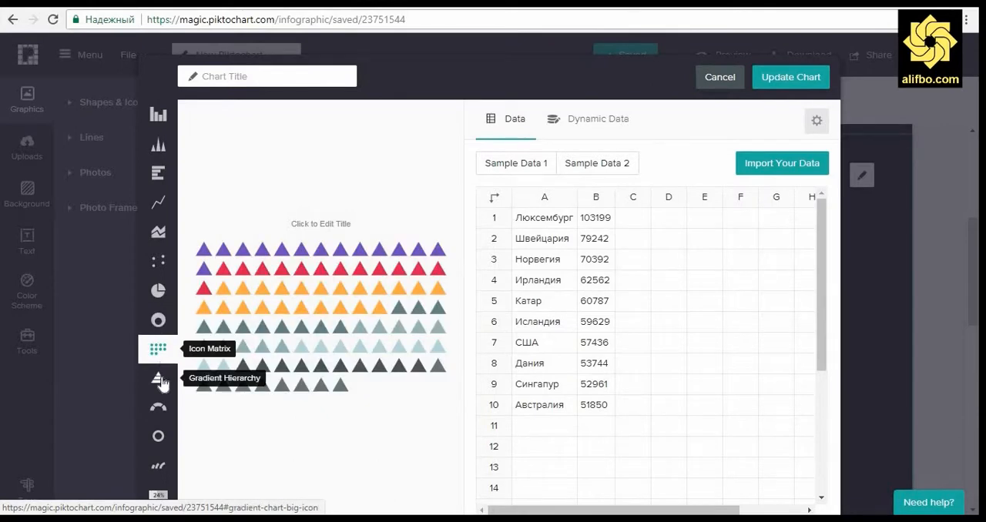
{"action": "left_click", "coordinate": [159, 380]}
{"action": "left_click", "coordinate": [160, 410]}
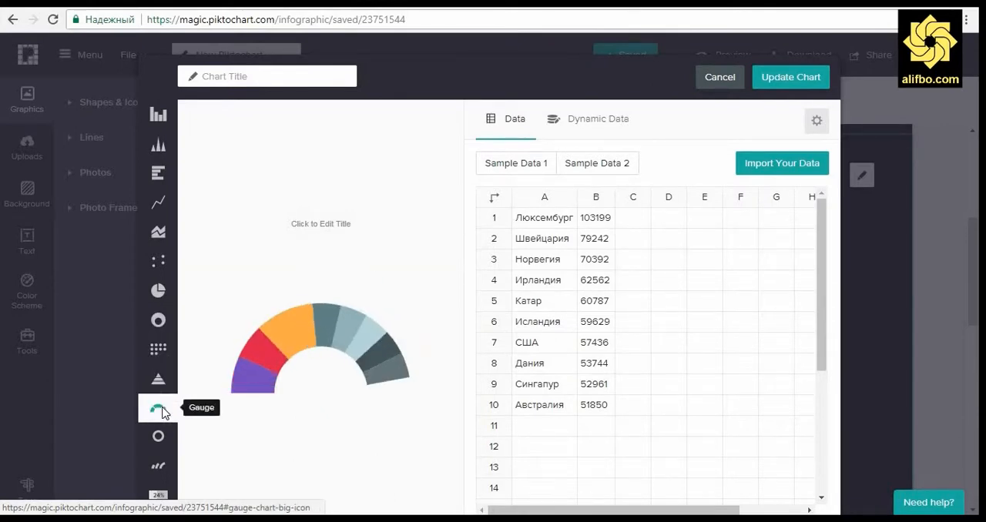
{"action": "left_click", "coordinate": [160, 438]}
{"action": "left_click", "coordinate": [161, 469]}
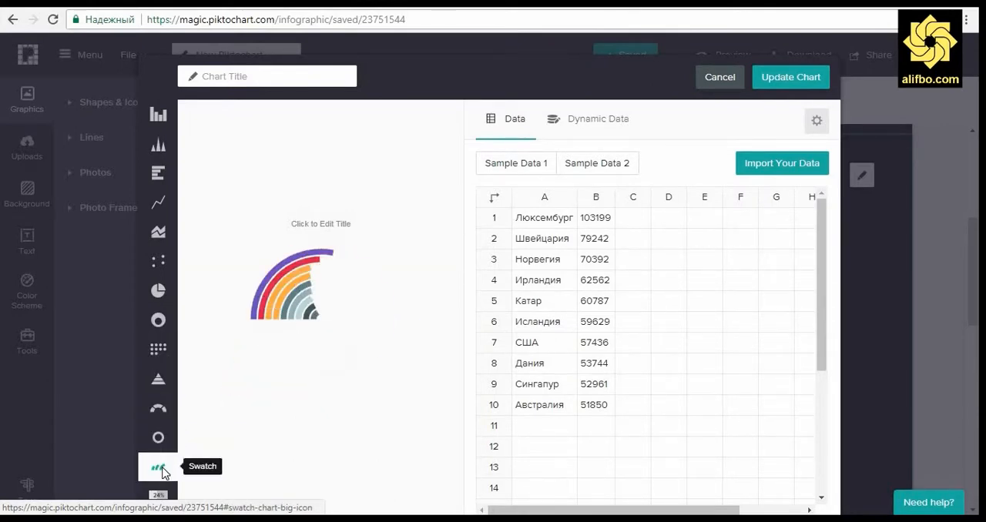
{"action": "left_click", "coordinate": [160, 497]}
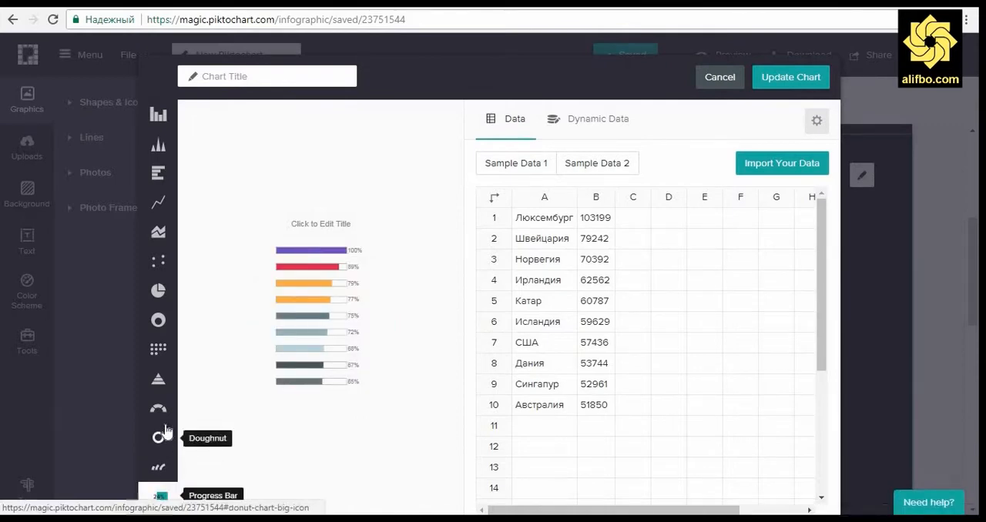
{"action": "left_click", "coordinate": [157, 205]}
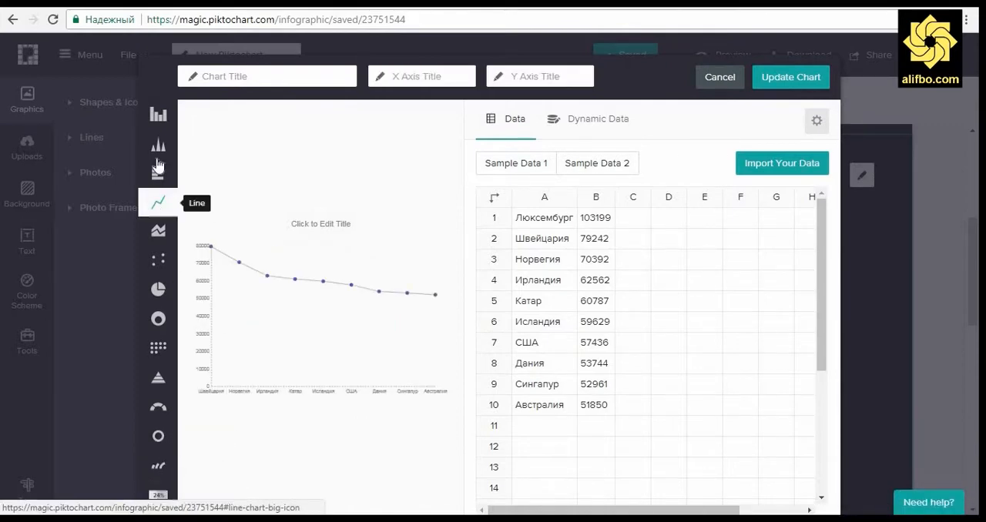
{"action": "left_click", "coordinate": [158, 171]}
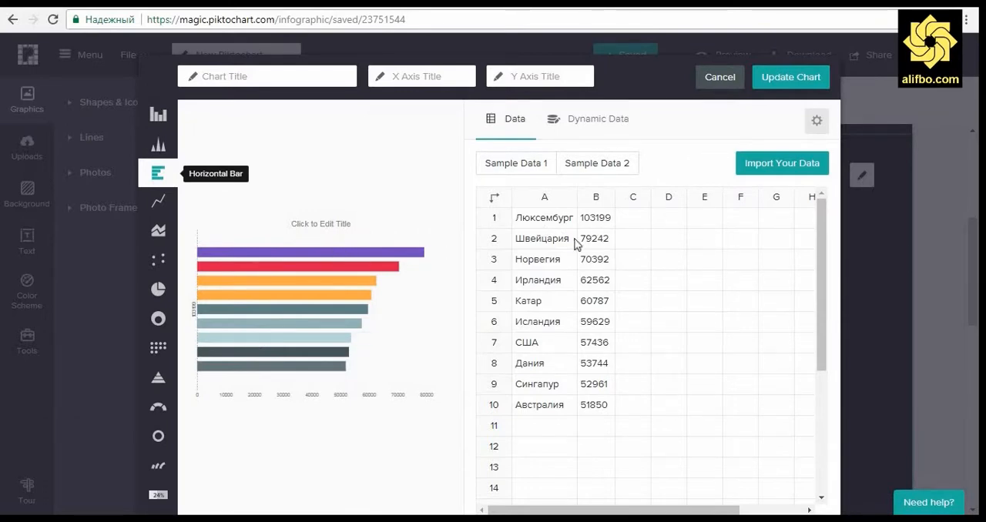
Step: Shift the country names and values down to start in row 2, leaving row 1 for headers, and switch the chart to vertical bars
{"action": "left_click_drag", "start_coordinate": [575, 244], "coordinate": [583, 403]}
{"action": "key", "text": "ctrl+c"}
{"action": "key", "text": "Delete"}
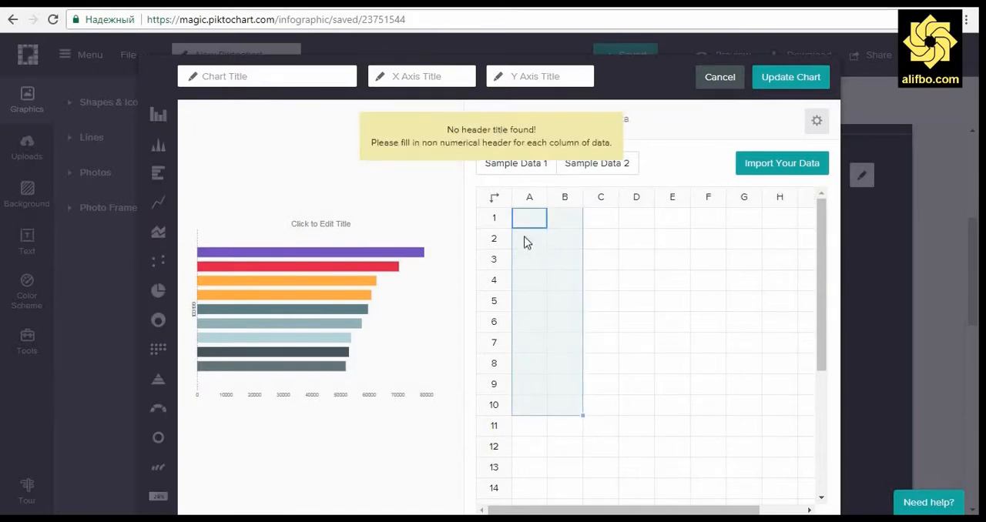
{"action": "left_click", "coordinate": [524, 242]}
{"action": "key", "text": "ctrl+v"}
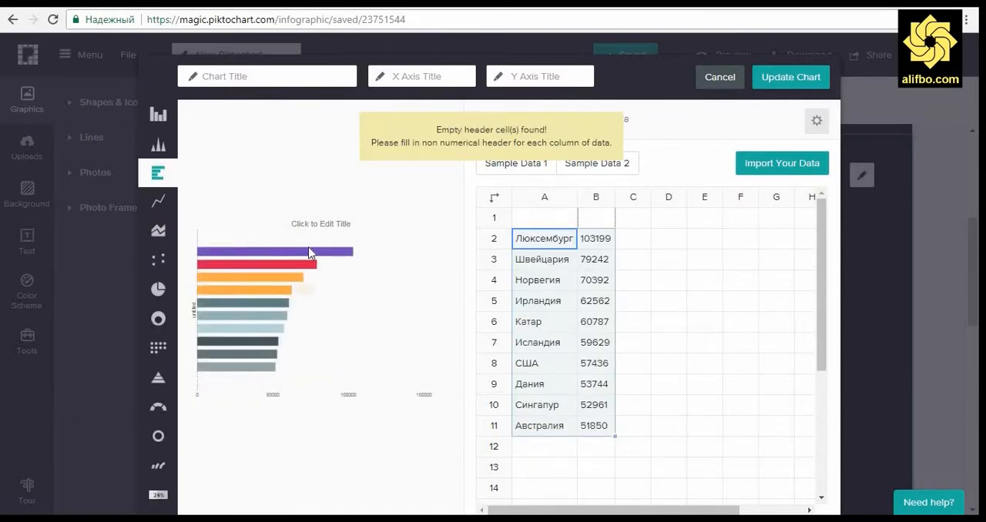
{"action": "left_click", "coordinate": [158, 114]}
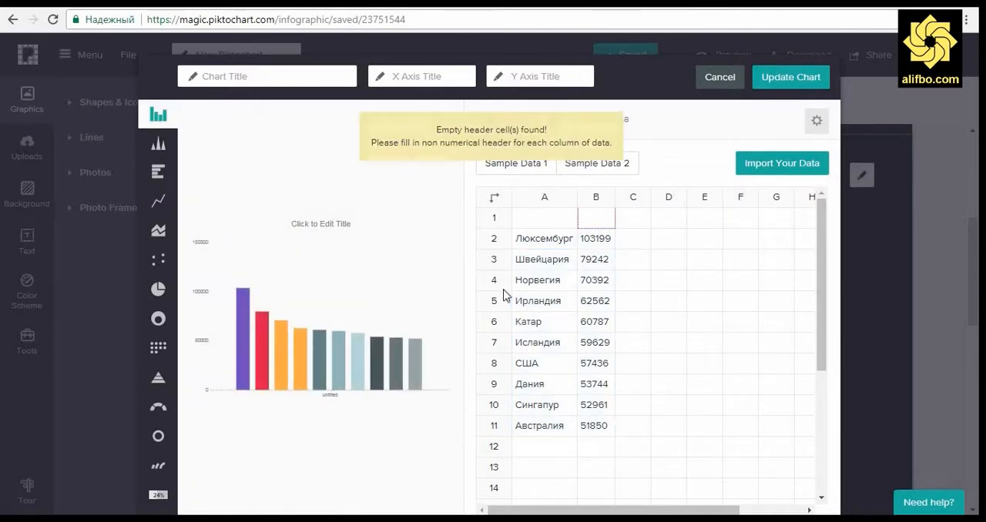
Step: Enter "Мамлакатҳо" and "Нишондиҳандаи ММД" as the headers of columns A and B, and update the chart in the infographic
{"action": "left_click", "coordinate": [593, 123]}
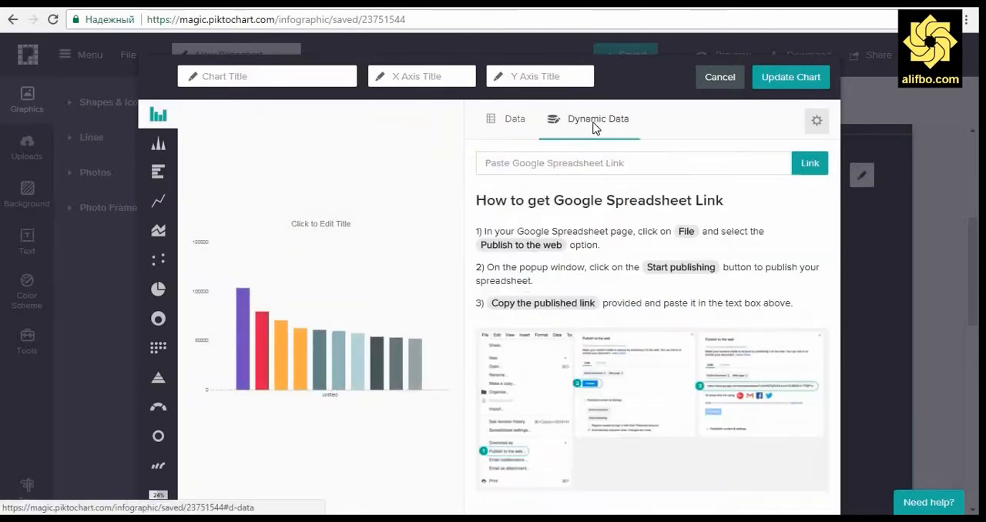
{"action": "left_click", "coordinate": [509, 127]}
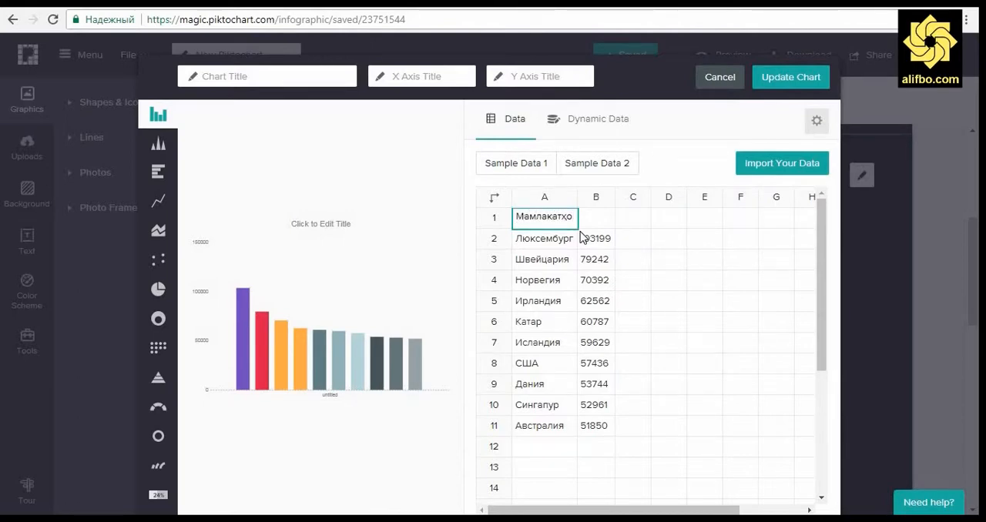
{"action": "key", "text": "Tab"}
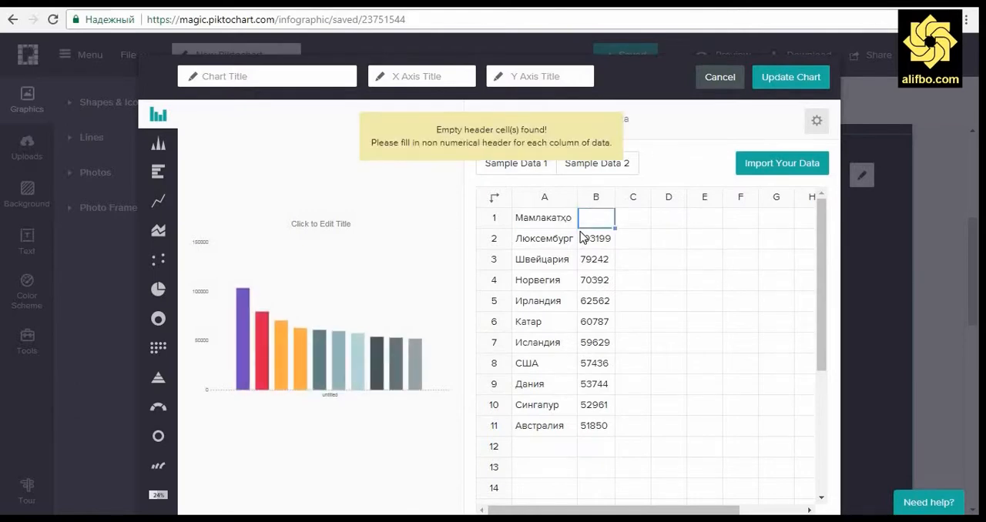
{"action": "type", "text": "Нишондиҳан"}
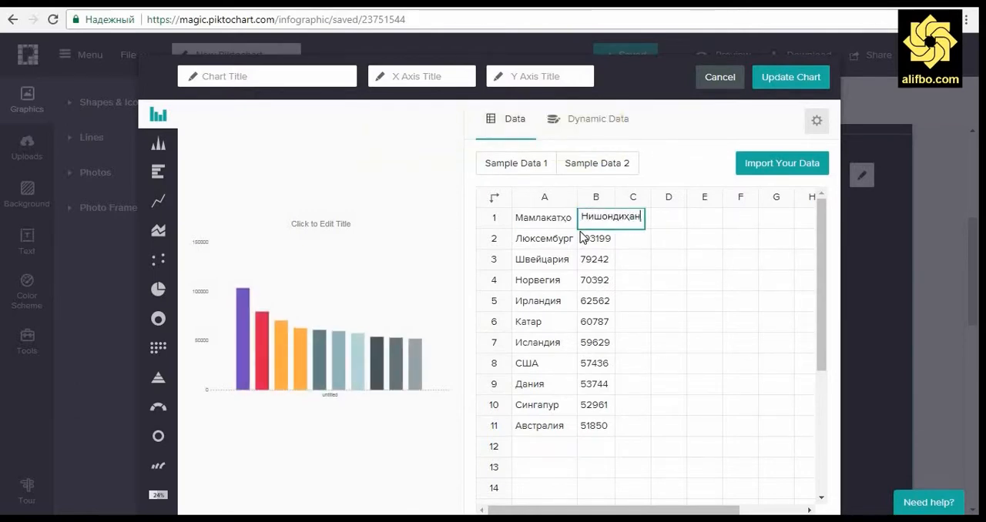
{"action": "type", "text": "даҳ"}
{"action": "key", "text": "BackSpace"}
{"action": "type", "text": "и "}
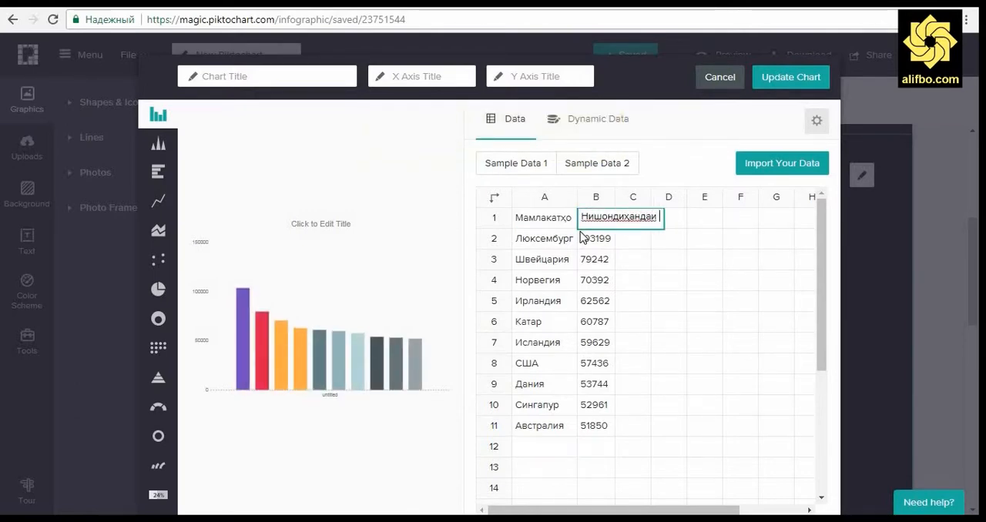
{"action": "type", "text": "ММД"}
{"action": "key", "text": "Return"}
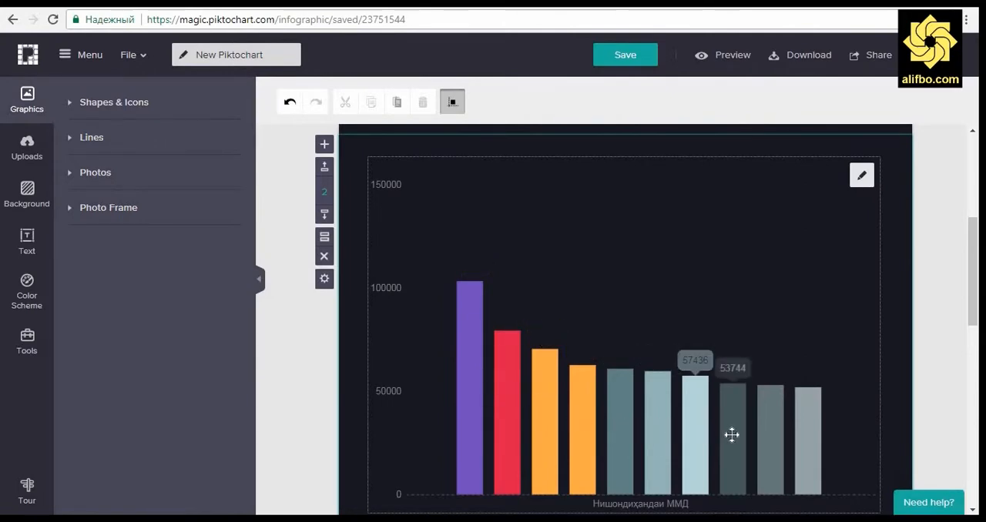
Step: Review the updated bar chart in the infographic and reopen its data for editing
{"action": "scroll", "coordinate": [900, 410], "scroll_direction": "down", "scroll_amount": 2}
{"action": "scroll", "coordinate": [896, 385], "scroll_direction": "down", "scroll_amount": 1}
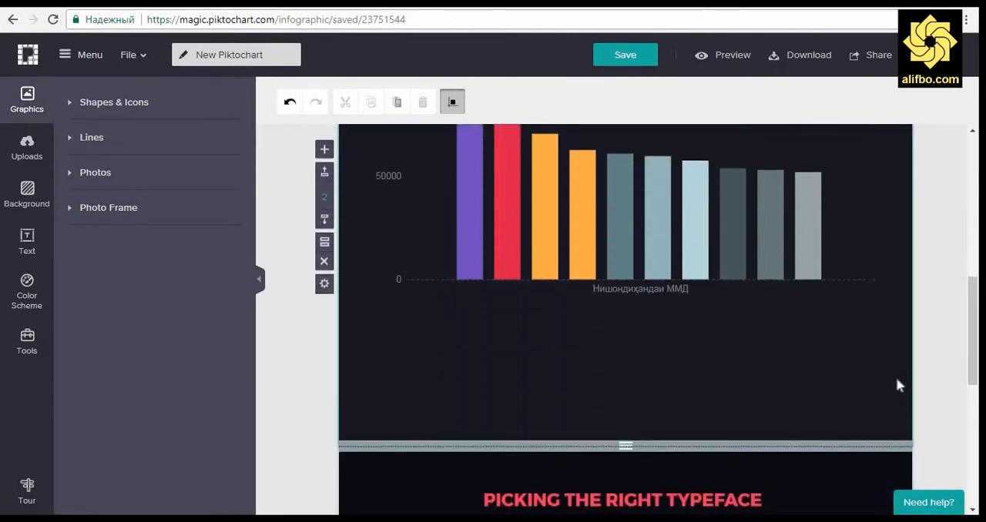
{"action": "scroll", "coordinate": [896, 385], "scroll_direction": "up", "scroll_amount": 4}
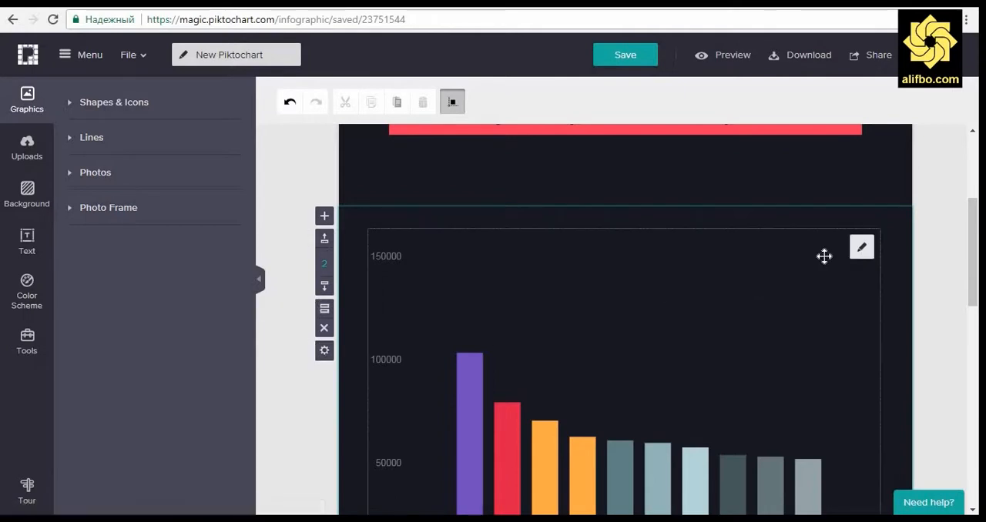
{"action": "left_click", "coordinate": [863, 256]}
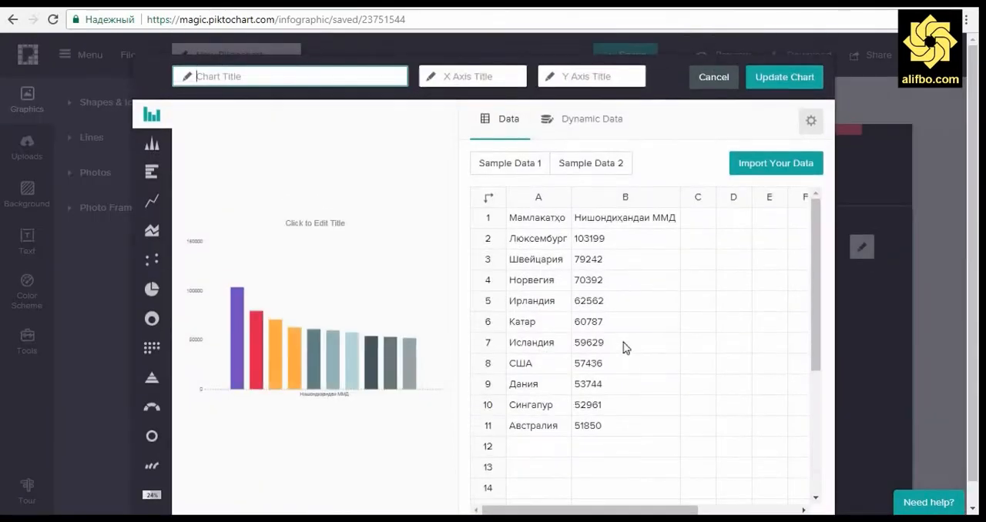
Step: Try renaming the Люксембург entry in column A to "Luxembourge", and undo the change
{"action": "double_click", "coordinate": [546, 239]}
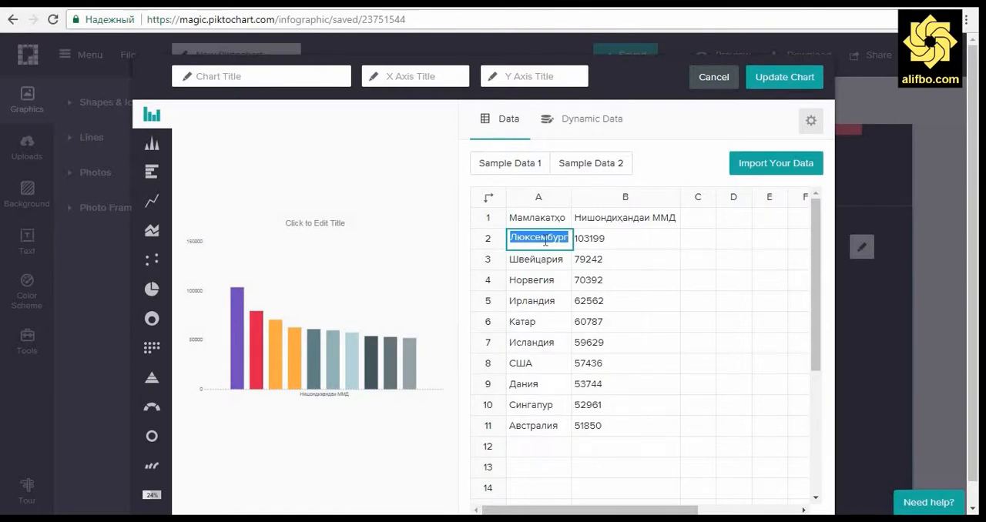
{"action": "type", "text": "Luxembo"}
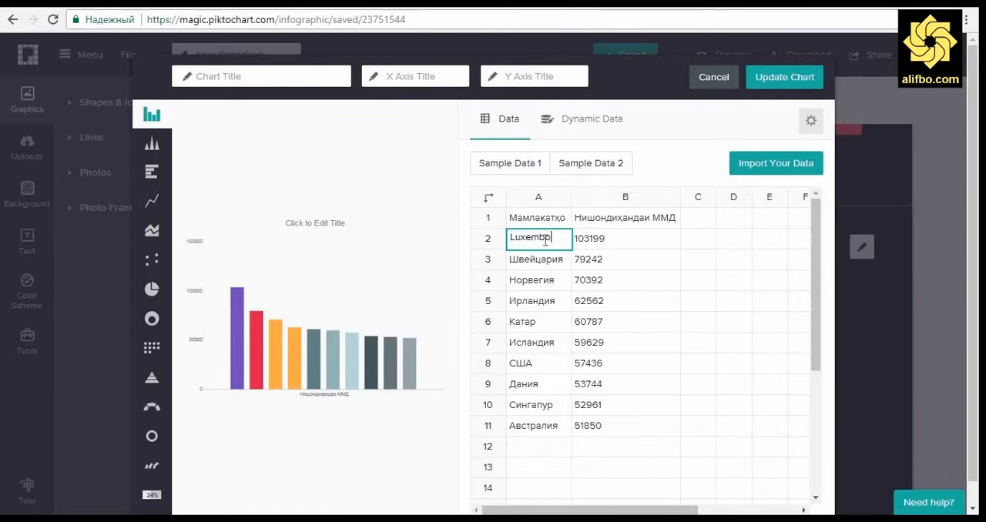
{"action": "type", "text": "urge"}
{"action": "key", "text": "Return"}
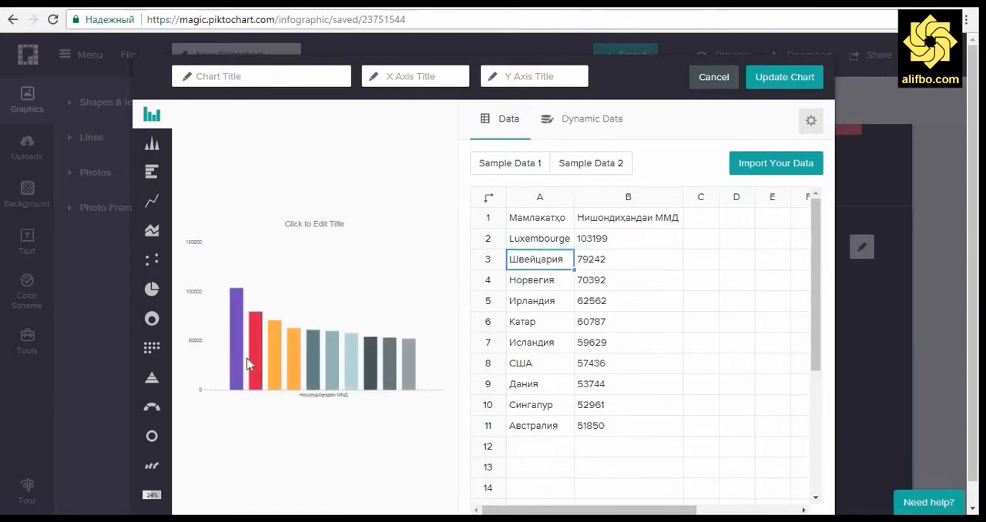
{"action": "mouse_move", "coordinate": [233, 354]}
{"action": "key", "text": "ctrl+z"}
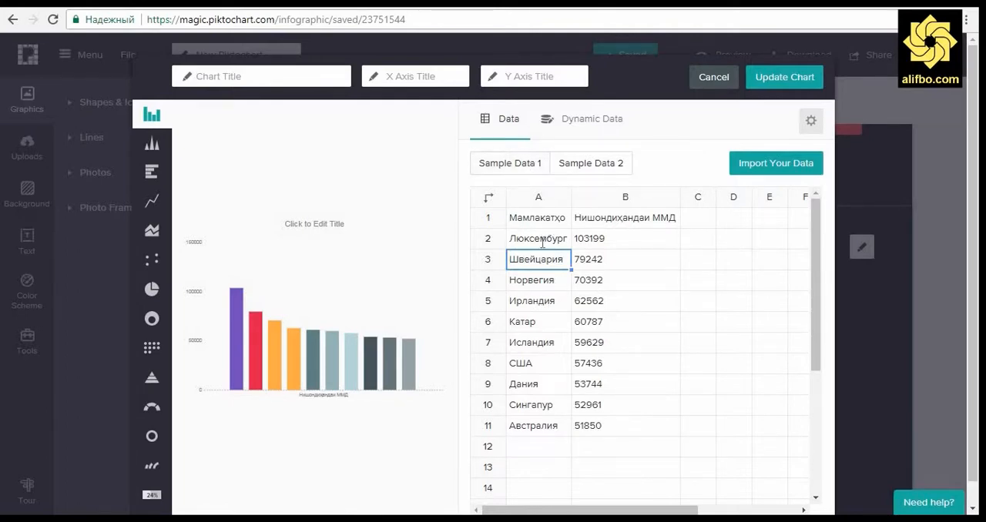
Step: Leave the header cell of column A blank and set the header of the values column to 2016
{"action": "left_click_drag", "start_coordinate": [542, 243], "coordinate": [590, 418]}
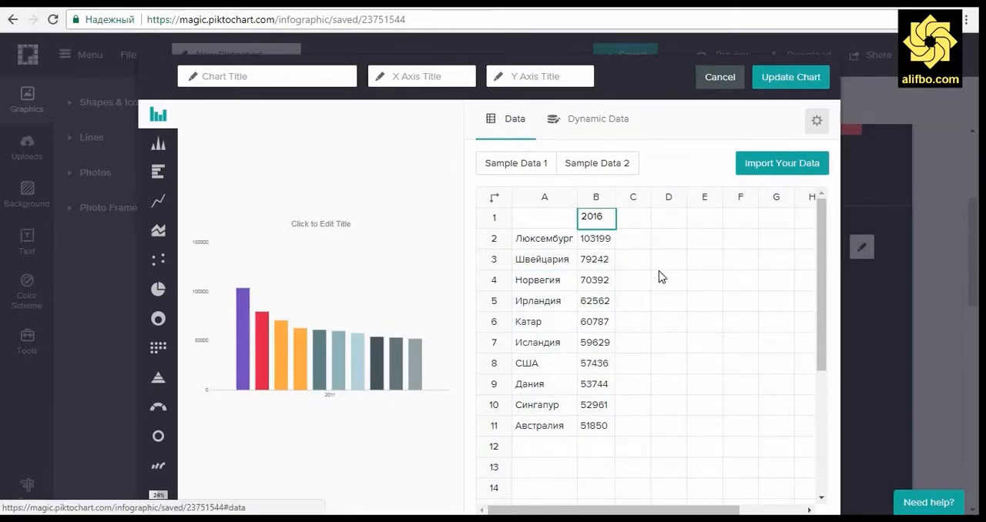
{"action": "left_click", "coordinate": [645, 260]}
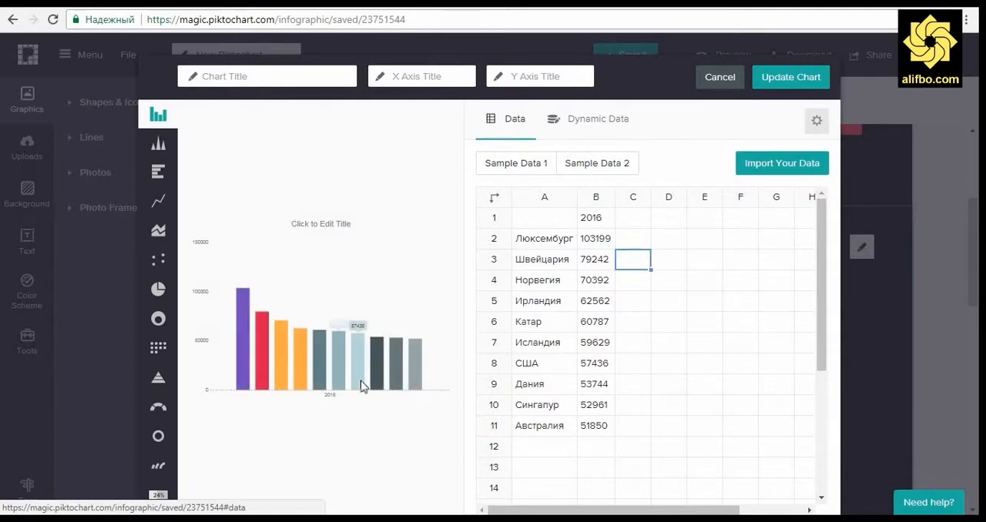
{"action": "left_click", "coordinate": [583, 239]}
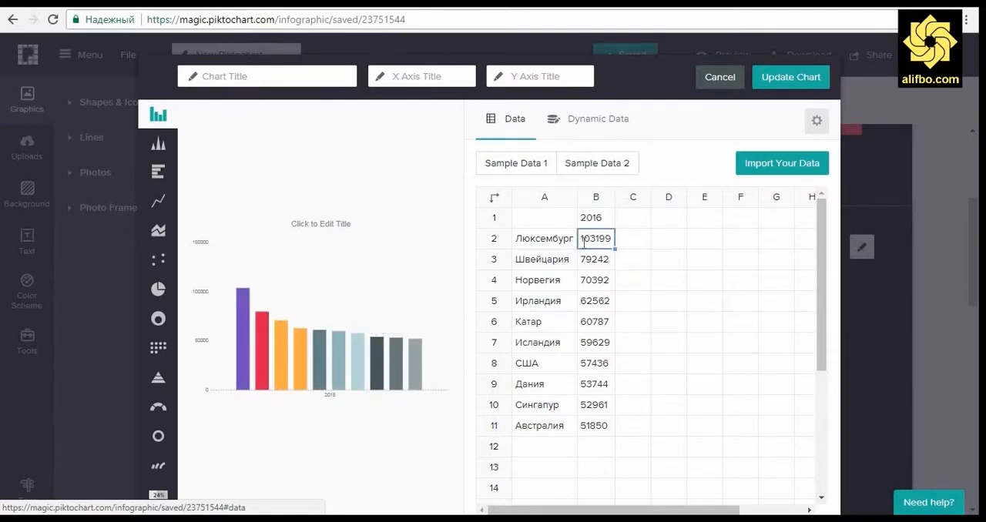
Step: Add a "$" sign in front of the 2016 values in cells B2 to B6, from Люксембург through Катар
{"action": "double_click", "coordinate": [583, 239]}
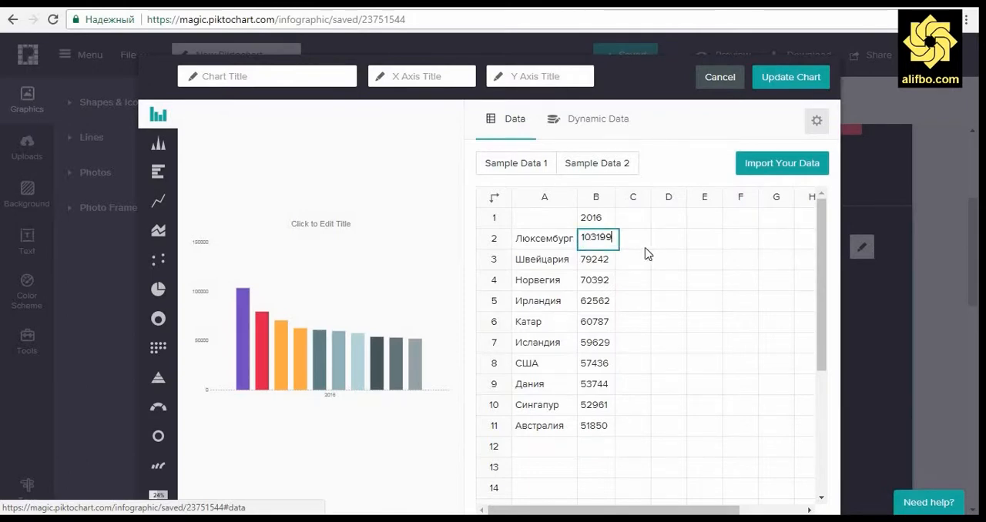
{"action": "type", "text": "$"}
{"action": "key", "text": "Return"}
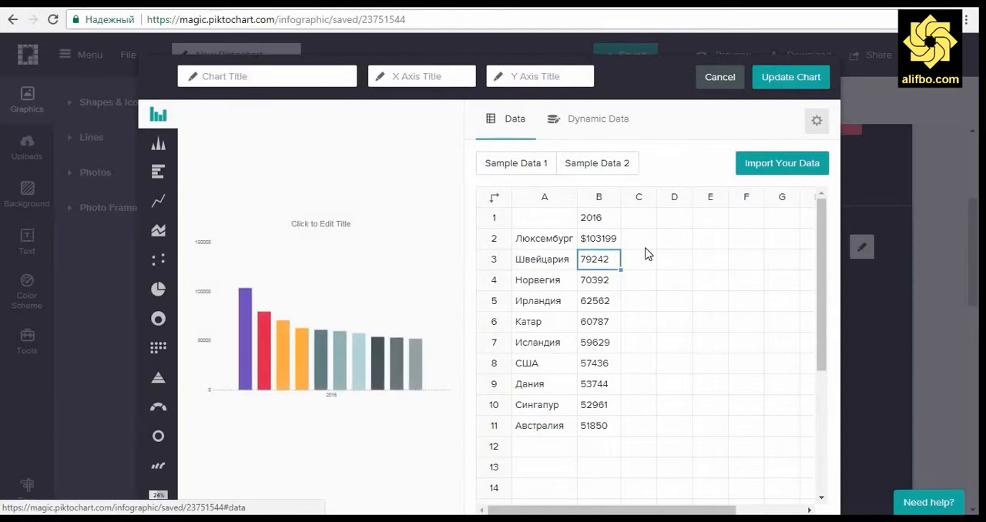
{"action": "key", "text": "Return"}
{"action": "key", "text": "Home"}
{"action": "type", "text": "$"}
{"action": "key", "text": "Return"}
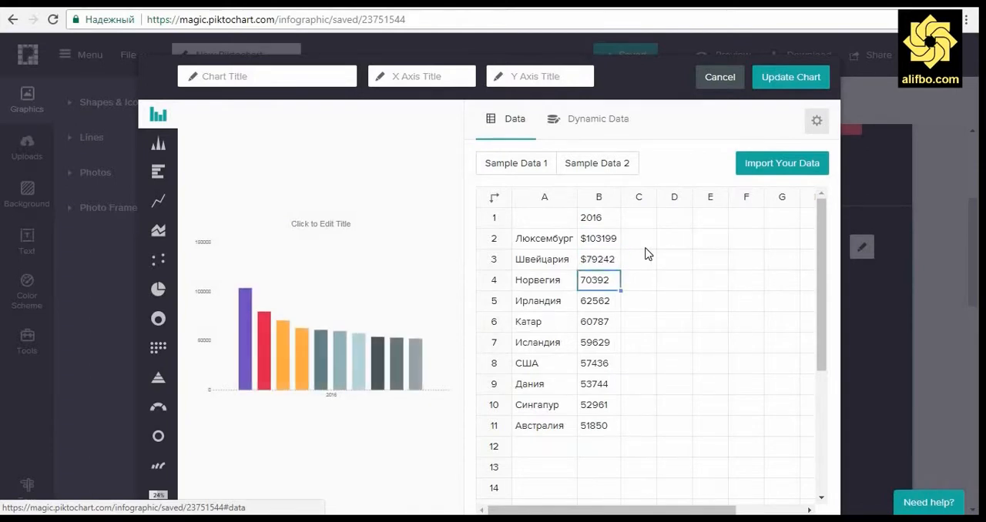
{"action": "key", "text": "Return"}
{"action": "key", "text": "Home"}
{"action": "type", "text": "$"}
{"action": "key", "text": "Return"}
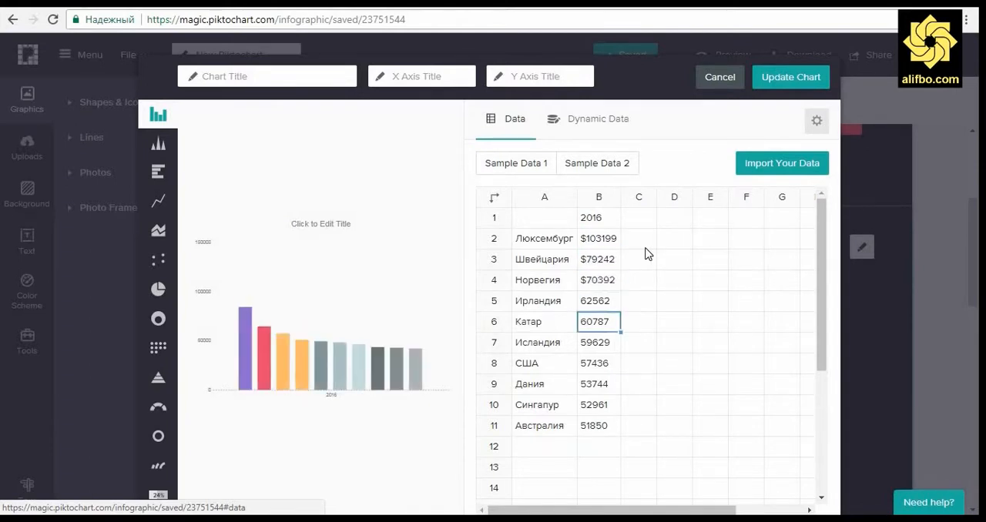
{"action": "key", "text": "Return"}
{"action": "key", "text": "Home"}
{"action": "type", "text": "$"}
{"action": "key", "text": "Return"}
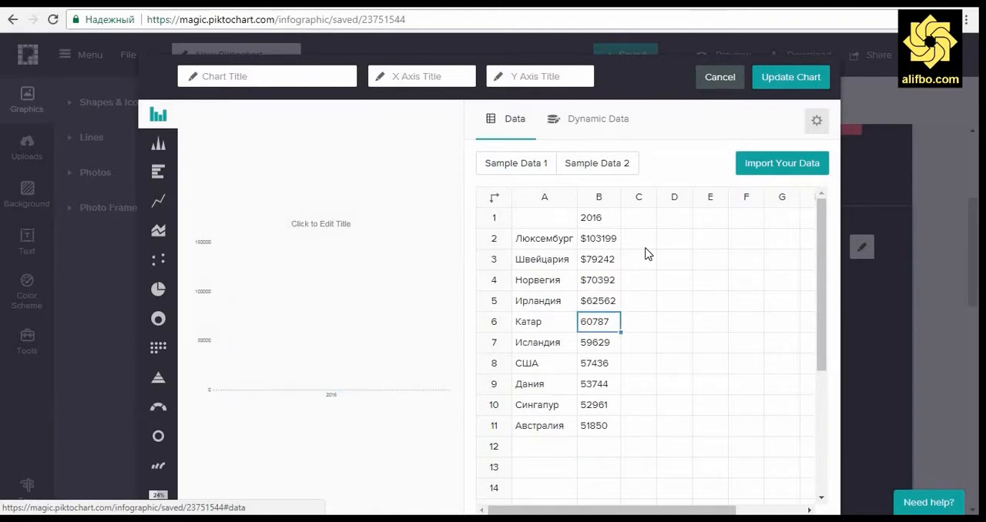
{"action": "key", "text": "Return"}
{"action": "key", "text": "Home"}
{"action": "type", "text": "$"}
{"action": "key", "text": "Return"}
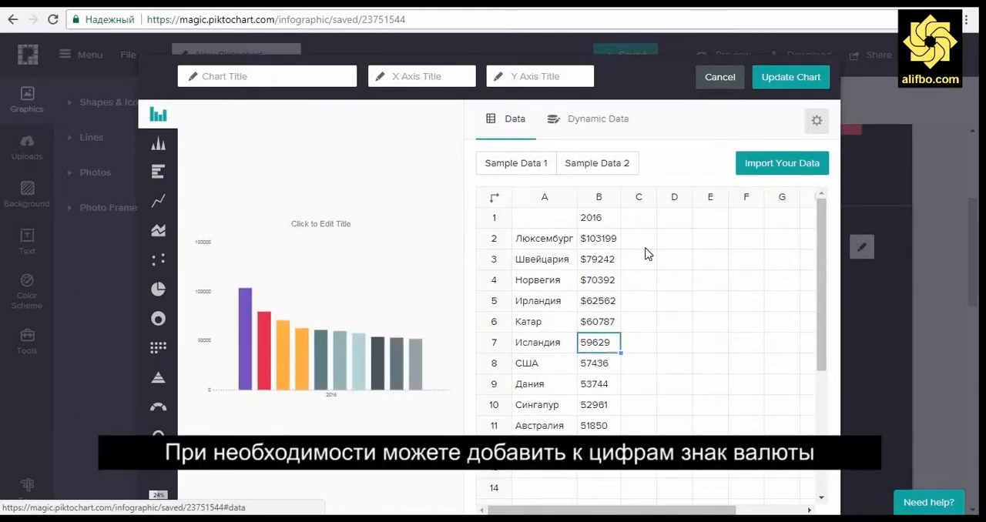
Step: Add a "$" sign in front of the 2016 values in cells B7 to B11, from Исландия through Австралия
{"action": "key", "text": "Return"}
{"action": "key", "text": "Home"}
{"action": "type", "text": "$"}
{"action": "key", "text": "Return"}
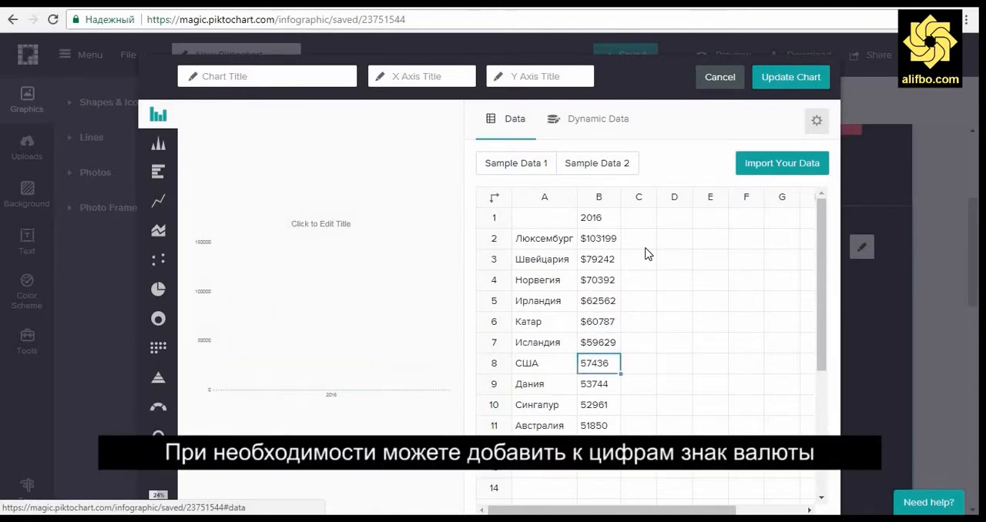
{"action": "key", "text": "Return"}
{"action": "key", "text": "Return"}
{"action": "key", "text": "Up"}
{"action": "key", "text": "Return"}
{"action": "key", "text": "Home"}
{"action": "type", "text": "$"}
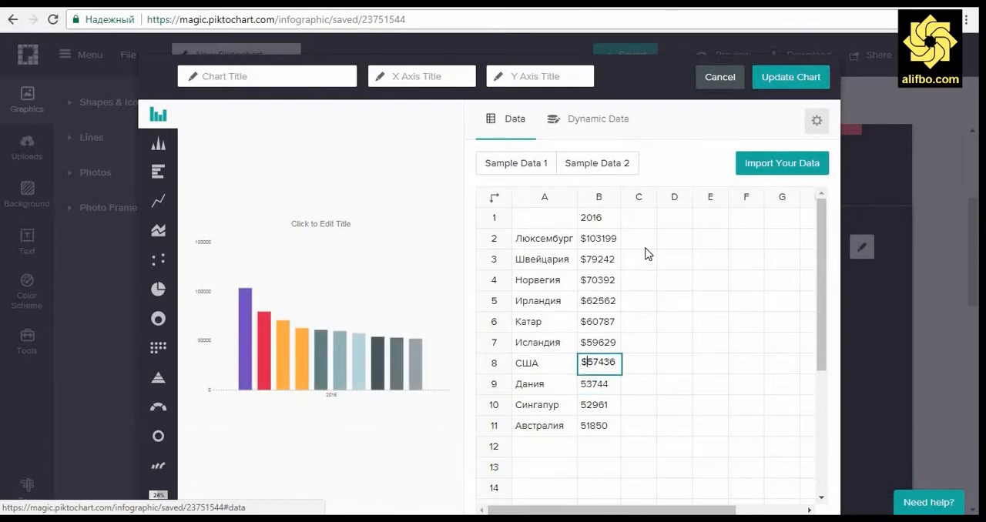
{"action": "key", "text": "Return"}
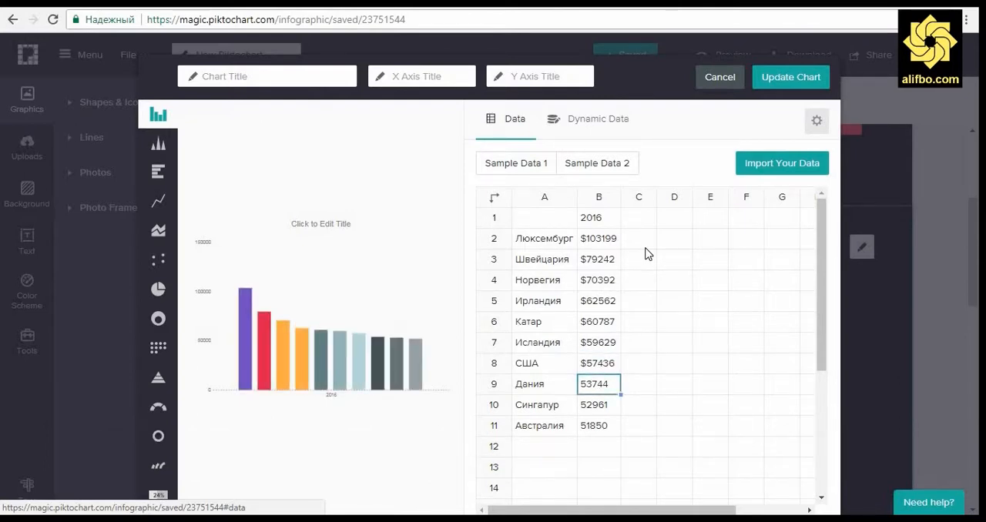
{"action": "key", "text": "Return"}
{"action": "key", "text": "Home"}
{"action": "type", "text": "$"}
{"action": "key", "text": "Return"}
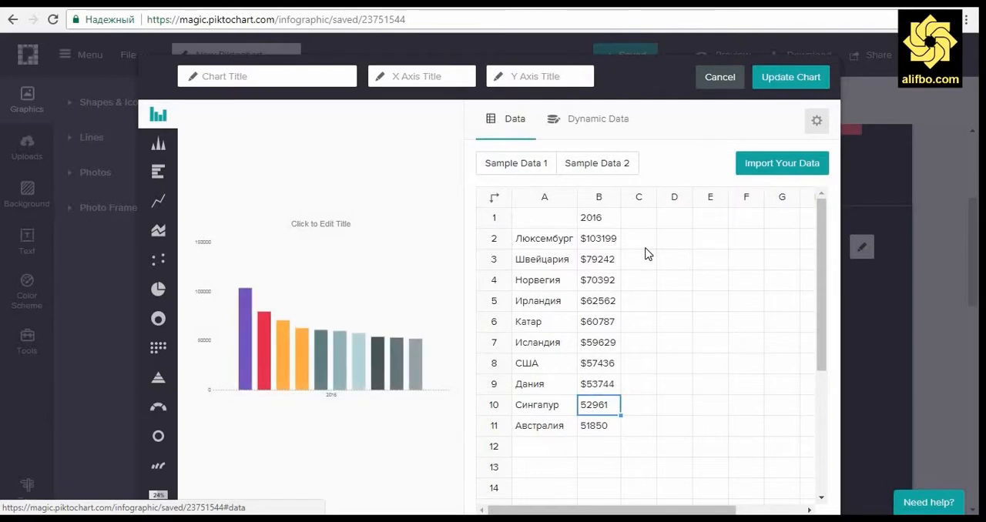
{"action": "key", "text": "Return"}
{"action": "key", "text": "Home"}
{"action": "type", "text": "$"}
{"action": "key", "text": "Return"}
{"action": "key", "text": "Return"}
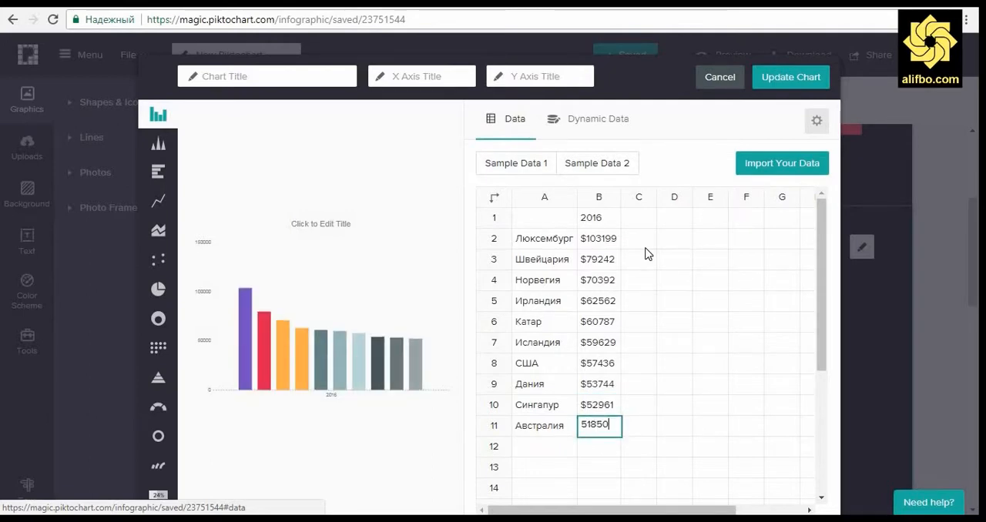
{"action": "key", "text": "Home"}
{"action": "type", "text": "$"}
{"action": "key", "text": "Return"}
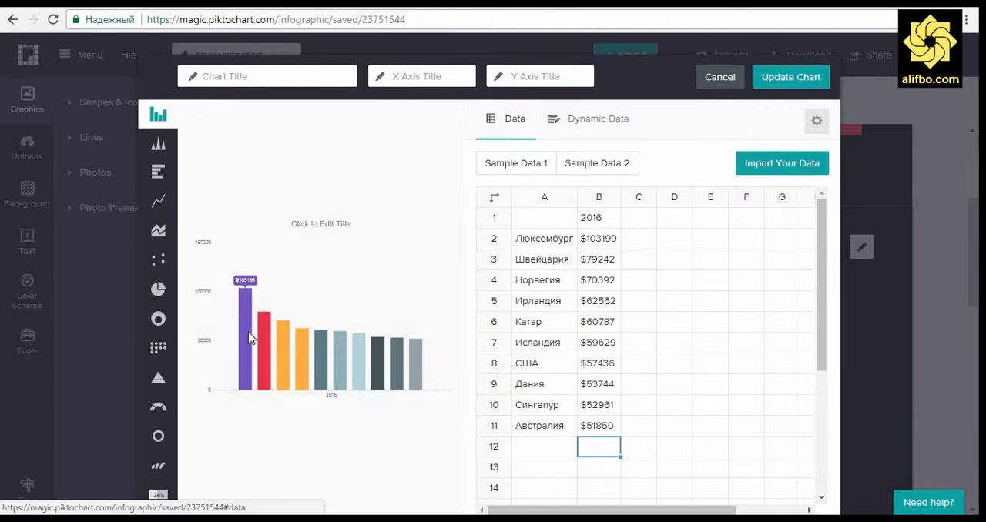
Step: Turn on the chart's grid and static values on image export in its settings, leaving stacking off after a trial
{"action": "left_click", "coordinate": [817, 121]}
{"action": "left_click", "coordinate": [607, 276]}
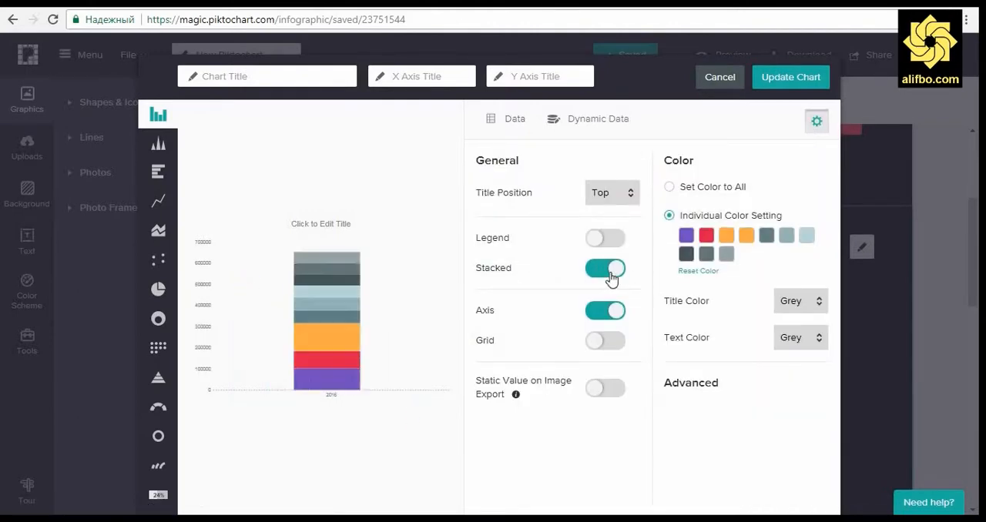
{"action": "left_click", "coordinate": [604, 272]}
{"action": "left_click", "coordinate": [608, 343]}
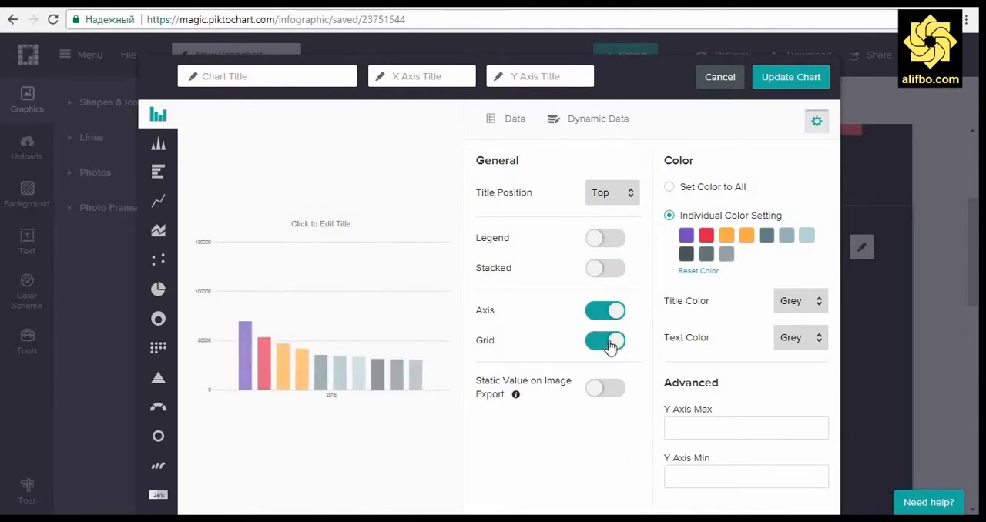
{"action": "left_click", "coordinate": [614, 394]}
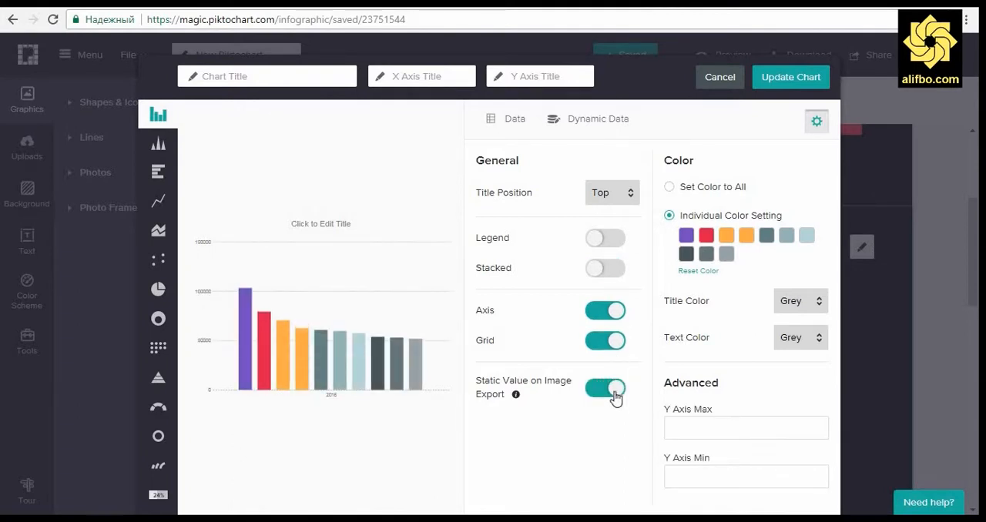
Step: Show the chart's legend and set the legend position to Right
{"action": "left_click", "coordinate": [614, 242]}
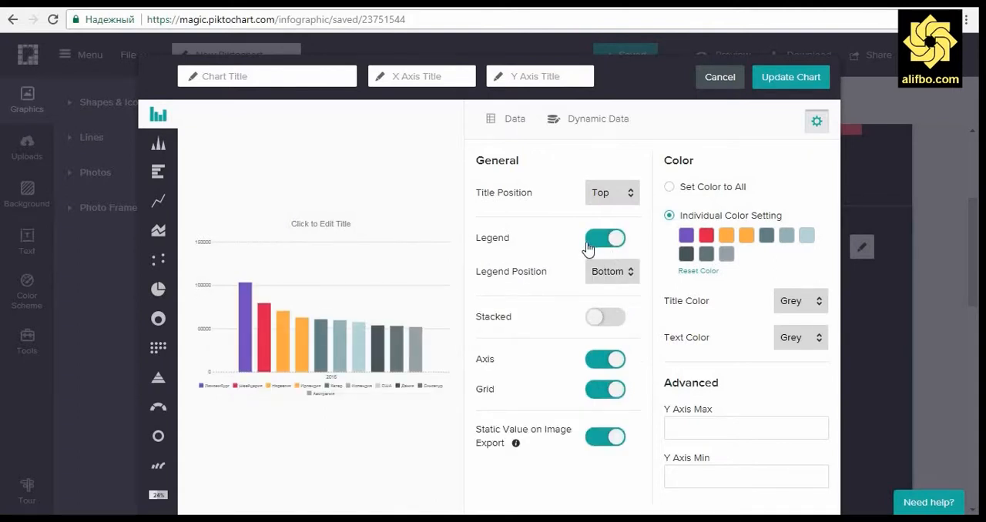
{"action": "left_click", "coordinate": [616, 277]}
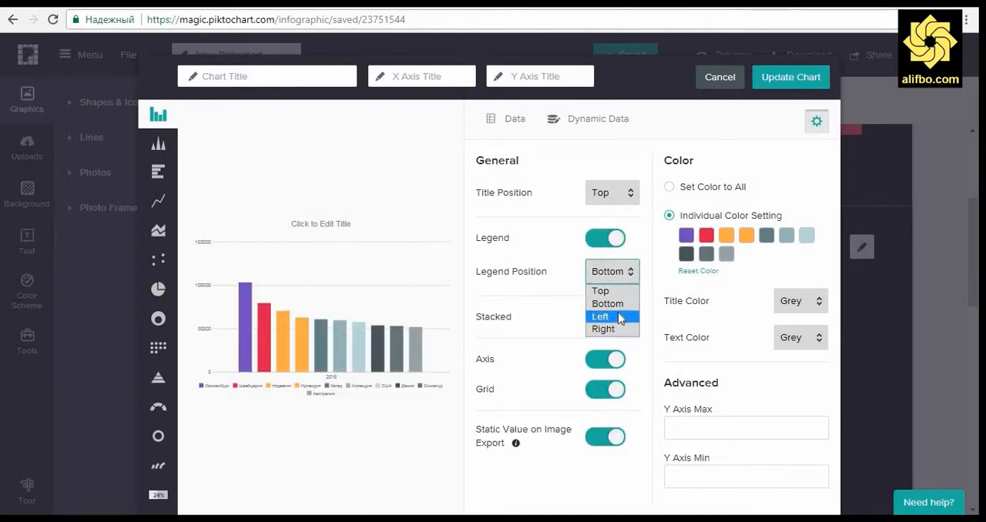
{"action": "left_click", "coordinate": [616, 328]}
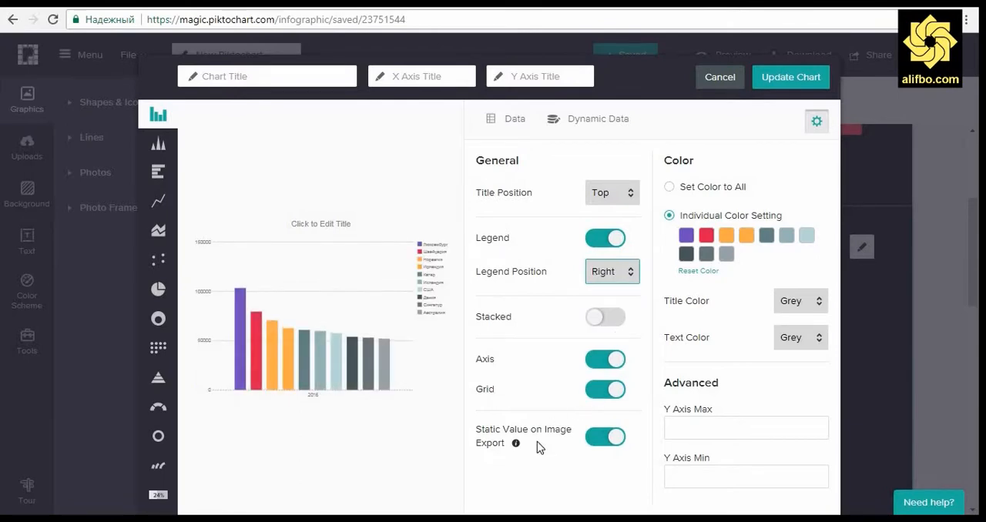
Step: Try entering a "$" currency label as the chart's Y axis maximum
{"action": "left_click", "coordinate": [692, 189]}
{"action": "left_click", "coordinate": [705, 234]}
{"action": "left_click", "coordinate": [718, 425]}
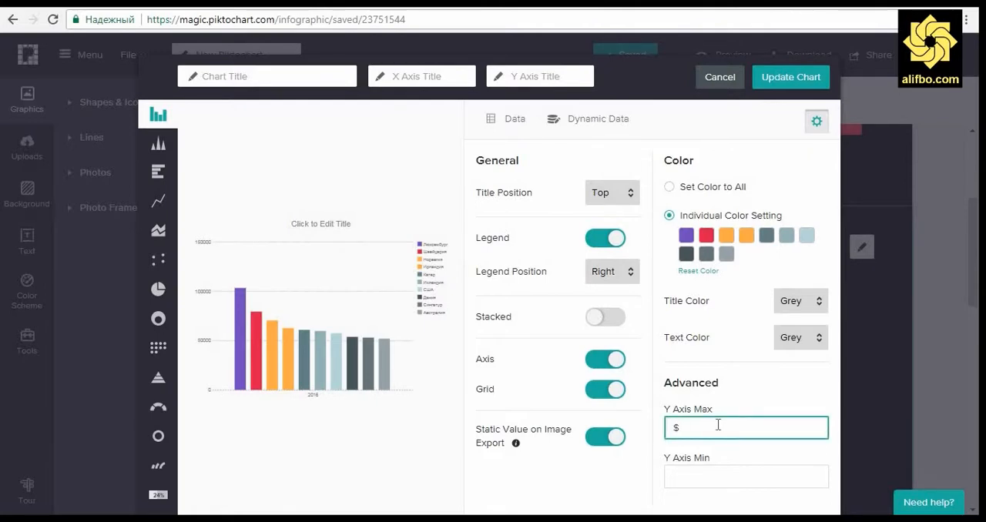
{"action": "type", "text": "$ ИМА"}
{"action": "left_click", "coordinate": [715, 478]}
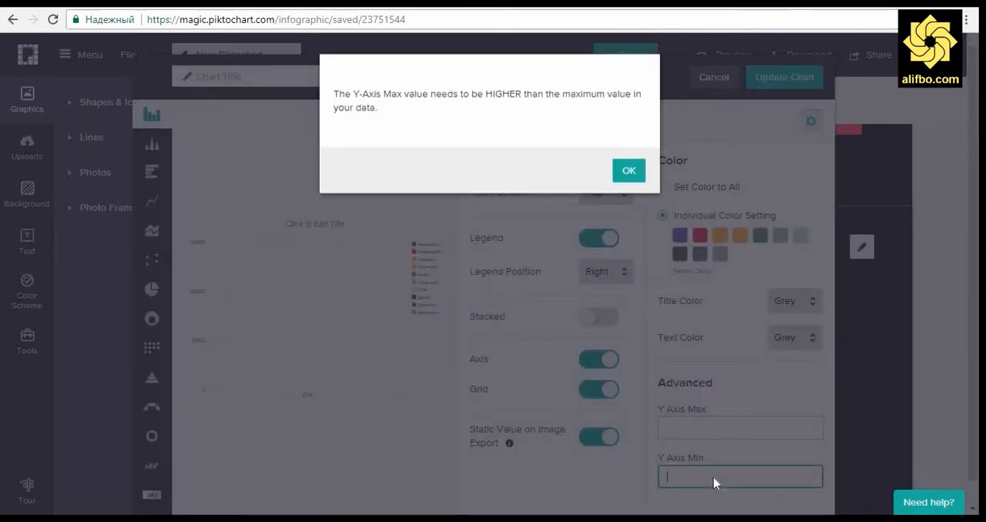
{"action": "left_click", "coordinate": [620, 179]}
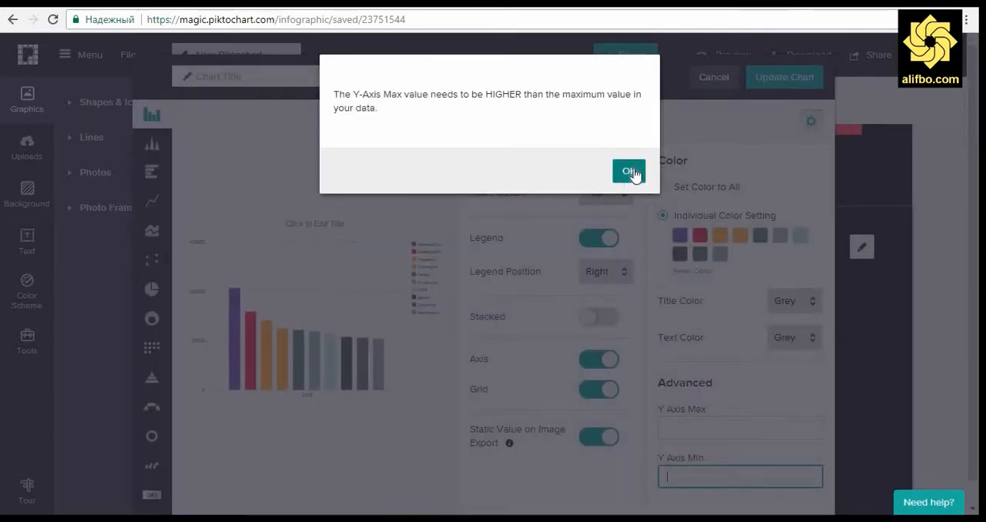
{"action": "left_click", "coordinate": [631, 173]}
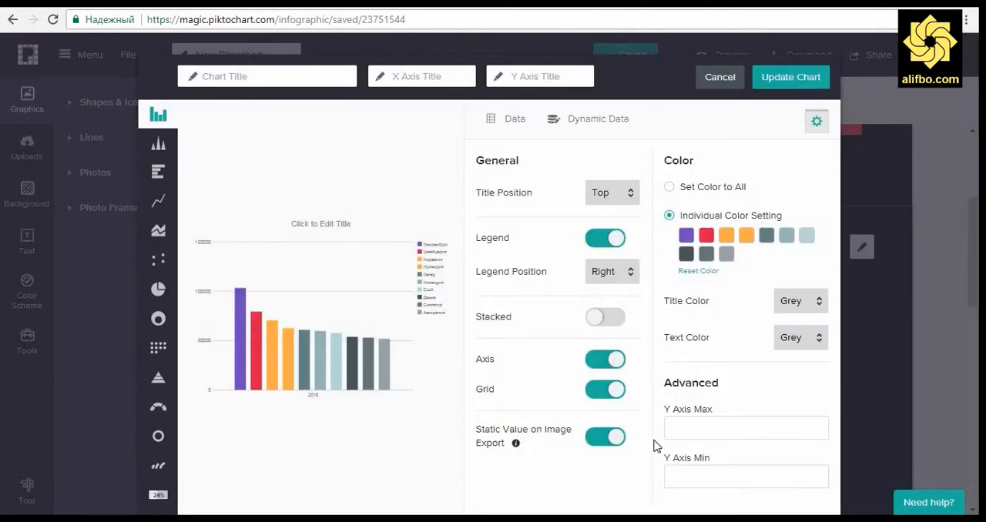
Step: Set the chart's Y axis maximum to 105000 and its minimum to 0
{"action": "left_click", "coordinate": [681, 429]}
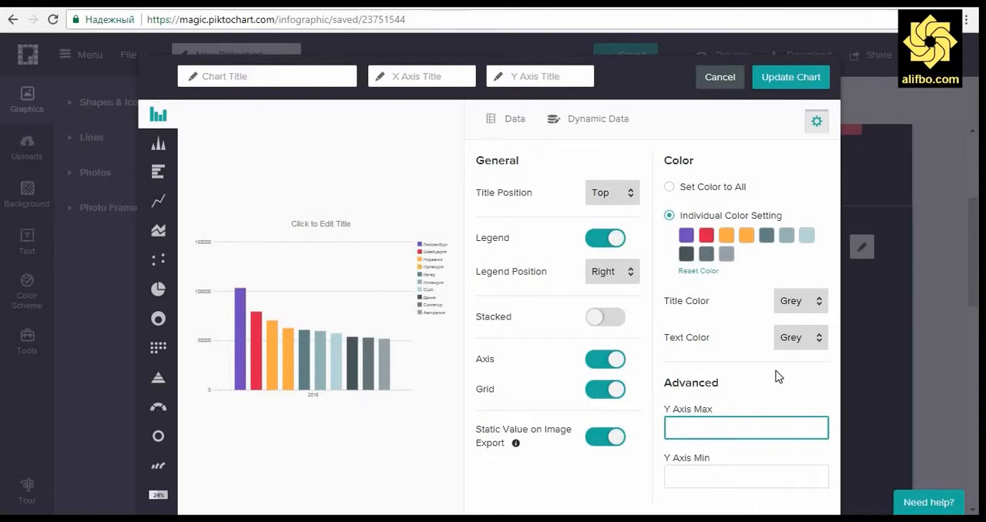
{"action": "left_click", "coordinate": [703, 484]}
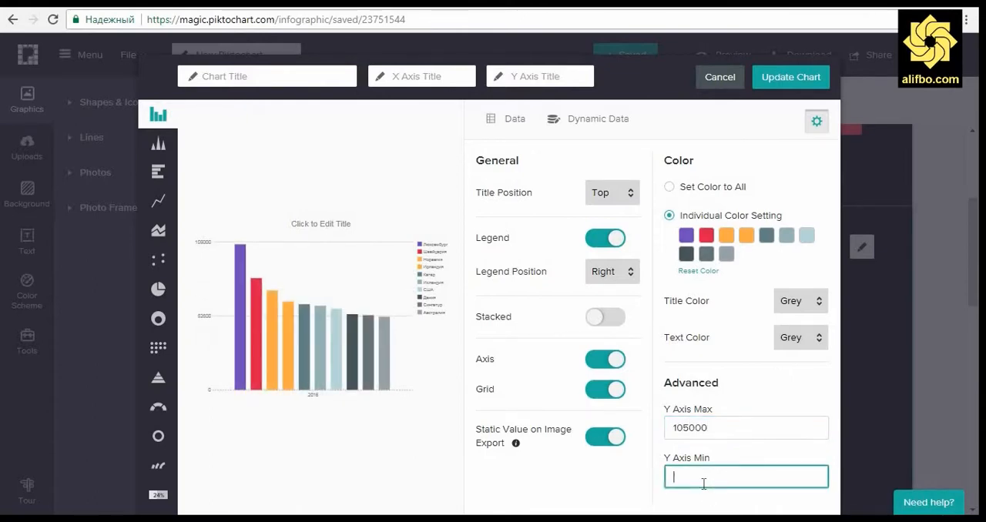
{"action": "type", "text": "0"}
{"action": "left_click", "coordinate": [751, 407]}
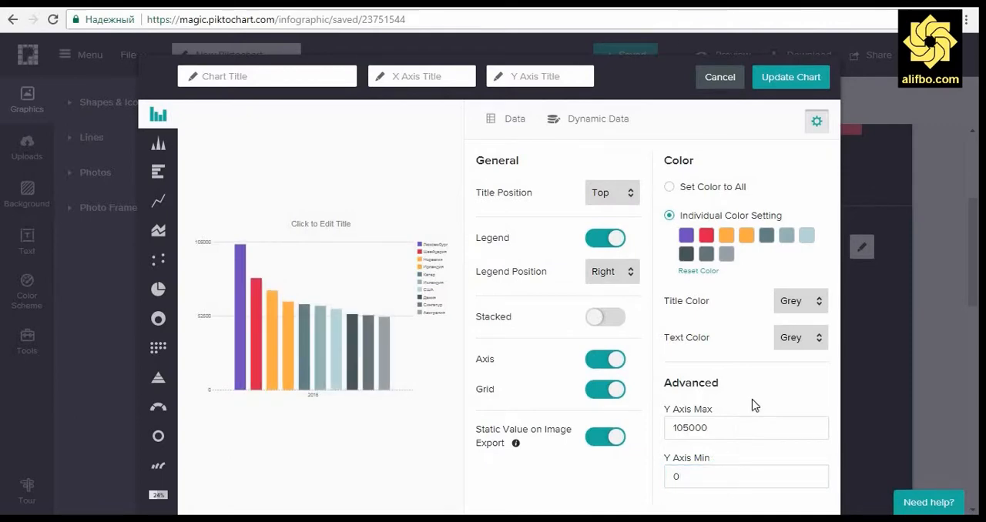
Step: Title the chart "Бо доллари ИМА" and update it in the infographic
{"action": "left_click", "coordinate": [331, 225]}
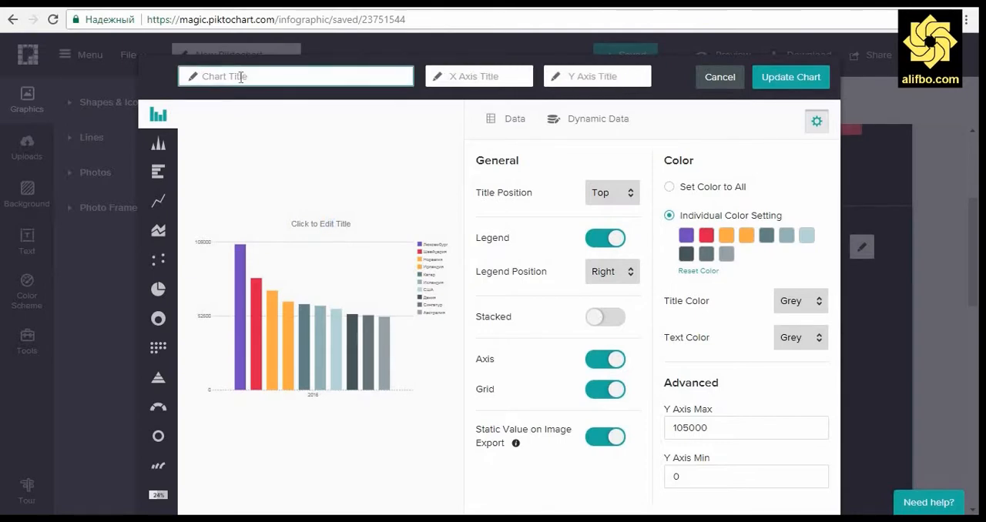
{"action": "type", "text": "Бо доллари ИМА"}
{"action": "left_click", "coordinate": [780, 82]}
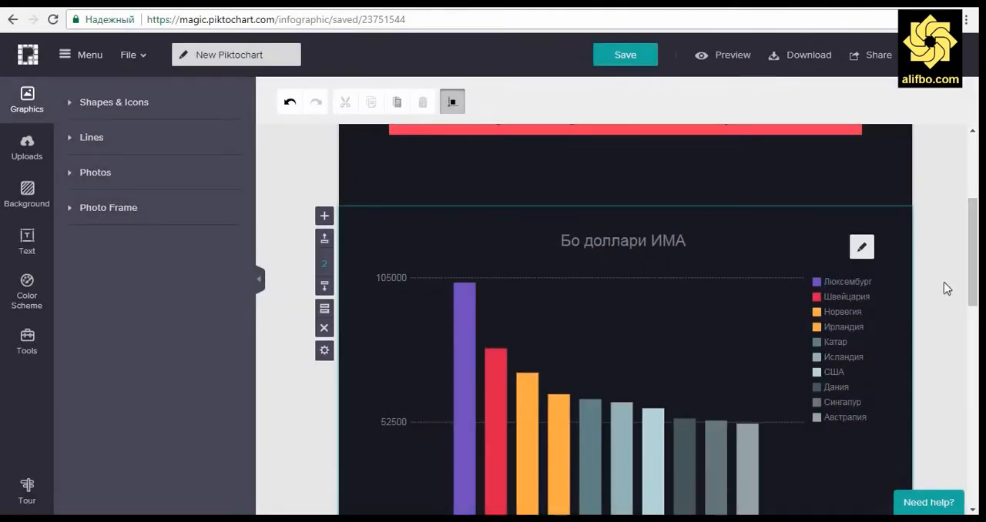
Step: Shorten the infographic's second block to remove most of the empty space beneath the bar chart
{"action": "scroll", "coordinate": [947, 288], "scroll_direction": "down", "scroll_amount": 5}
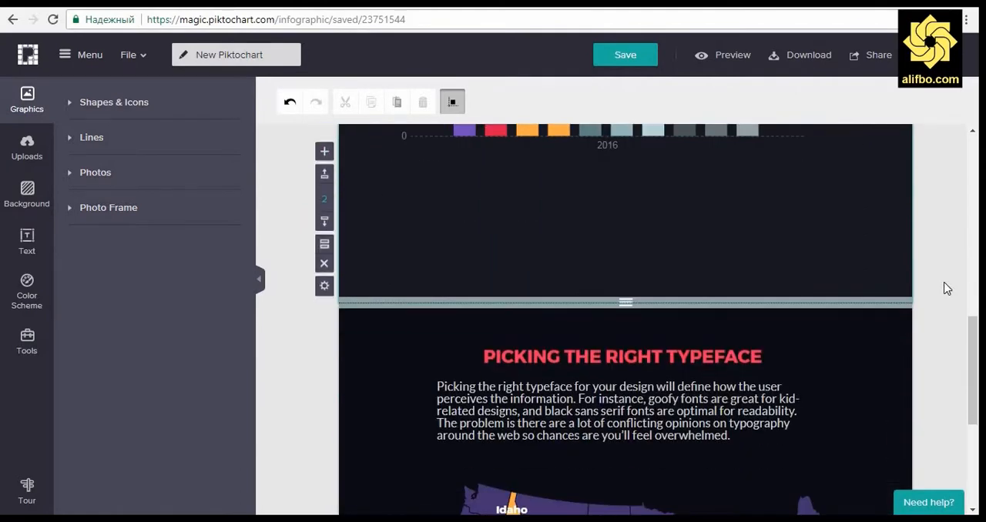
{"action": "scroll", "coordinate": [947, 288], "scroll_direction": "down", "scroll_amount": 1}
{"action": "scroll", "coordinate": [947, 288], "scroll_direction": "up", "scroll_amount": 2}
{"action": "left_click_drag", "start_coordinate": [625, 374], "coordinate": [625, 284]}
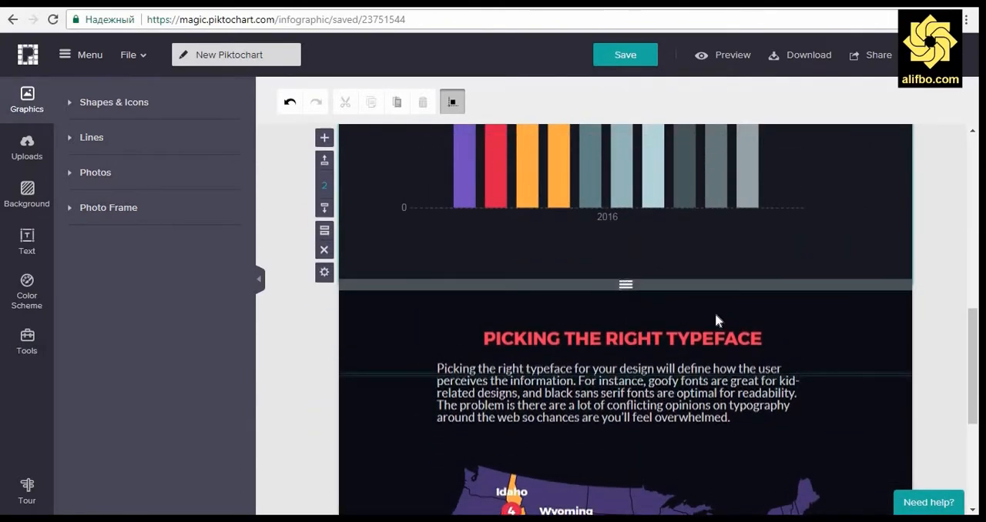
Step: Open the United States map in the third block for editing and switch it to the World region map
{"action": "scroll", "coordinate": [935, 311], "scroll_direction": "down", "scroll_amount": 3}
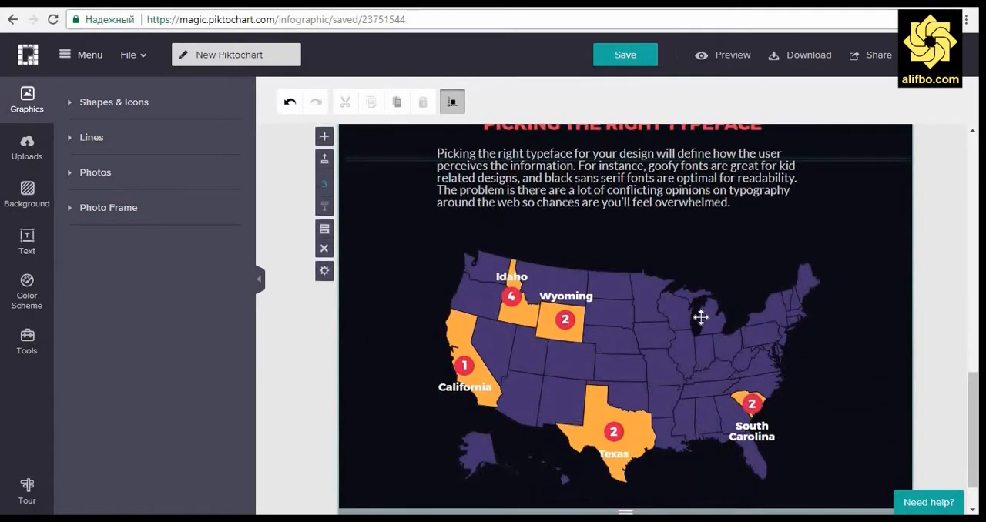
{"action": "left_click", "coordinate": [701, 316]}
{"action": "left_click", "coordinate": [813, 262]}
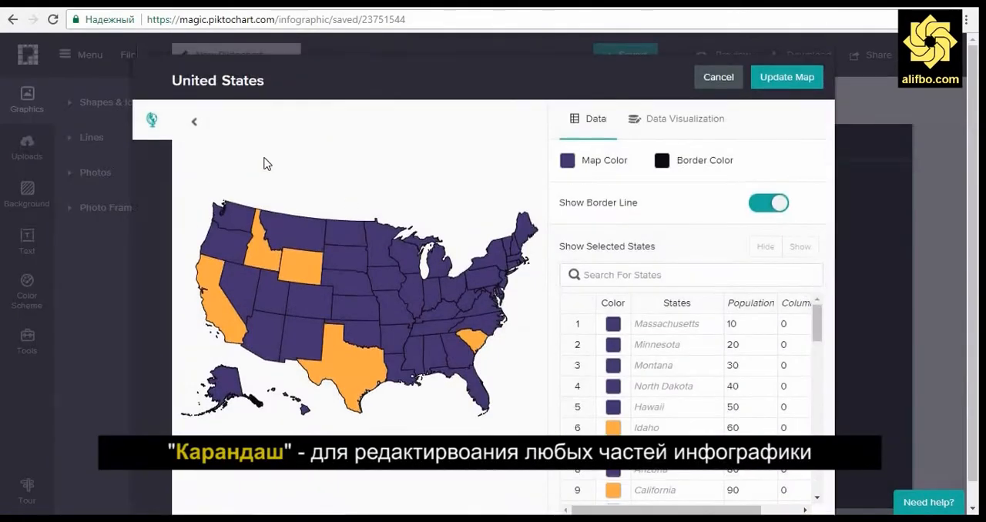
{"action": "left_click", "coordinate": [194, 123]}
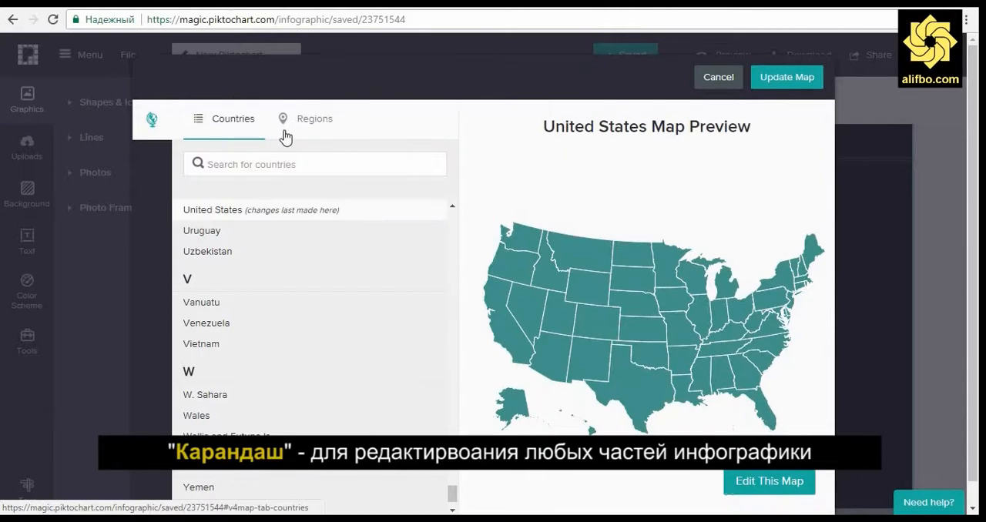
{"action": "left_click", "coordinate": [308, 123]}
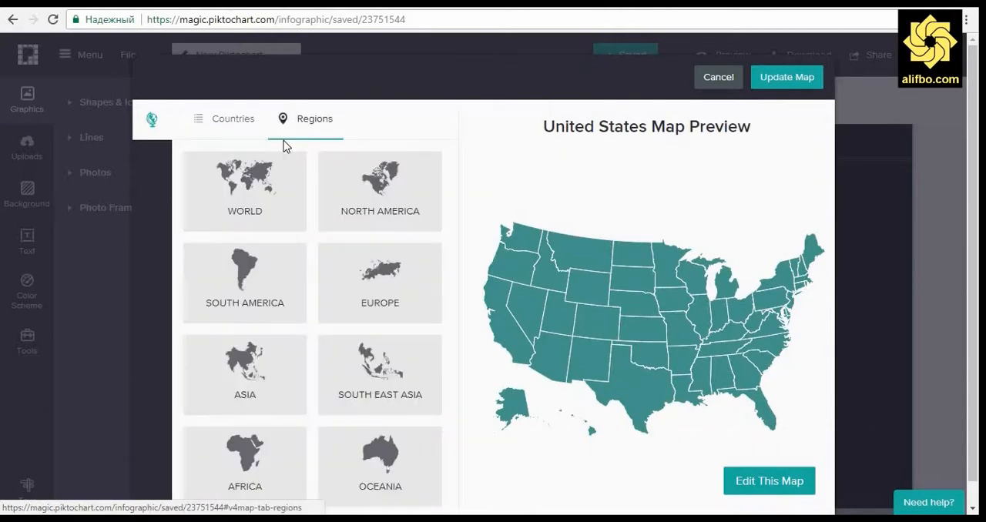
{"action": "left_click", "coordinate": [245, 191]}
{"action": "left_click", "coordinate": [769, 488]}
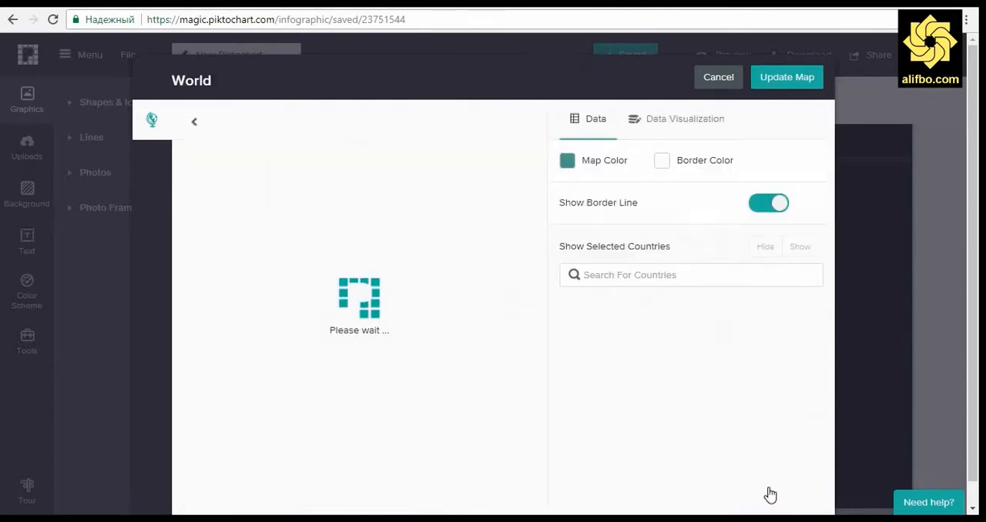
Step: Arrange the browser window and the 10_countries Excel workbook side by side
{"action": "key", "text": "super+Left"}
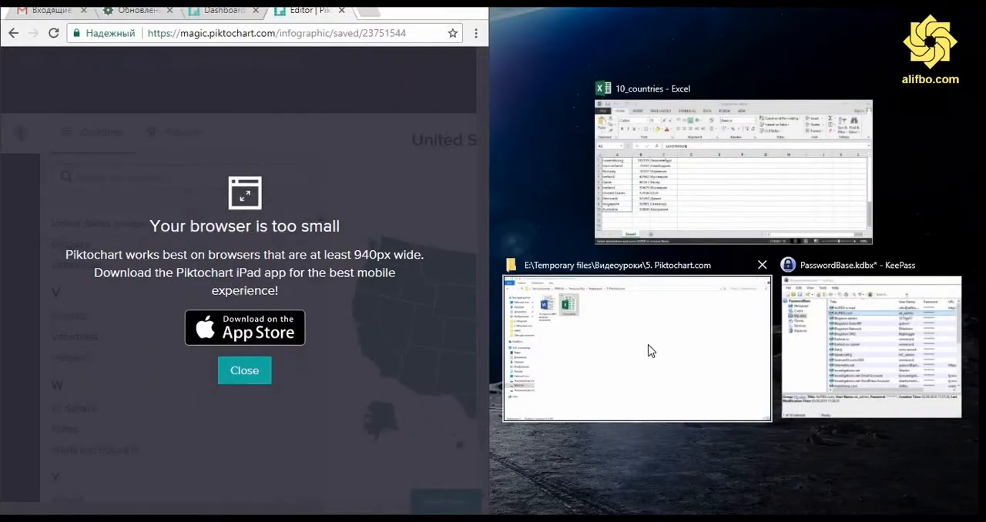
{"action": "left_click", "coordinate": [696, 189]}
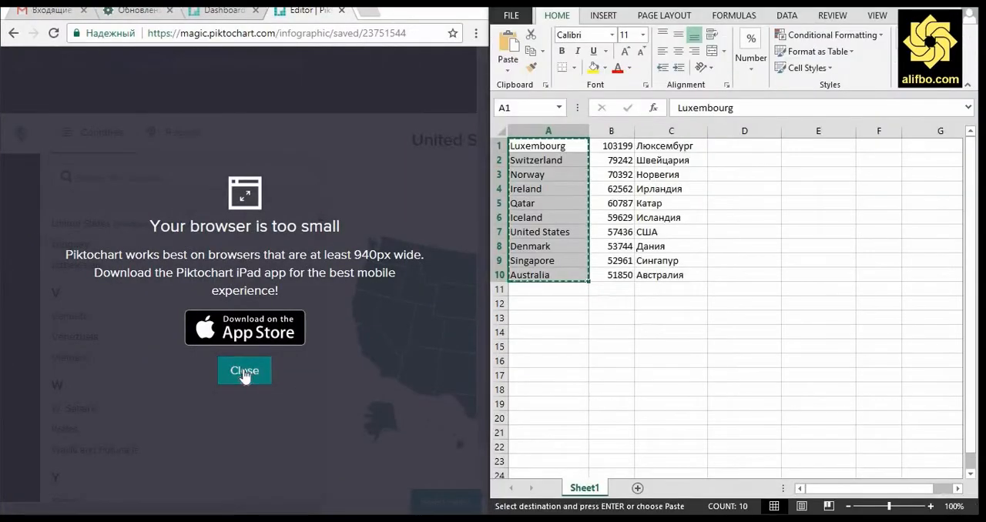
Step: Dismiss the small-browser notice, zoom the page out, and widen the browser window beside the Excel workbook until the whole map dialog fits
{"action": "left_click", "coordinate": [244, 373]}
{"action": "key", "text": "ctrl+minus"}
{"action": "key", "text": "ctrl+minus"}
{"action": "key", "text": "ctrl+minus"}
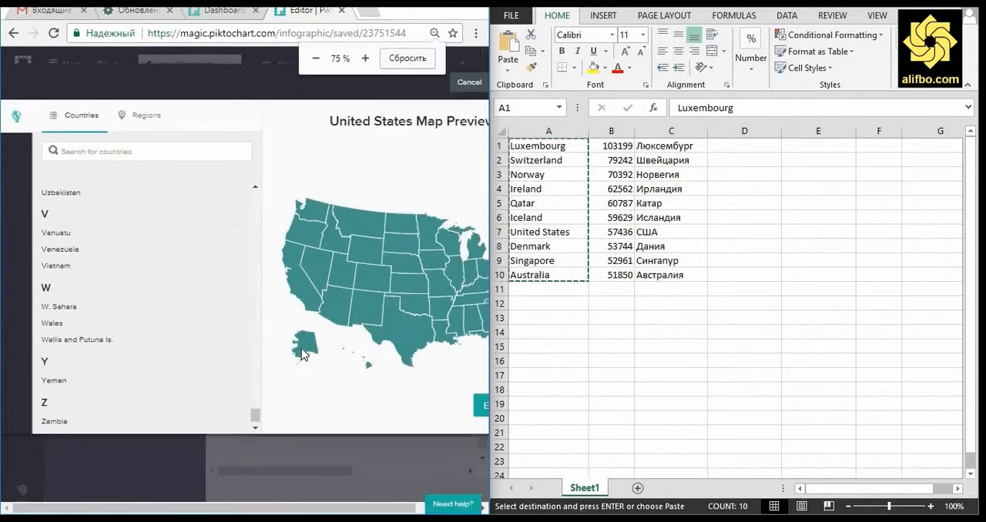
{"action": "left_click", "coordinate": [628, 331]}
{"action": "left_click_drag", "start_coordinate": [489, 248], "coordinate": [727, 258]}
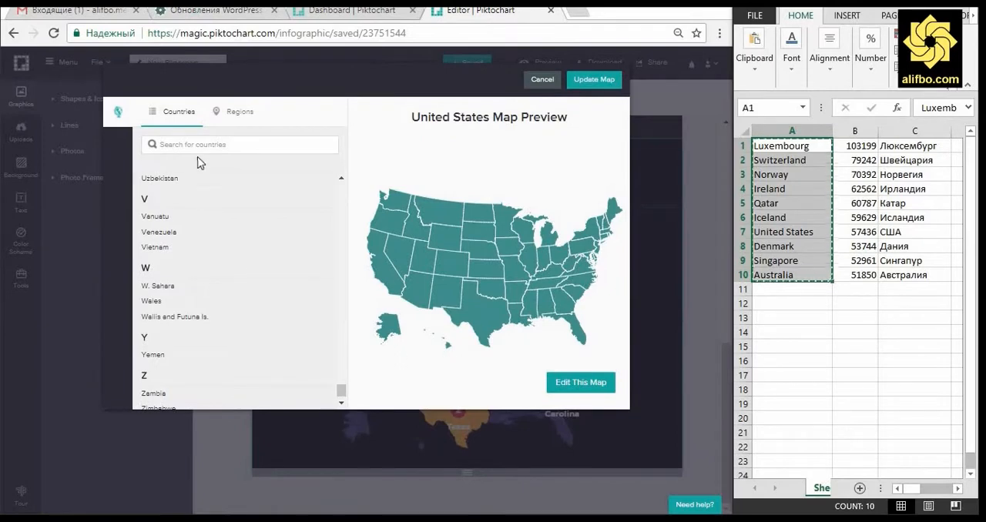
Step: Choose the World region map and open its country data for editing
{"action": "left_click", "coordinate": [235, 111]}
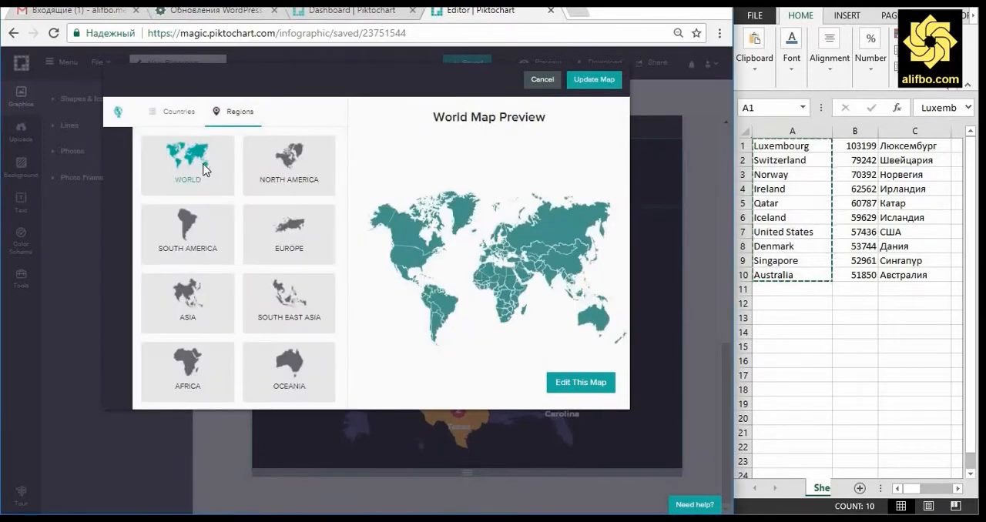
{"action": "left_click", "coordinate": [542, 382]}
Step: Find Luxembourg in the map's country data and set its value to 103199
{"action": "left_click", "coordinate": [477, 237]}
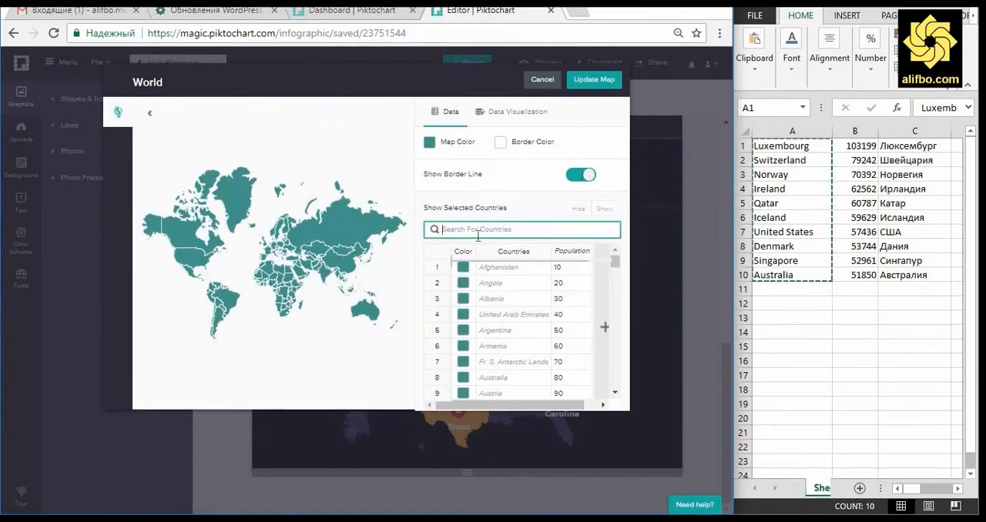
{"action": "type", "text": "lu"}
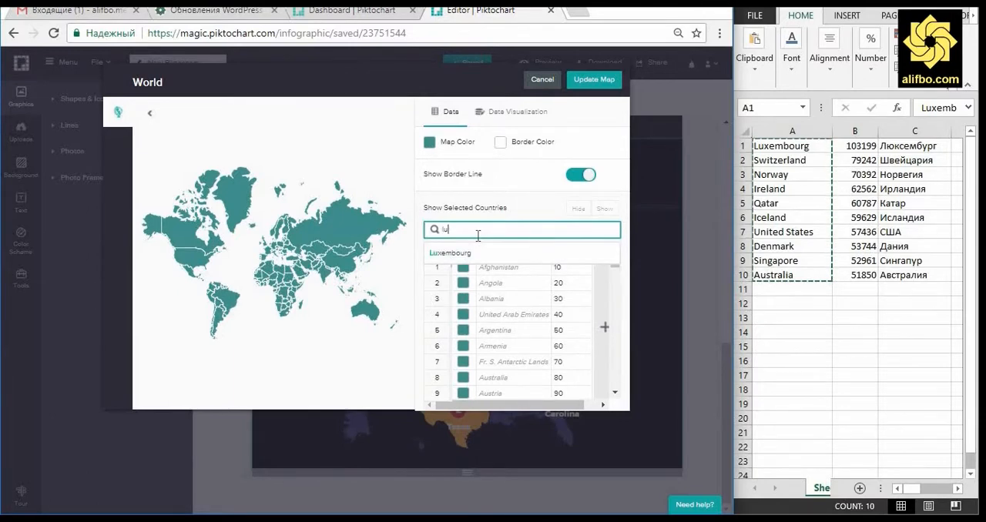
{"action": "type", "text": "xem"}
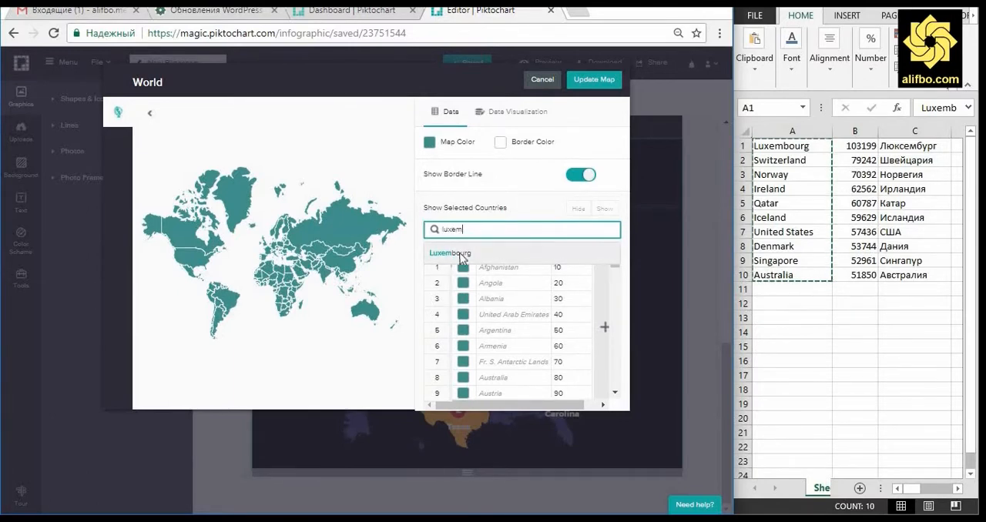
{"action": "left_click", "coordinate": [456, 254]}
{"action": "left_click", "coordinate": [561, 288]}
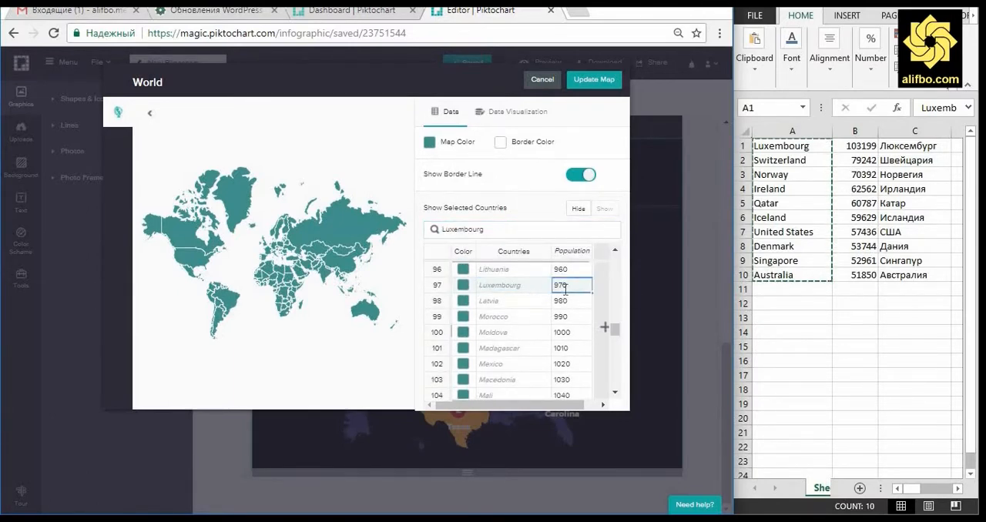
{"action": "key", "text": "BackSpace"}
{"action": "key", "text": "BackSpace"}
{"action": "key", "text": "BackSpace"}
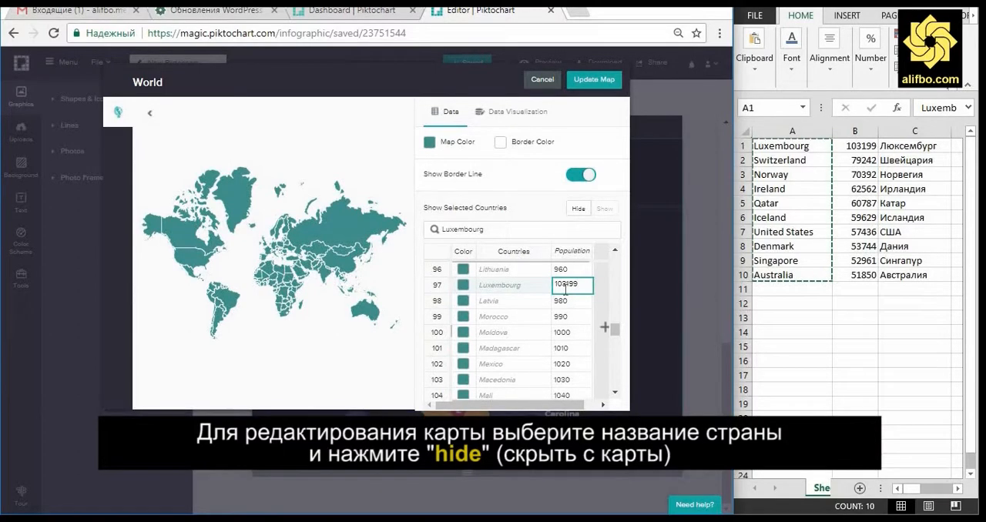
{"action": "key", "text": "Return"}
Step: Hide the countries listed below Luxembourg, down to South Africa, from the world map
{"action": "scroll", "coordinate": [578, 327], "scroll_direction": "down", "scroll_amount": 11}
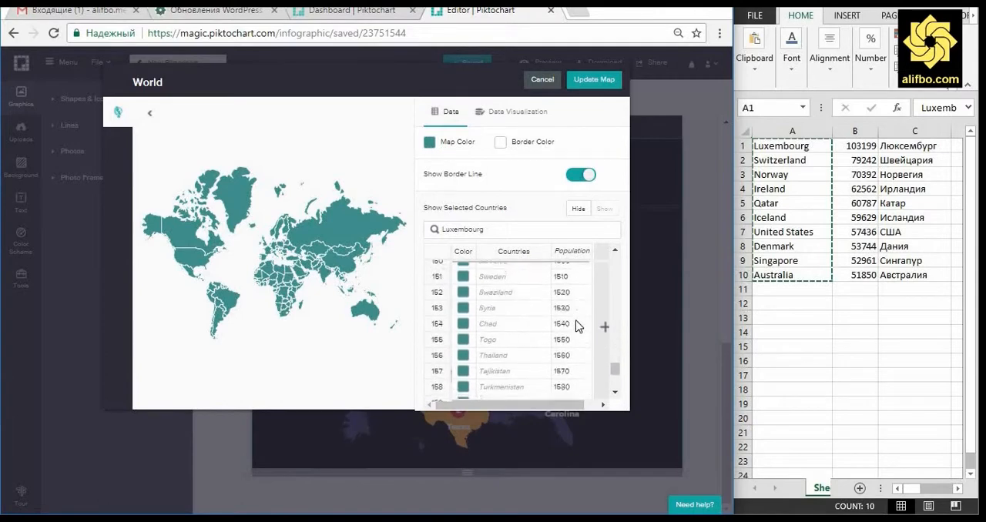
{"action": "scroll", "coordinate": [575, 394], "scroll_direction": "down", "scroll_amount": 3}
{"action": "right_click", "coordinate": [573, 394]}
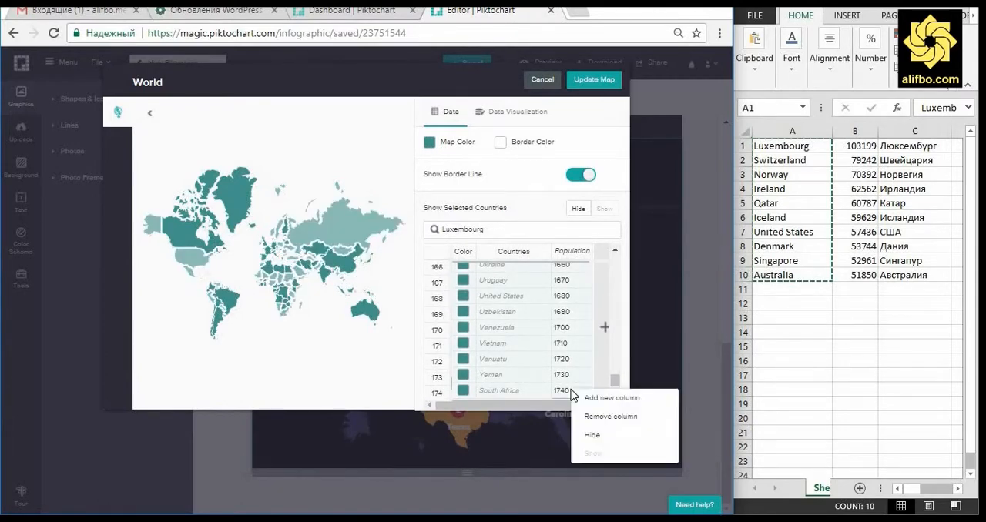
{"action": "left_click", "coordinate": [595, 436]}
Step: Hide all countries listed above Luxembourg, from Lithuania up to Afghanistan, from the world map
{"action": "scroll", "coordinate": [540, 357], "scroll_direction": "up", "scroll_amount": 4}
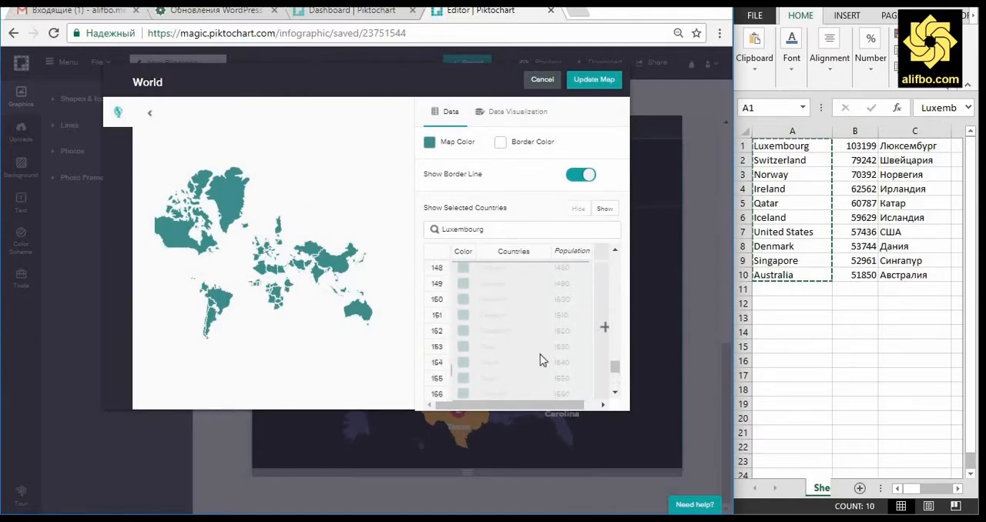
{"action": "scroll", "coordinate": [542, 361], "scroll_direction": "up", "scroll_amount": 10}
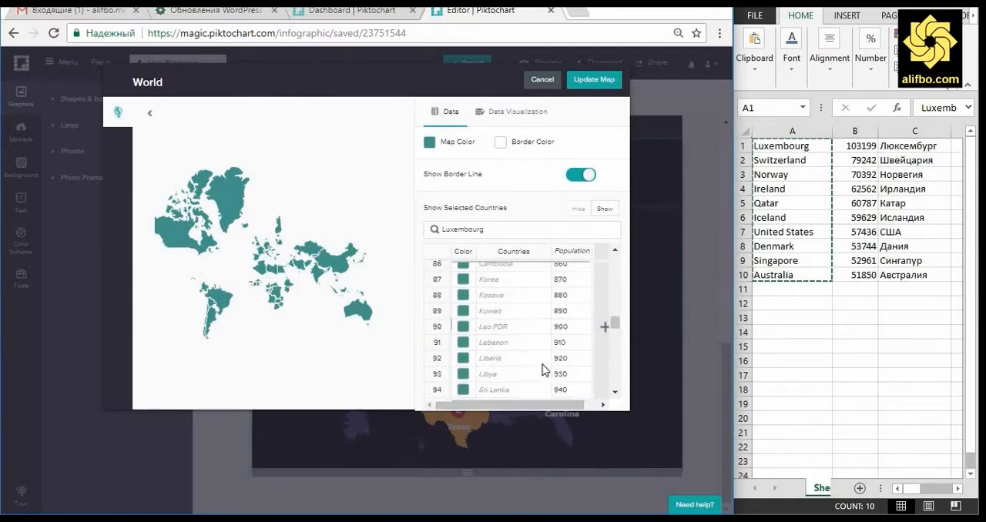
{"action": "left_click", "coordinate": [571, 382]}
{"action": "scroll", "coordinate": [558, 337], "scroll_direction": "down", "scroll_amount": 1}
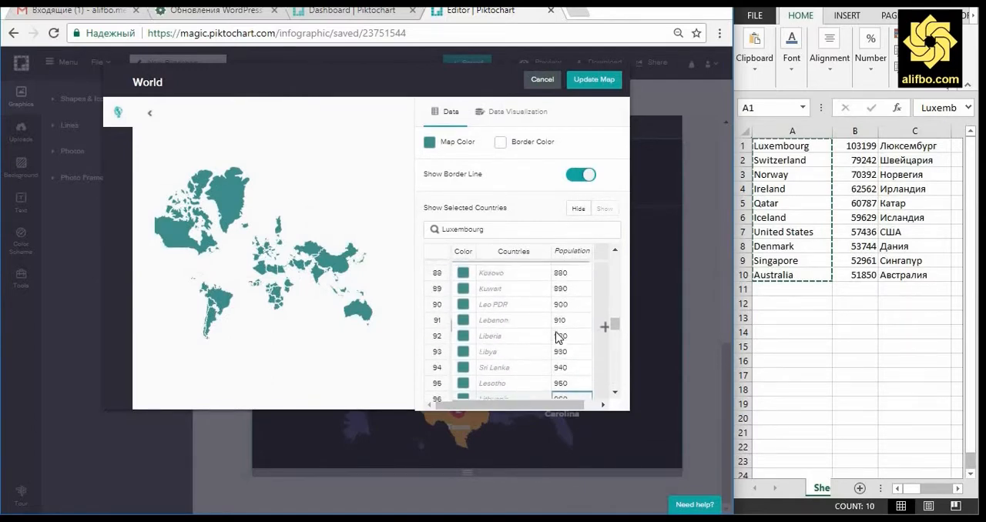
{"action": "scroll", "coordinate": [559, 337], "scroll_direction": "up", "scroll_amount": 15}
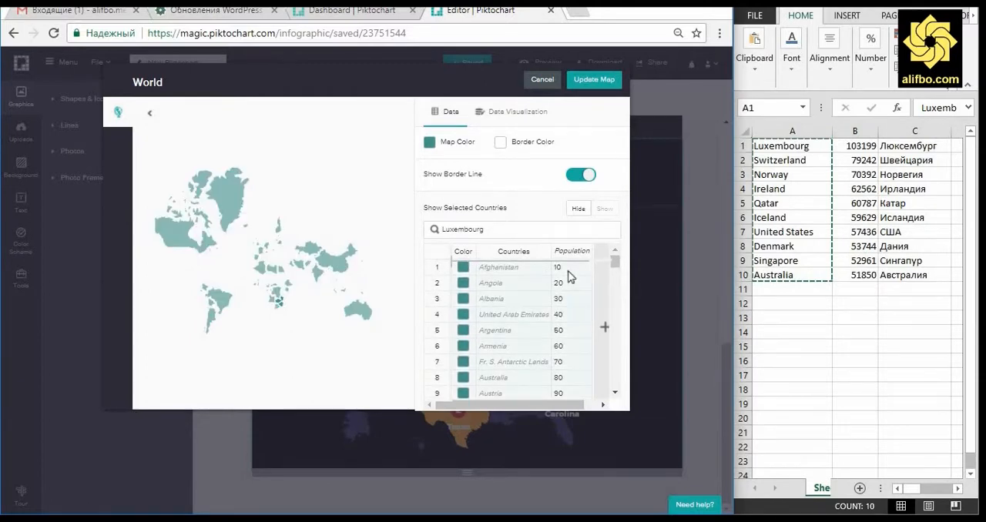
{"action": "right_click", "coordinate": [570, 276]}
{"action": "left_click", "coordinate": [588, 319]}
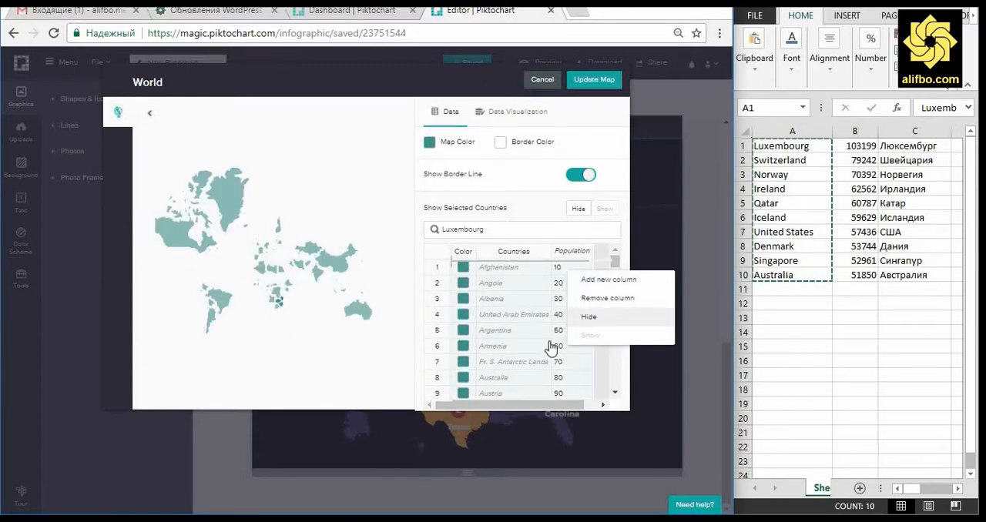
Step: Find Switzerland in the country data, show it on the map and set its value to 79242
{"action": "double_click", "coordinate": [503, 228]}
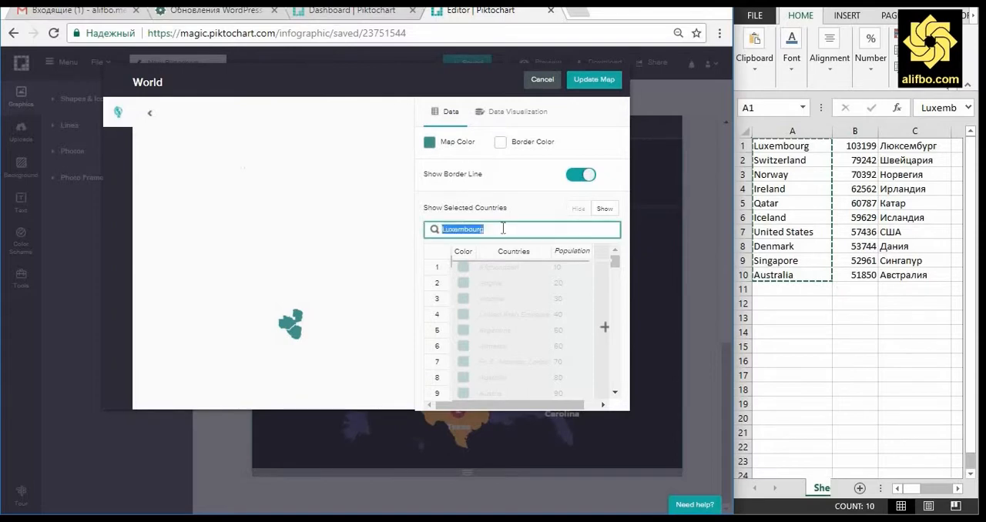
{"action": "type", "text": "Swi"}
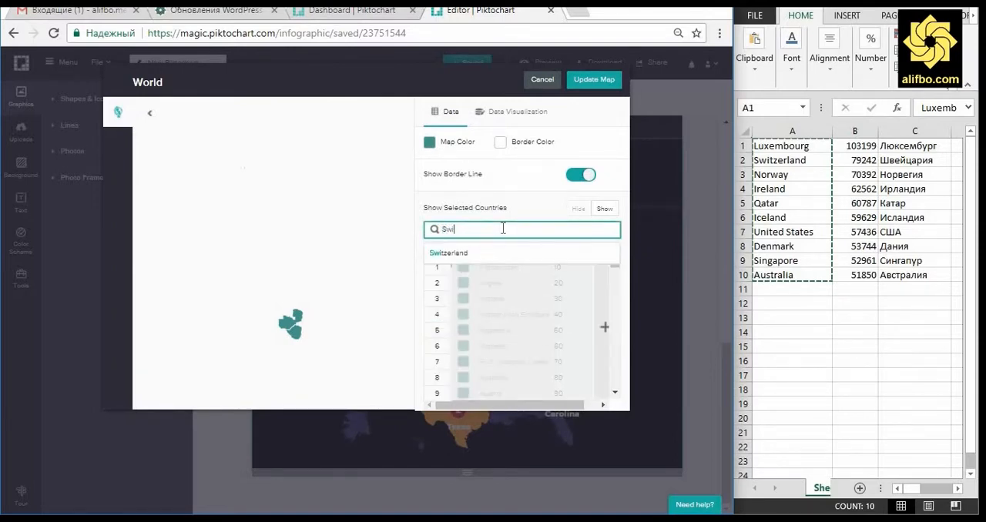
{"action": "left_click", "coordinate": [471, 250]}
{"action": "right_click", "coordinate": [542, 285]}
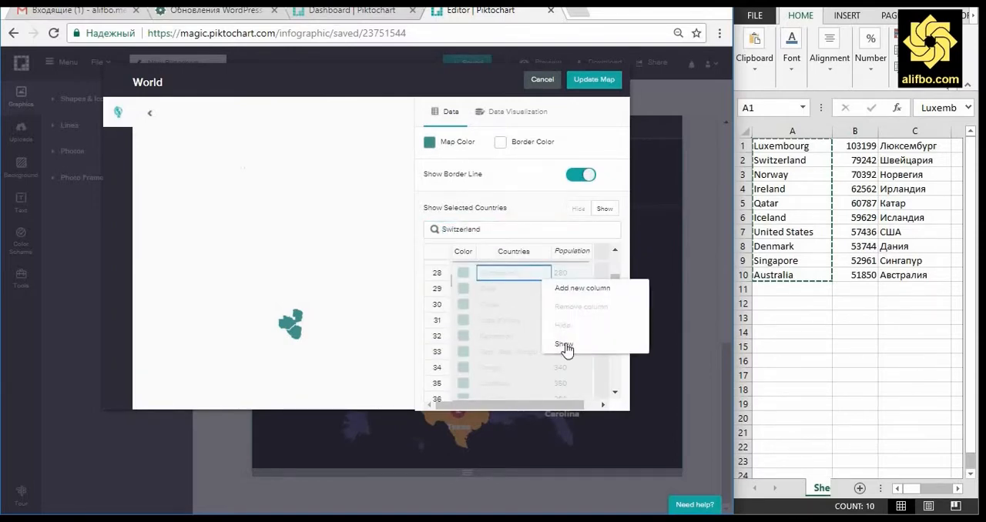
{"action": "left_click", "coordinate": [568, 346]}
{"action": "double_click", "coordinate": [568, 278]}
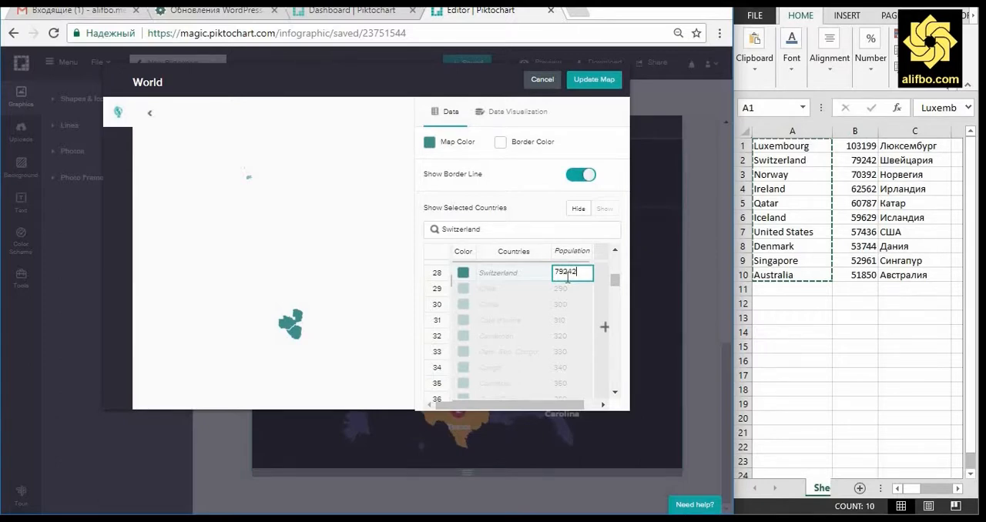
{"action": "key", "text": "Return"}
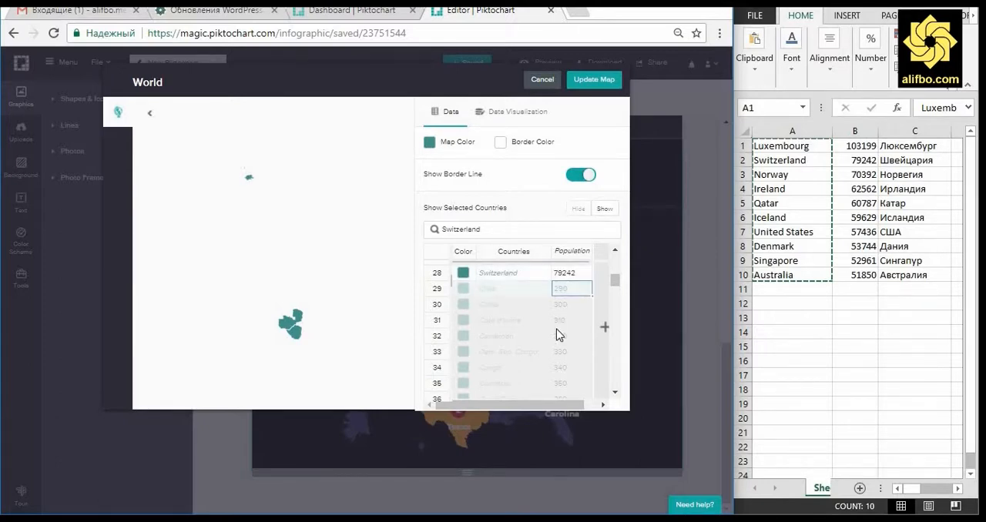
Step: Find Norway in the country data, show it on the map and set its value to 70392
{"action": "double_click", "coordinate": [487, 230]}
{"action": "type", "text": "Nor"}
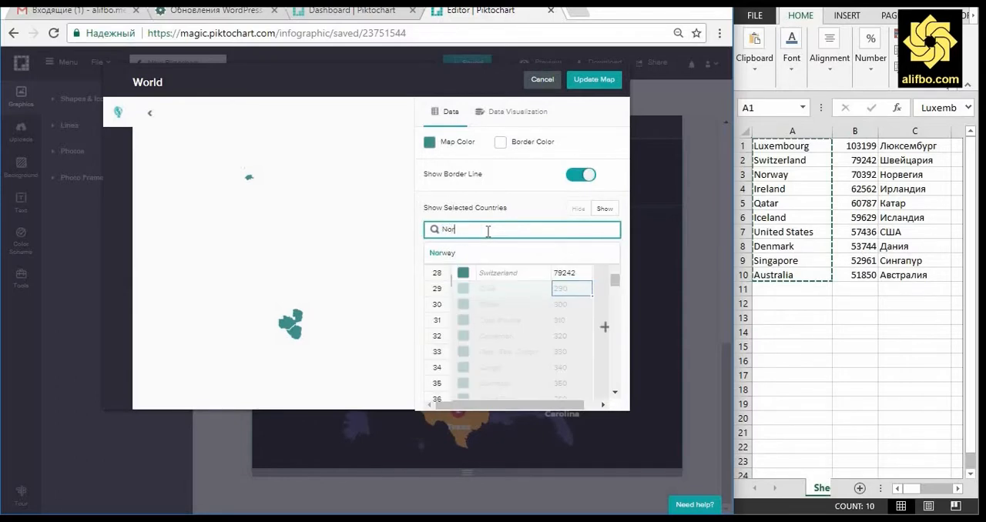
{"action": "type", "text": "wa"}
{"action": "left_click", "coordinate": [465, 258]}
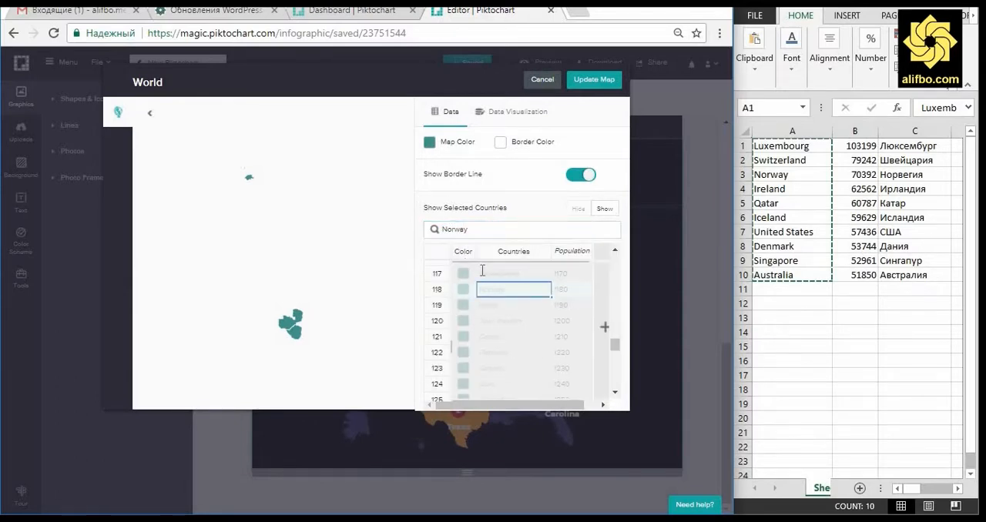
{"action": "right_click", "coordinate": [516, 292]}
{"action": "left_click", "coordinate": [539, 351]}
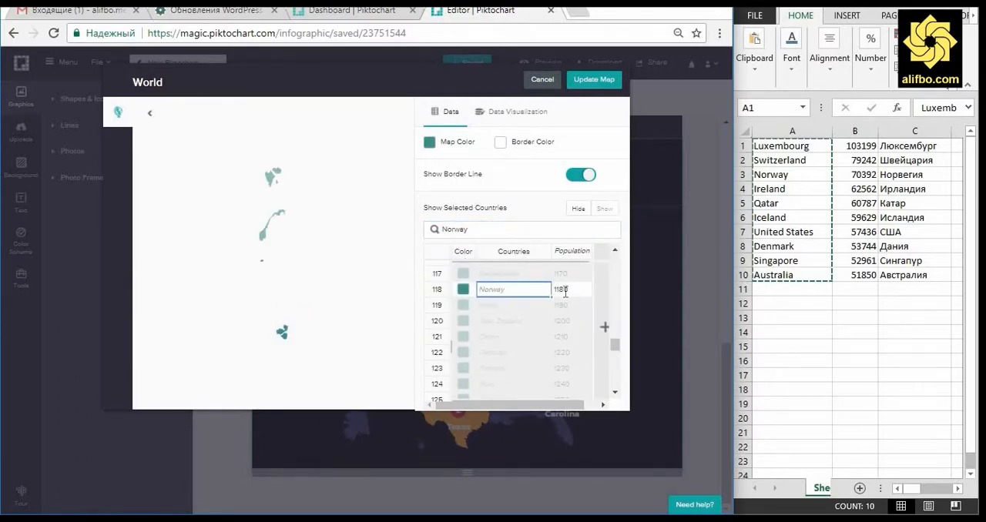
{"action": "double_click", "coordinate": [565, 290]}
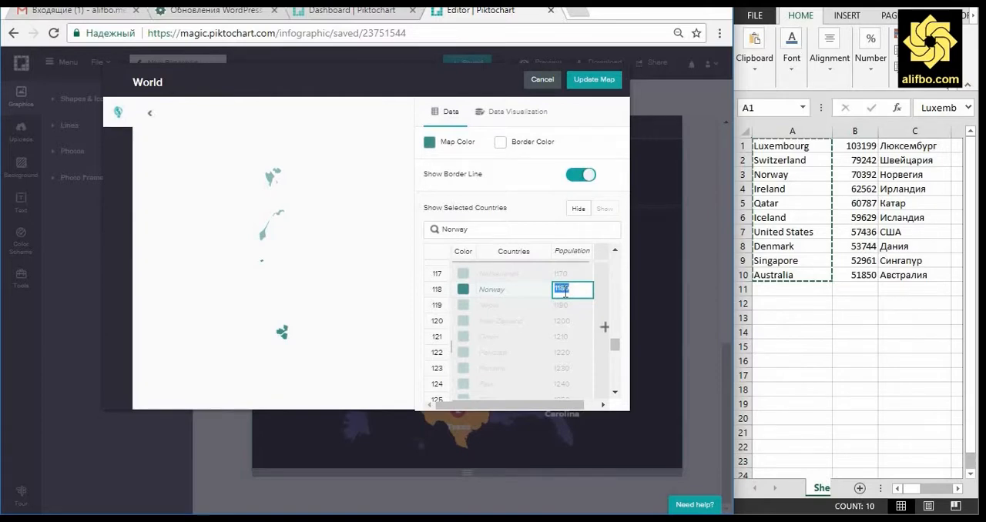
{"action": "key", "text": "Return"}
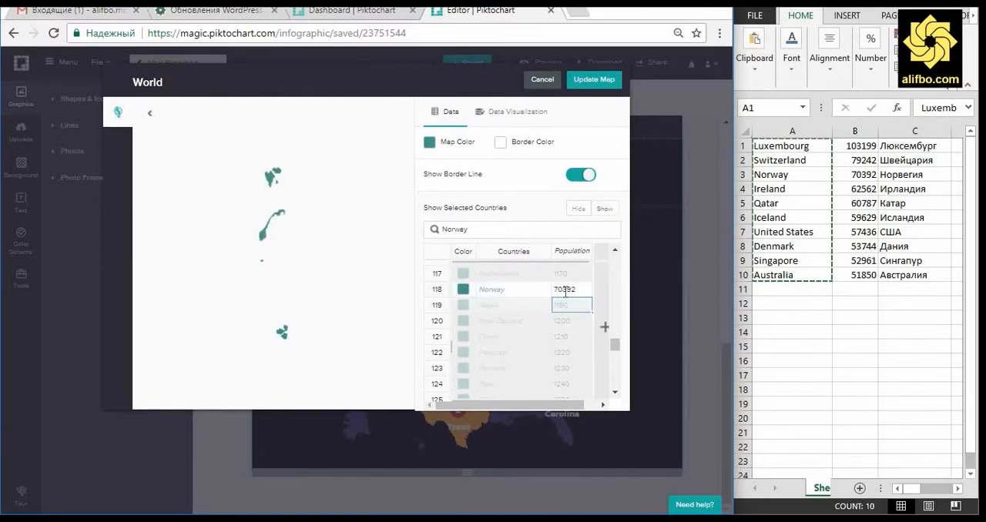
{"action": "double_click", "coordinate": [489, 229]}
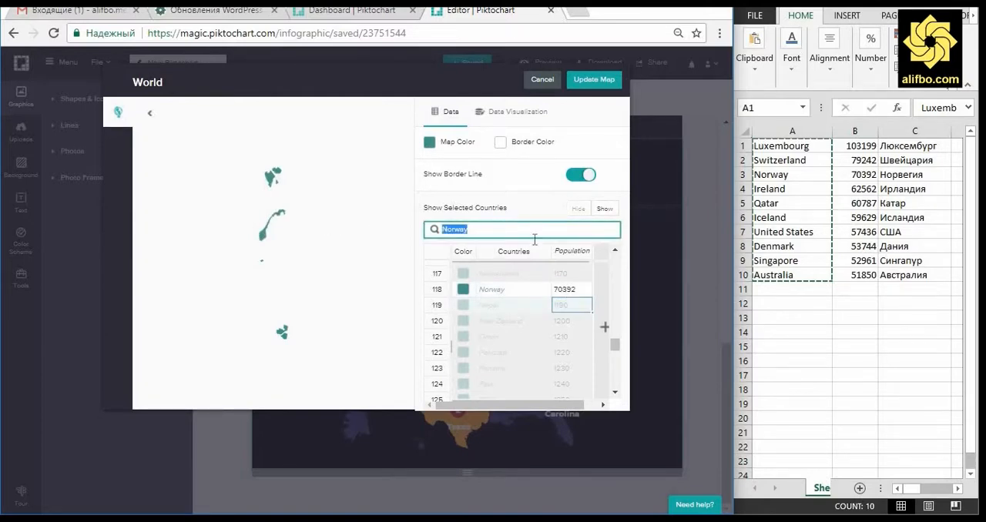
{"action": "type", "text": "I"}
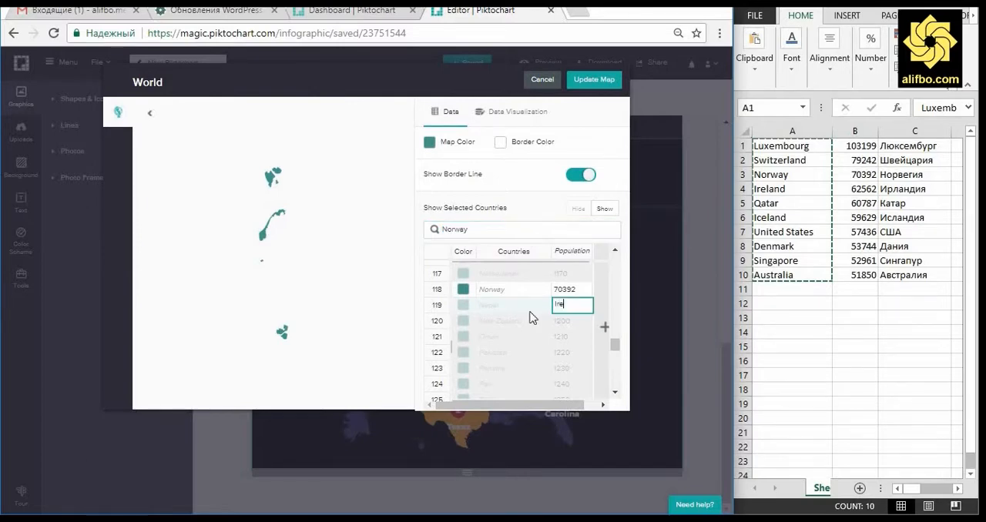
{"action": "type", "text": "re"}
{"action": "left_click", "coordinate": [531, 311]}
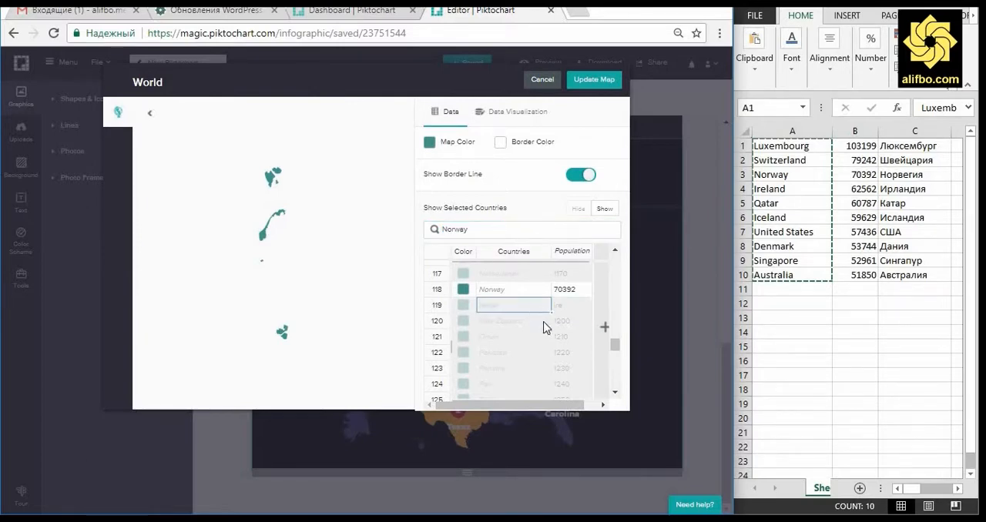
Step: Find Ireland in the country data, show it on the map and set its value to 62562
{"action": "double_click", "coordinate": [478, 228]}
{"action": "type", "text": "Ire"}
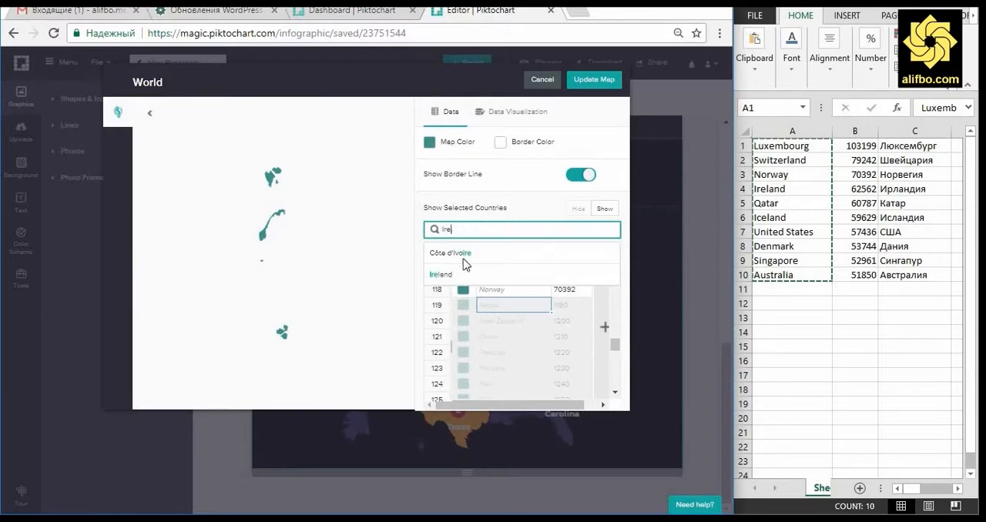
{"action": "left_click", "coordinate": [442, 274]}
{"action": "right_click", "coordinate": [545, 288]}
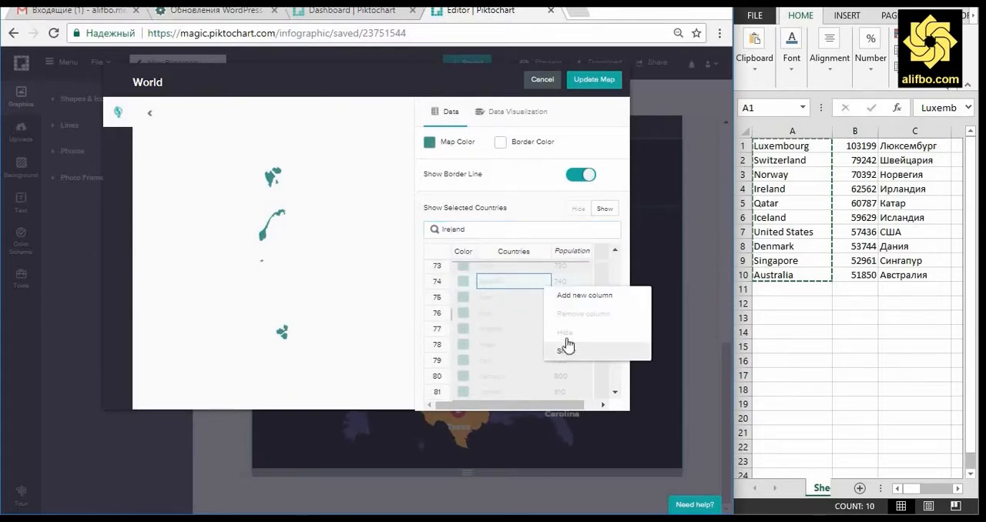
{"action": "left_click", "coordinate": [574, 282]}
{"action": "type", "text": "62562"}
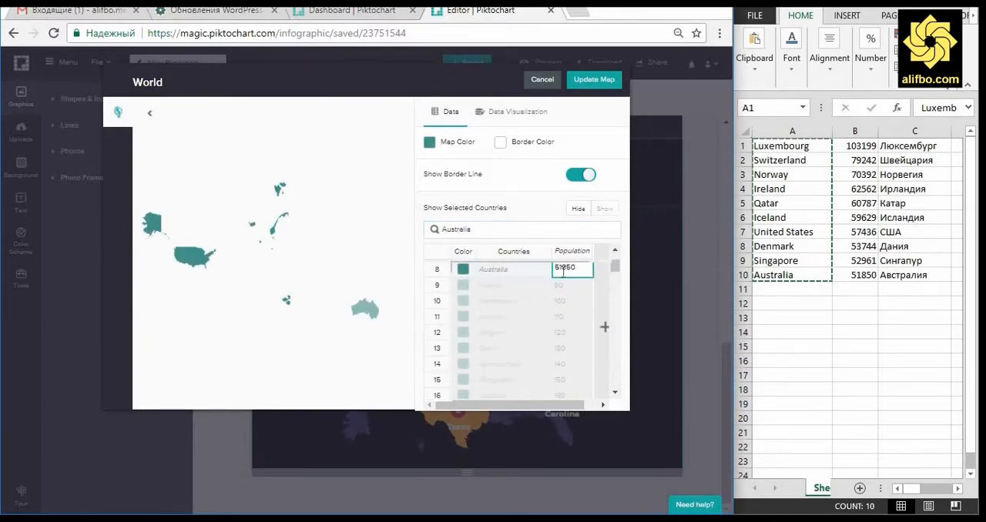
Step: Set Australia's value to 51850 and rename the Population column to "ММД"
{"action": "key", "text": "Return"}
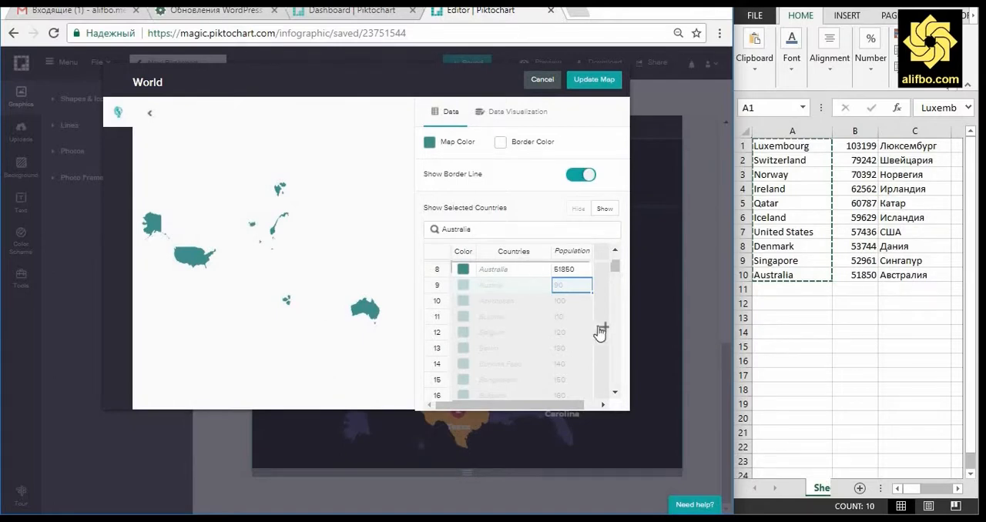
{"action": "double_click", "coordinate": [577, 253]}
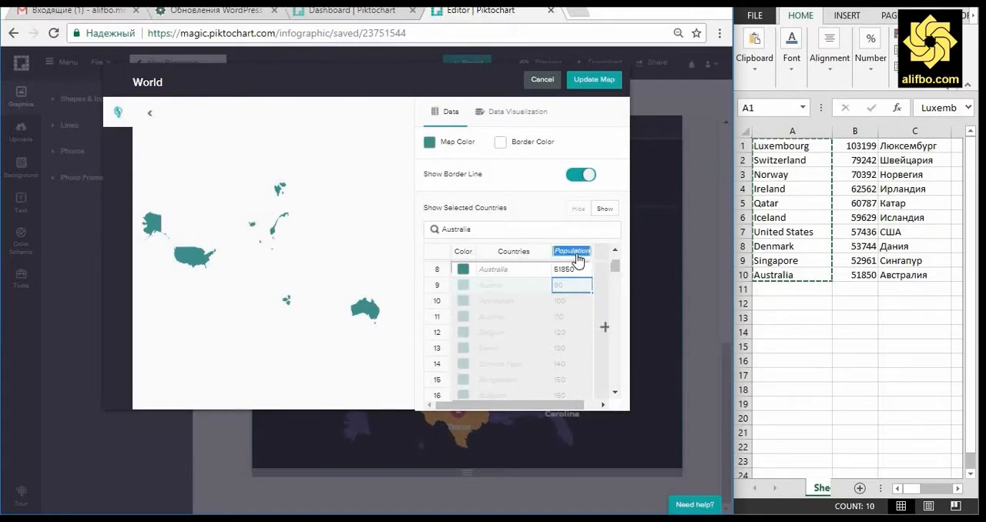
{"action": "type", "text": "MMO"}
{"action": "key", "text": "Return"}
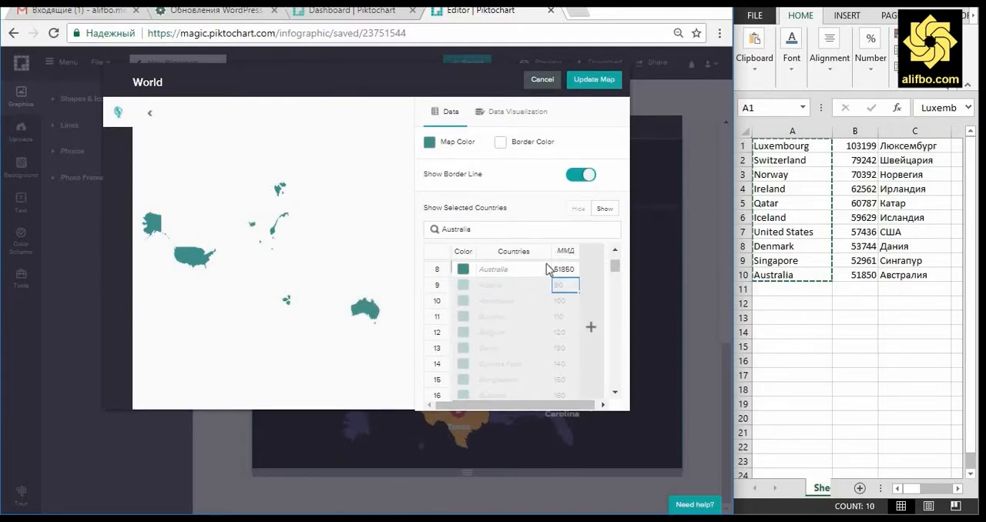
Step: Color Australia red (#D0021B), the United States orange, Norway blue and Iceland yellow, and update the world map
{"action": "left_click", "coordinate": [463, 269]}
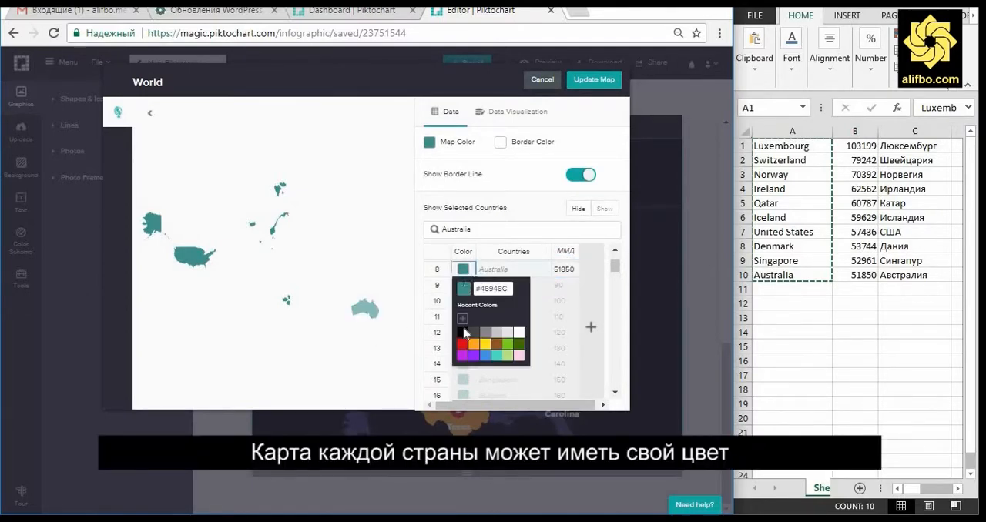
{"action": "left_click", "coordinate": [462, 344]}
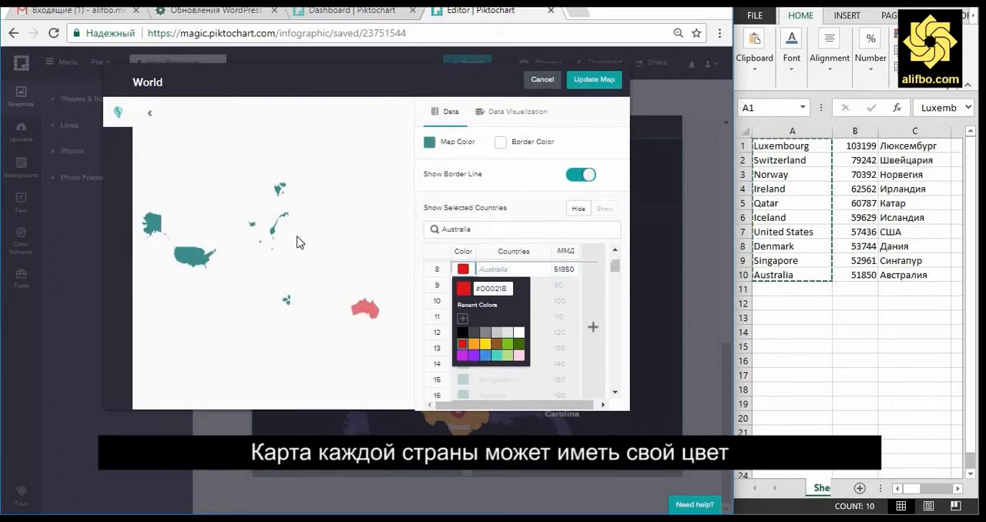
{"action": "left_click", "coordinate": [198, 266]}
{"action": "left_click", "coordinate": [463, 301]}
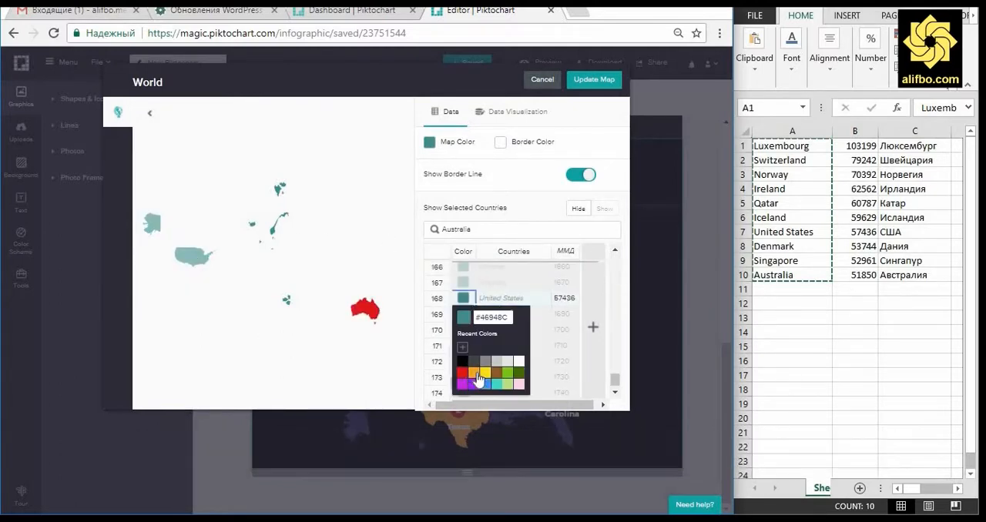
{"action": "left_click", "coordinate": [288, 308]}
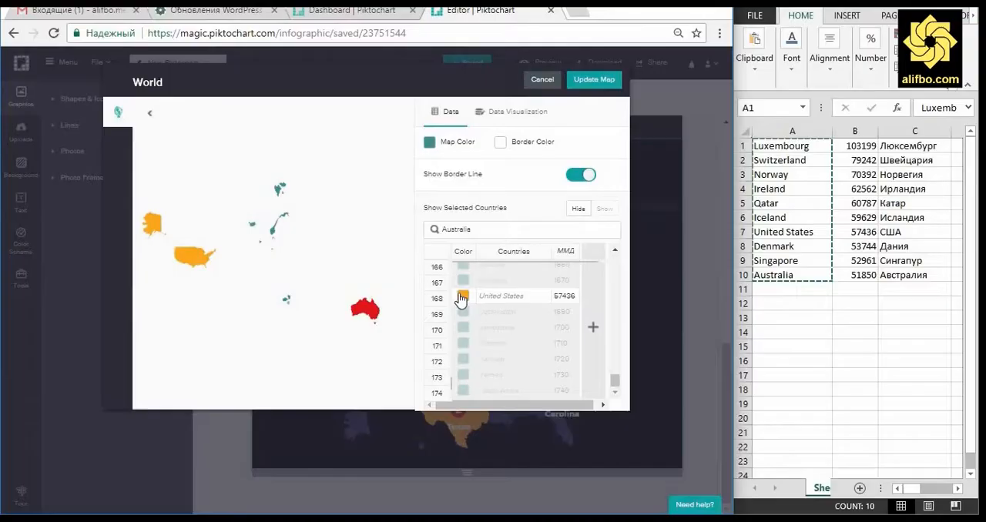
{"action": "mouse_move", "coordinate": [286, 302]}
{"action": "scroll", "coordinate": [520, 311], "scroll_direction": "up", "scroll_amount": 15}
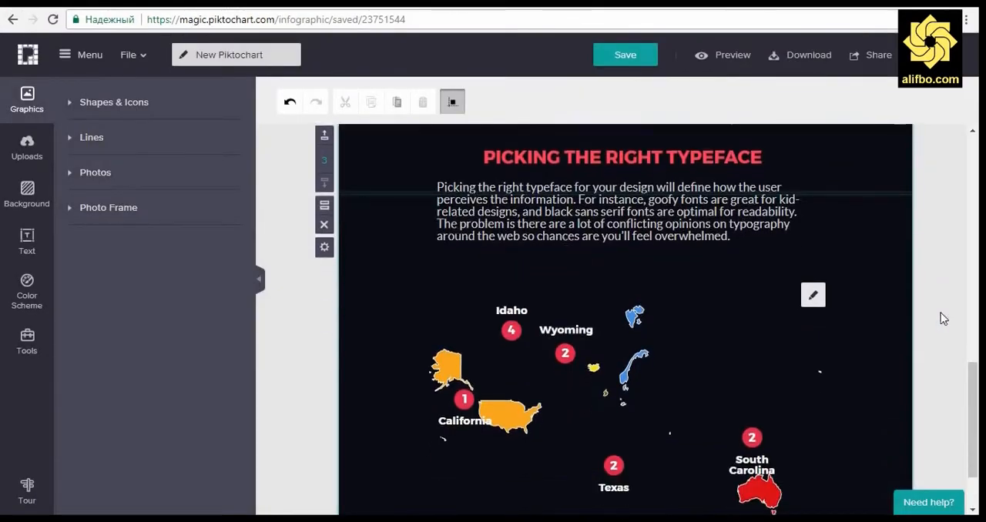
{"action": "scroll", "coordinate": [944, 318], "scroll_direction": "down", "scroll_amount": 2}
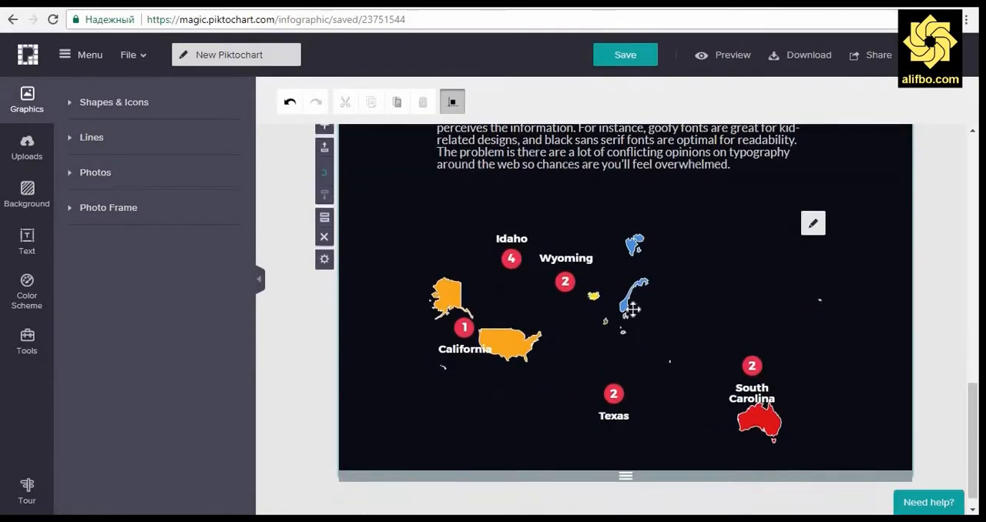
Step: Delete the Wyoming and Idaho number markers and their labels from the world map block
{"action": "left_click", "coordinate": [565, 283]}
{"action": "left_click", "coordinate": [567, 285]}
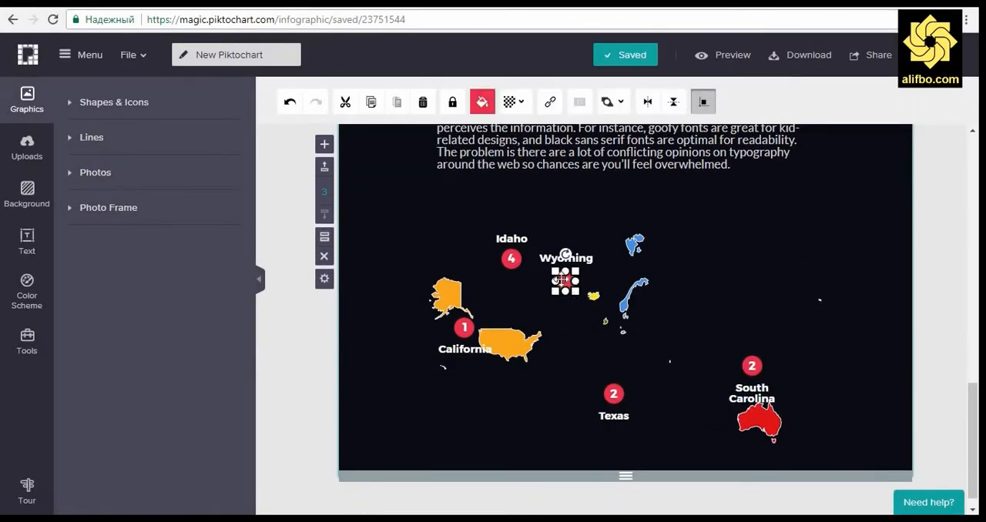
{"action": "key", "text": "Delete"}
{"action": "left_click", "coordinate": [557, 263]}
{"action": "key", "text": "Delete"}
{"action": "left_click", "coordinate": [511, 260]}
{"action": "key", "text": "Delete"}
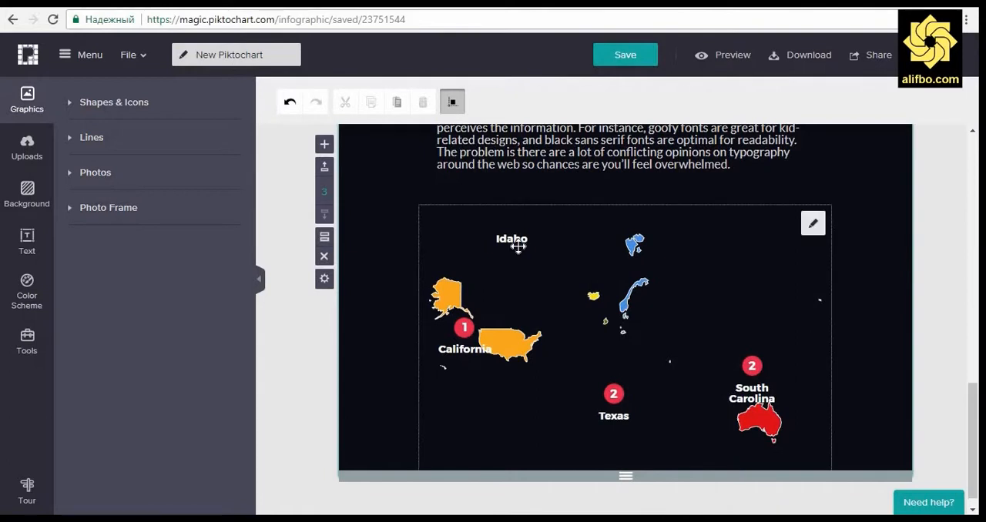
{"action": "left_click", "coordinate": [516, 240]}
{"action": "key", "text": "Delete"}
Step: Delete the California and Texas number markers and their labels from the world map block
{"action": "left_click", "coordinate": [464, 327]}
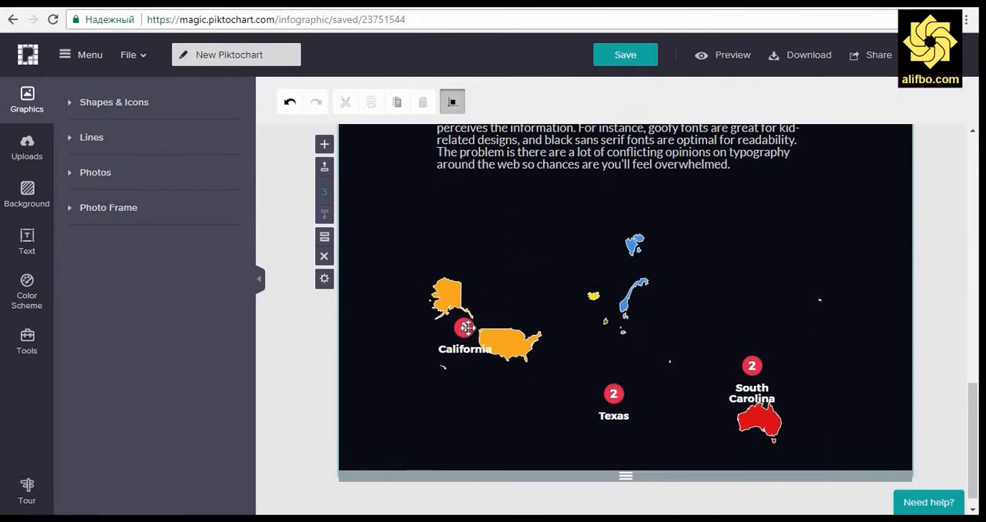
{"action": "key", "text": "Delete"}
{"action": "left_click", "coordinate": [463, 349]}
{"action": "key", "text": "Delete"}
{"action": "left_click", "coordinate": [612, 395]}
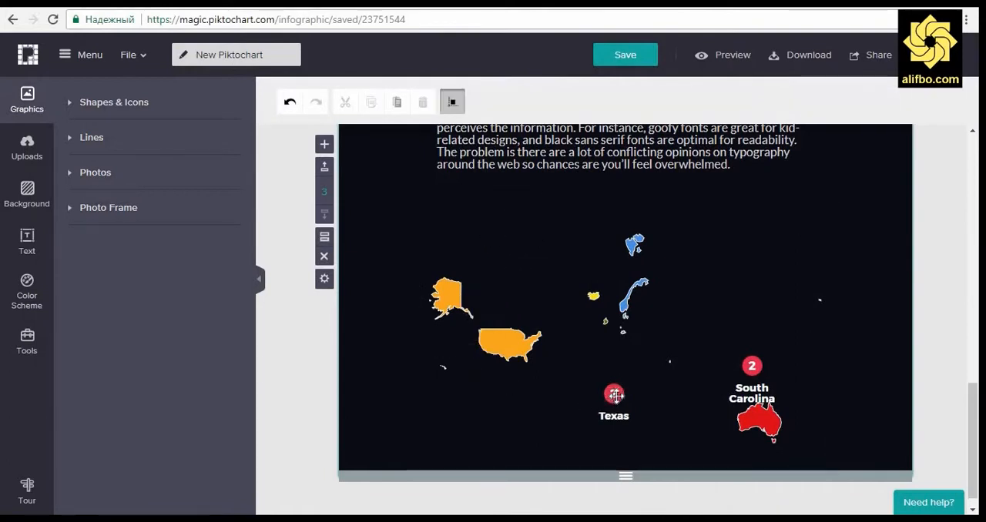
{"action": "key", "text": "Delete"}
{"action": "left_click", "coordinate": [614, 416]}
{"action": "key", "text": "Delete"}
Step: Delete the South Carolina number marker and its label, and select the world map
{"action": "left_click", "coordinate": [752, 367]}
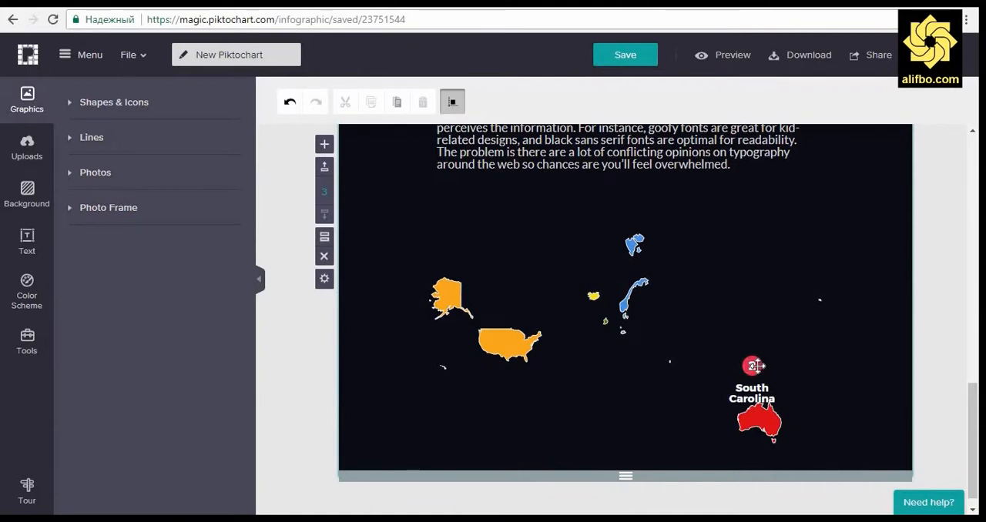
{"action": "key", "text": "Delete"}
{"action": "left_click", "coordinate": [752, 393]}
{"action": "key", "text": "Delete"}
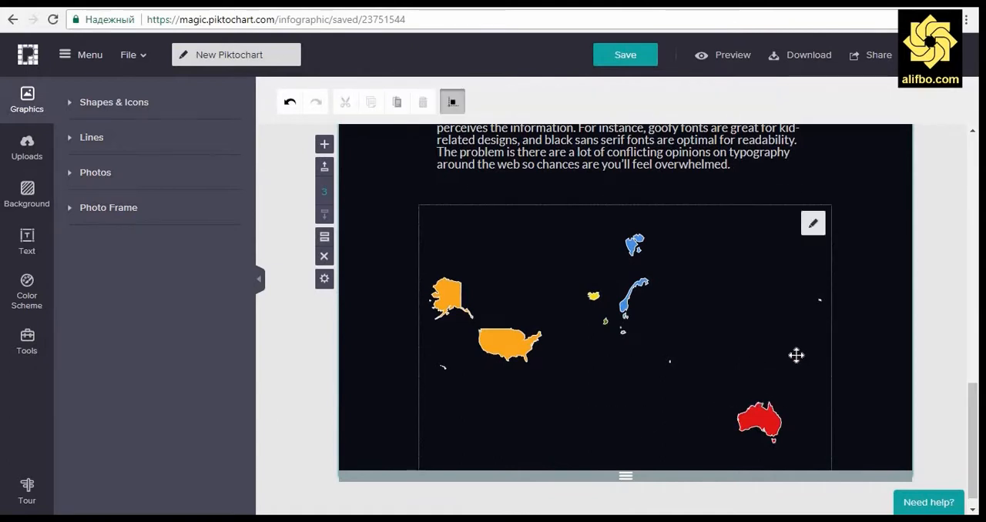
{"action": "left_click", "coordinate": [820, 301]}
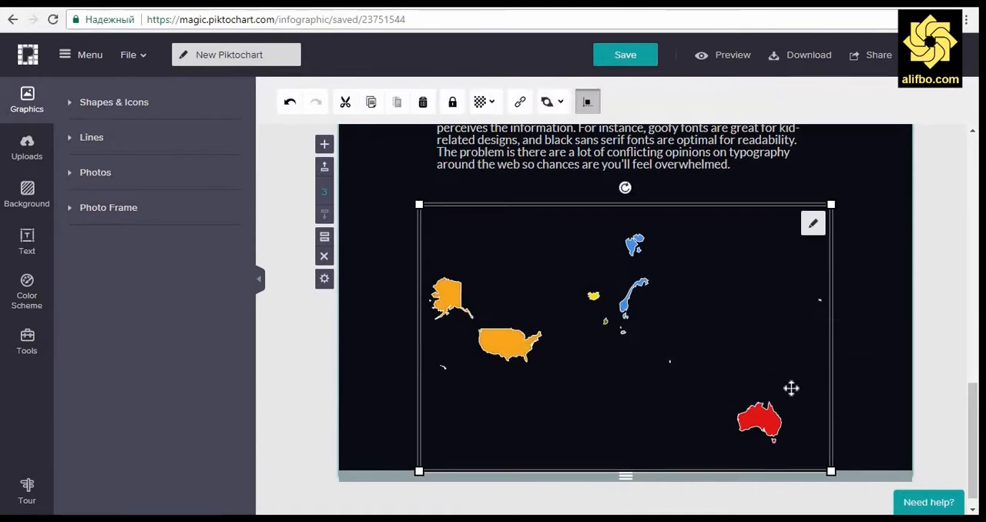
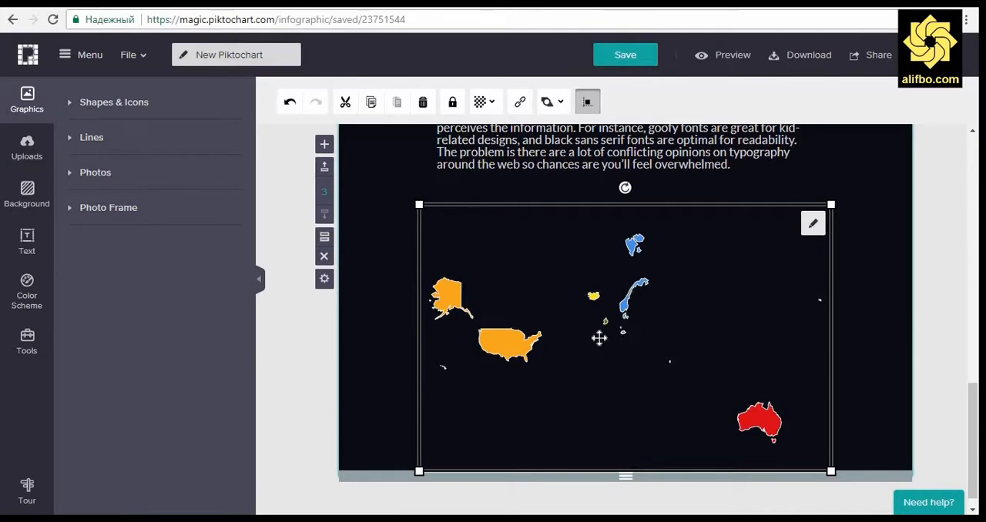
Step: Enlarge the world map, extend the block's height to fit it, and move the map lower beneath the paragraph
{"action": "left_click", "coordinate": [161, 353]}
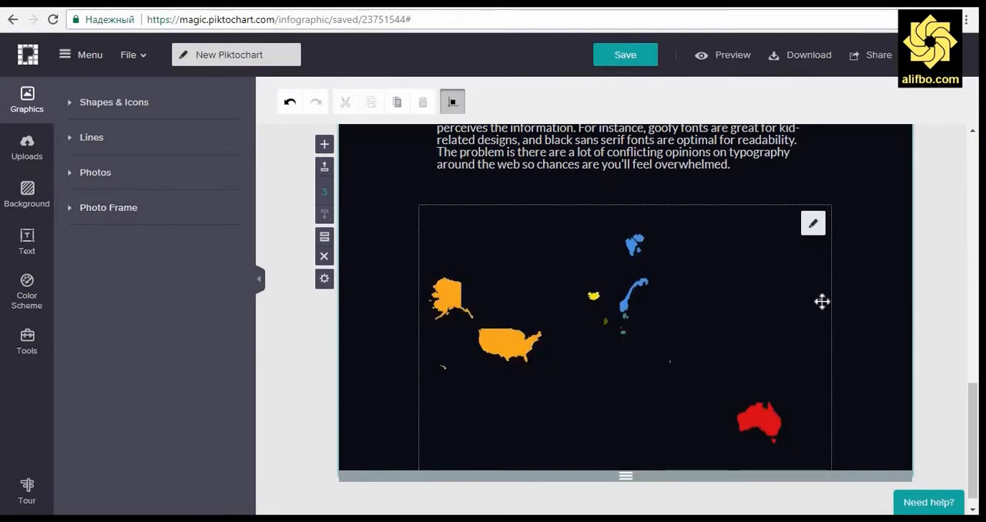
{"action": "left_click", "coordinate": [820, 323]}
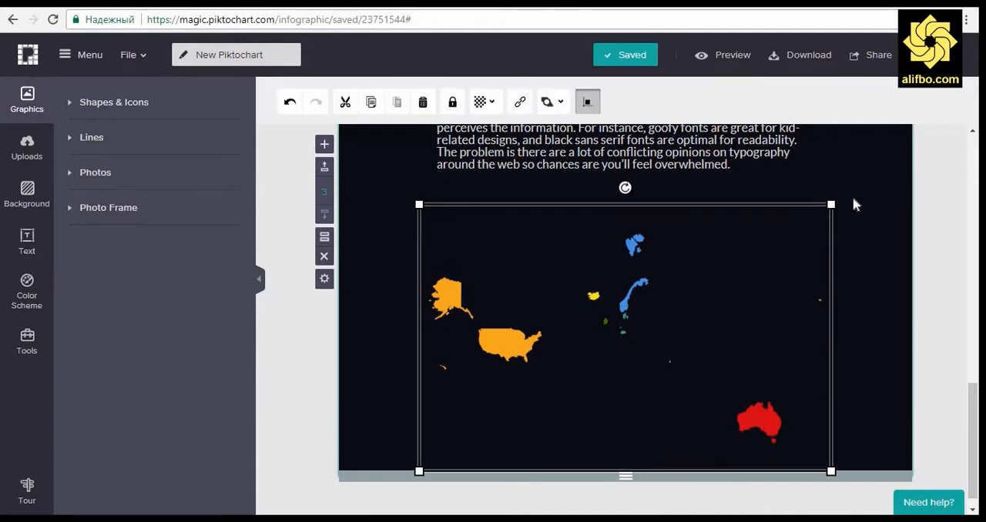
{"action": "left_click_drag", "start_coordinate": [830, 204], "coordinate": [874, 177]}
{"action": "left_click_drag", "start_coordinate": [419, 470], "coordinate": [374, 479]}
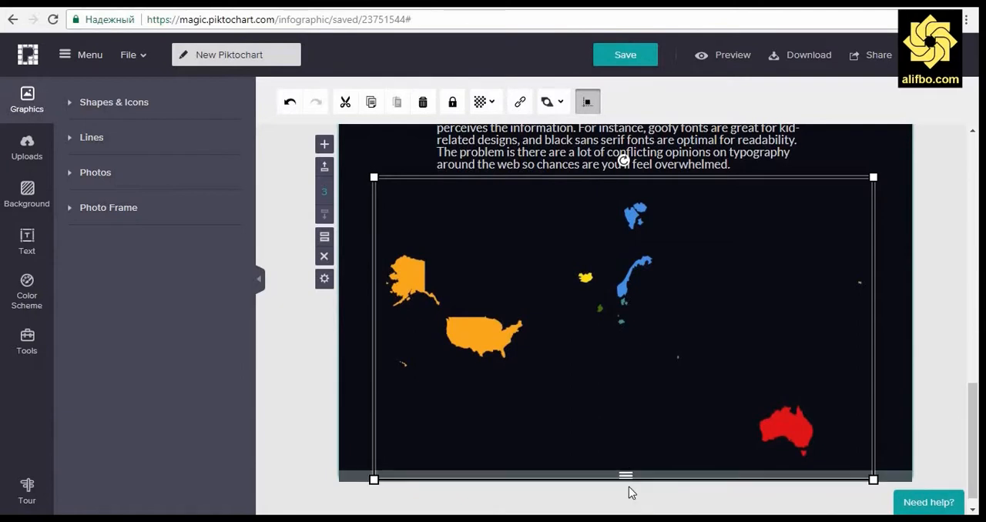
{"action": "left_click_drag", "start_coordinate": [627, 477], "coordinate": [625, 504]}
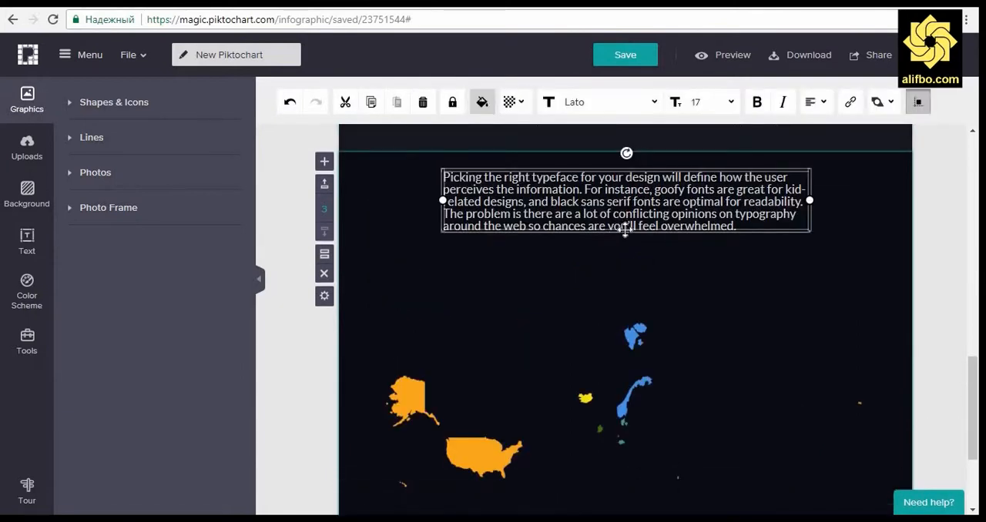
{"action": "left_click_drag", "start_coordinate": [625, 236], "coordinate": [625, 254]}
Step: Replace the paragraph above the map with "Нишондиҳандаҳои ММД сари аҳолӣ дар 10 мамолики пешрафтаи дунё"
{"action": "double_click", "coordinate": [629, 223]}
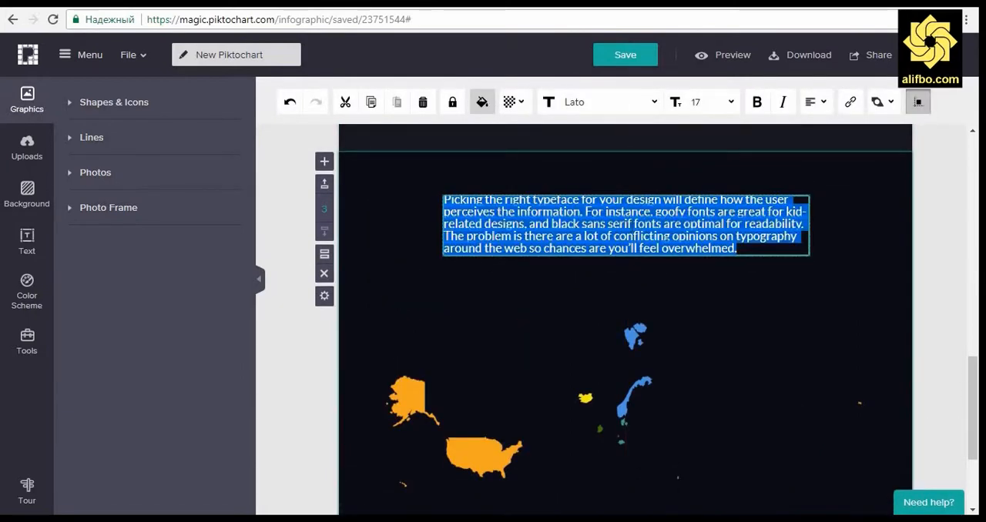
{"action": "type", "text": "Нишон"}
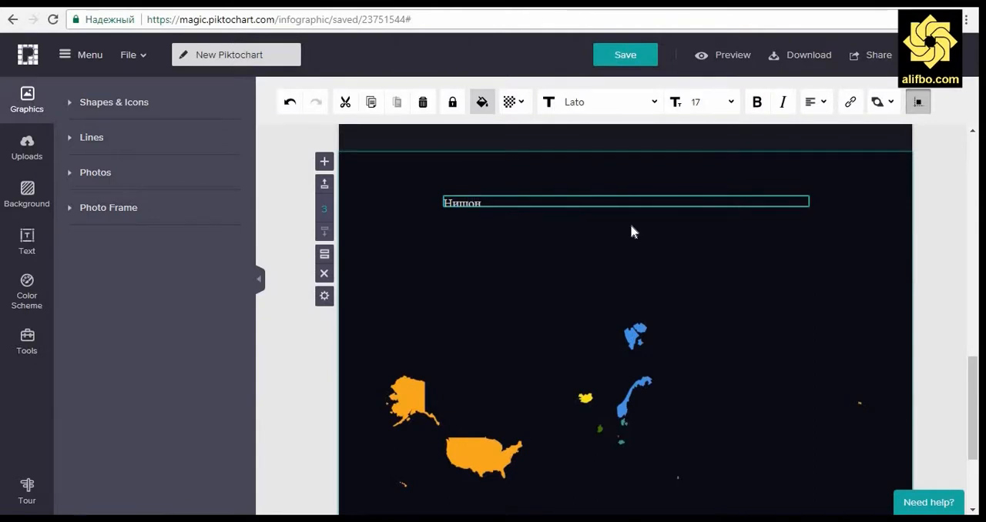
{"action": "type", "text": "лихандахон ММД сари"}
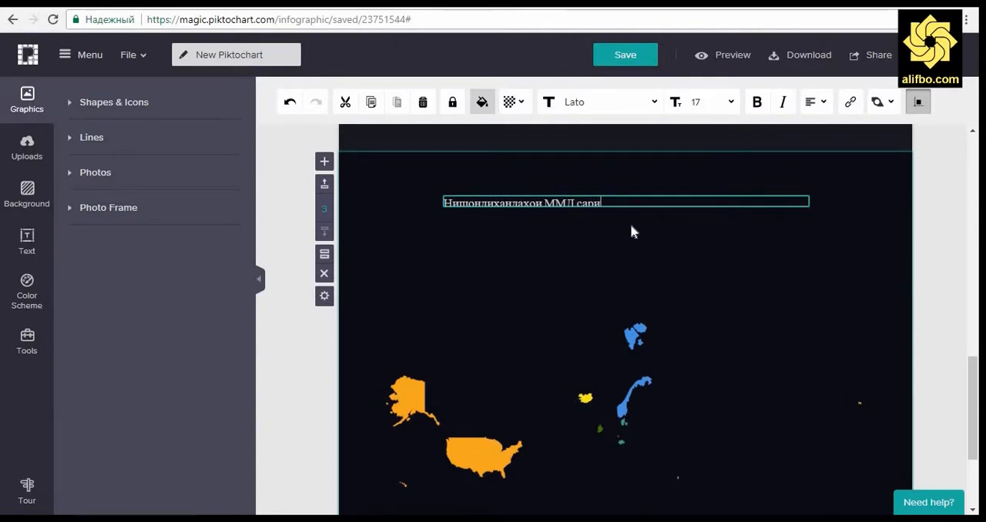
{"action": "type", "text": " ахолй дар 10 м"}
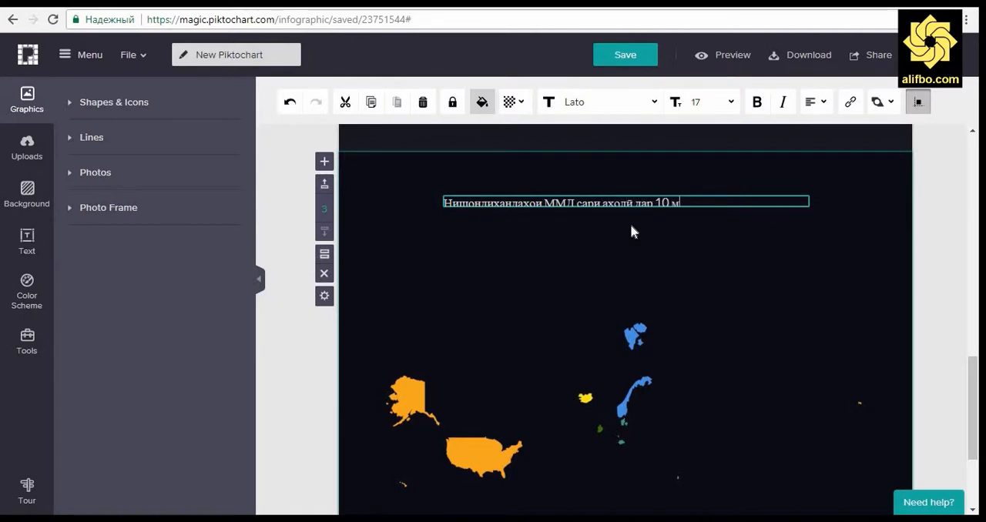
{"action": "type", "text": "амолики леш"}
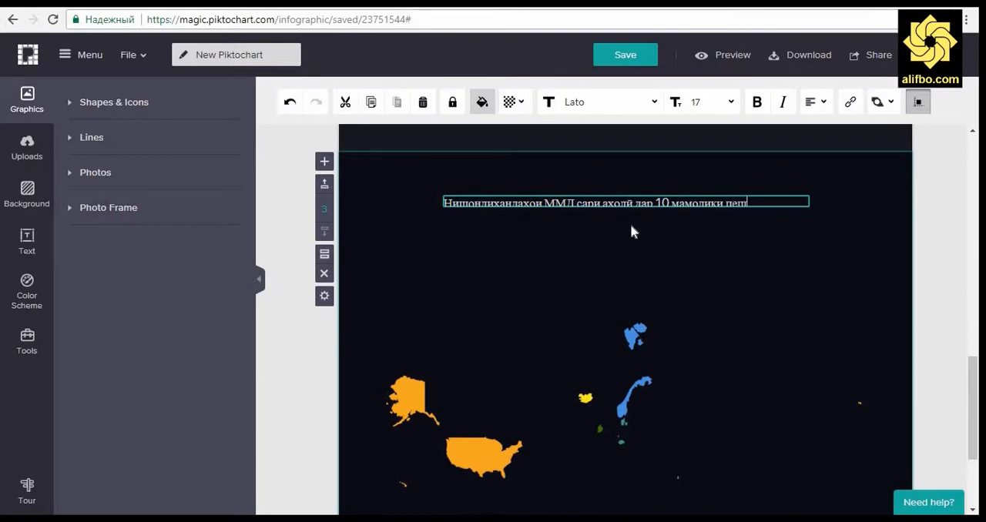
{"action": "type", "text": "рафтан дунё"}
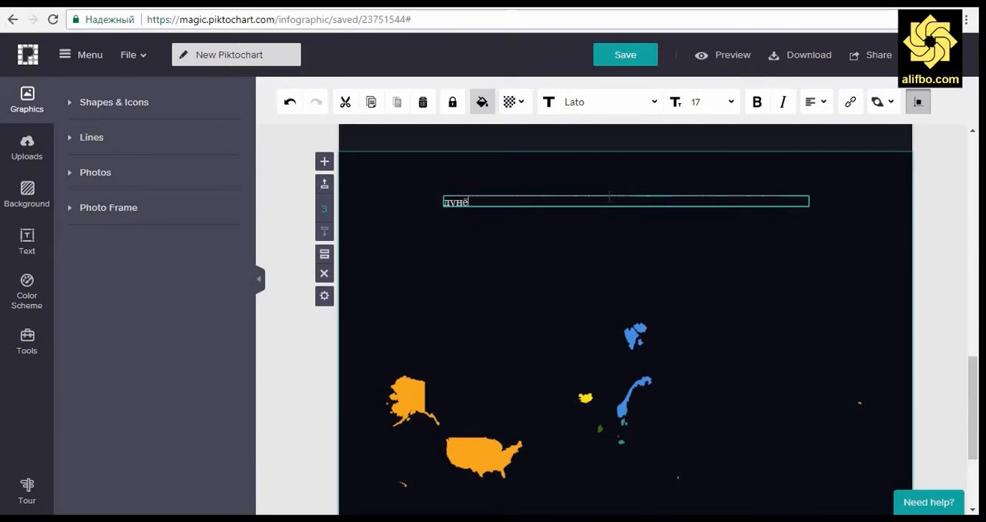
{"action": "left_click", "coordinate": [940, 254]}
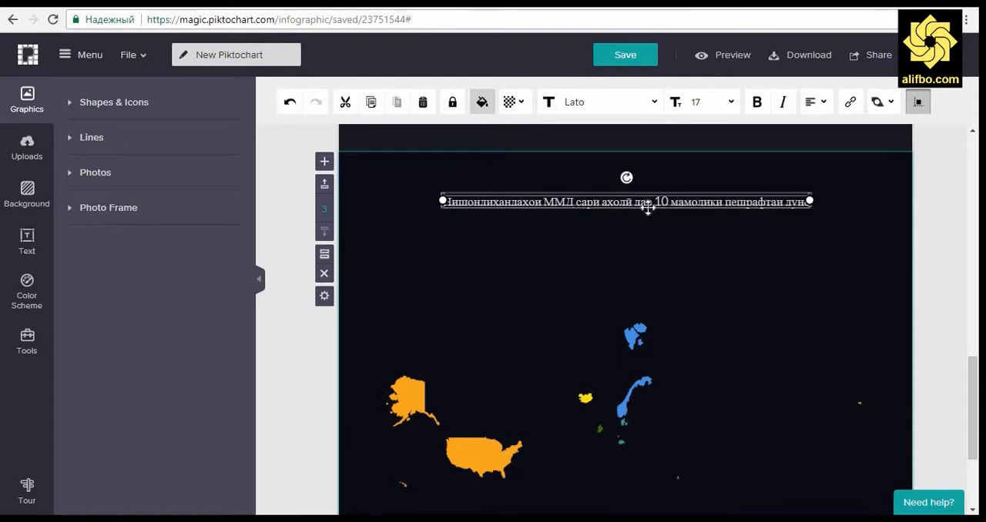
Step: Reposition and widen the heading's text box above the map, and set its font size to 20
{"action": "left_click_drag", "start_coordinate": [642, 217], "coordinate": [684, 222]}
{"action": "left_click_drag", "start_coordinate": [809, 212], "coordinate": [834, 212]}
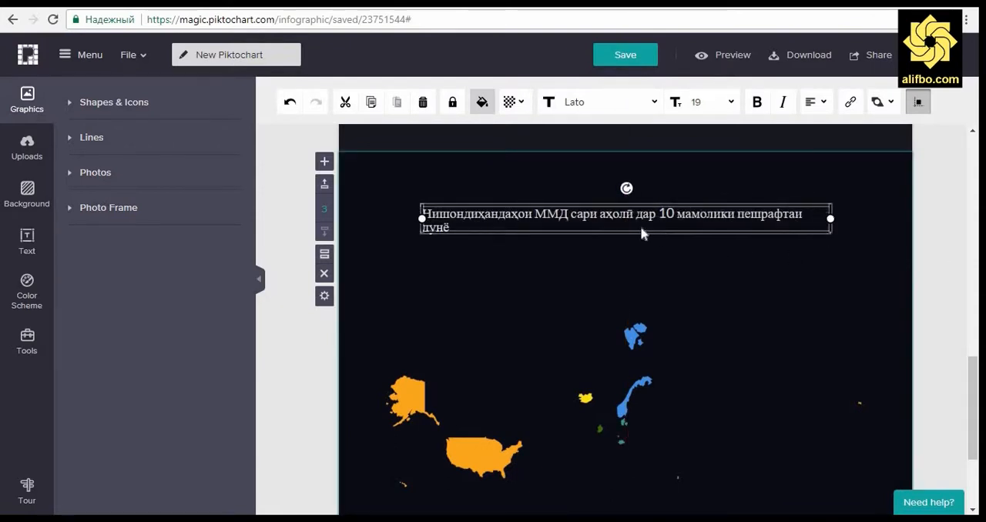
{"action": "left_click", "coordinate": [731, 102]}
{"action": "left_click", "coordinate": [700, 215]}
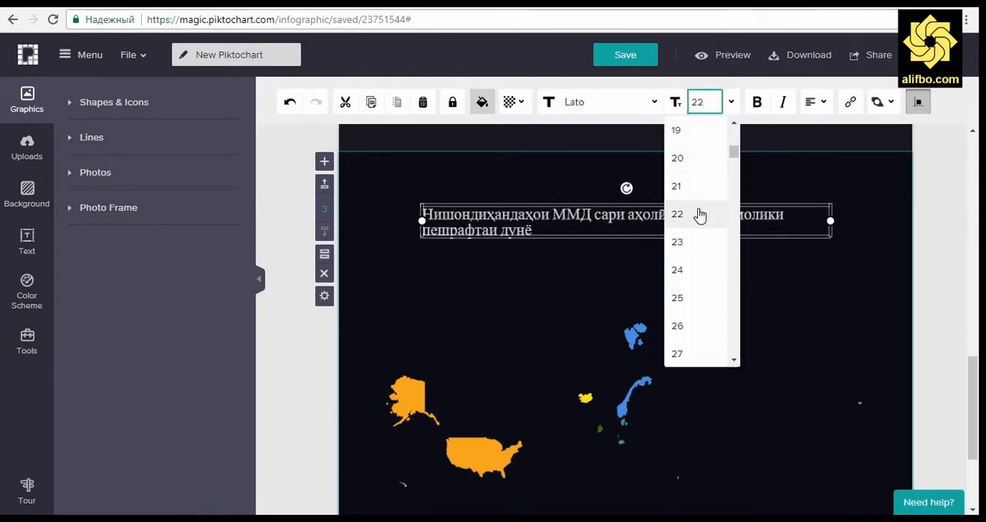
{"action": "left_click", "coordinate": [694, 164]}
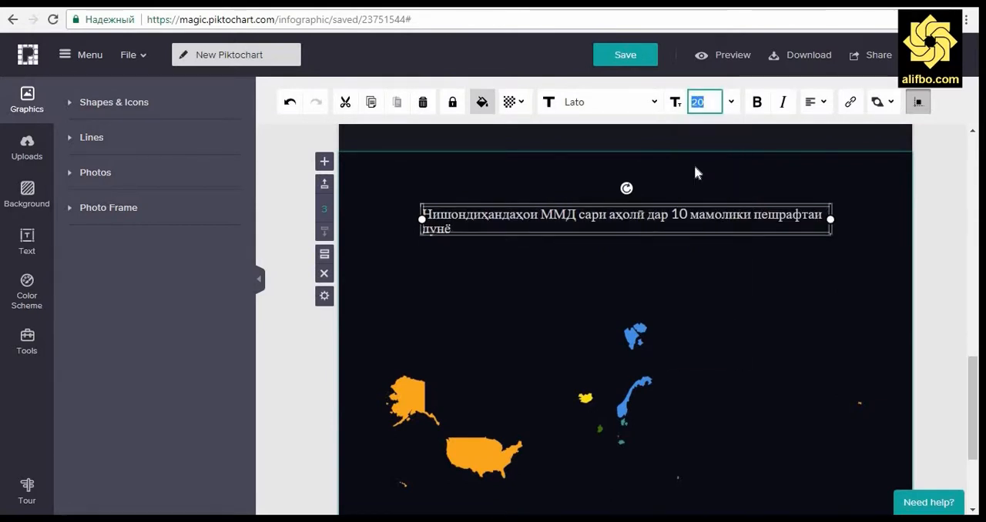
Step: Set the map heading's font to Arial and center-align its text
{"action": "left_click", "coordinate": [654, 101]}
{"action": "scroll", "coordinate": [606, 195], "scroll_direction": "up", "scroll_amount": 5}
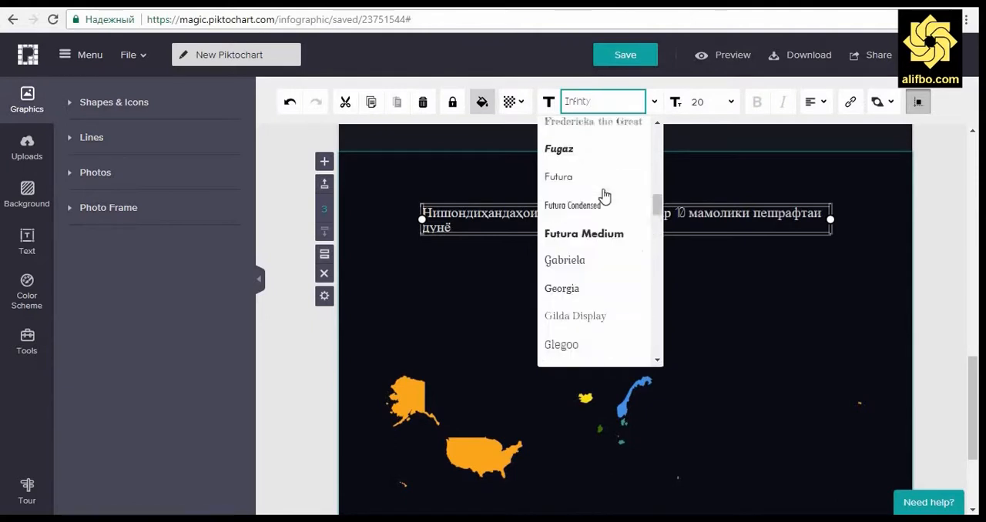
{"action": "scroll", "coordinate": [605, 196], "scroll_direction": "up", "scroll_amount": 8}
{"action": "left_click", "coordinate": [586, 141]}
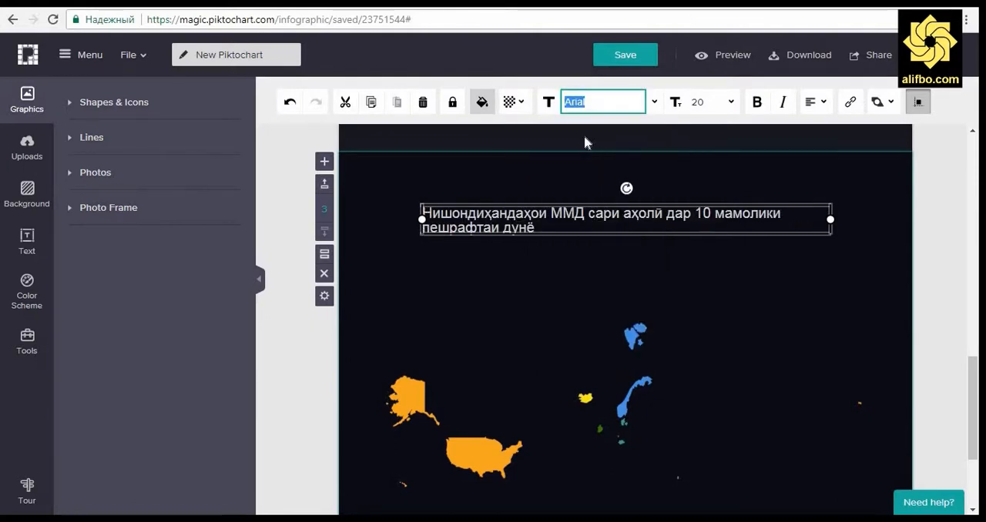
{"action": "left_click", "coordinate": [813, 102]}
{"action": "left_click", "coordinate": [802, 128]}
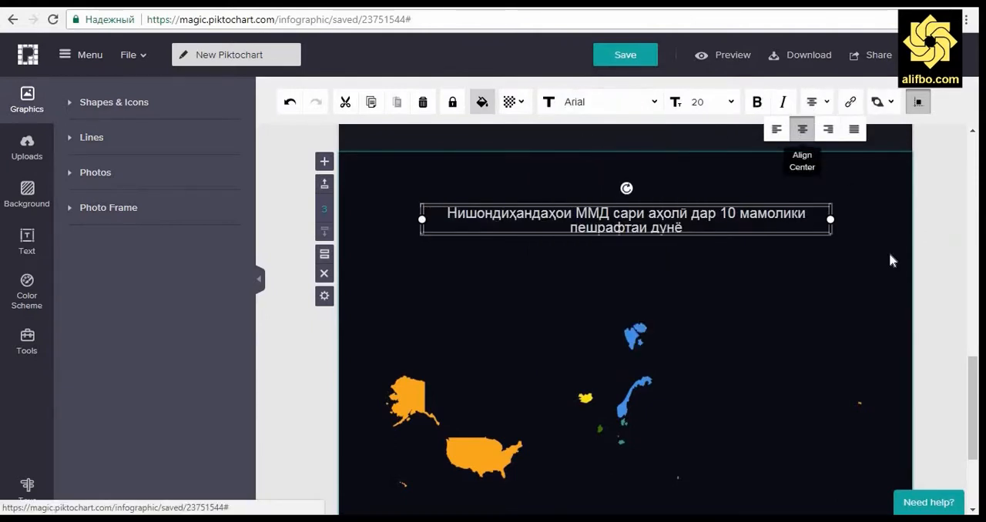
Step: Insert a line break before "дар" in the map heading to split it into two lines
{"action": "double_click", "coordinate": [724, 220]}
{"action": "left_click", "coordinate": [690, 214]}
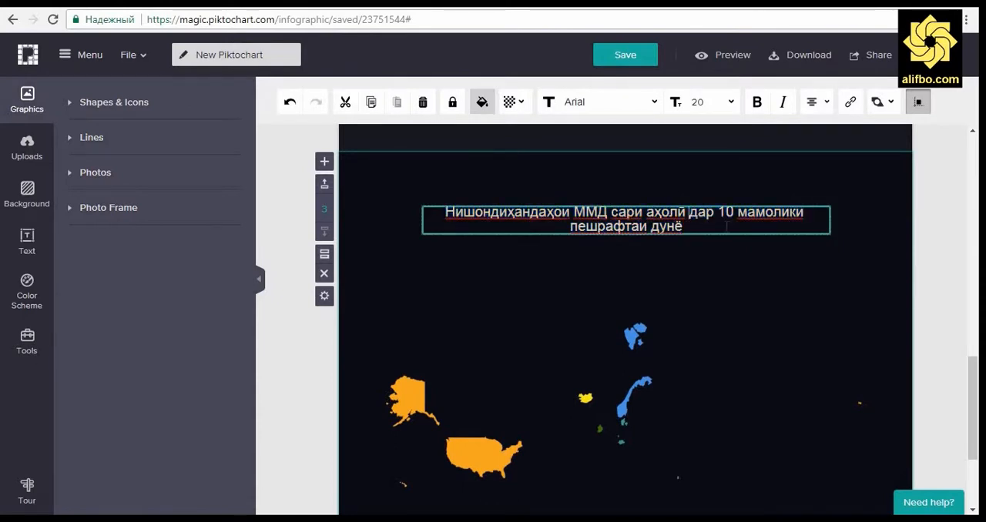
{"action": "key", "text": "Return"}
{"action": "key", "text": "Escape"}
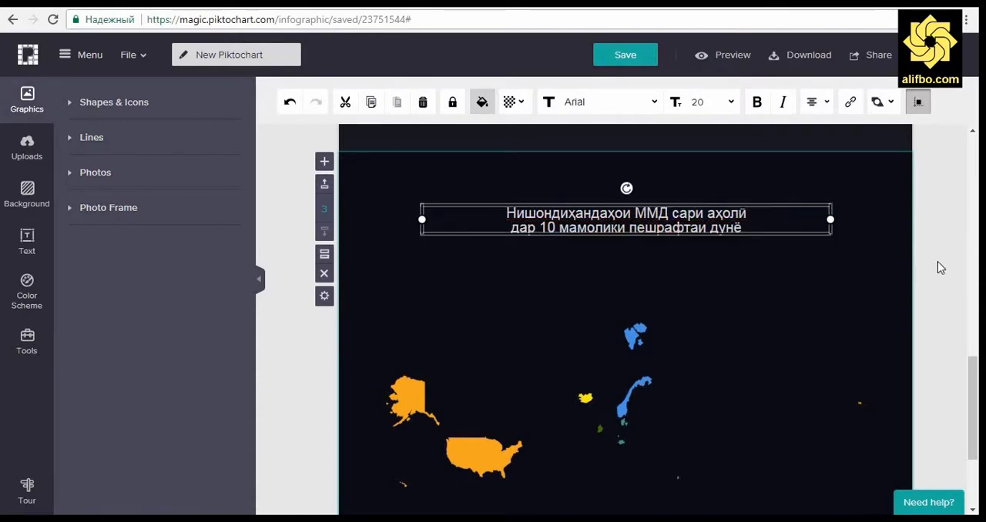
{"action": "left_click", "coordinate": [940, 270]}
Step: Open the background image choices for the world map block
{"action": "scroll", "coordinate": [942, 273], "scroll_direction": "down", "scroll_amount": 2}
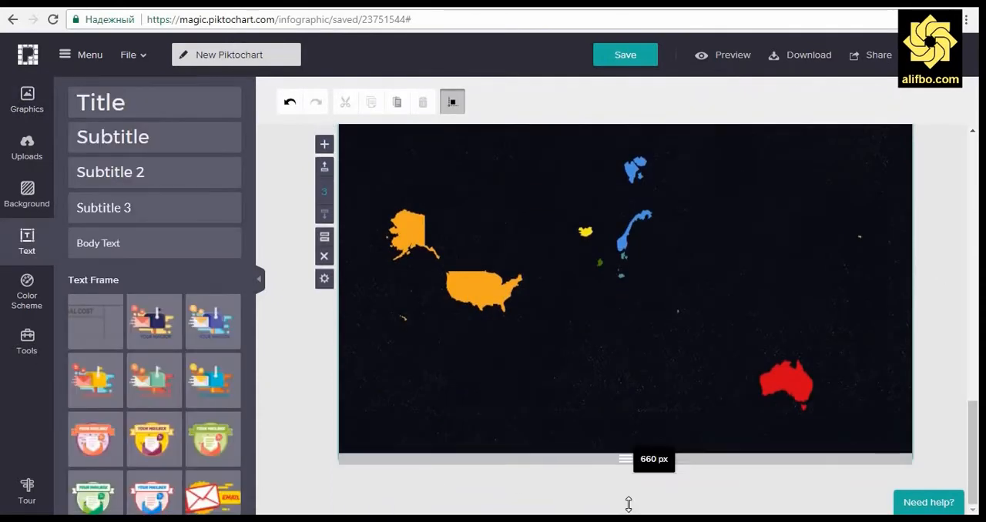
{"action": "left_click", "coordinate": [27, 99]}
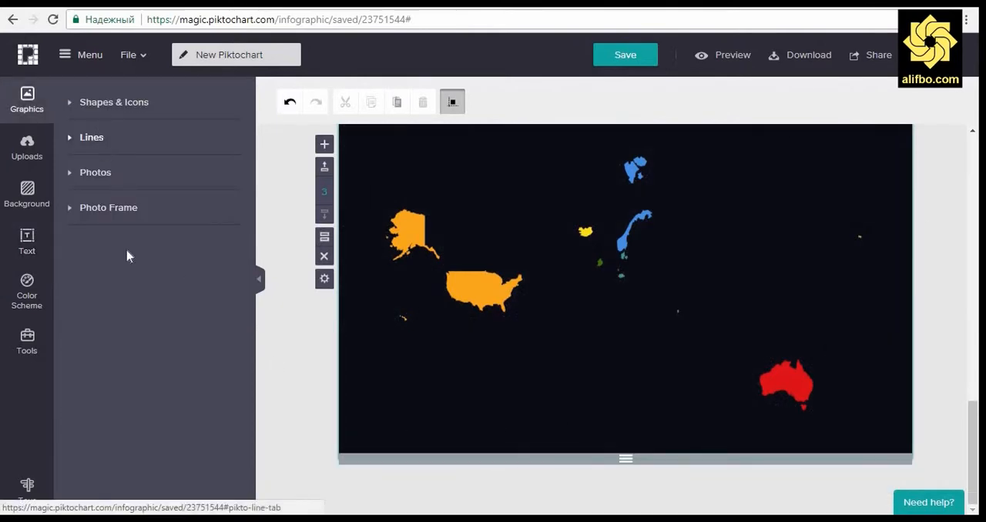
{"action": "left_click", "coordinate": [30, 199]}
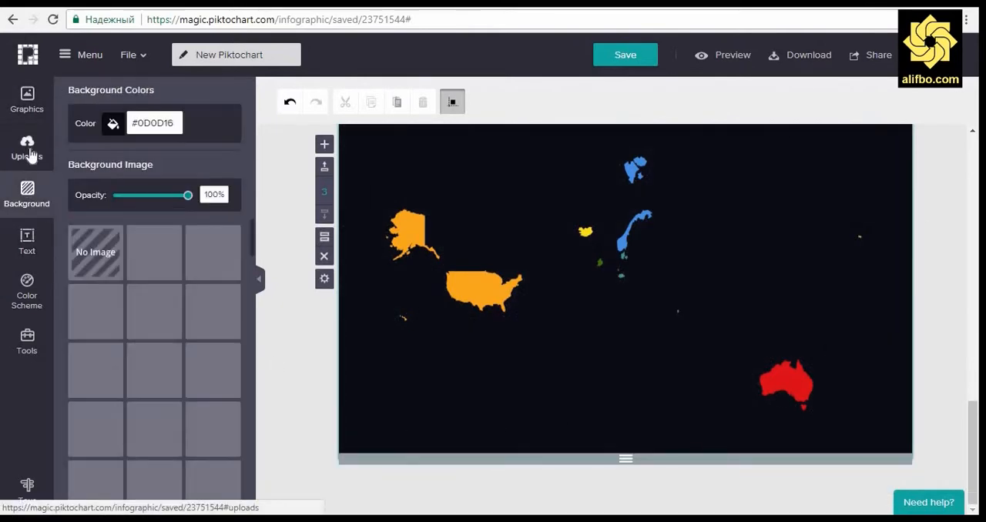
{"action": "left_click", "coordinate": [29, 154]}
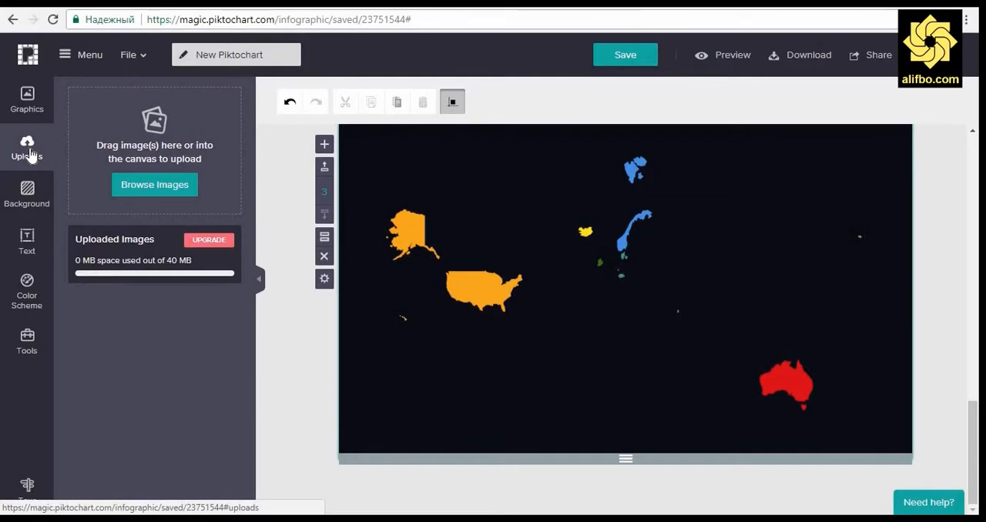
{"action": "left_click", "coordinate": [30, 199]}
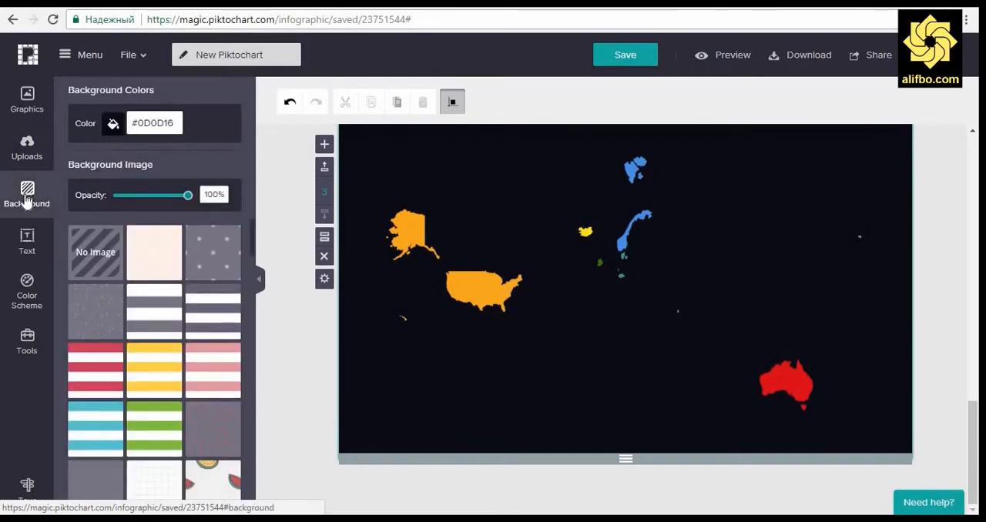
Step: Try the confetti, dotted, plain cream and light grid background images on the world map block
{"action": "left_click", "coordinate": [119, 308]}
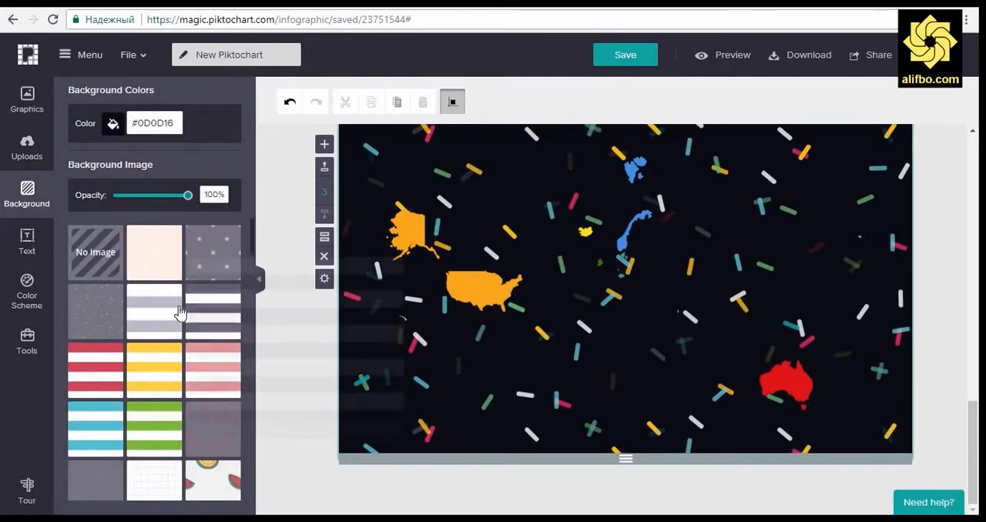
{"action": "left_click", "coordinate": [205, 262]}
{"action": "left_click", "coordinate": [175, 249]}
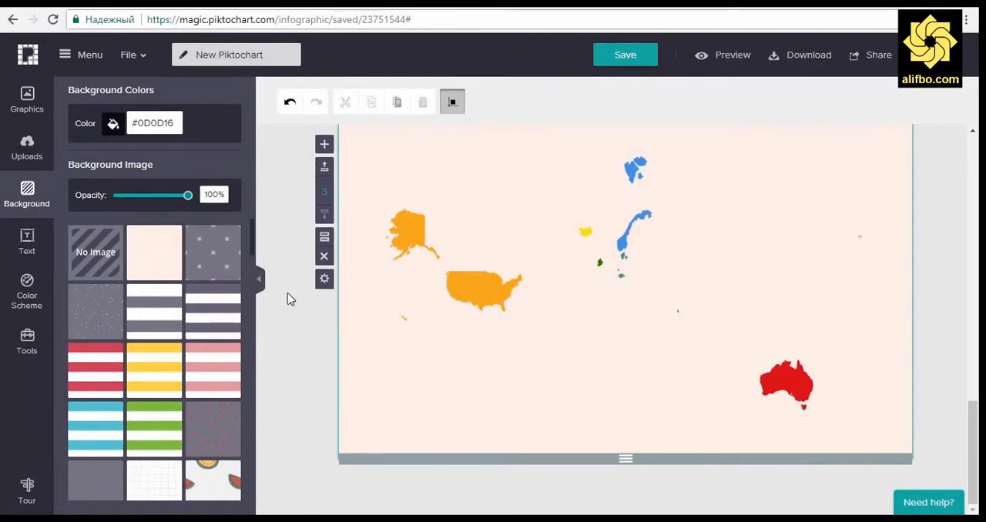
{"action": "scroll", "coordinate": [289, 299], "scroll_direction": "up", "scroll_amount": 5}
{"action": "scroll", "coordinate": [284, 298], "scroll_direction": "down", "scroll_amount": 4}
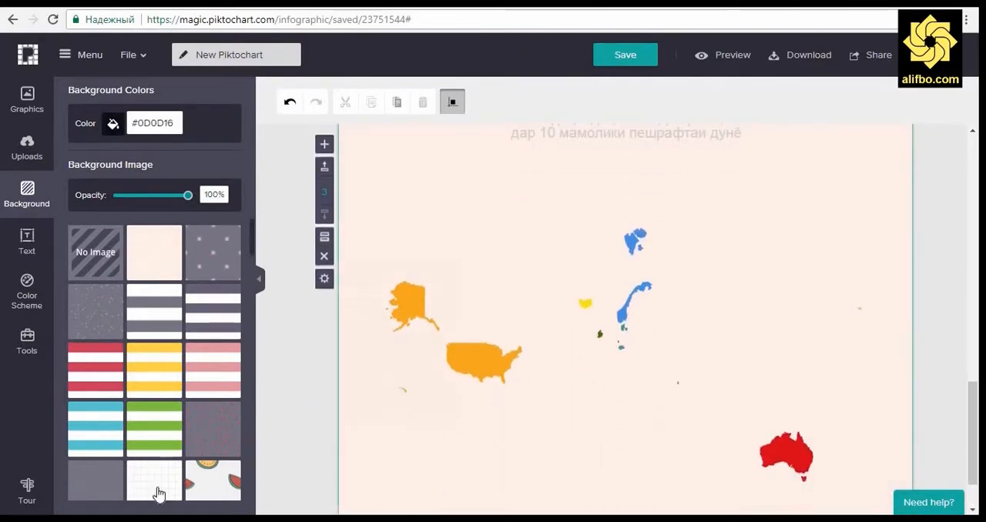
{"action": "left_click", "coordinate": [158, 491]}
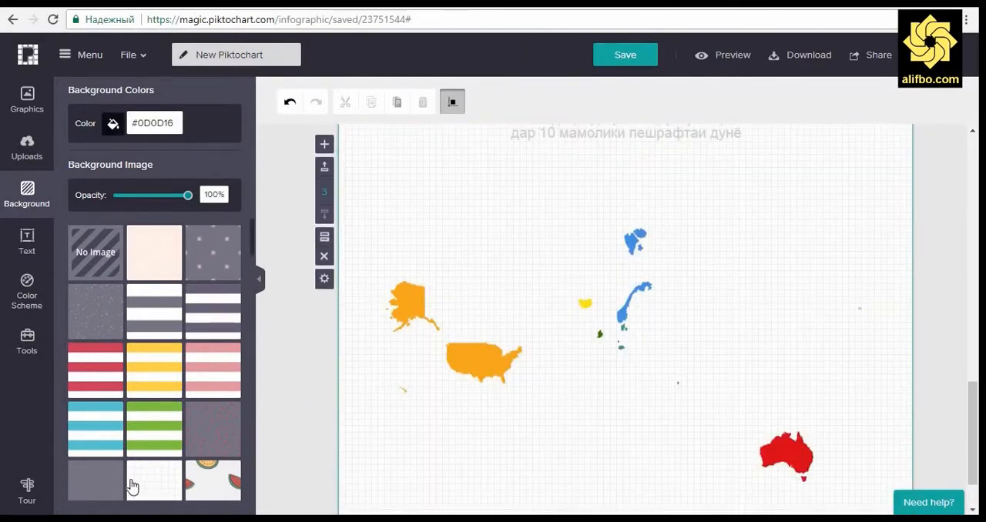
Step: Apply the faint speckled texture as the world map block's background image, keeping the dark color beneath it
{"action": "left_click", "coordinate": [105, 485]}
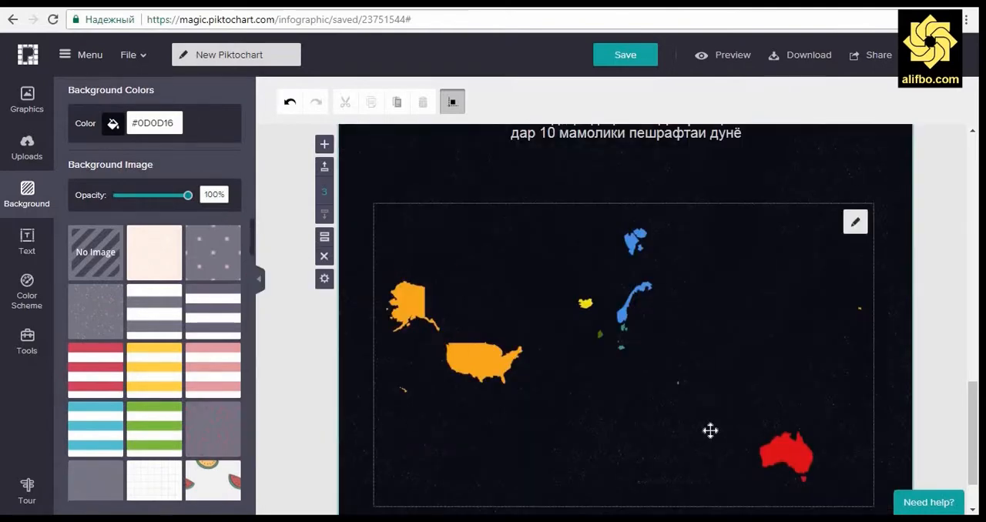
{"action": "left_click", "coordinate": [686, 384]}
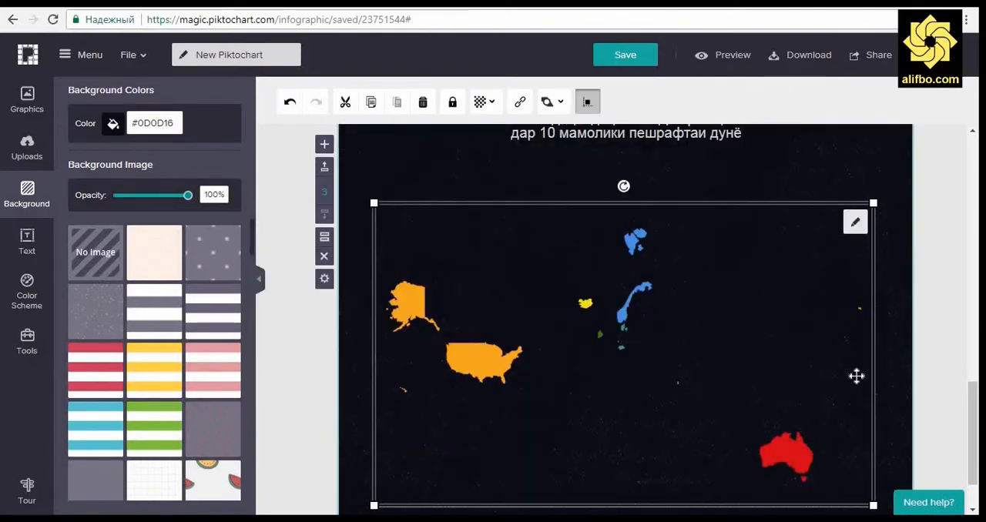
{"action": "left_click", "coordinate": [927, 328]}
{"action": "scroll", "coordinate": [928, 328], "scroll_direction": "down", "scroll_amount": 1}
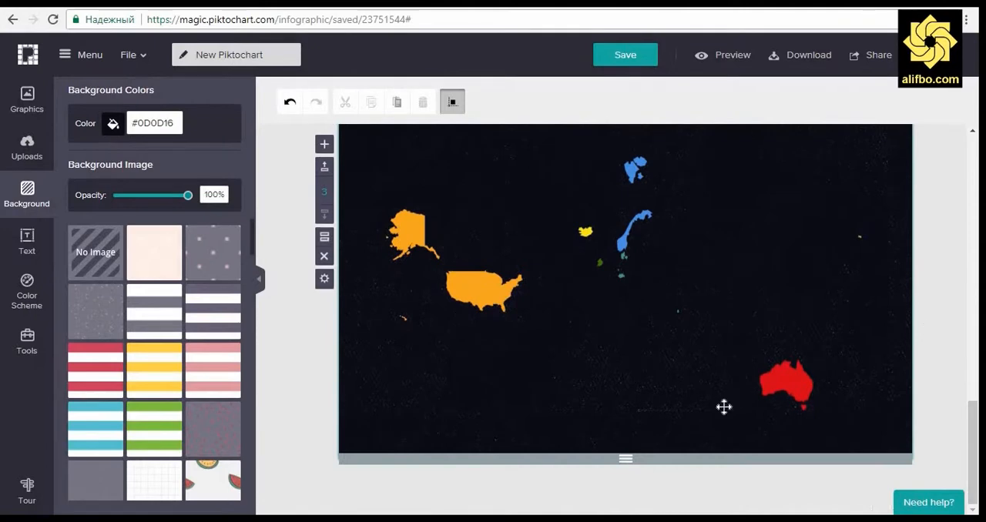
Step: Add a body text box at the lower left of the world map block and paste the author credit into it
{"action": "left_click", "coordinate": [28, 243]}
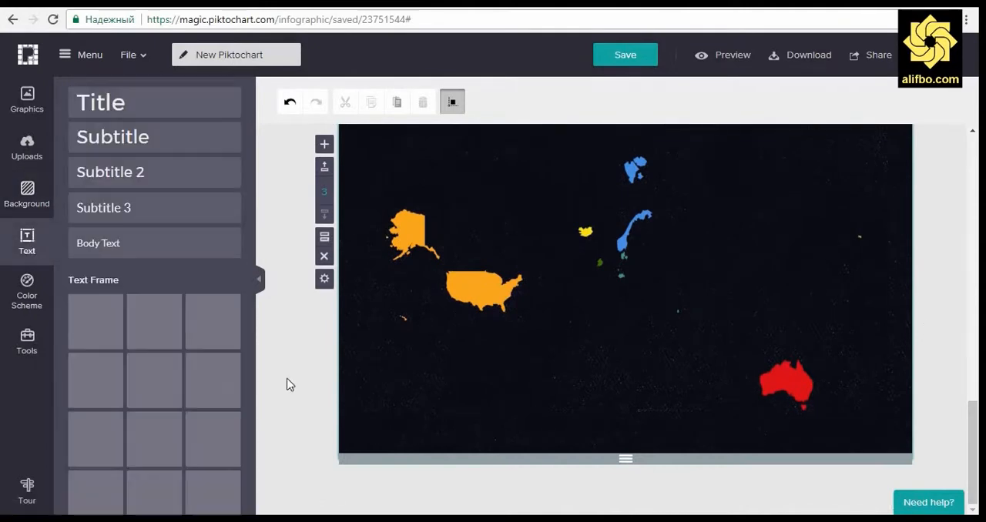
{"action": "left_click_drag", "start_coordinate": [95, 244], "coordinate": [431, 425]}
{"action": "double_click", "coordinate": [429, 412]}
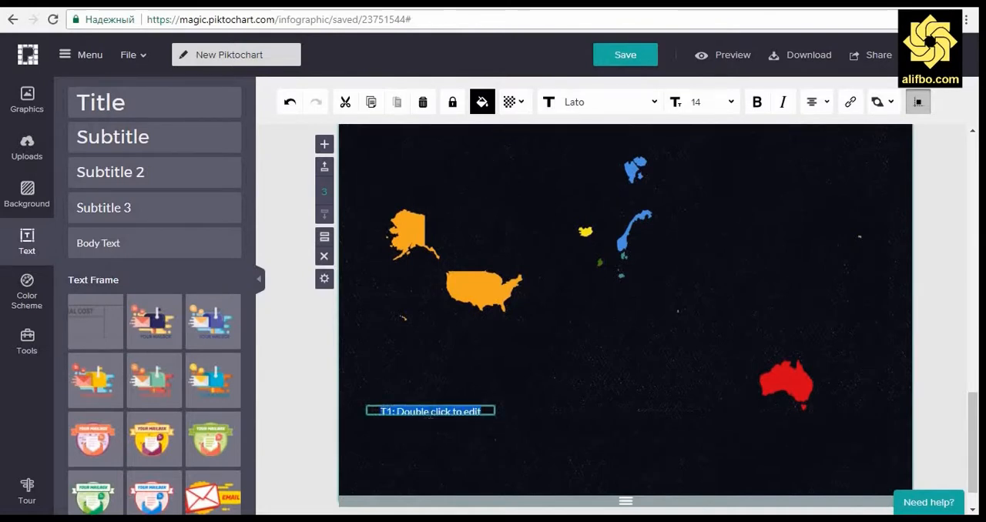
{"action": "key", "text": "BackSpace"}
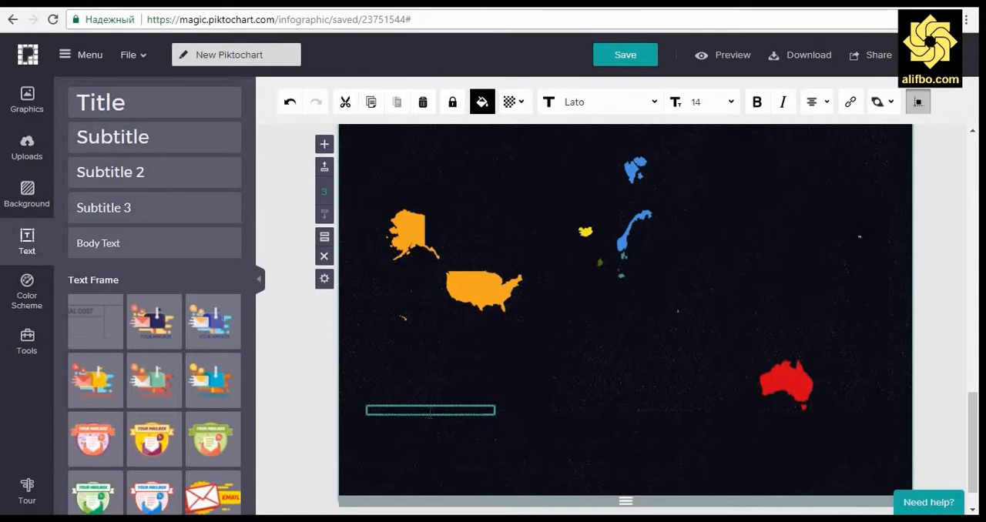
{"action": "type", "text": "Муаллиф: Рустам Гулов"}
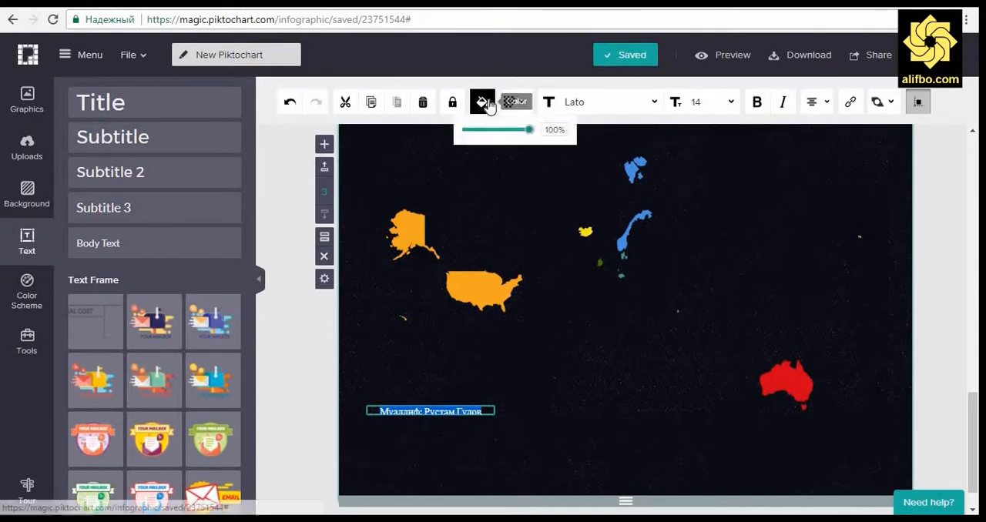
Step: Color the author credit text white (#FFFFFF)
{"action": "left_click", "coordinate": [485, 103]}
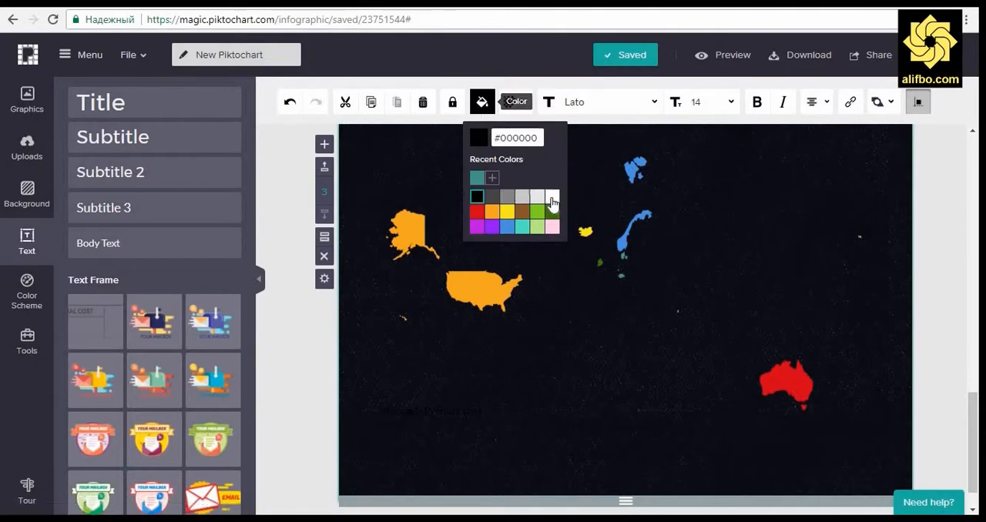
{"action": "left_click", "coordinate": [552, 202]}
{"action": "left_click", "coordinate": [457, 413]}
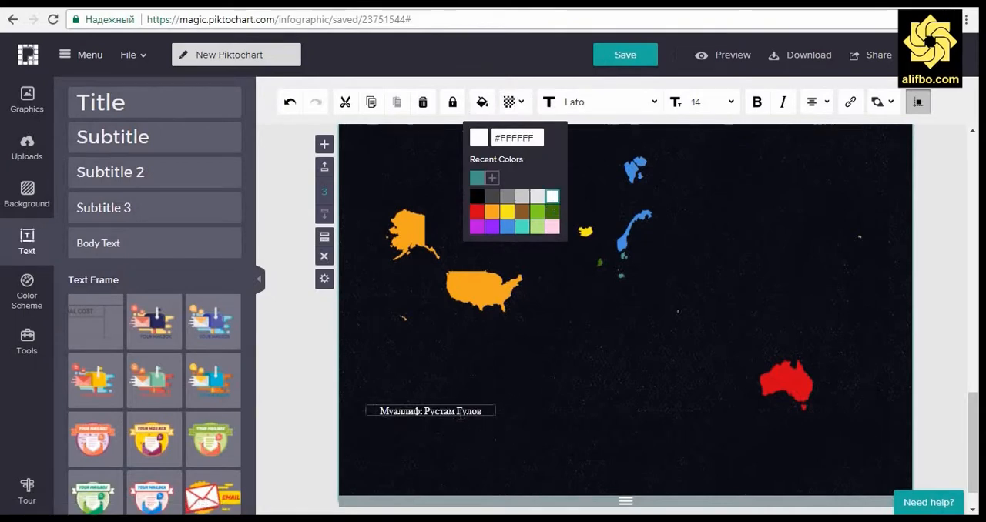
{"action": "left_click", "coordinate": [487, 411]}
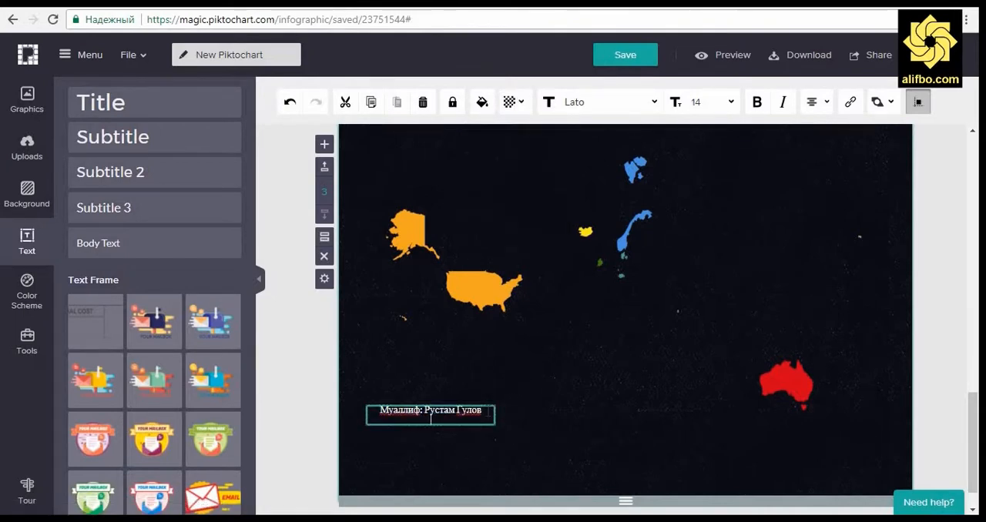
{"action": "key", "text": "Return"}
{"action": "type", "text": "Web: "}
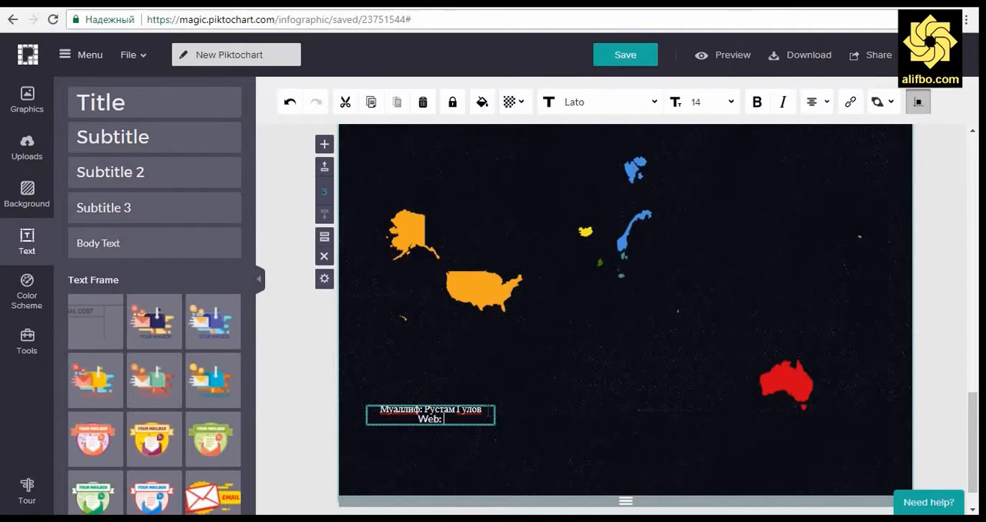
{"action": "type", "text": "www.alifbo"}
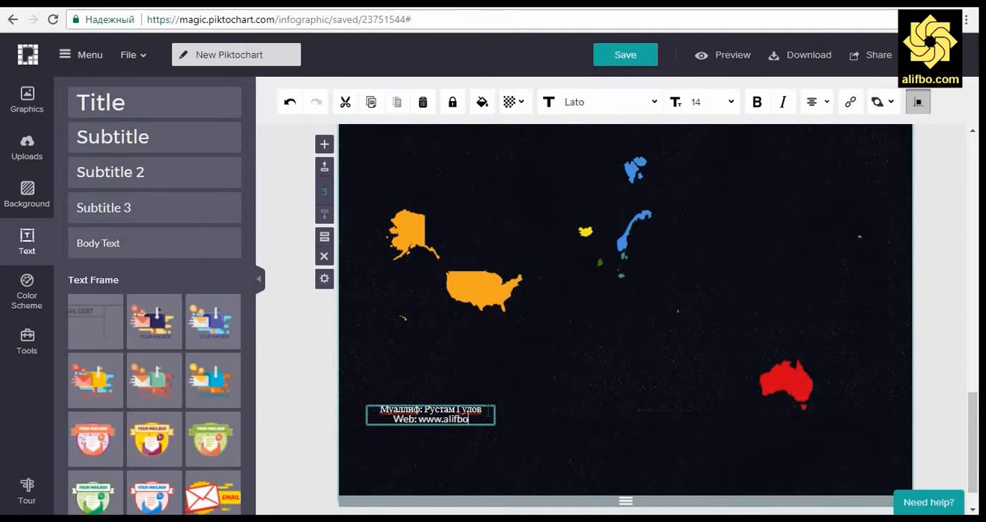
{"action": "type", "text": ".com"}
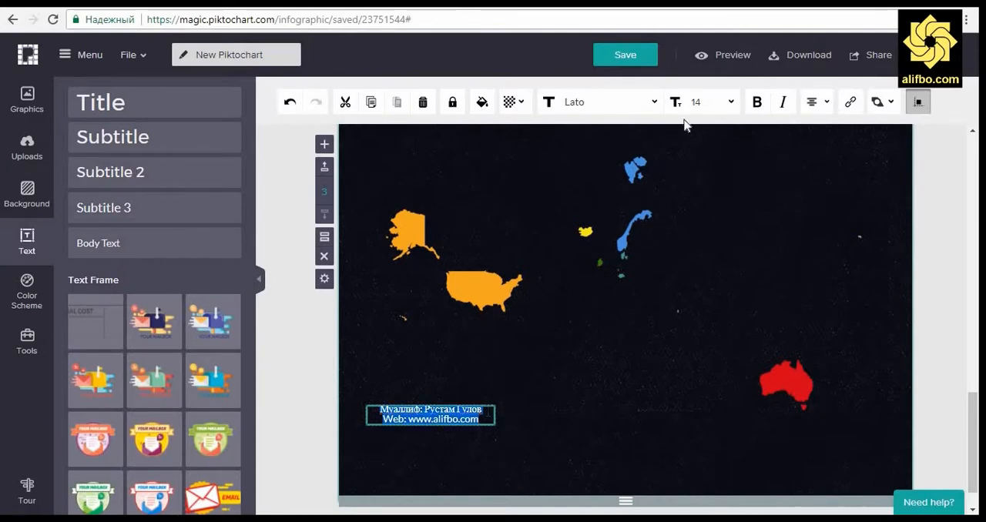
Step: Format both credit lines in left-aligned Arial and move the text box down to the map block's lower-left corner
{"action": "left_click", "coordinate": [609, 101]}
{"action": "scroll", "coordinate": [615, 185], "scroll_direction": "up", "scroll_amount": 2}
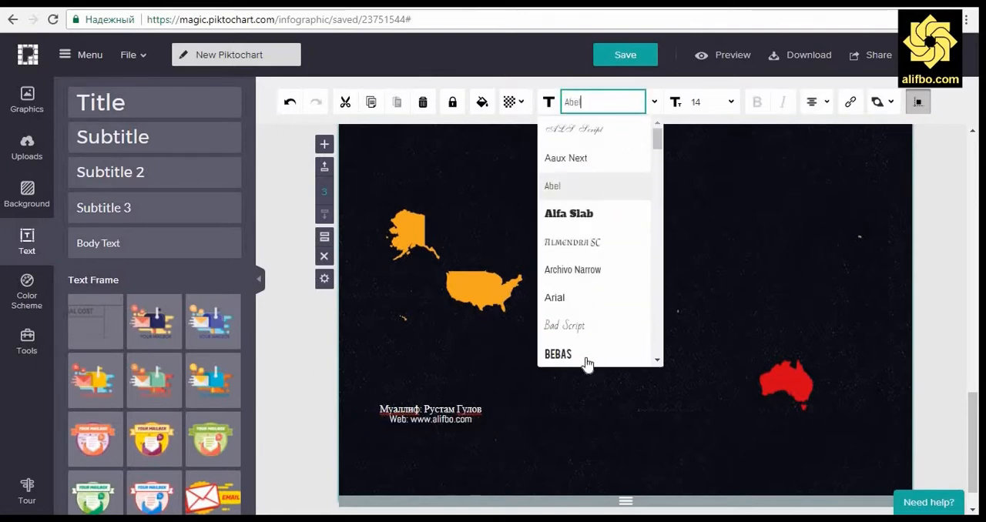
{"action": "left_click", "coordinate": [572, 302]}
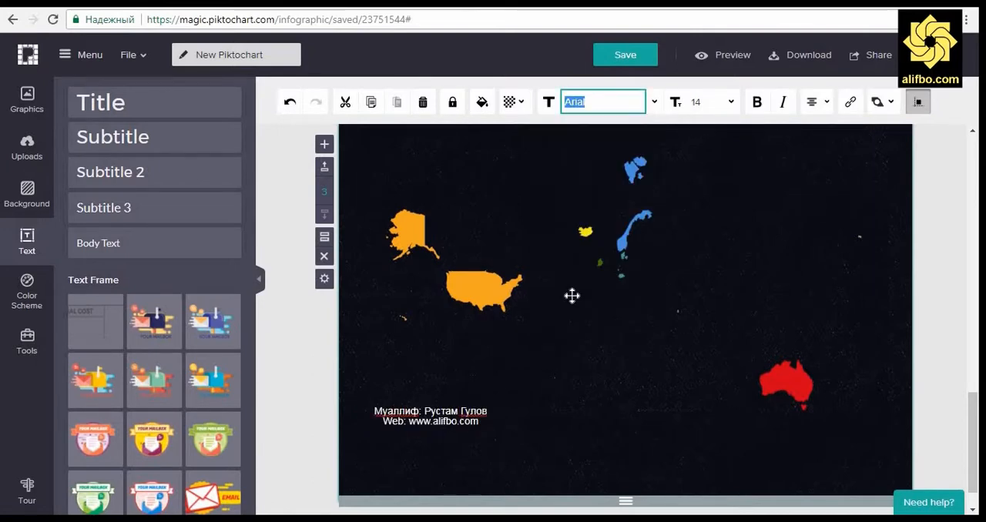
{"action": "left_click", "coordinate": [816, 102]}
{"action": "left_click", "coordinate": [776, 130]}
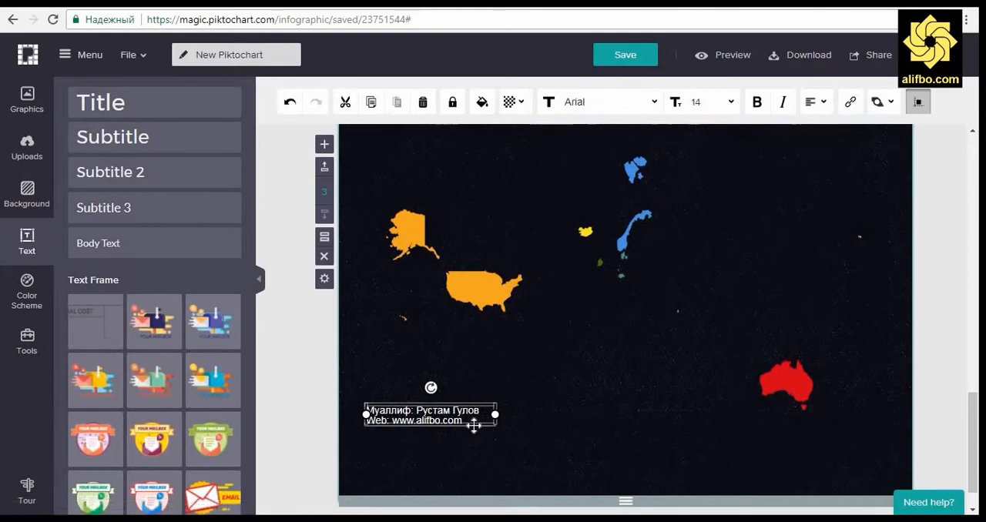
{"action": "left_click_drag", "start_coordinate": [475, 421], "coordinate": [486, 473]}
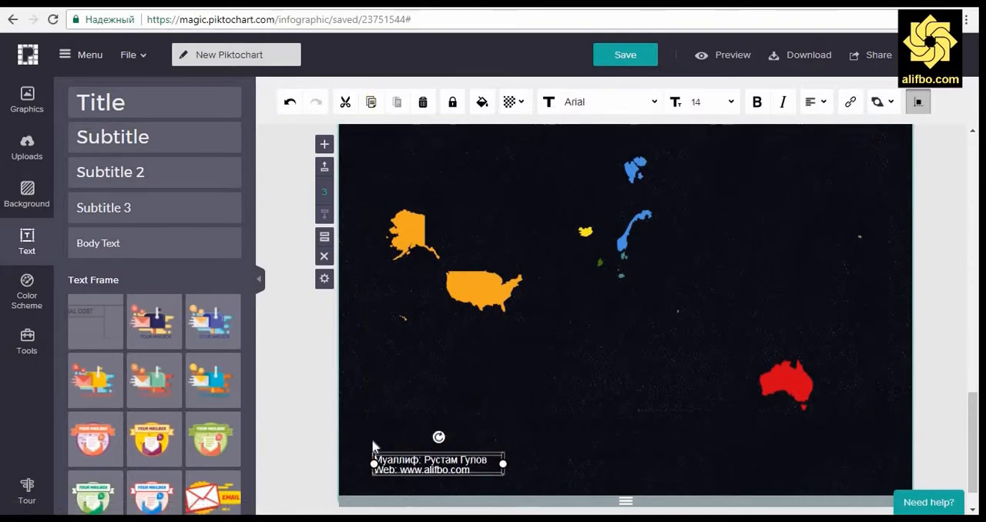
{"action": "left_click", "coordinate": [310, 421]}
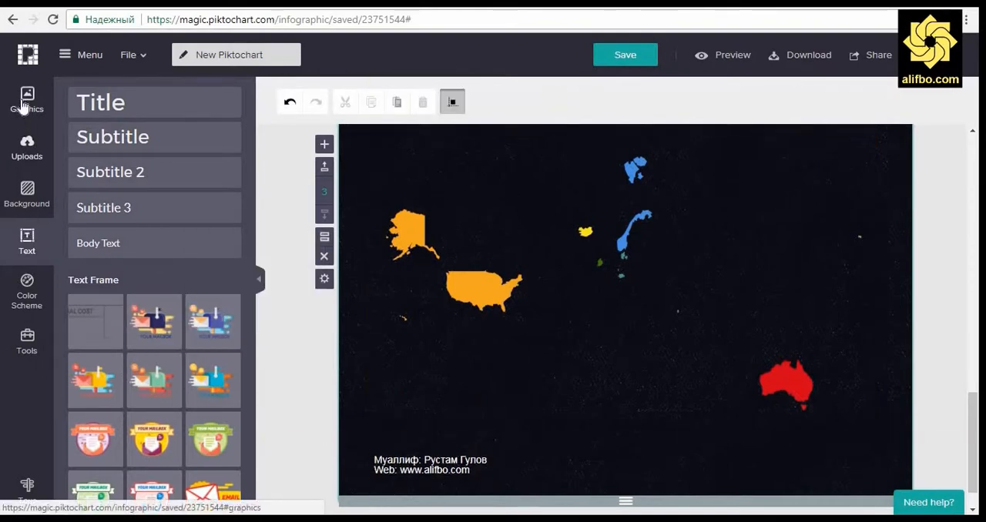
Step: Add a new block below the world map block and shrink its height to a narrow footer strip
{"action": "left_click", "coordinate": [46, 112]}
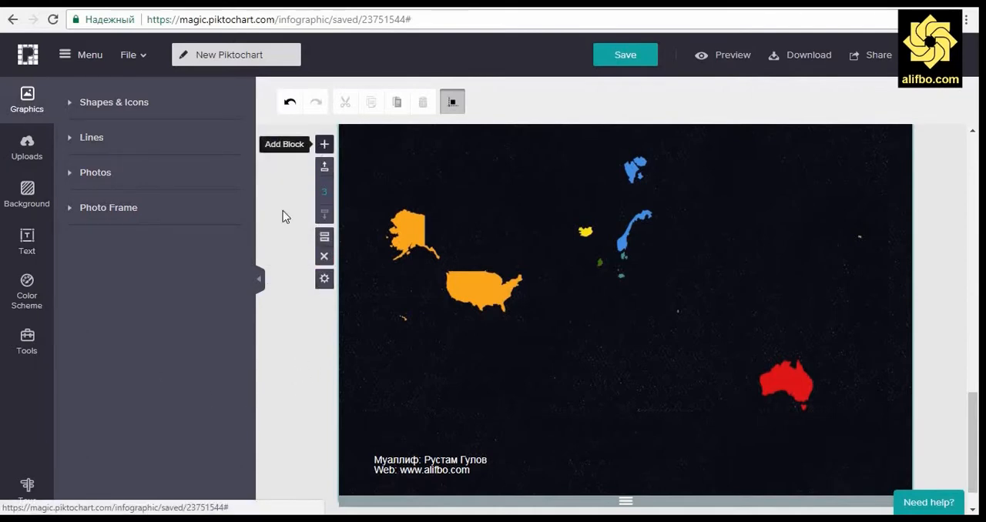
{"action": "left_click", "coordinate": [324, 144]}
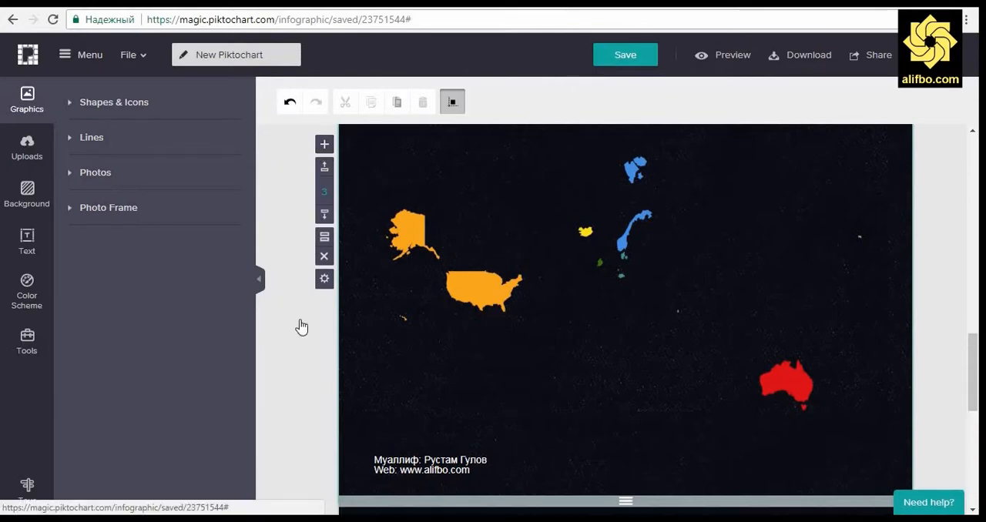
{"action": "scroll", "coordinate": [349, 385], "scroll_direction": "down", "scroll_amount": 3}
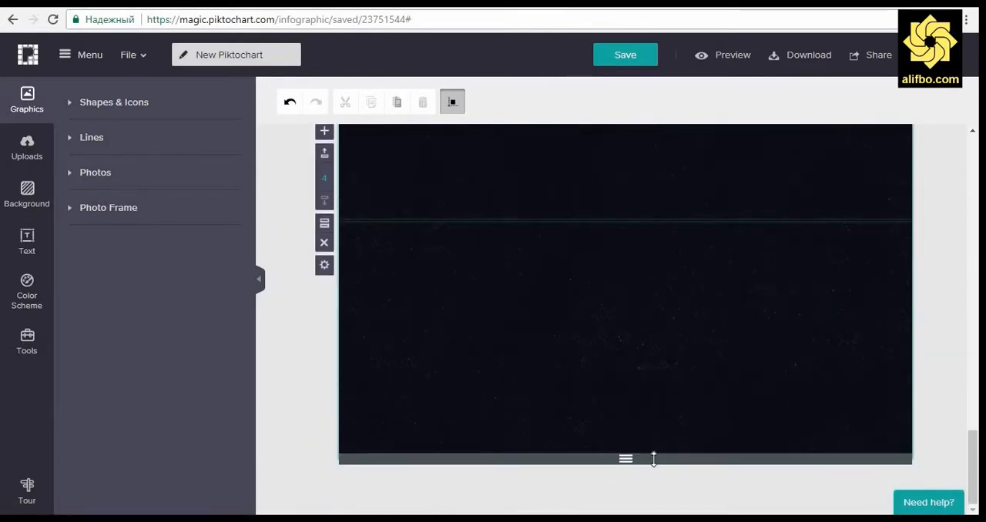
{"action": "left_click_drag", "start_coordinate": [651, 458], "coordinate": [592, 263]}
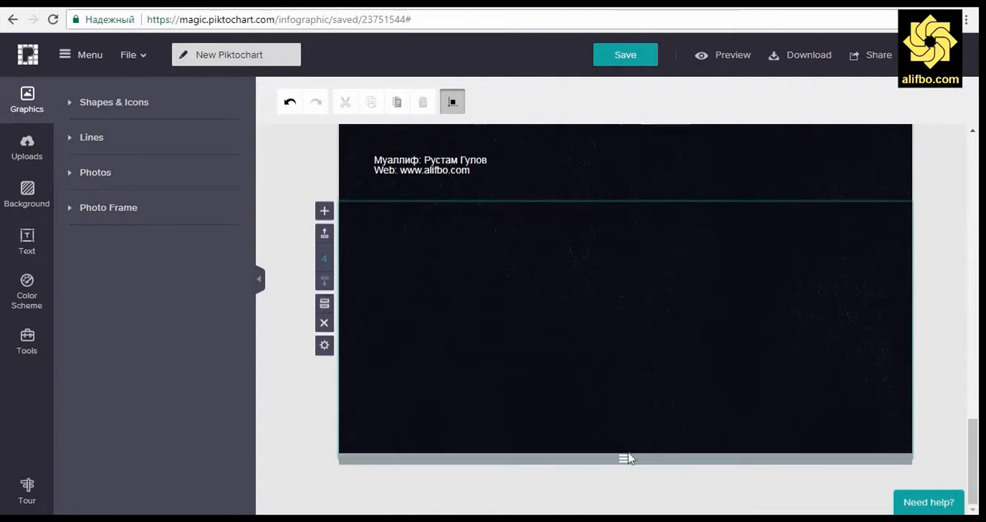
{"action": "left_click_drag", "start_coordinate": [623, 458], "coordinate": [614, 341]}
{"action": "left_click_drag", "start_coordinate": [611, 308], "coordinate": [609, 259]}
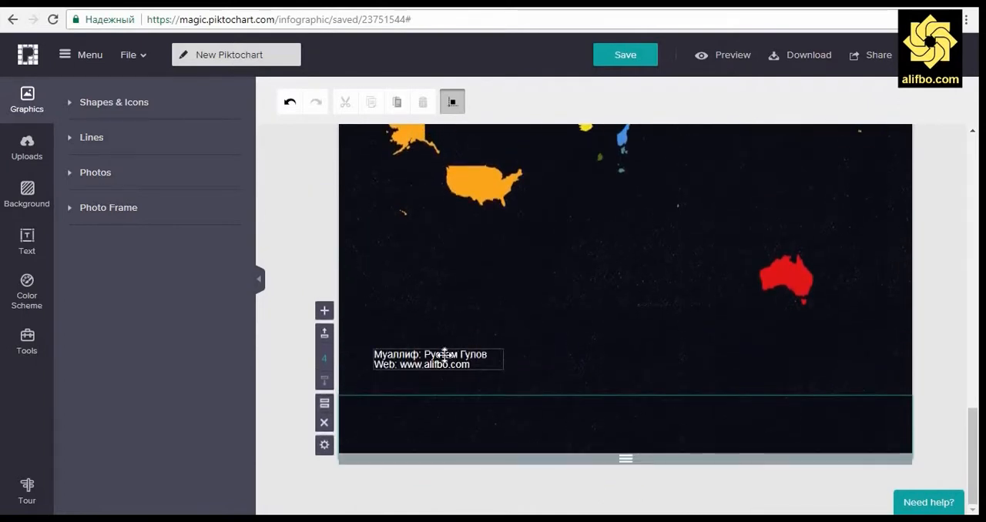
Step: Move the author credit text box down from the map block into the new footer block
{"action": "left_click_drag", "start_coordinate": [451, 362], "coordinate": [451, 436]}
{"action": "left_click", "coordinate": [506, 485]}
{"action": "left_click", "coordinate": [455, 425]}
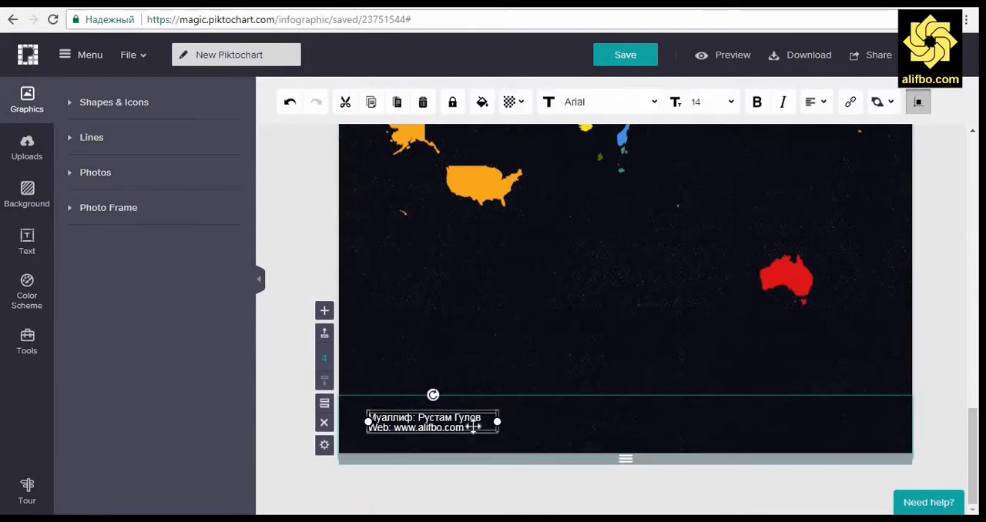
Step: Add a third line "Манбаъ: Википедия" to the credit text in the footer block
{"action": "double_click", "coordinate": [455, 426]}
{"action": "left_click", "coordinate": [484, 429]}
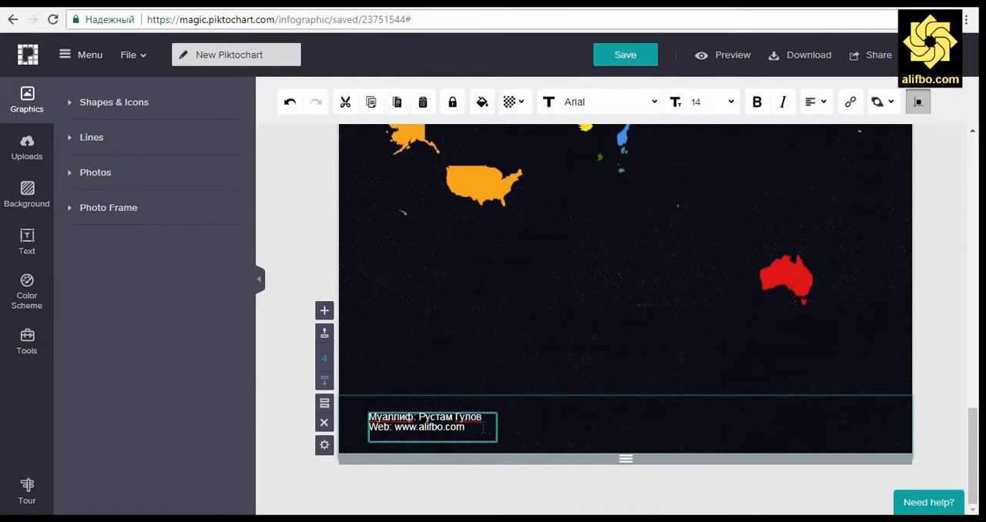
{"action": "type", "text": "M"}
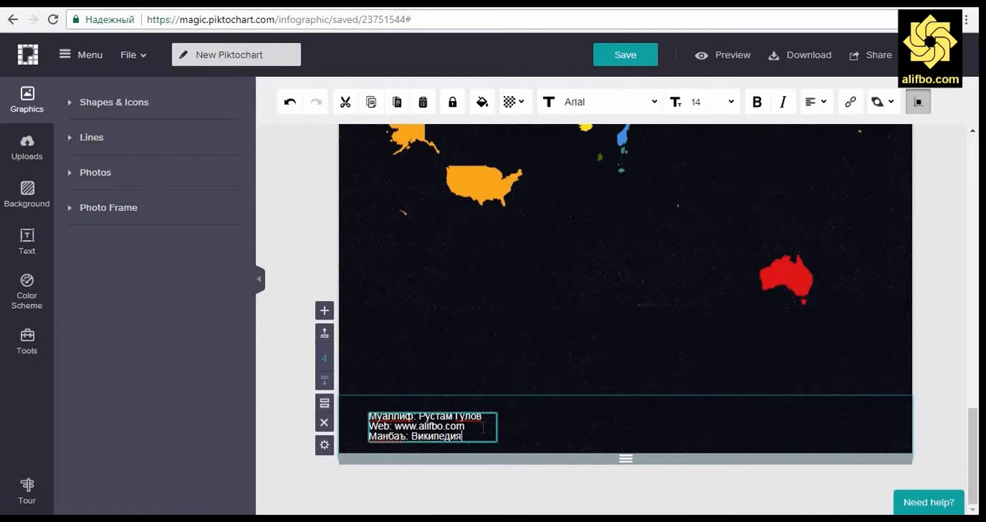
{"action": "type", "text": "анбаъ: Википедия"}
Step: Try the plain brown texture as the footer block's background image
{"action": "left_click", "coordinate": [27, 193]}
{"action": "scroll", "coordinate": [191, 375], "scroll_direction": "down", "scroll_amount": 2}
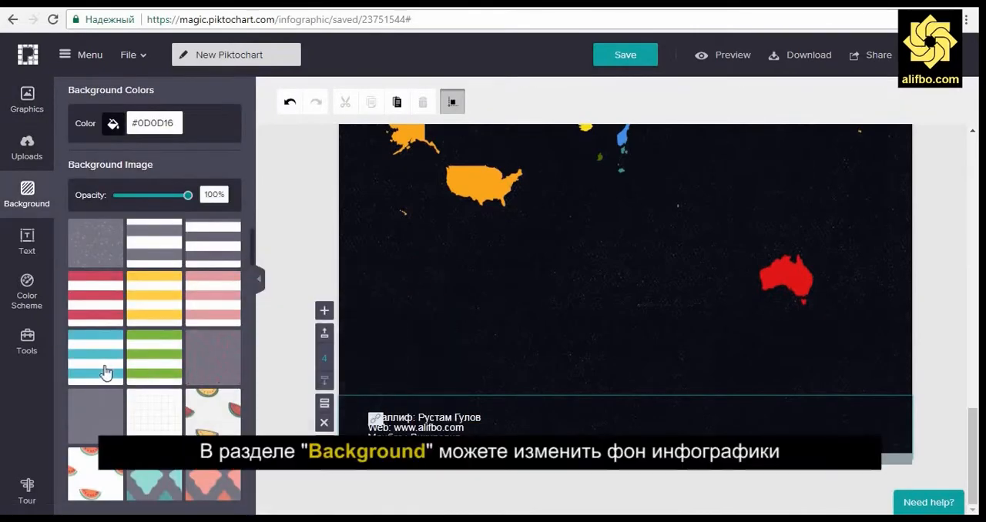
{"action": "scroll", "coordinate": [168, 474], "scroll_direction": "down", "scroll_amount": 5}
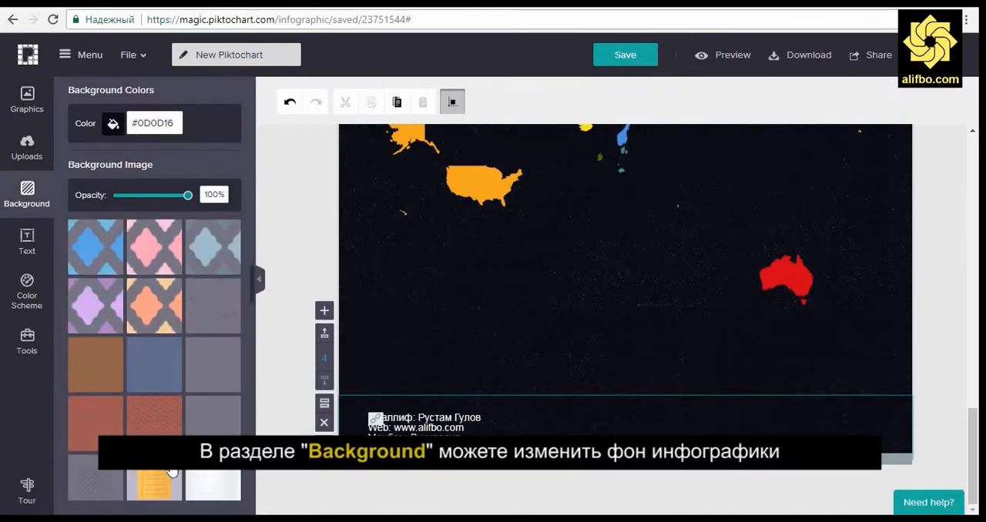
{"action": "scroll", "coordinate": [171, 471], "scroll_direction": "down", "scroll_amount": 3}
{"action": "left_click", "coordinate": [114, 242]}
{"action": "scroll", "coordinate": [385, 323], "scroll_direction": "up", "scroll_amount": 2}
Step: Try the dark blue starry sky as the world map block's background image
{"action": "left_click", "coordinate": [386, 323]}
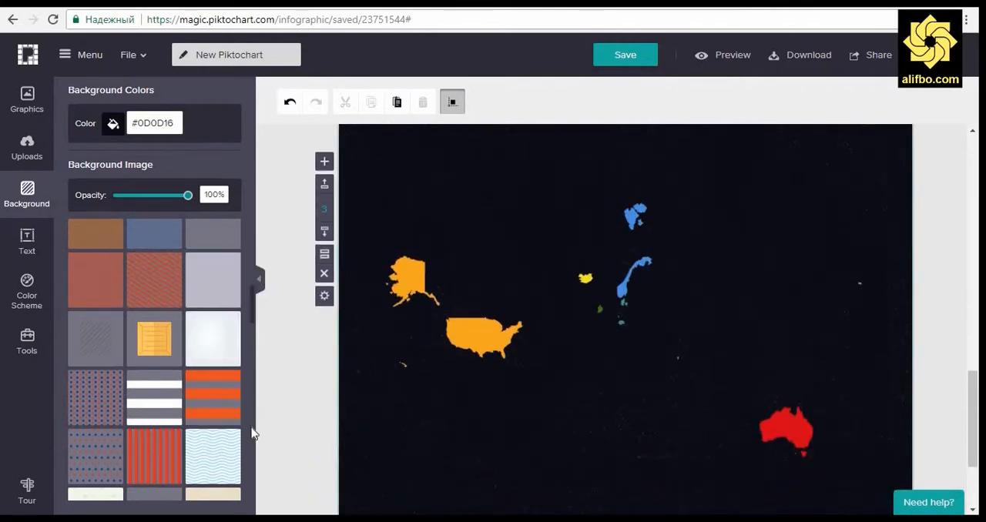
{"action": "scroll", "coordinate": [231, 432], "scroll_direction": "down", "scroll_amount": 2}
{"action": "scroll", "coordinate": [321, 398], "scroll_direction": "down", "scroll_amount": 2}
{"action": "scroll", "coordinate": [159, 402], "scroll_direction": "down", "scroll_amount": 2}
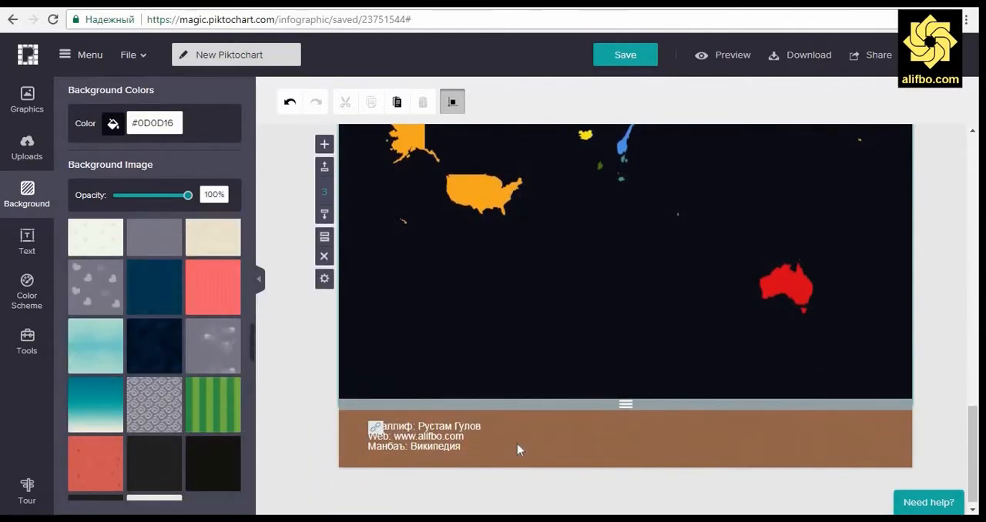
{"action": "left_click", "coordinate": [561, 332]}
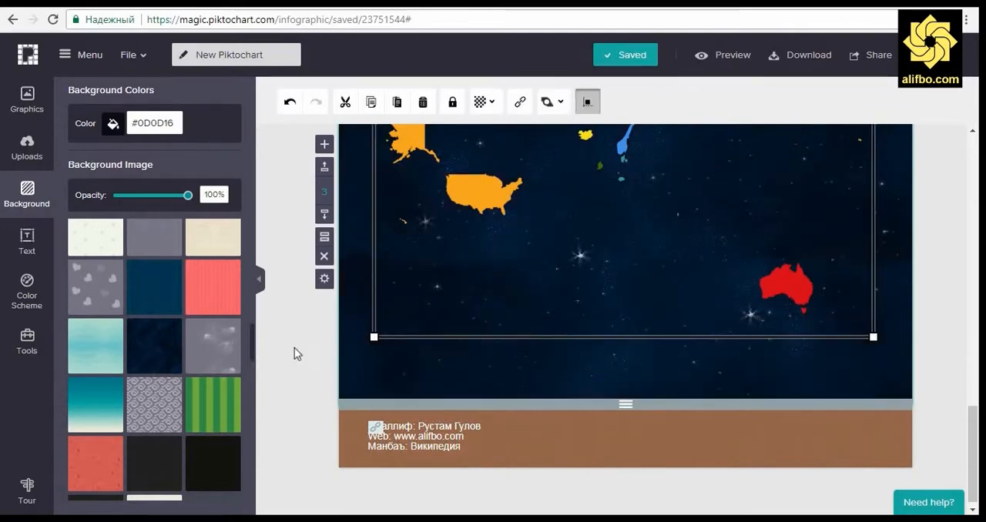
{"action": "scroll", "coordinate": [294, 347], "scroll_direction": "up", "scroll_amount": 3}
{"action": "scroll", "coordinate": [295, 350], "scroll_direction": "down", "scroll_amount": 3}
Step: Apply the plain near-black texture as the world map block's background image
{"action": "left_click", "coordinate": [385, 362]}
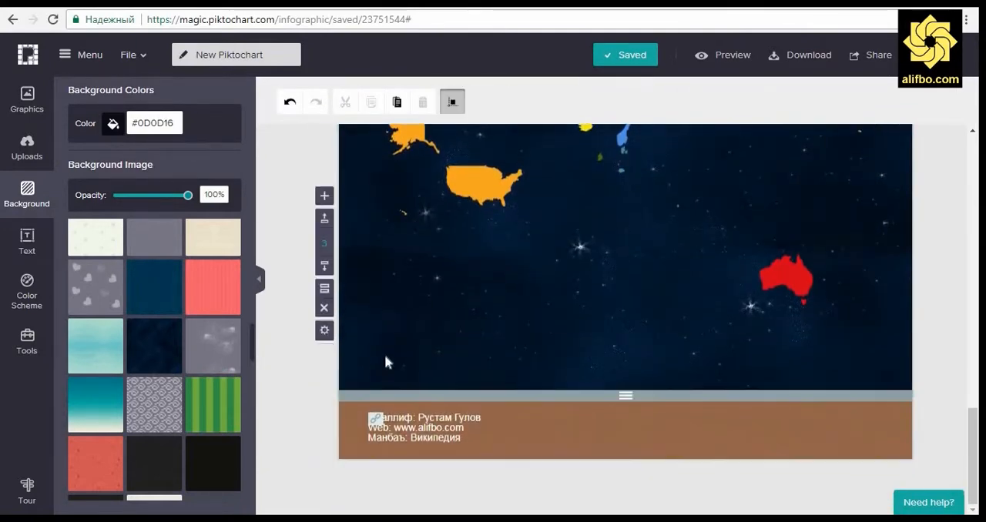
{"action": "left_click", "coordinate": [226, 464]}
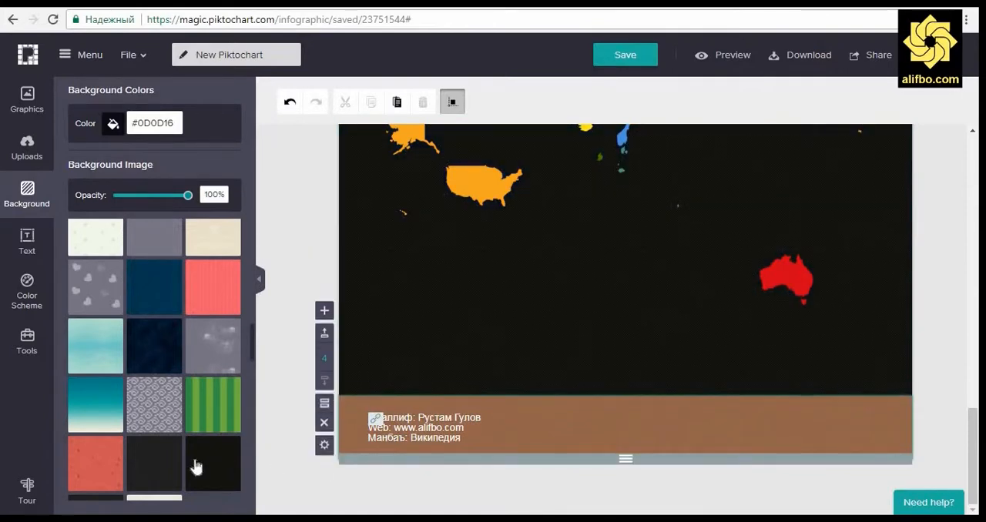
Step: Try the dark charcoal texture as the footer block's background image
{"action": "scroll", "coordinate": [194, 467], "scroll_direction": "down", "scroll_amount": 3}
{"action": "left_click", "coordinate": [85, 311]}
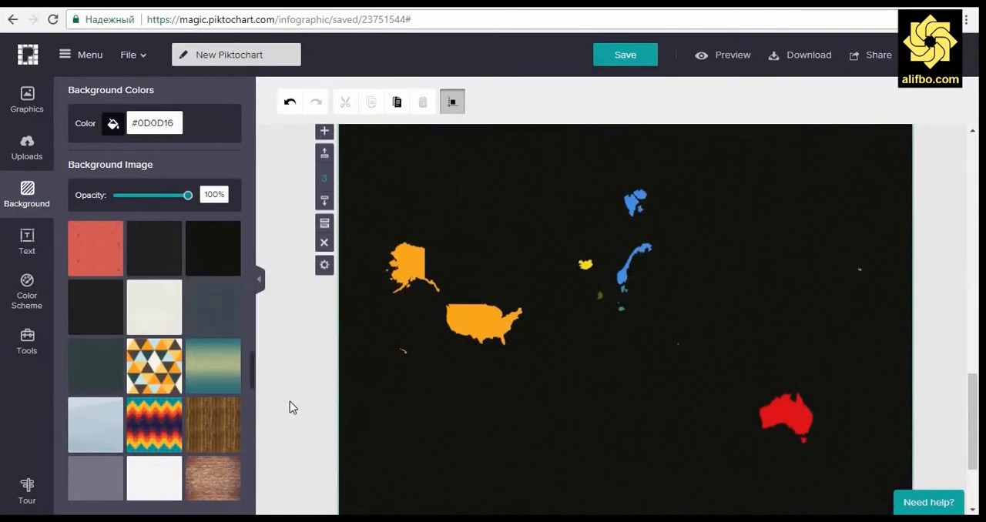
{"action": "scroll", "coordinate": [290, 401], "scroll_direction": "down", "scroll_amount": 2}
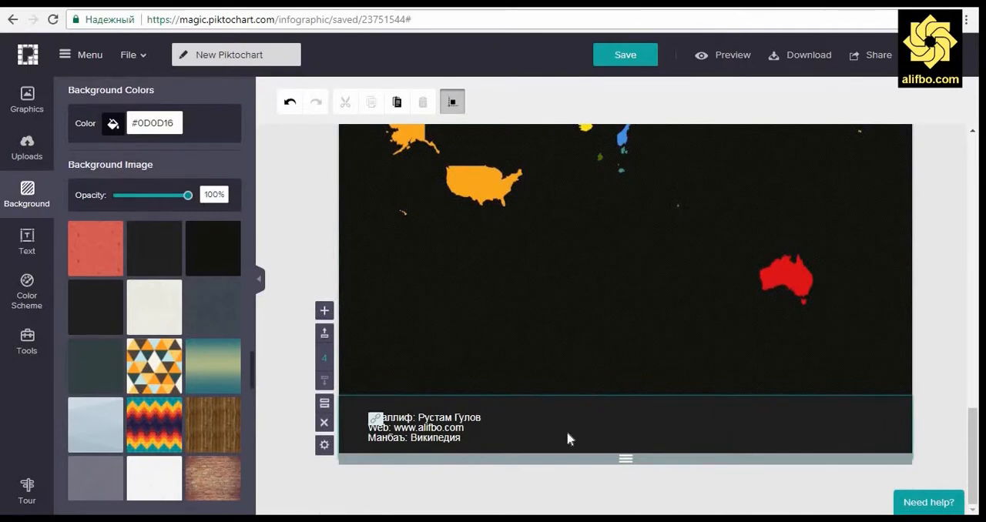
Step: Apply the black texture with a faint pattern as the footer block's background image
{"action": "scroll", "coordinate": [161, 427], "scroll_direction": "down", "scroll_amount": 5}
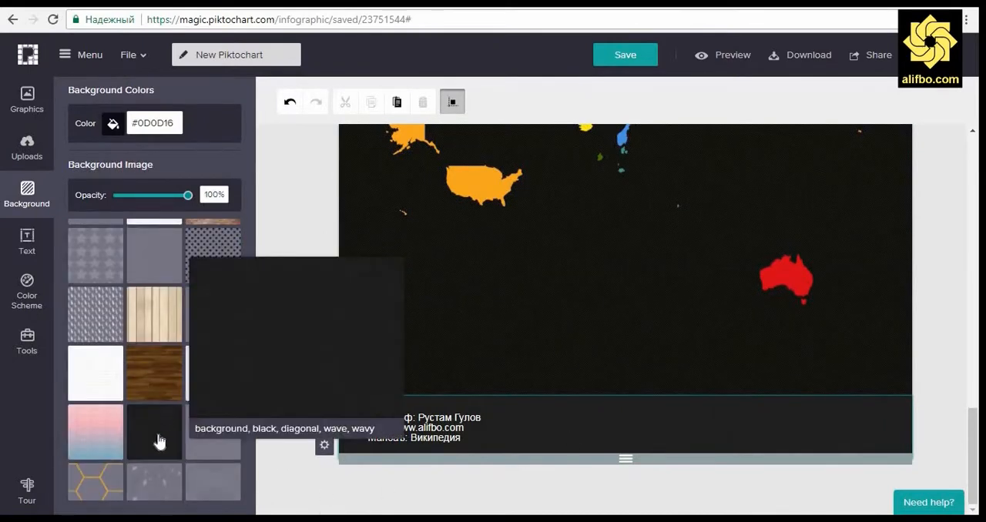
{"action": "scroll", "coordinate": [158, 440], "scroll_direction": "down", "scroll_amount": 6}
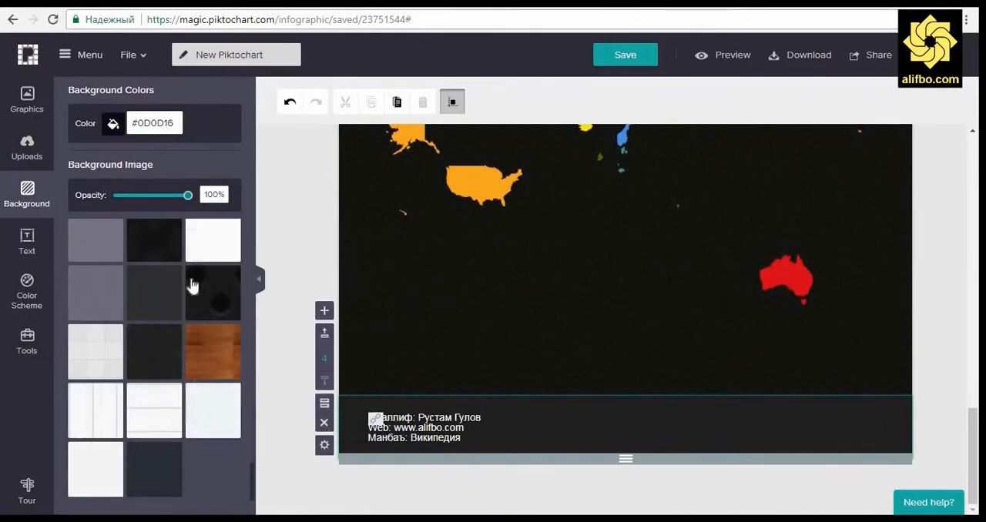
{"action": "left_click", "coordinate": [170, 253]}
{"action": "scroll", "coordinate": [292, 407], "scroll_direction": "down", "scroll_amount": 3}
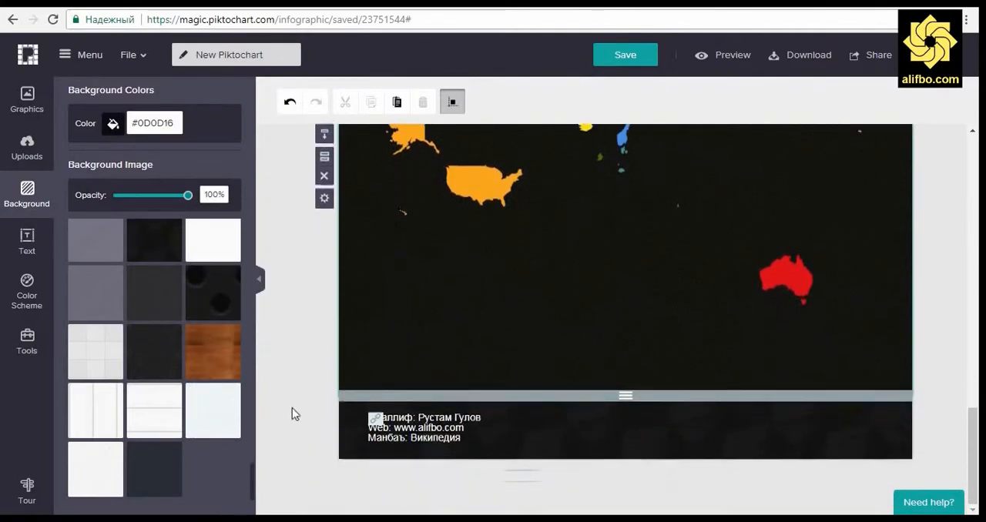
Step: Preview the whole infographic from the title to the footer and return to editing
{"action": "scroll", "coordinate": [946, 321], "scroll_direction": "up", "scroll_amount": 10}
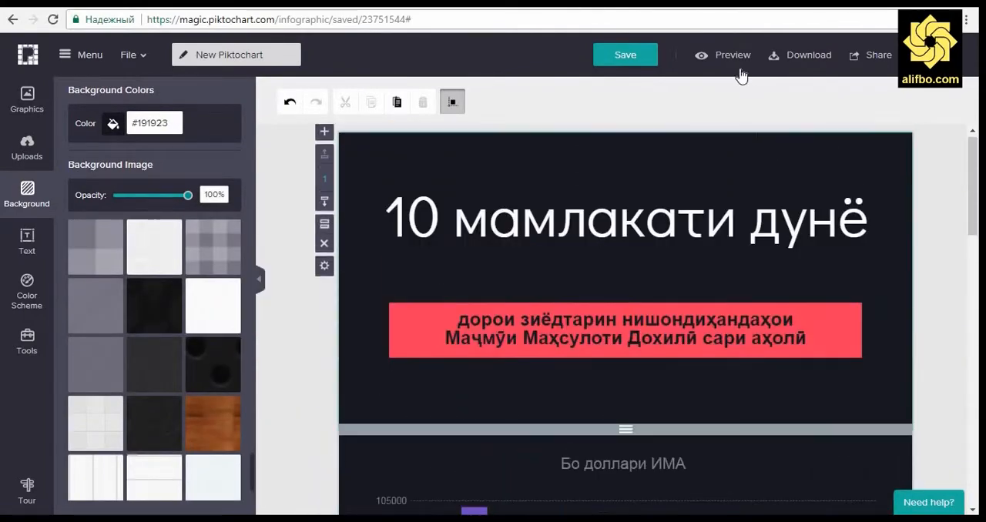
{"action": "left_click", "coordinate": [729, 59]}
{"action": "scroll", "coordinate": [874, 231], "scroll_direction": "down", "scroll_amount": 8}
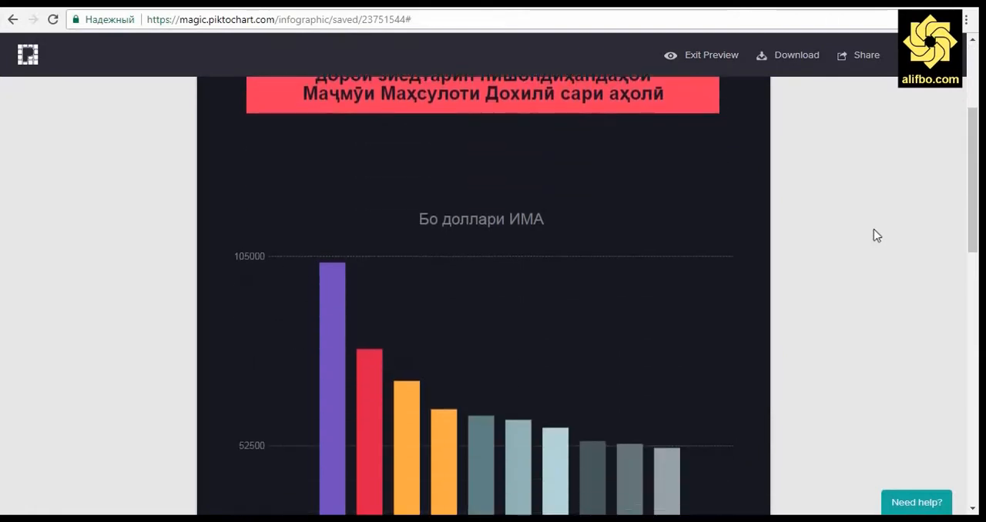
{"action": "scroll", "coordinate": [874, 229], "scroll_direction": "down", "scroll_amount": 5}
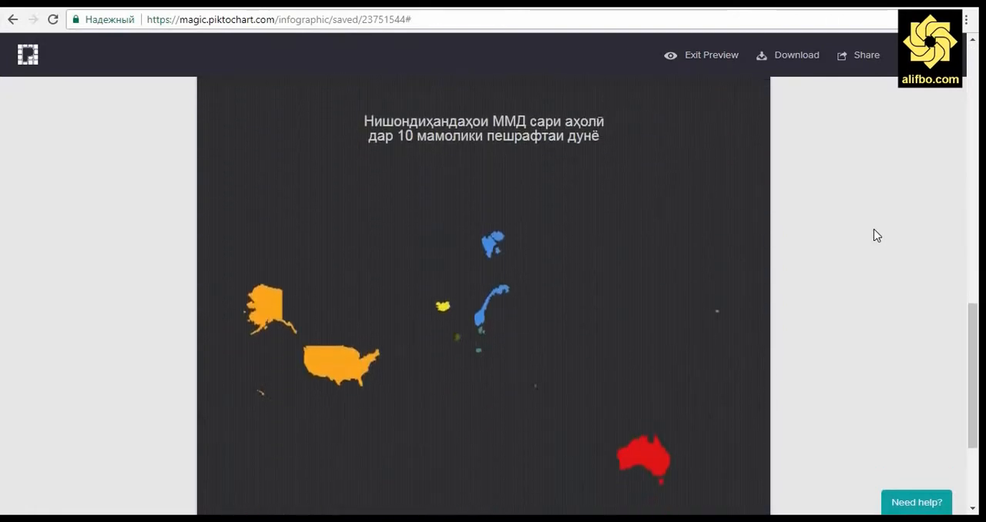
{"action": "mouse_move", "coordinate": [349, 236]}
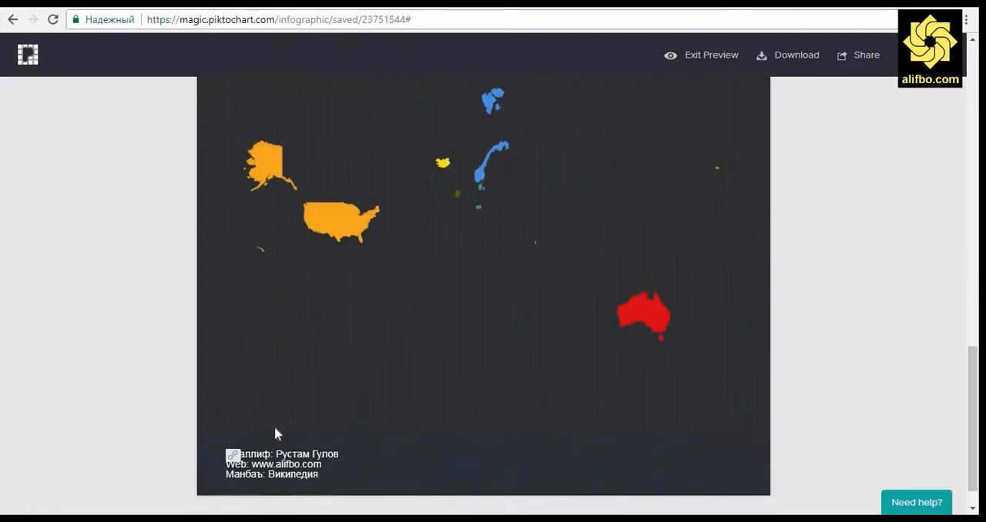
{"action": "left_click", "coordinate": [691, 56]}
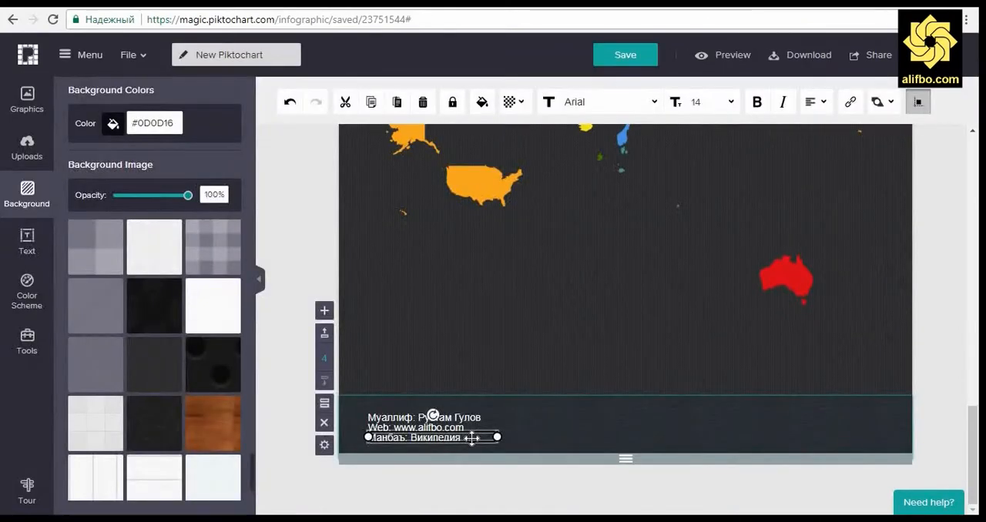
Step: Move the "Манбаъ: Википедия" source line to the right end of the footer block, level with the author line
{"action": "left_click_drag", "start_coordinate": [463, 434], "coordinate": [871, 416]}
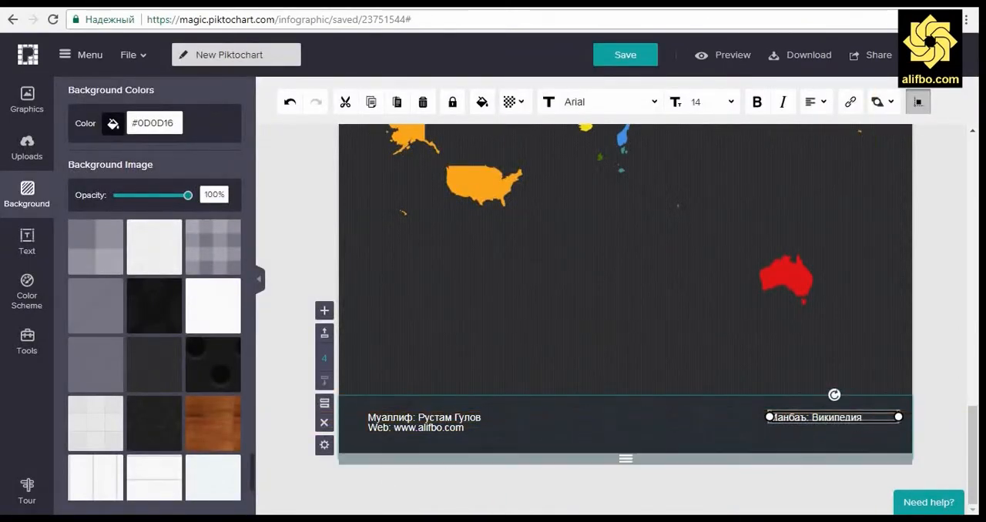
{"action": "left_click", "coordinate": [881, 112]}
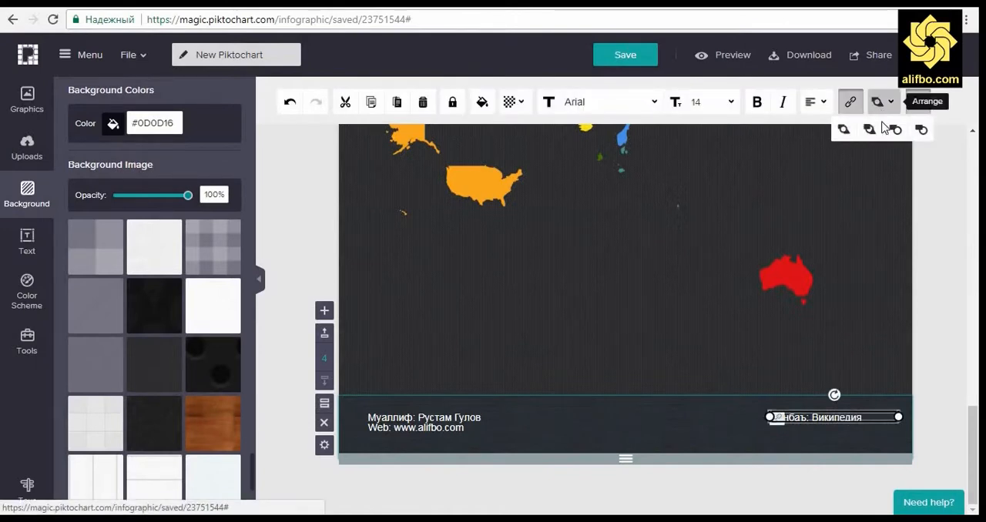
{"action": "left_click", "coordinate": [948, 228]}
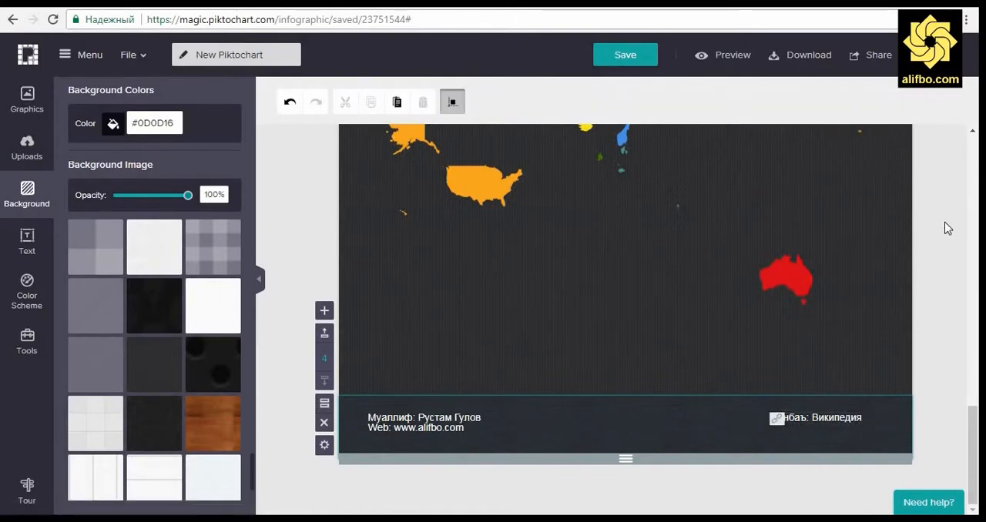
Step: Preview the infographic again, check the chart, map and rearranged footer, and return to editing
{"action": "scroll", "coordinate": [847, 231], "scroll_direction": "up", "scroll_amount": 15}
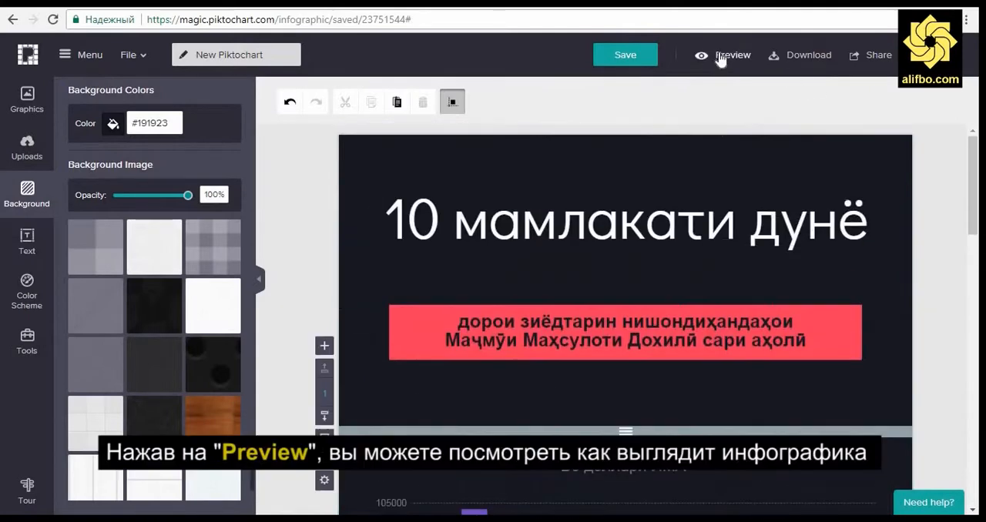
{"action": "left_click", "coordinate": [723, 55]}
{"action": "scroll", "coordinate": [824, 194], "scroll_direction": "down", "scroll_amount": 8}
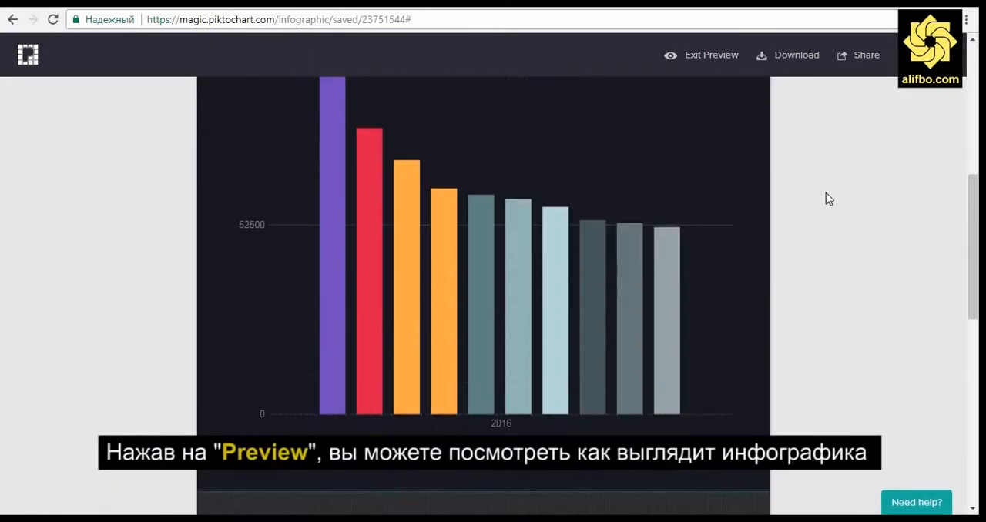
{"action": "scroll", "coordinate": [832, 201], "scroll_direction": "down", "scroll_amount": 4}
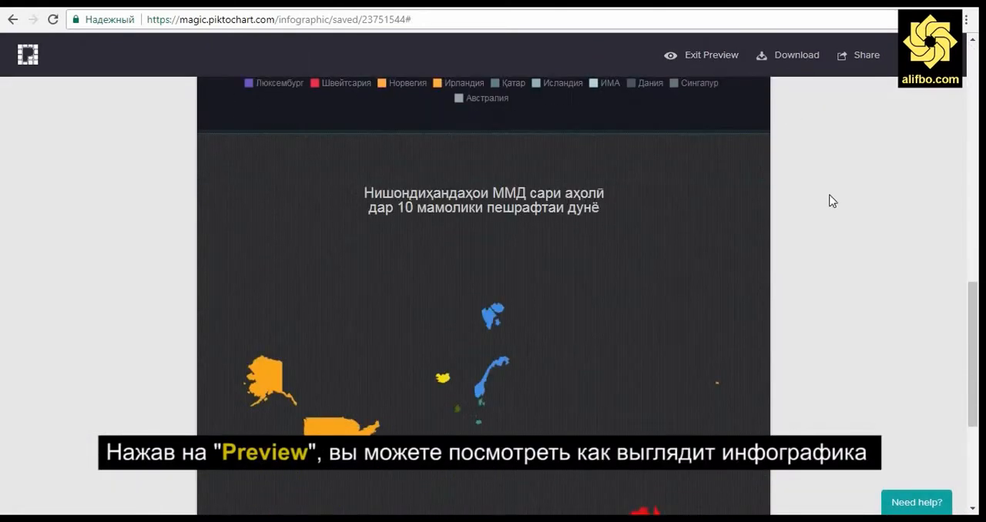
{"action": "scroll", "coordinate": [832, 201], "scroll_direction": "up", "scroll_amount": 12}
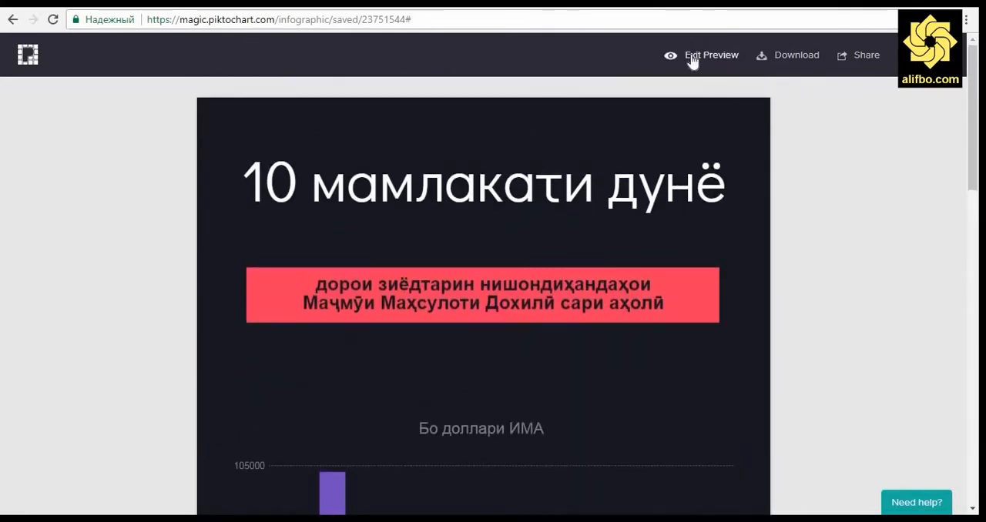
{"action": "left_click", "coordinate": [692, 59]}
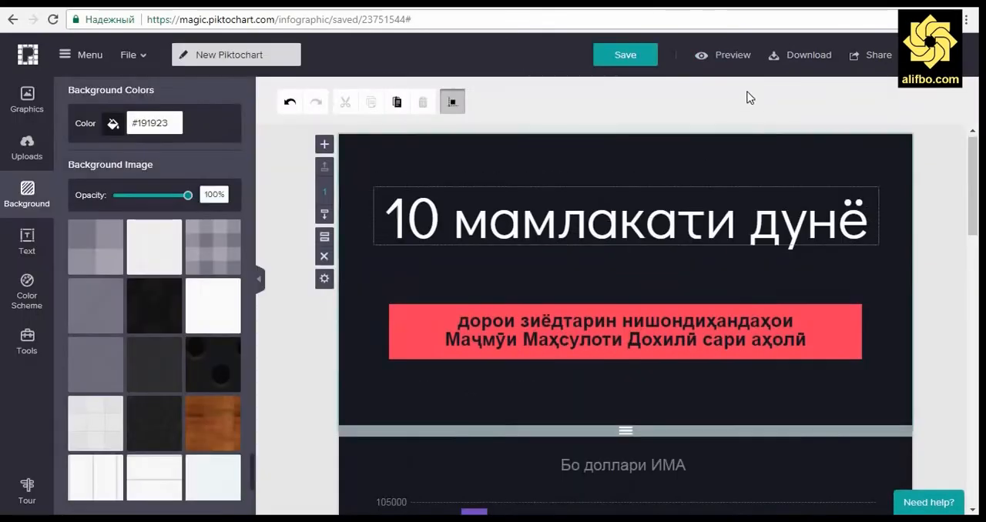
Step: Save the infographic, rename it "10 мамлакат мувофиқи ММД" and save it under that name
{"action": "left_click", "coordinate": [626, 55]}
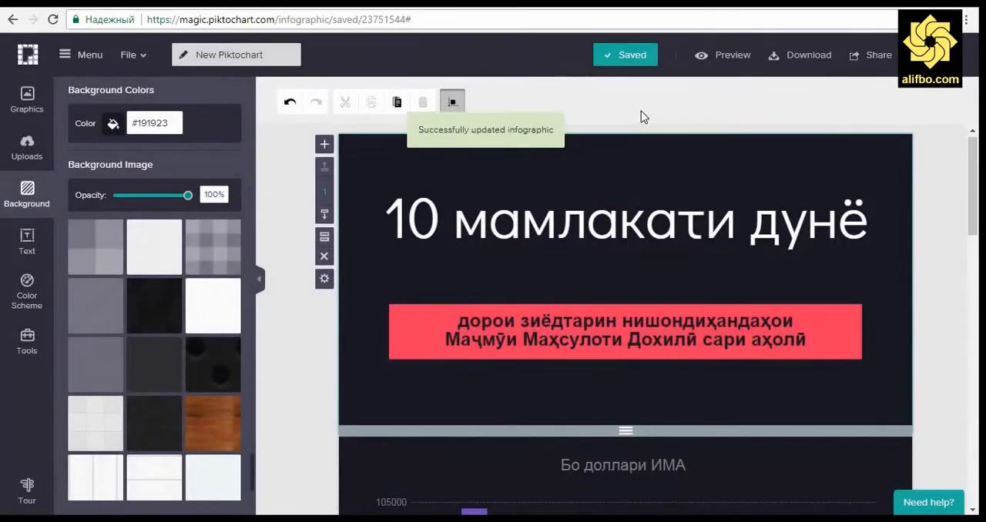
{"action": "left_click", "coordinate": [239, 56]}
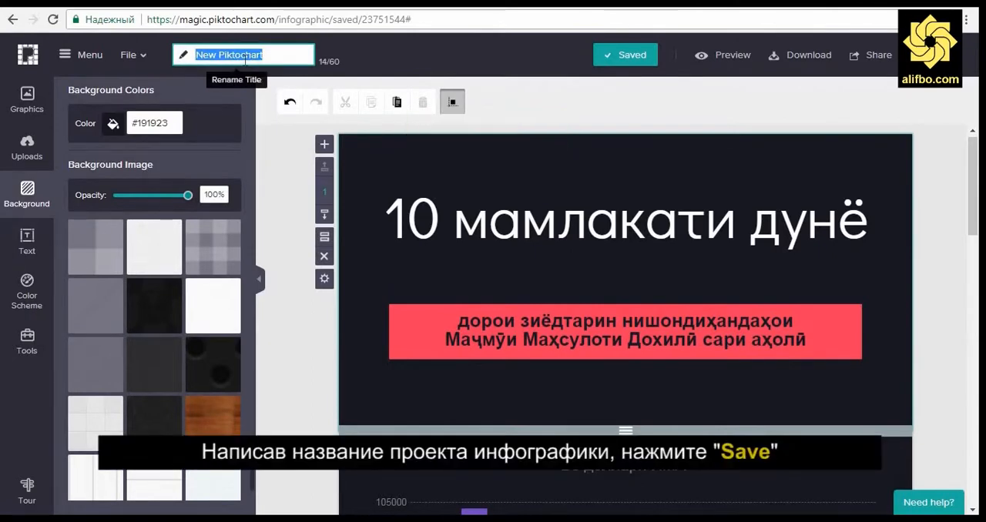
{"action": "type", "text": "10 мамлакат мувофи"}
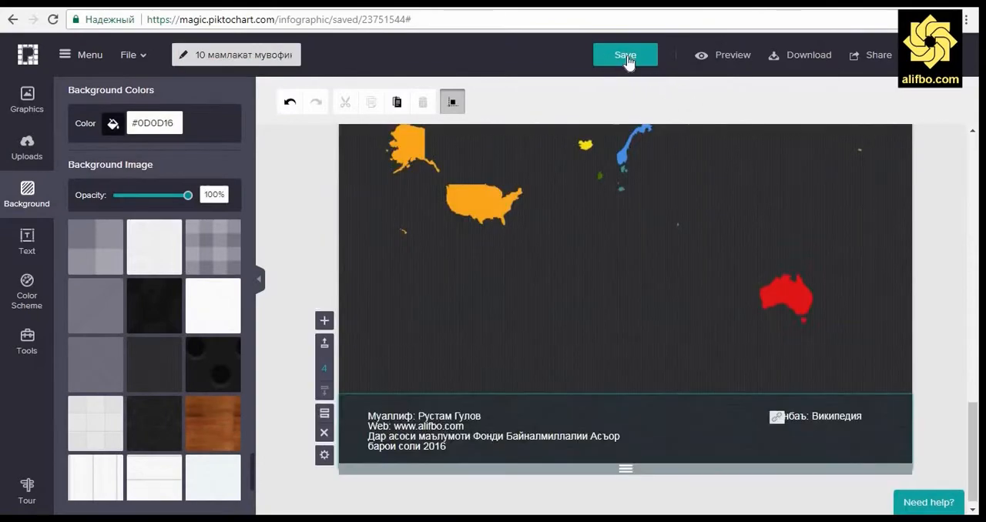
{"action": "left_click", "coordinate": [628, 61]}
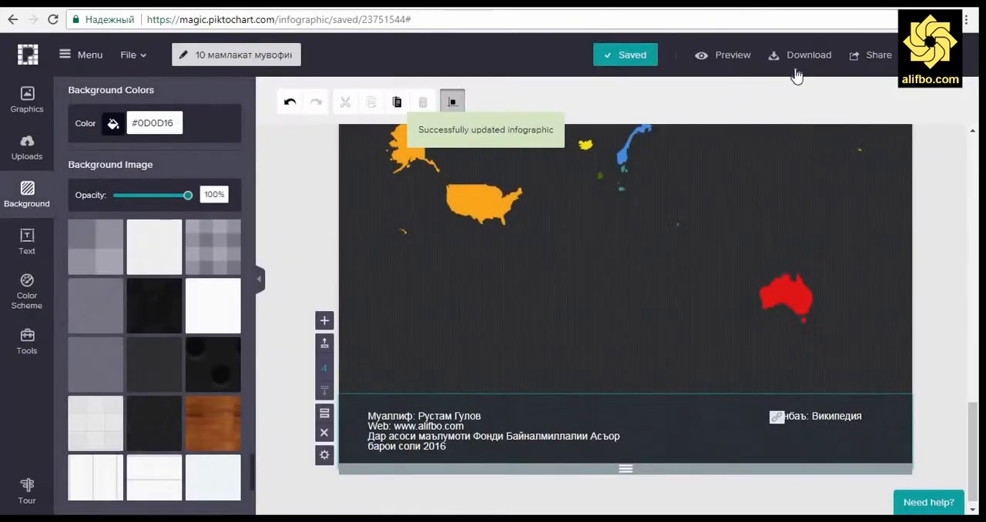
Step: Download the infographic as a Medium-size (1200 x 2994 px) JPEG image
{"action": "left_click", "coordinate": [794, 54]}
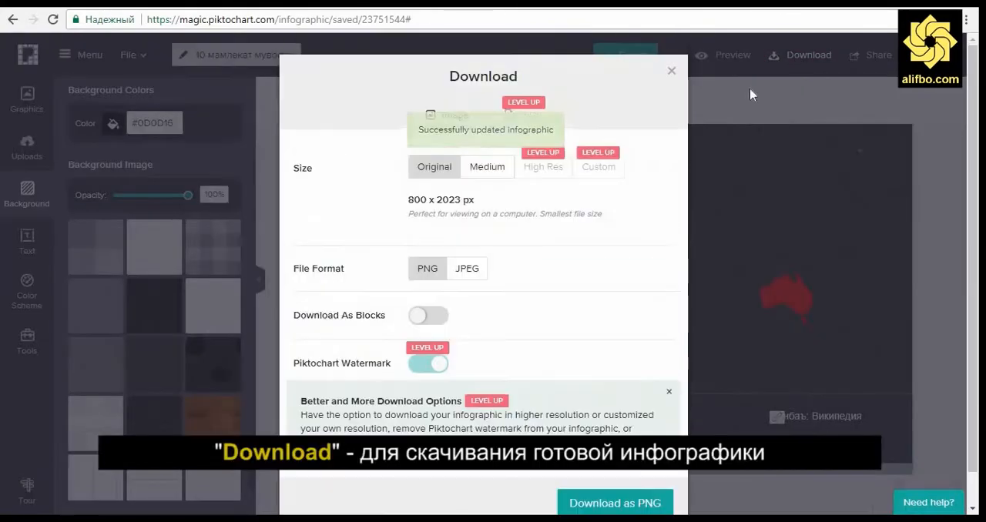
{"action": "left_click", "coordinate": [489, 170]}
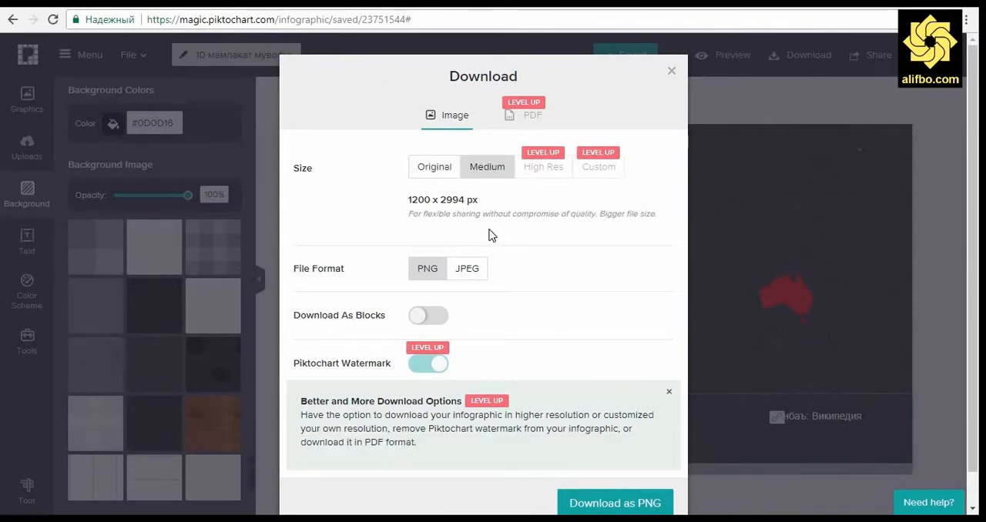
{"action": "scroll", "coordinate": [598, 255], "scroll_direction": "down", "scroll_amount": 1}
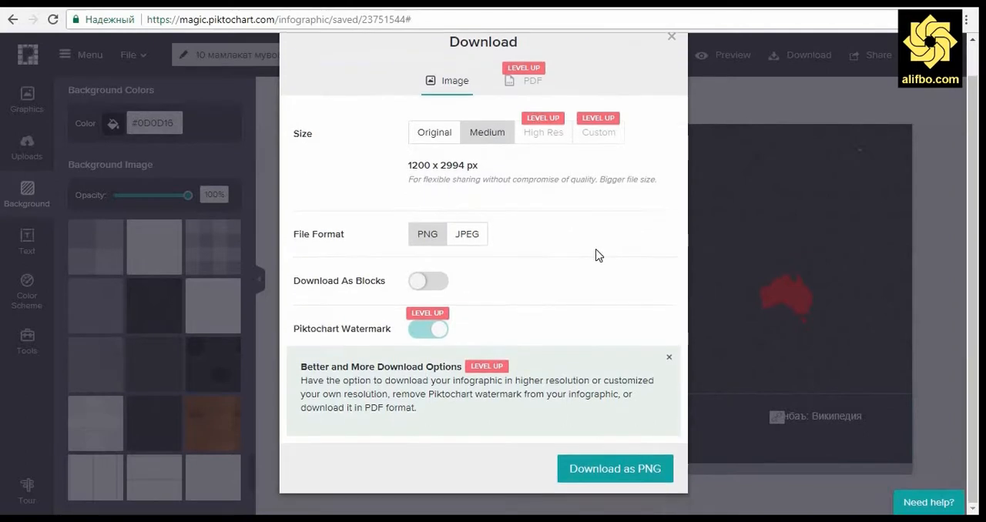
{"action": "left_click", "coordinate": [477, 242]}
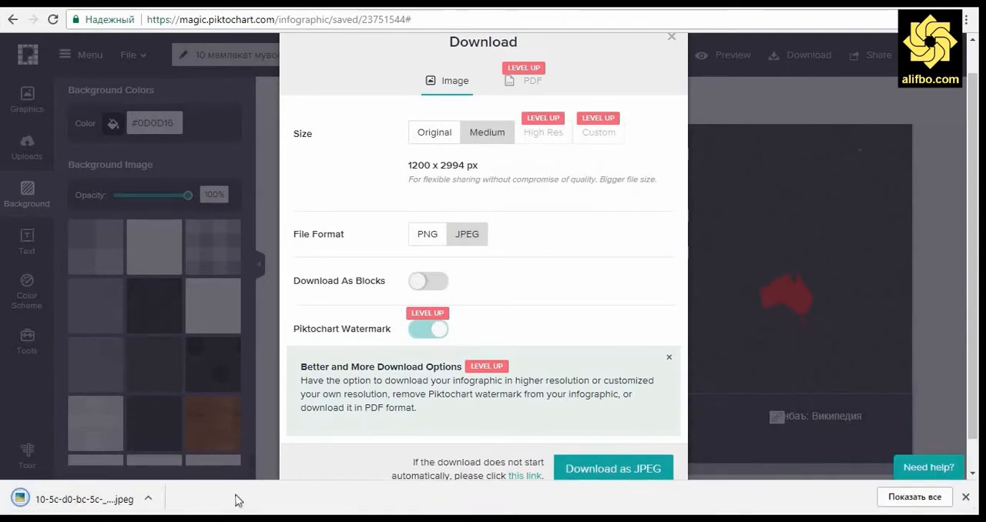
Step: Open the downloaded JPEG in Picasa Photo Viewer, examine the title, chart, map and footer up close, and close the viewer
{"action": "left_click", "coordinate": [78, 497]}
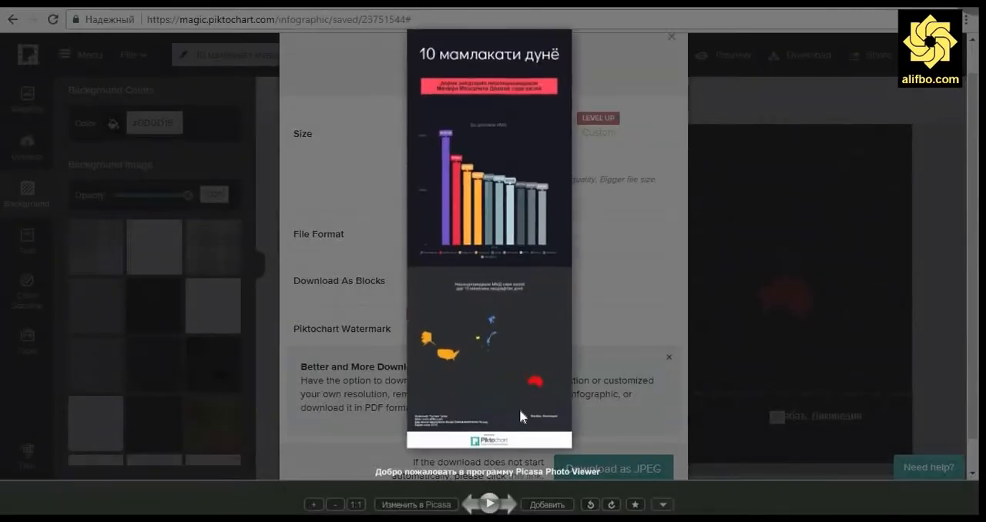
{"action": "scroll", "coordinate": [492, 164], "scroll_direction": "up", "scroll_amount": 4}
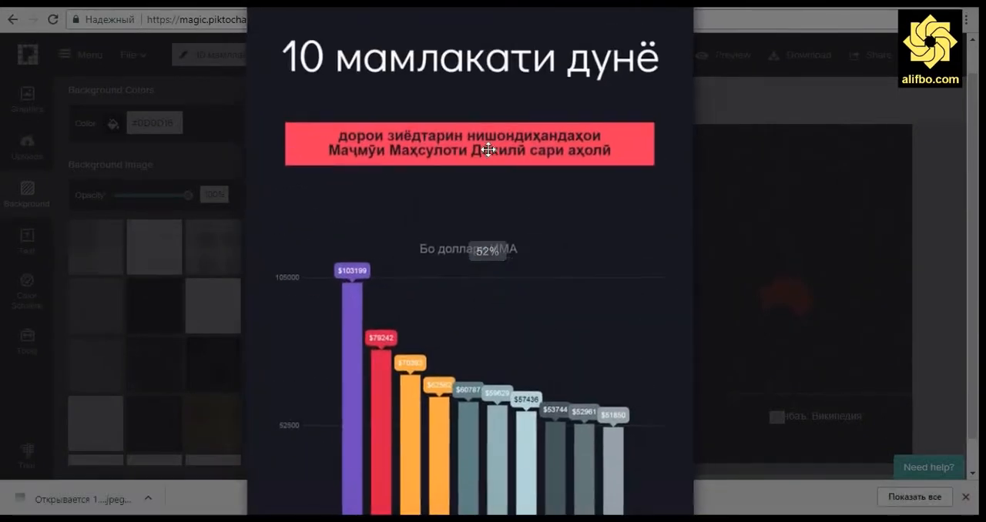
{"action": "left_click_drag", "start_coordinate": [500, 148], "coordinate": [518, 56]}
{"action": "left_click_drag", "start_coordinate": [508, 309], "coordinate": [499, 104]}
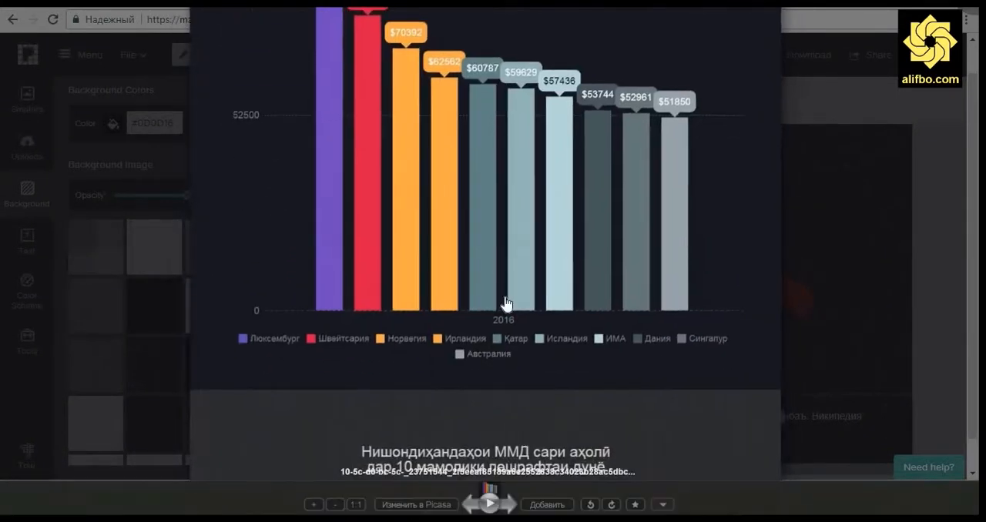
{"action": "left_click_drag", "start_coordinate": [510, 393], "coordinate": [521, 208]}
{"action": "left_click_drag", "start_coordinate": [521, 463], "coordinate": [515, 151]}
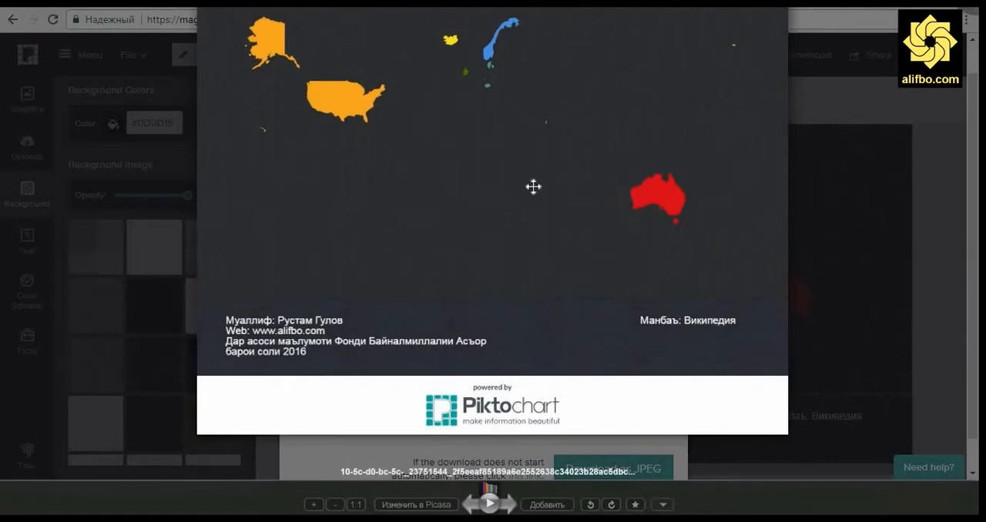
{"action": "left_click_drag", "start_coordinate": [534, 63], "coordinate": [557, 354]}
{"action": "left_click_drag", "start_coordinate": [561, 71], "coordinate": [560, 350]}
{"action": "left_click_drag", "start_coordinate": [561, 100], "coordinate": [557, 342]}
{"action": "scroll", "coordinate": [389, 178], "scroll_direction": "up", "scroll_amount": 3}
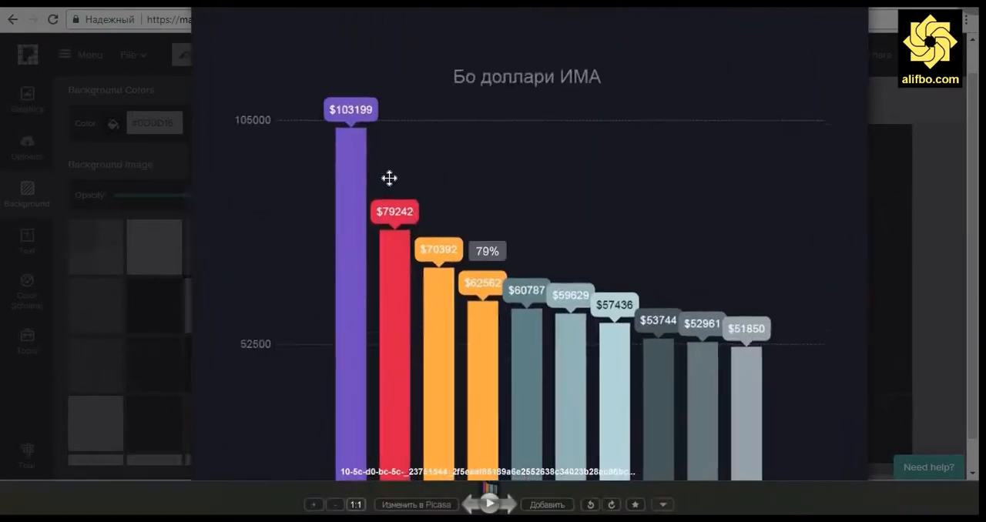
{"action": "left_click_drag", "start_coordinate": [531, 84], "coordinate": [470, 376]}
{"action": "left_click_drag", "start_coordinate": [445, 123], "coordinate": [441, 134]}
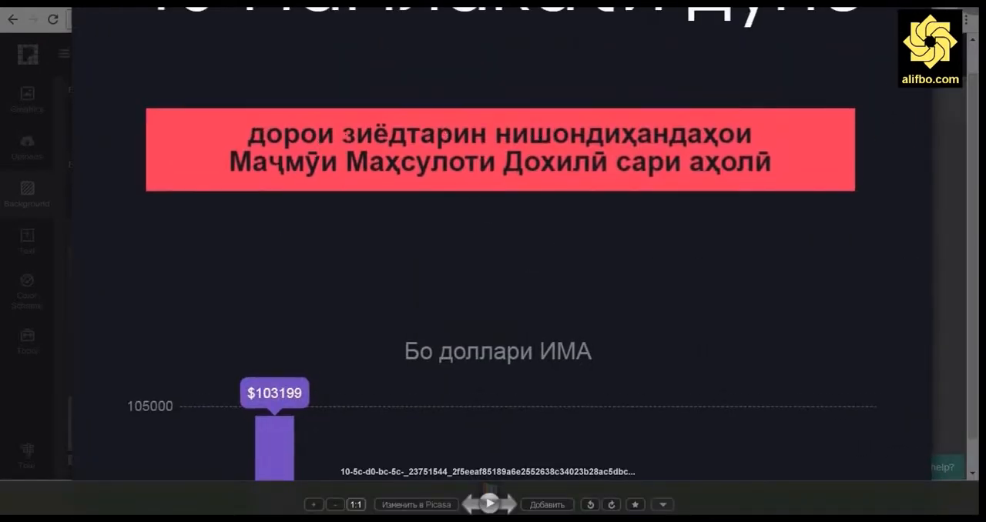
{"action": "key", "text": "Escape"}
Step: Set the download file format to PNG and close the download settings
{"action": "left_click", "coordinate": [427, 234]}
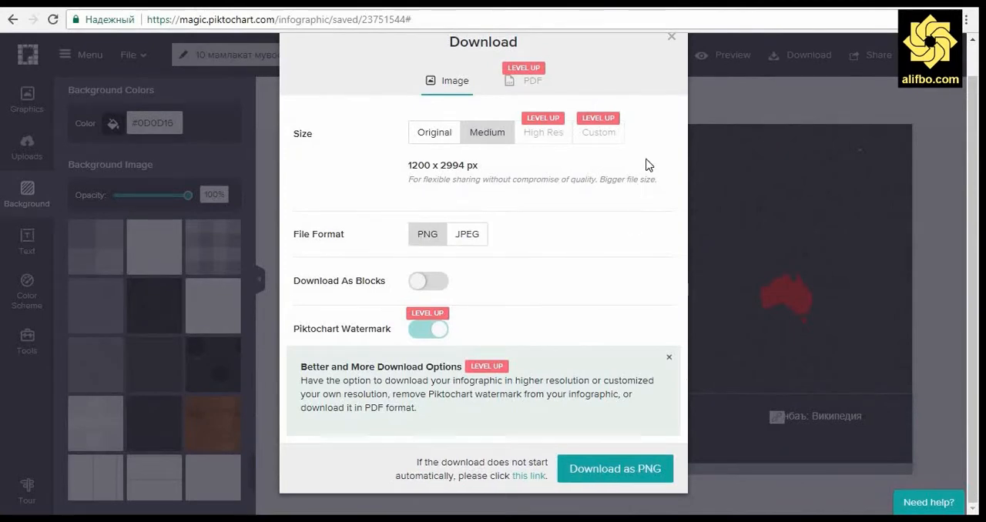
{"action": "left_click", "coordinate": [671, 36]}
Step: Publish the infographic with its sharing visibility set to Public and accept the generated link
{"action": "left_click", "coordinate": [874, 55]}
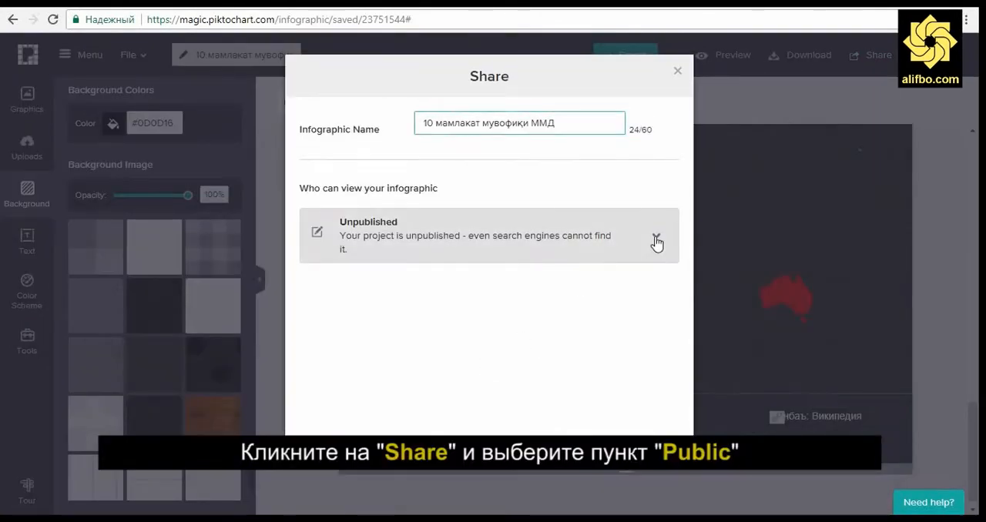
{"action": "left_click", "coordinate": [655, 239]}
{"action": "left_click", "coordinate": [385, 301]}
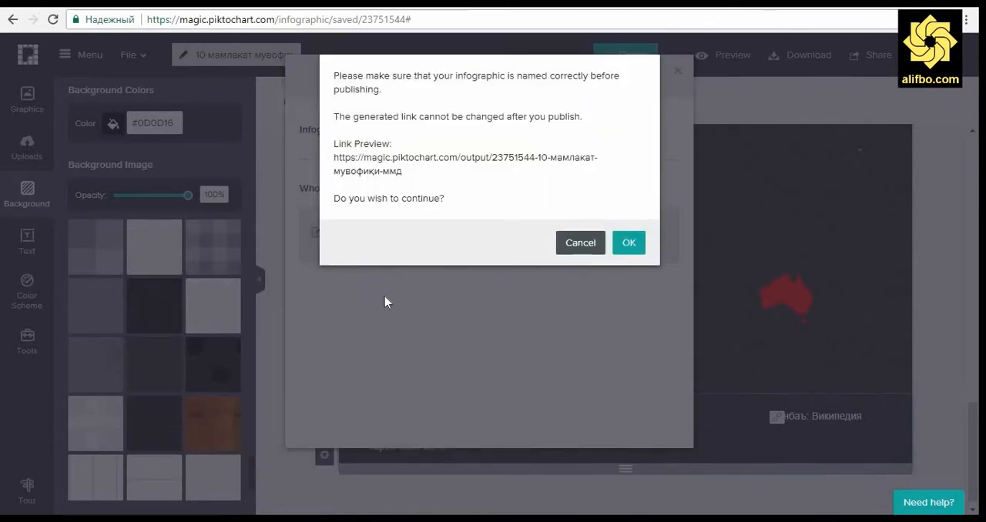
{"action": "left_click", "coordinate": [630, 244]}
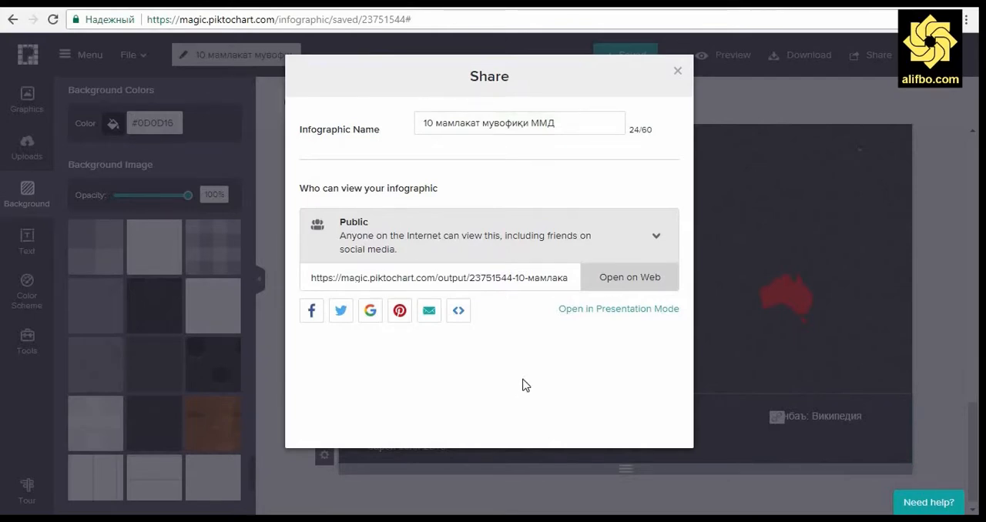
Step: Show the infographic's website embed code and copy the iframe version with a width of 800 px
{"action": "left_click", "coordinate": [454, 312]}
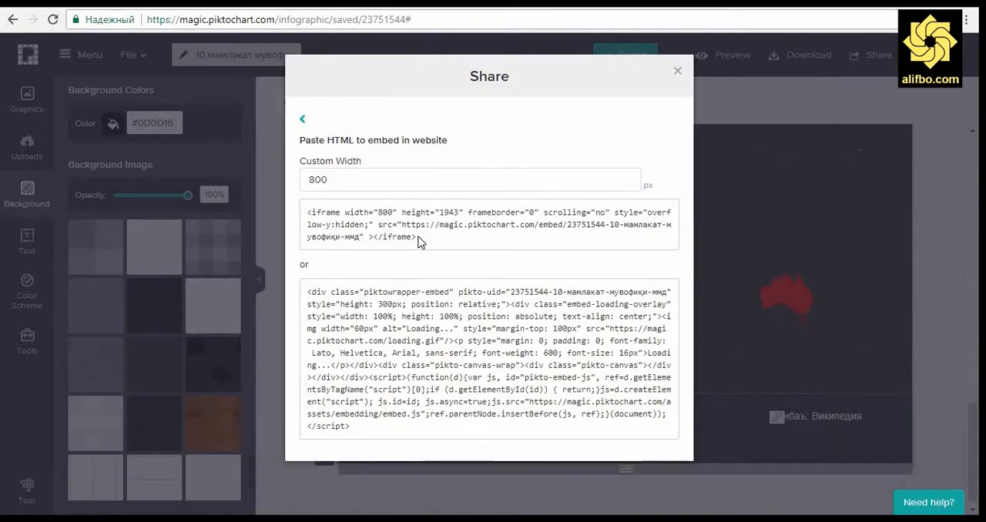
{"action": "left_click_drag", "start_coordinate": [420, 242], "coordinate": [300, 216]}
{"action": "right_click", "coordinate": [334, 219]}
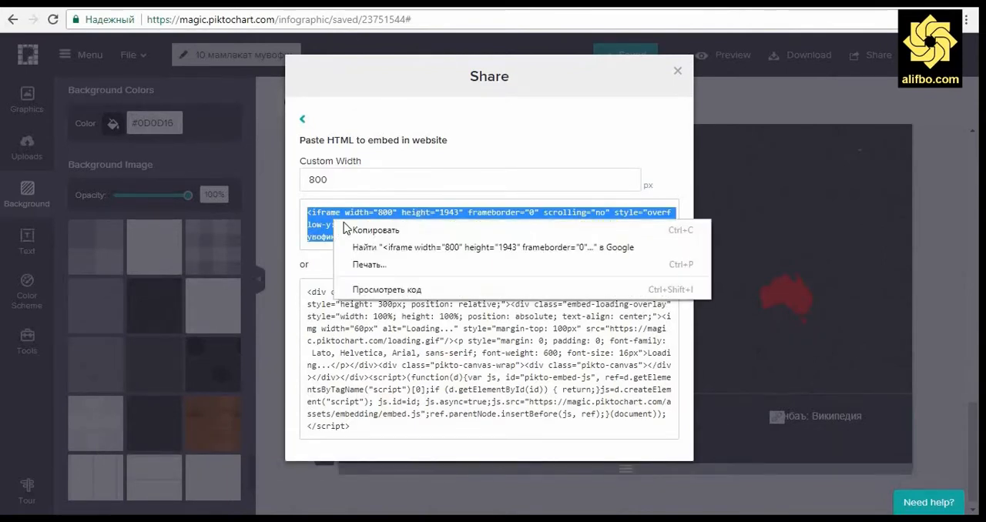
{"action": "left_click", "coordinate": [370, 229]}
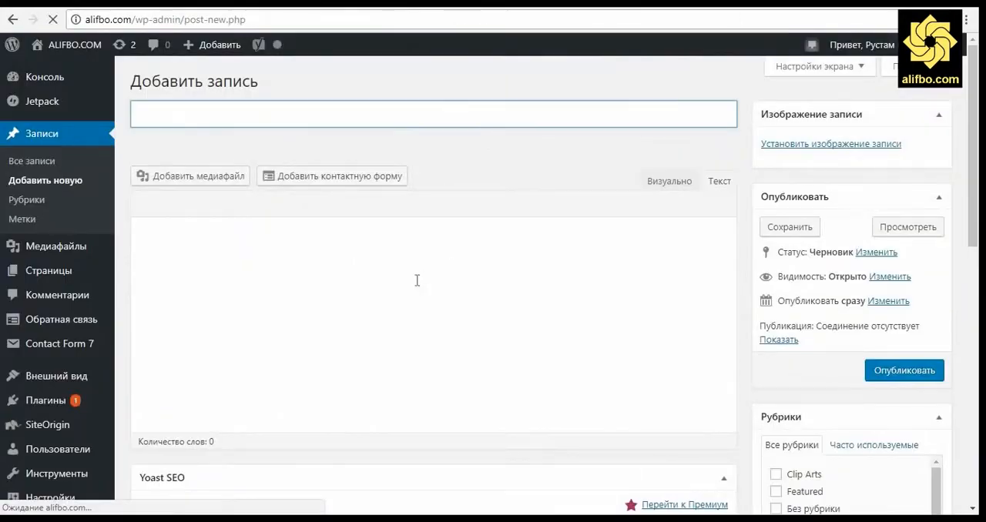
Step: Switch to the new WordPress post on alifbo.com and paste the iframe embed code into its text body
{"action": "right_click", "coordinate": [318, 256]}
{"action": "left_click", "coordinate": [371, 340]}
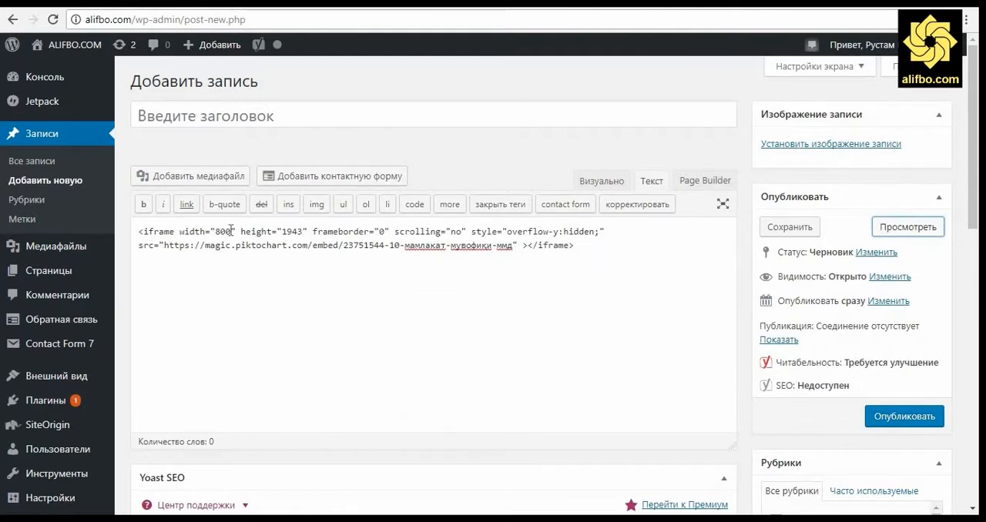
Step: Set the iframe width to 100% in the post's embed code and preview the post with the embedded infographic
{"action": "left_click_drag", "start_coordinate": [232, 231], "coordinate": [217, 231]}
{"action": "type", "text": "100%"}
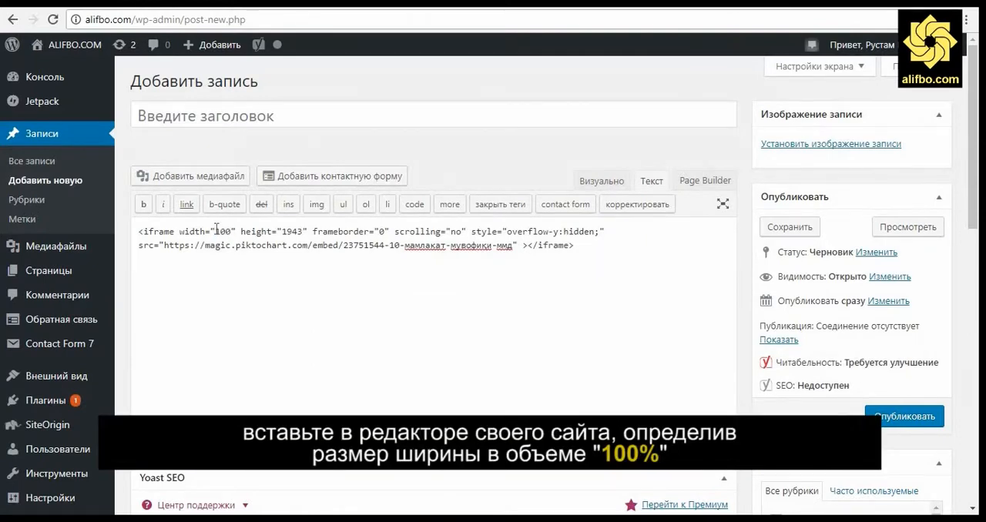
{"action": "left_click", "coordinate": [907, 227]}
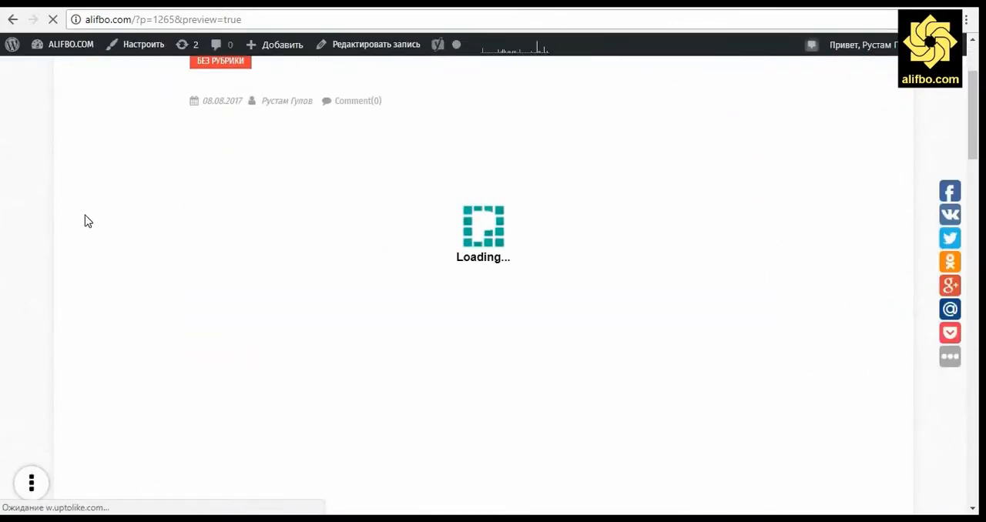
{"action": "scroll", "coordinate": [87, 221], "scroll_direction": "down", "scroll_amount": 15}
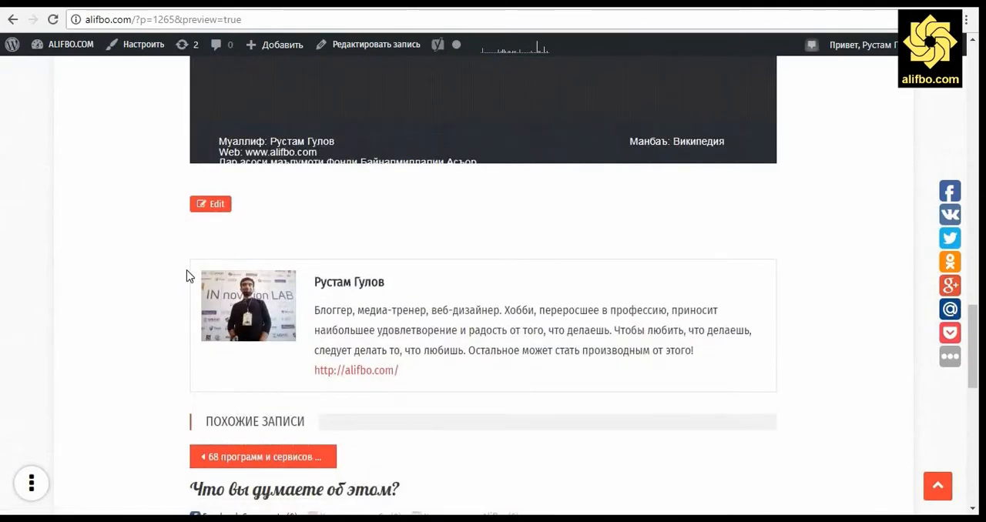
{"action": "left_click_drag", "start_coordinate": [776, 229], "coordinate": [776, 266]}
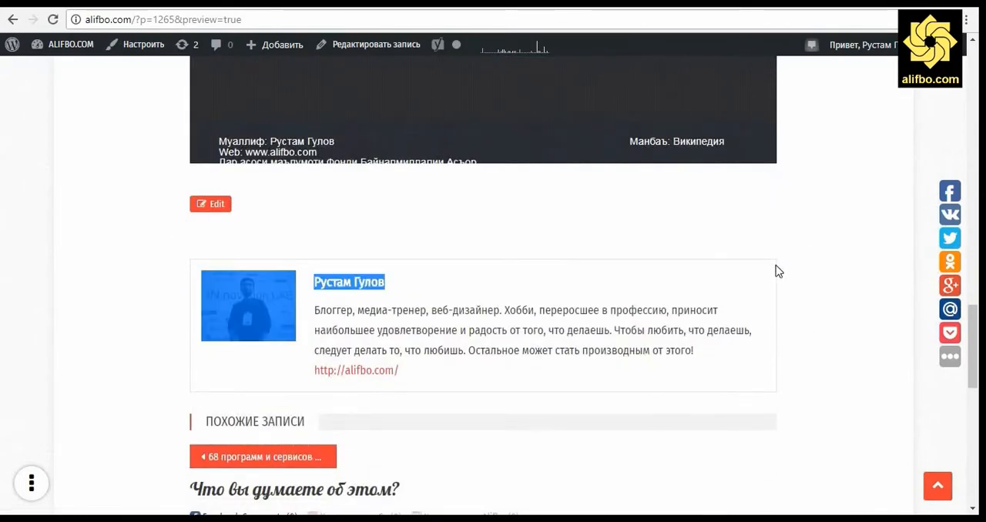
{"action": "left_click", "coordinate": [821, 235]}
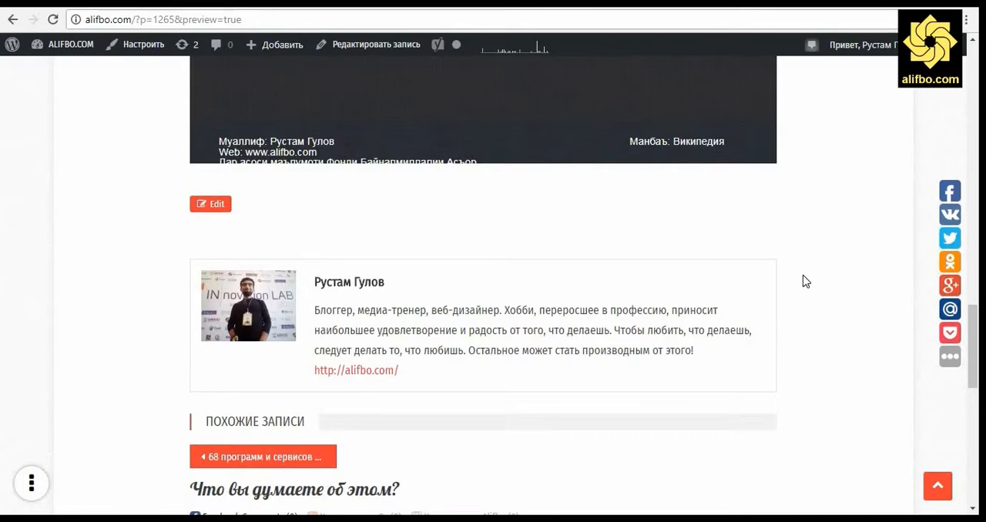
{"action": "scroll", "coordinate": [806, 282], "scroll_direction": "down", "scroll_amount": 3}
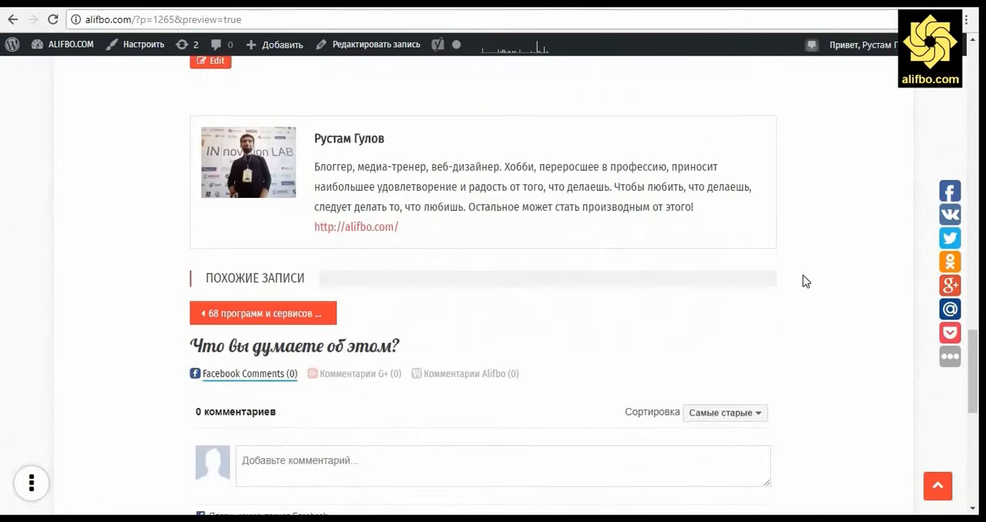
{"action": "scroll", "coordinate": [806, 282], "scroll_direction": "up", "scroll_amount": 10}
{"action": "scroll", "coordinate": [805, 282], "scroll_direction": "up", "scroll_amount": 10}
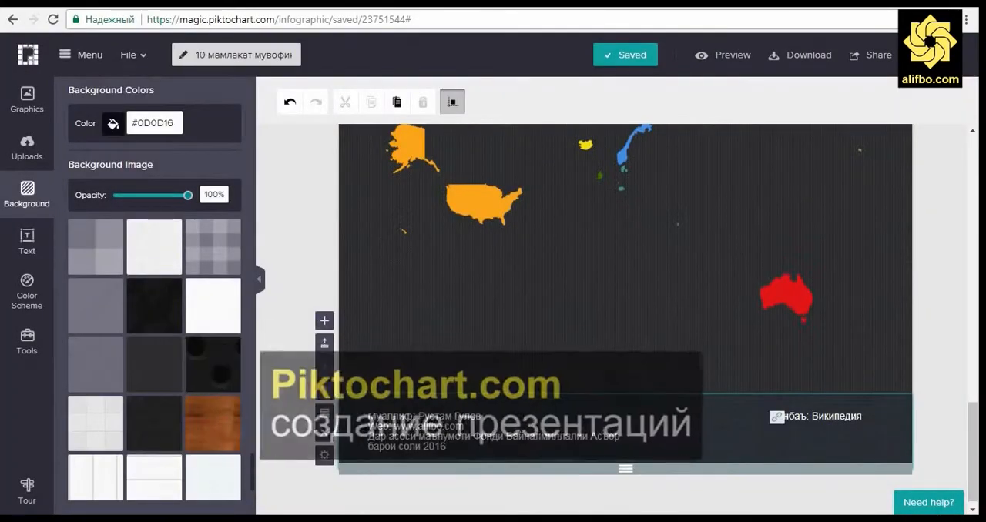
Step: Switch back to Piktochart, browse the free presentation templates and start a new presentation from the Education Basic template
{"action": "left_click", "coordinate": [30, 57]}
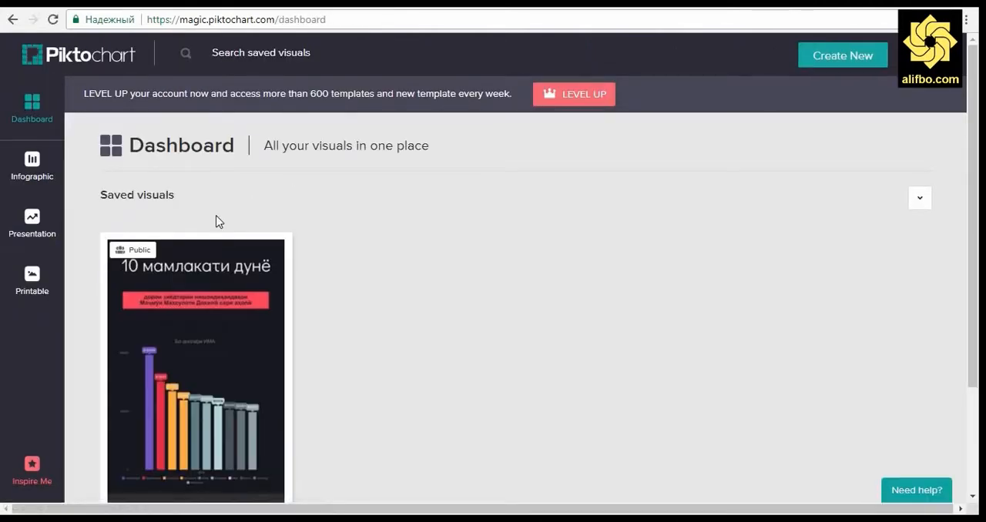
{"action": "left_click", "coordinate": [35, 227]}
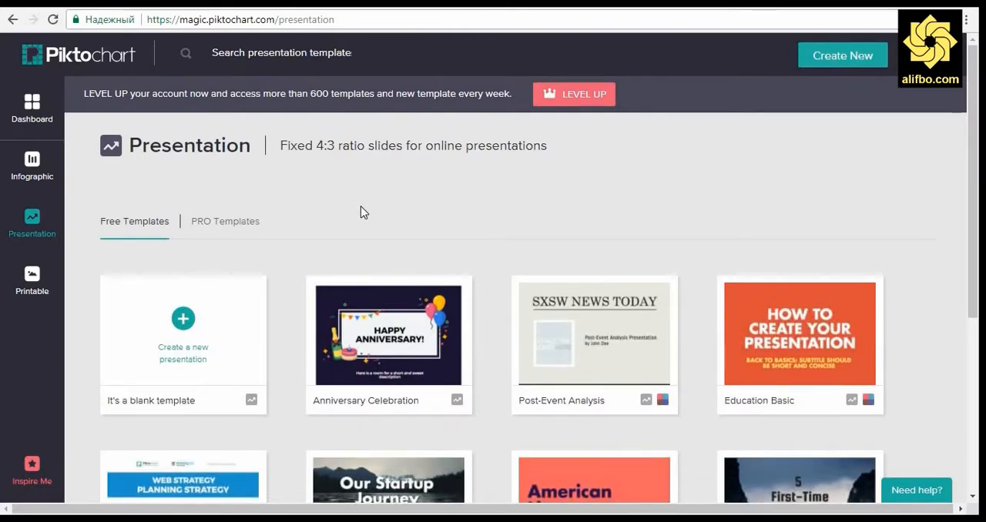
{"action": "scroll", "coordinate": [910, 229], "scroll_direction": "down", "scroll_amount": 3}
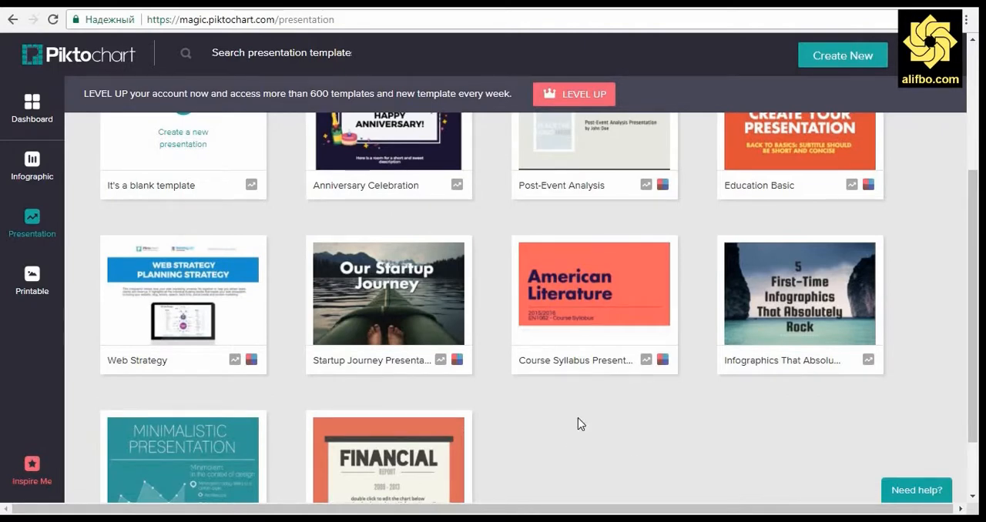
{"action": "scroll", "coordinate": [580, 423], "scroll_direction": "down", "scroll_amount": 1}
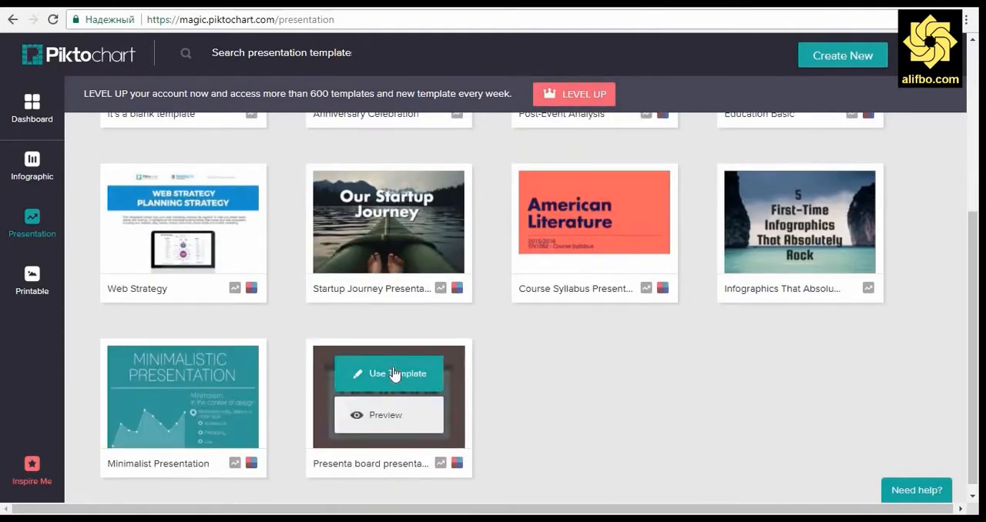
{"action": "scroll", "coordinate": [735, 340], "scroll_direction": "up", "scroll_amount": 4}
{"action": "scroll", "coordinate": [716, 378], "scroll_direction": "down", "scroll_amount": 1}
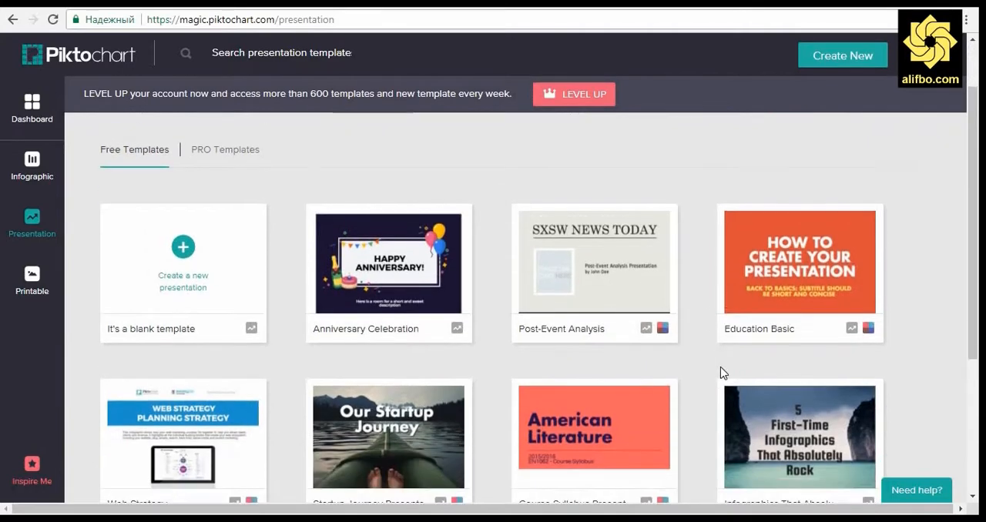
{"action": "left_click", "coordinate": [808, 245]}
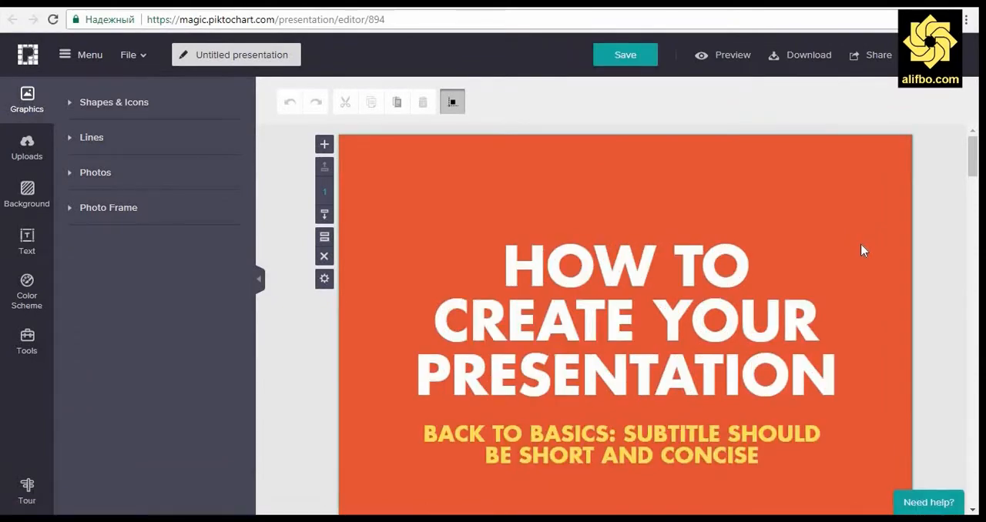
Step: Look through the template's slides down to the closing Thank You slide, dismissing the Group Objects tip
{"action": "scroll", "coordinate": [946, 299], "scroll_direction": "down", "scroll_amount": 5}
{"action": "scroll", "coordinate": [946, 298], "scroll_direction": "down", "scroll_amount": 8}
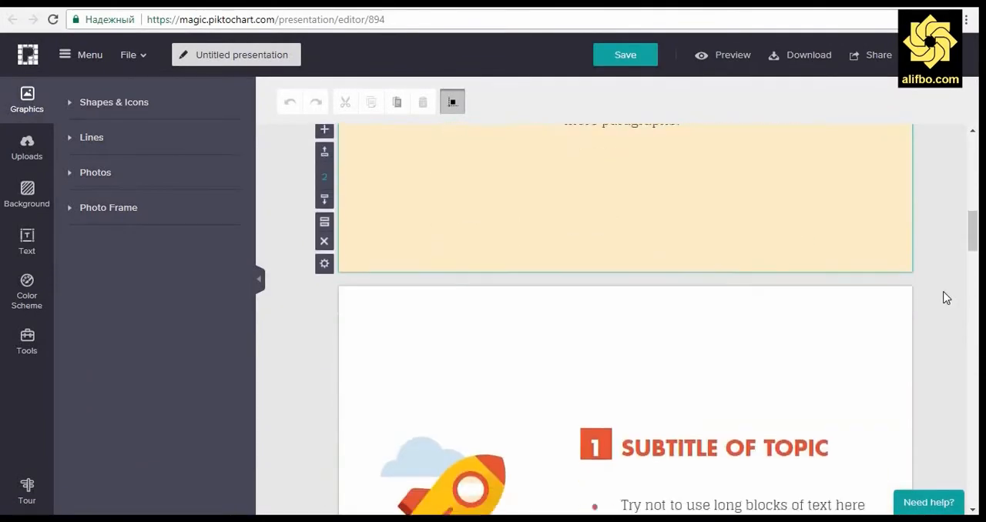
{"action": "key", "text": "ctrl+a"}
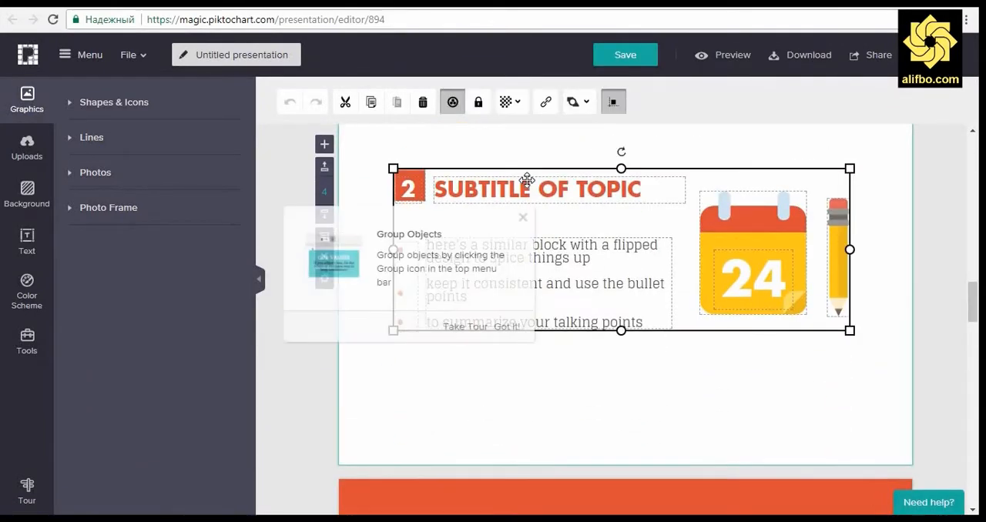
{"action": "left_click", "coordinate": [925, 296]}
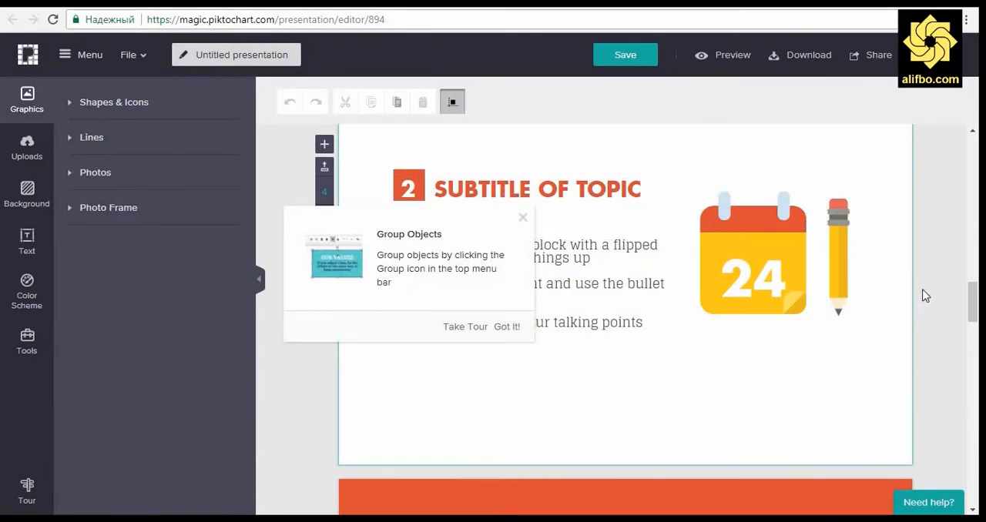
{"action": "left_click", "coordinate": [505, 327]}
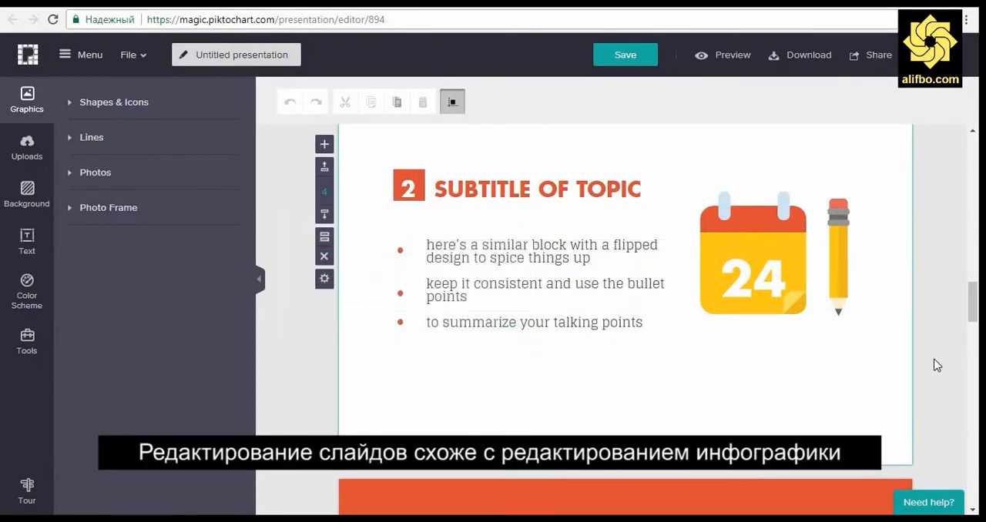
{"action": "scroll", "coordinate": [936, 364], "scroll_direction": "down", "scroll_amount": 10}
{"action": "scroll", "coordinate": [937, 365], "scroll_direction": "down", "scroll_amount": 10}
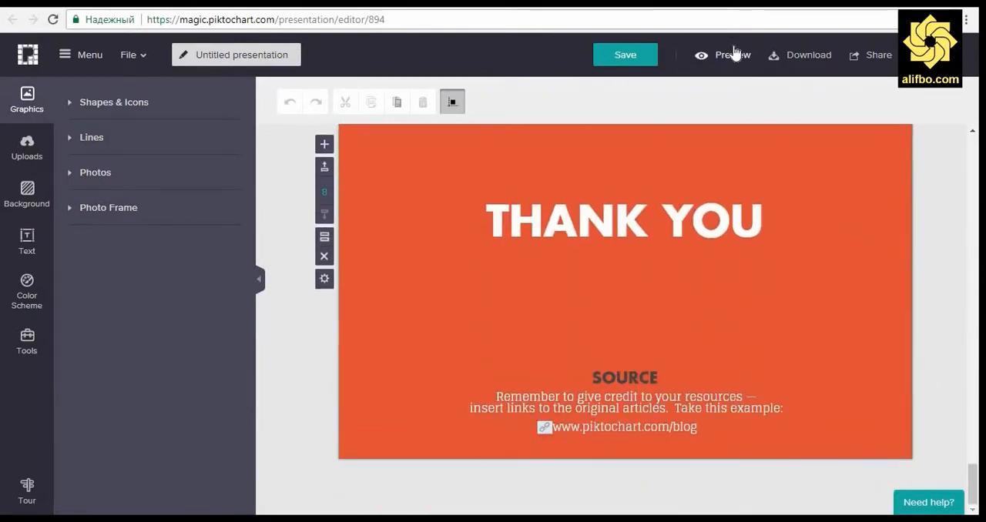
Step: Preview the presentation from its title slide through to the last slide
{"action": "left_click", "coordinate": [729, 60]}
{"action": "scroll", "coordinate": [854, 317], "scroll_direction": "down", "scroll_amount": 5}
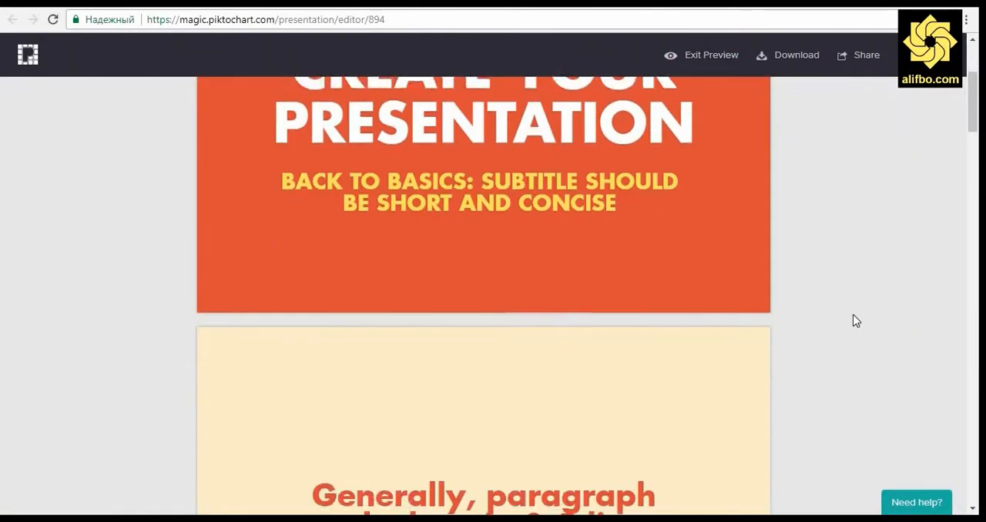
{"action": "scroll", "coordinate": [854, 322], "scroll_direction": "down", "scroll_amount": 15}
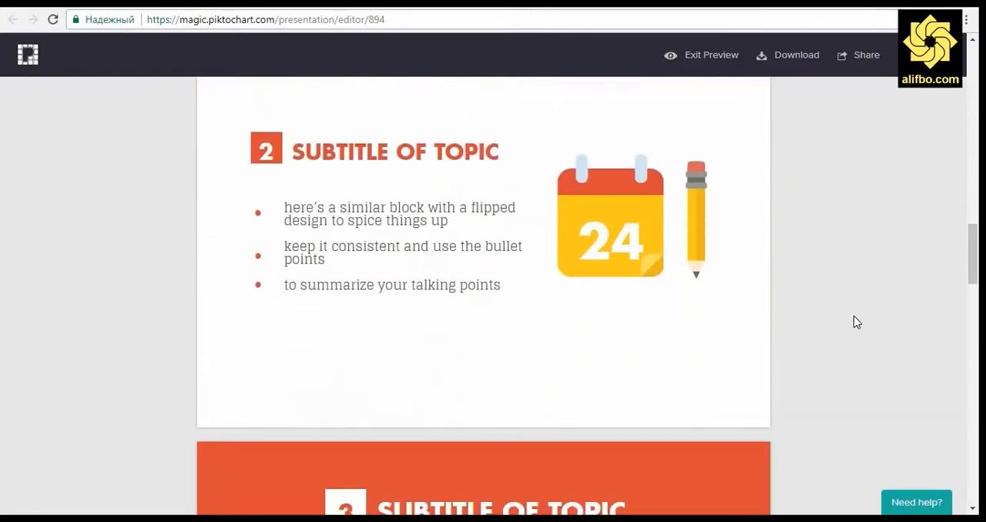
{"action": "scroll", "coordinate": [853, 322], "scroll_direction": "down", "scroll_amount": 10}
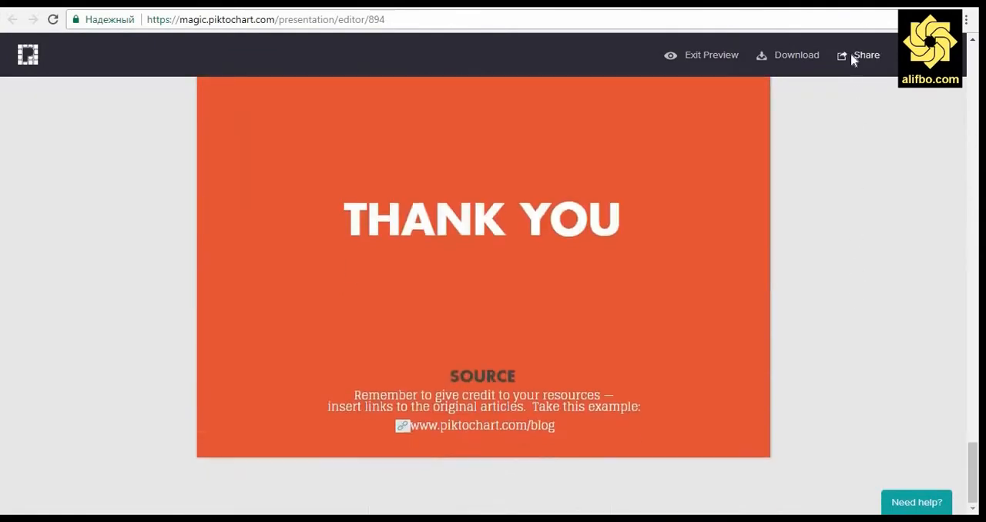
Step: Start sharing the presentation and save it under the name "Намунаи презентатсия"
{"action": "left_click", "coordinate": [857, 56]}
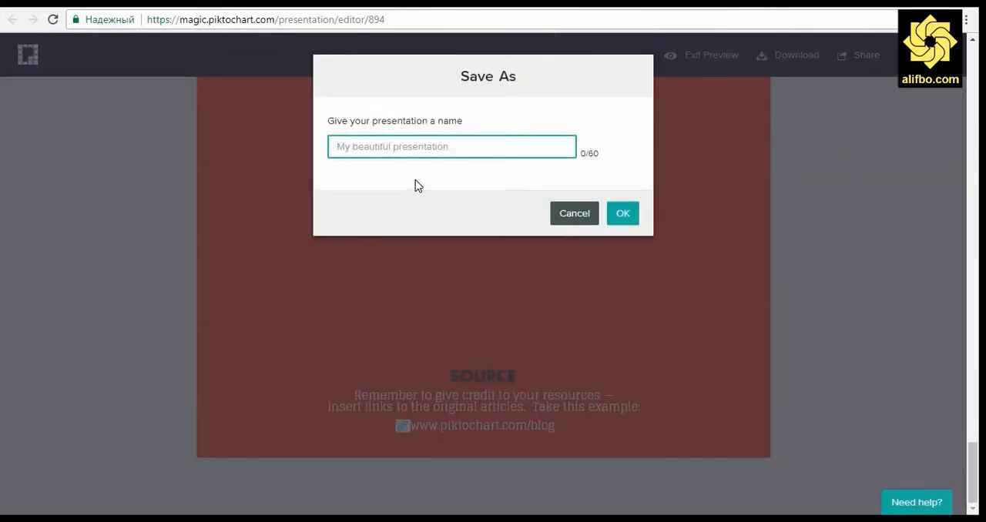
{"action": "type", "text": "Намунаи "}
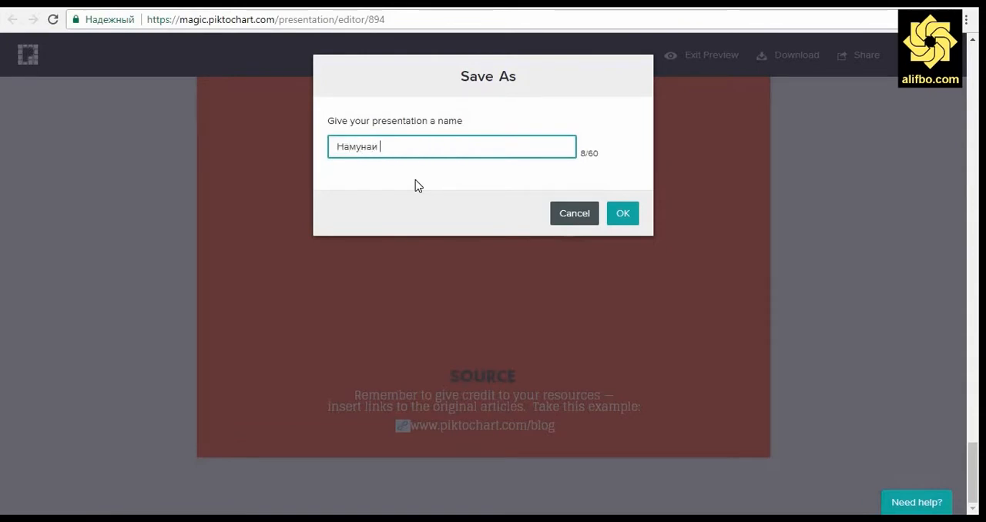
{"action": "type", "text": "презентат"}
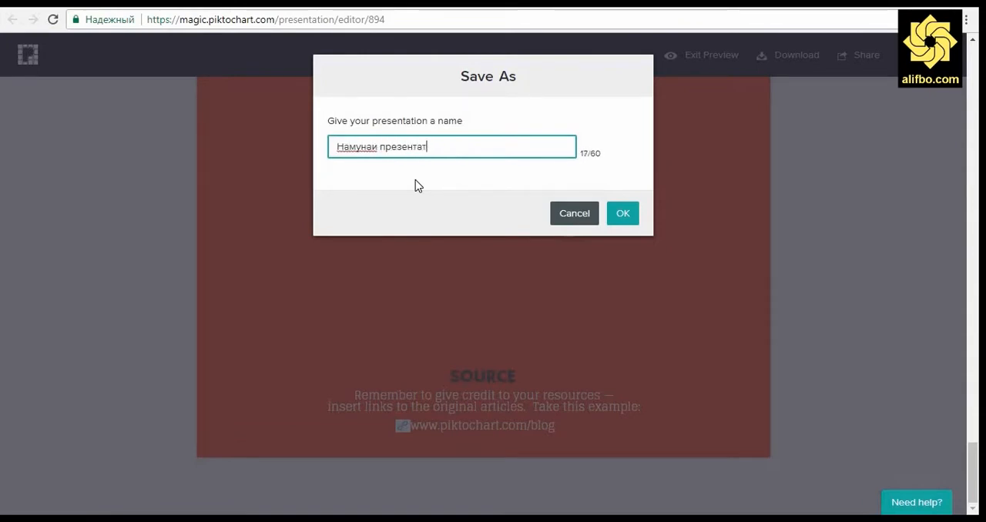
{"action": "type", "text": "сия"}
{"action": "left_click", "coordinate": [622, 218]}
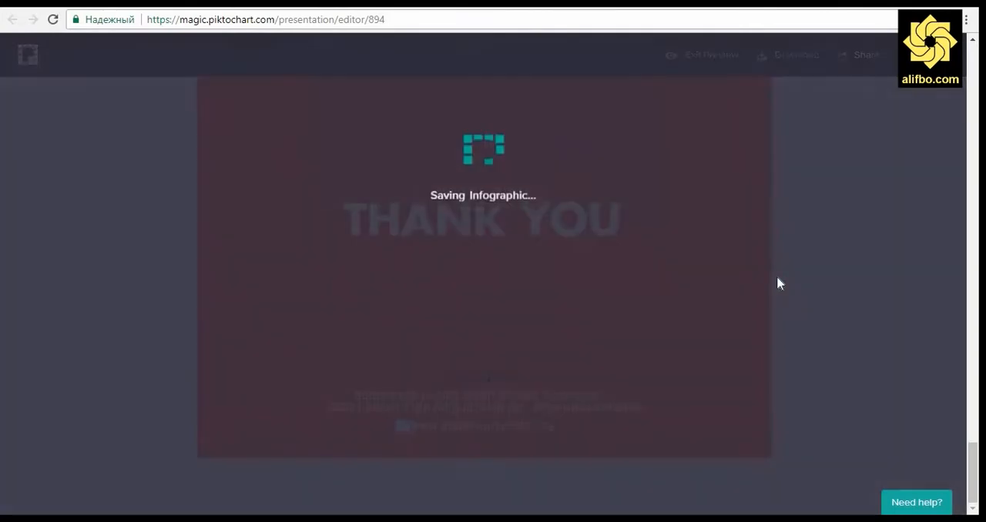
Step: Set the presentation's sharing visibility to Public and show its website embed code
{"action": "left_click", "coordinate": [840, 114]}
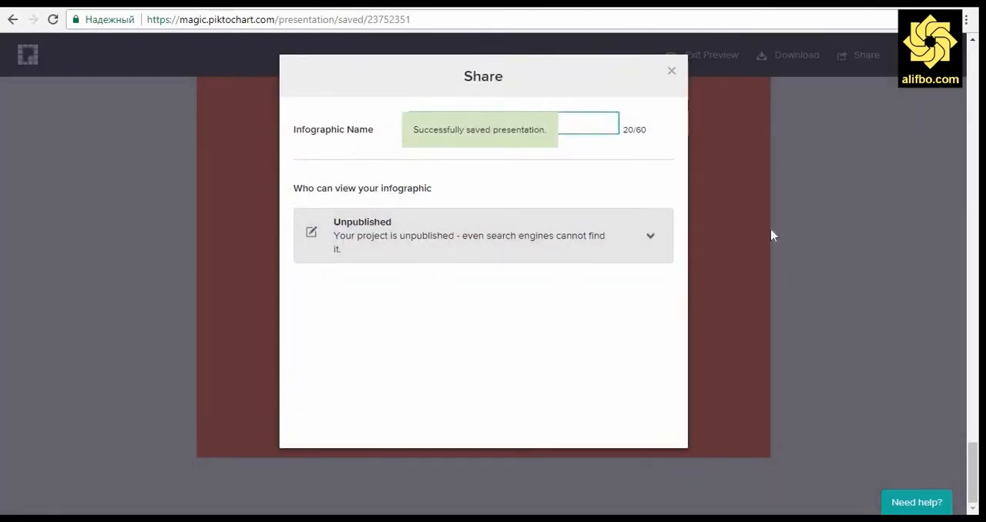
{"action": "left_click", "coordinate": [619, 249]}
{"action": "left_click", "coordinate": [437, 298]}
{"action": "left_click", "coordinate": [624, 231]}
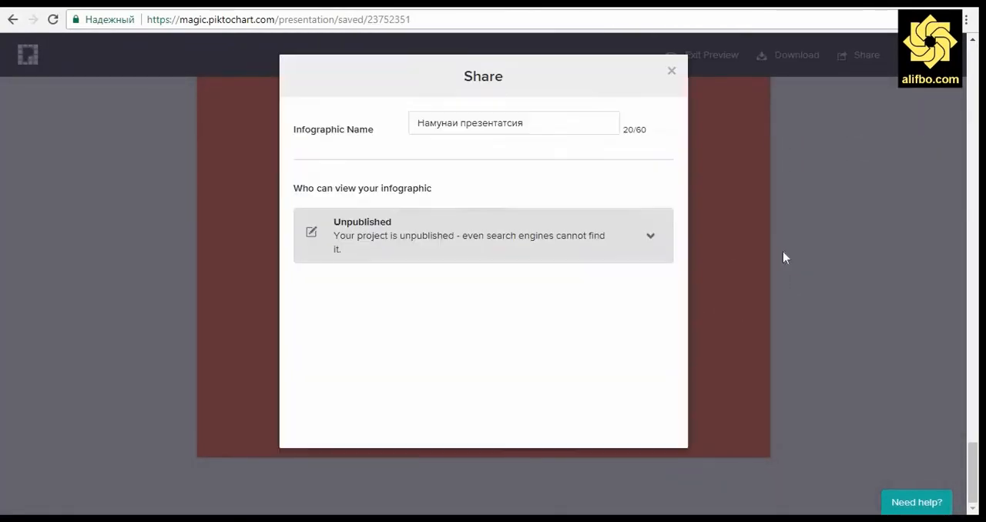
{"action": "left_click", "coordinate": [453, 309]}
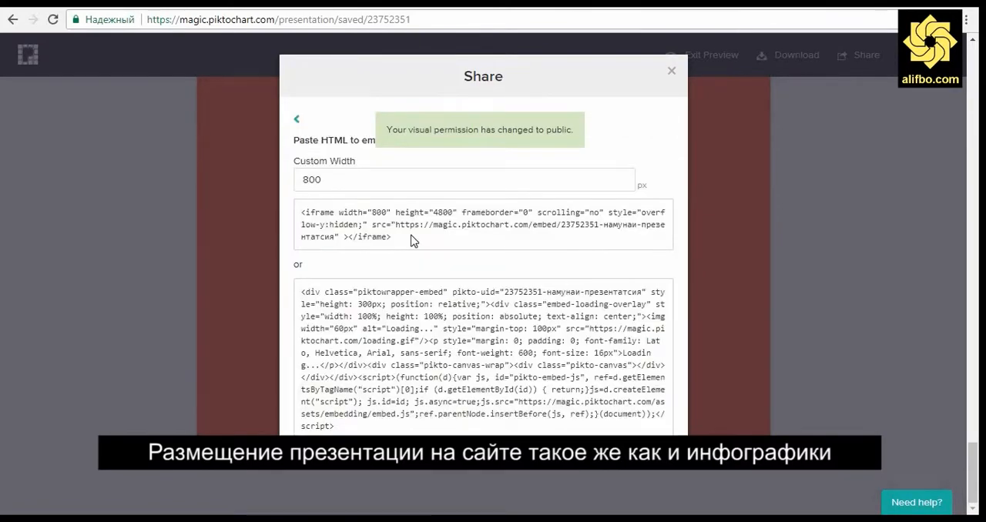
Step: Copy the presentation's 800 px iframe code and replace the infographic's embed code in the WordPress post body with it
{"action": "left_click", "coordinate": [397, 237]}
{"action": "key", "text": "ctrl+c"}
{"action": "right_click", "coordinate": [356, 230]}
{"action": "left_click", "coordinate": [401, 242]}
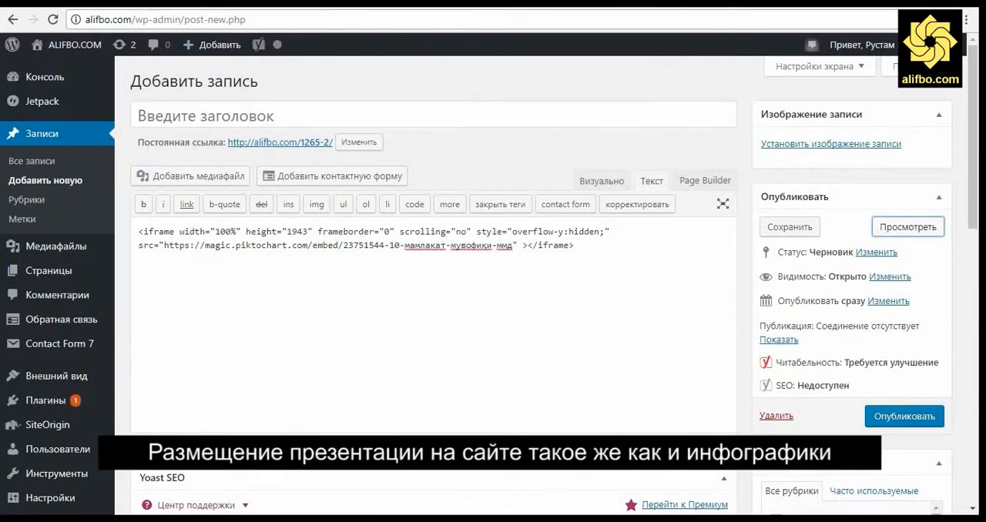
{"action": "left_click", "coordinate": [433, 238]}
{"action": "key", "text": "ctrl+a"}
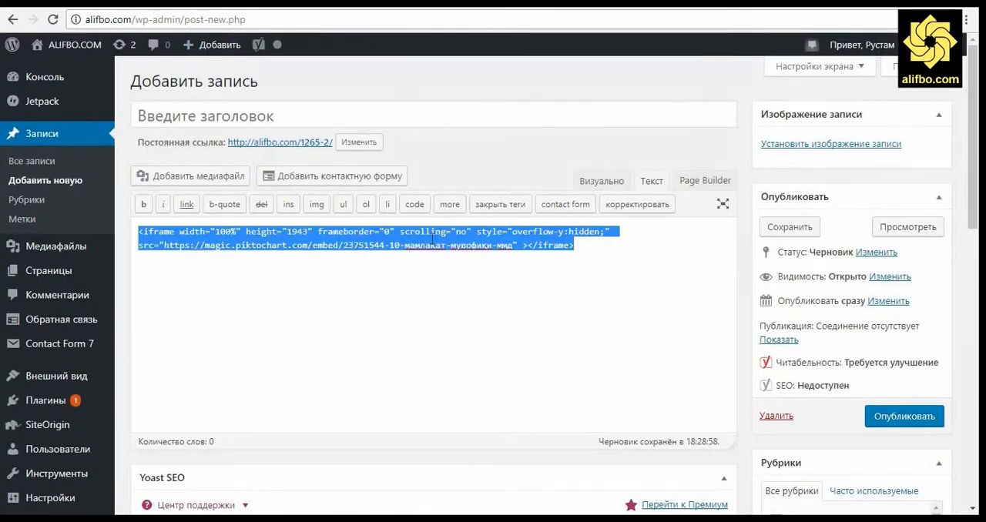
{"action": "key", "text": "Delete"}
{"action": "key", "text": "ctrl+v"}
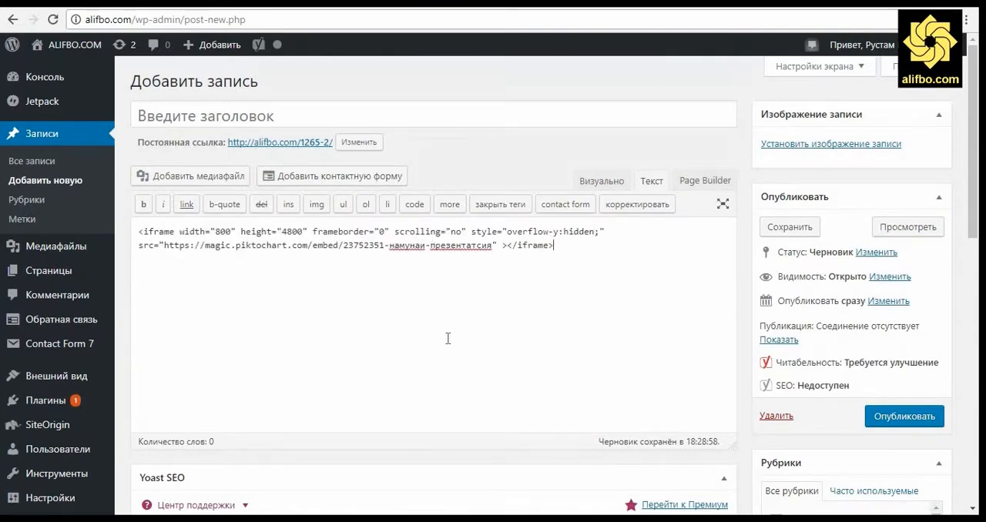
Step: Preview the WordPress post and look through the embedded presentation's slides
{"action": "left_click", "coordinate": [911, 229]}
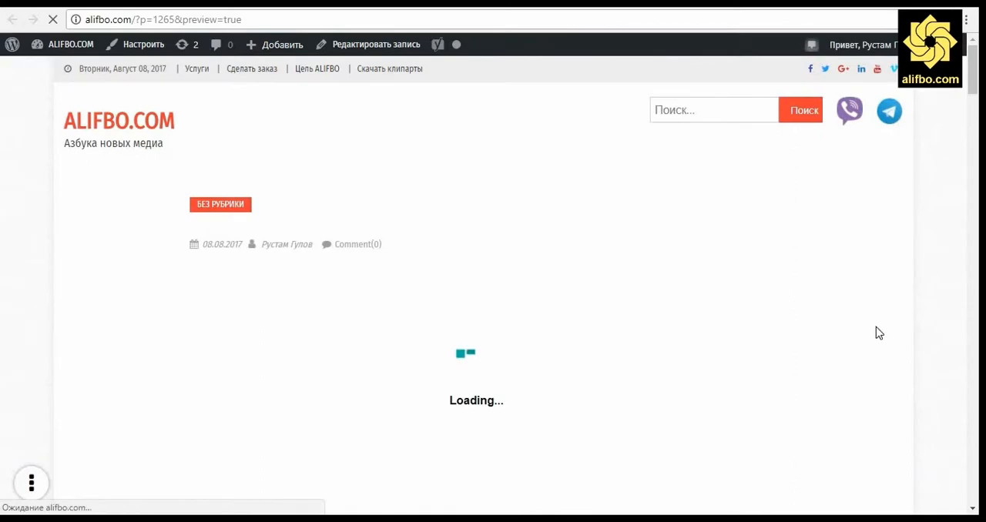
{"action": "scroll", "coordinate": [876, 333], "scroll_direction": "down", "scroll_amount": 2}
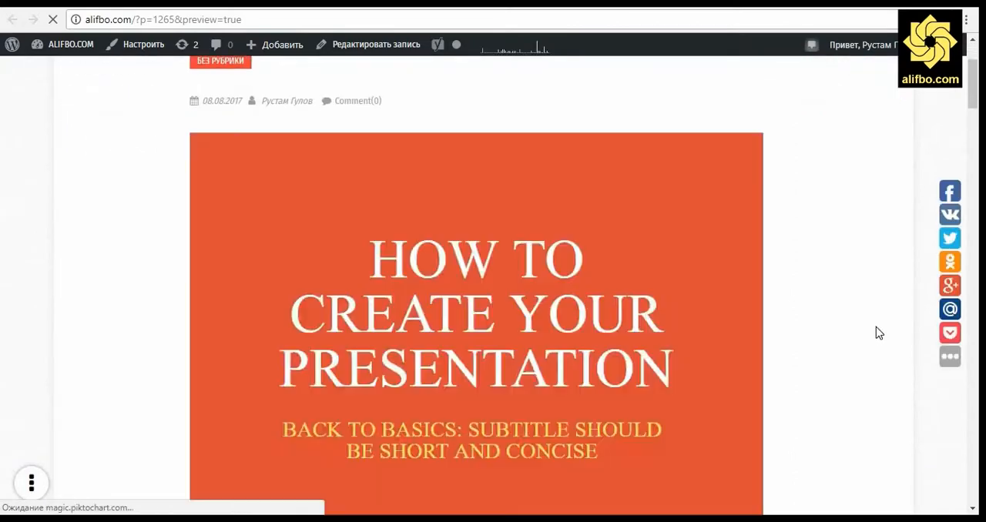
{"action": "scroll", "coordinate": [876, 333], "scroll_direction": "down", "scroll_amount": 10}
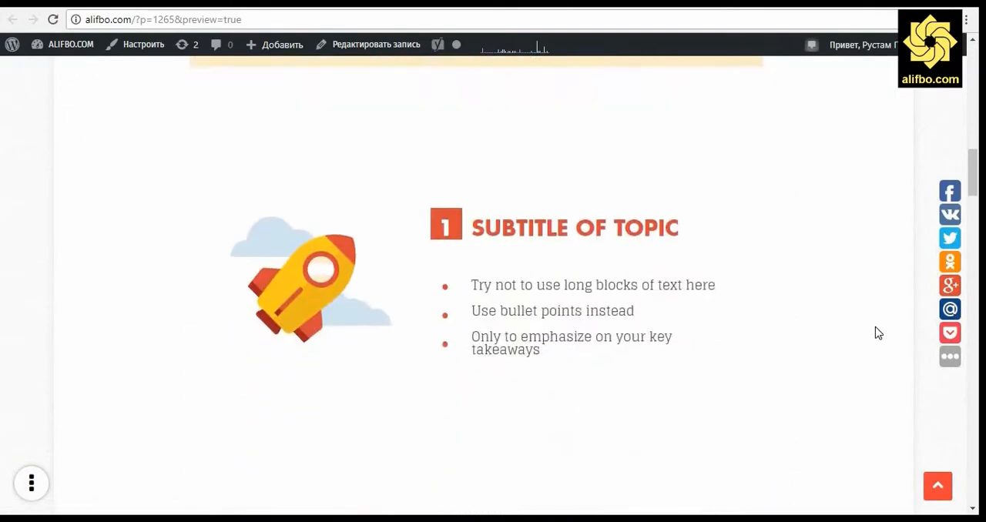
{"action": "scroll", "coordinate": [876, 333], "scroll_direction": "down", "scroll_amount": 11}
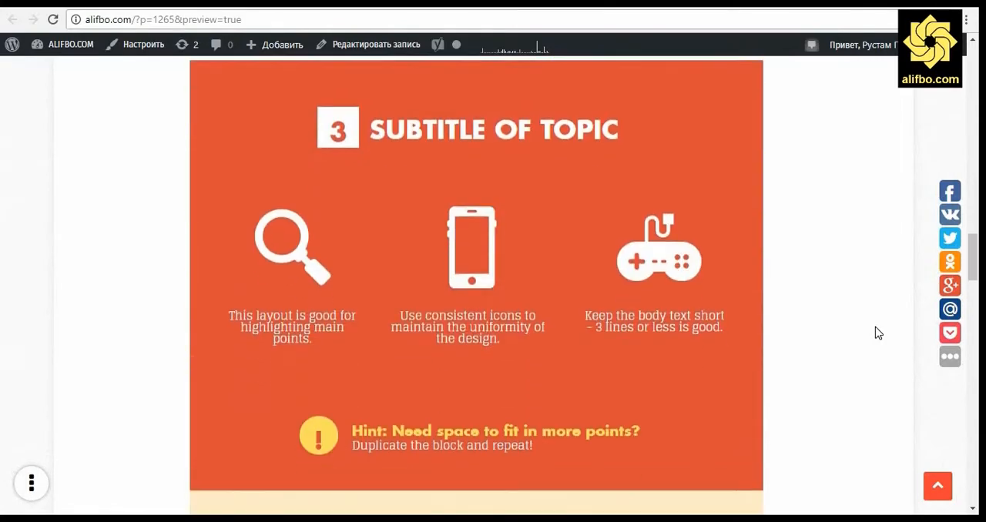
Step: Switch to Piktochart's printable section and look through its report, flyer and poster templates
{"action": "scroll", "coordinate": [876, 333], "scroll_direction": "down", "scroll_amount": 15}
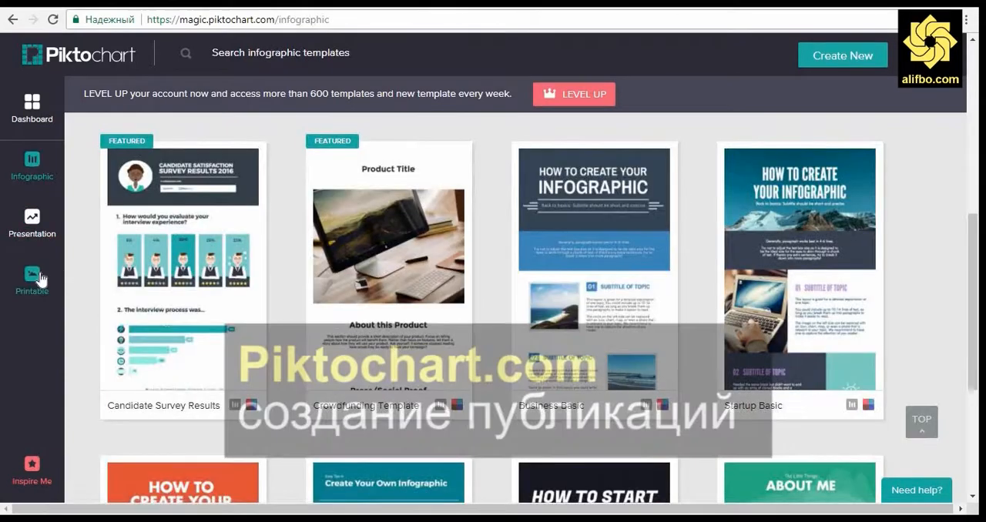
{"action": "left_click", "coordinate": [35, 277]}
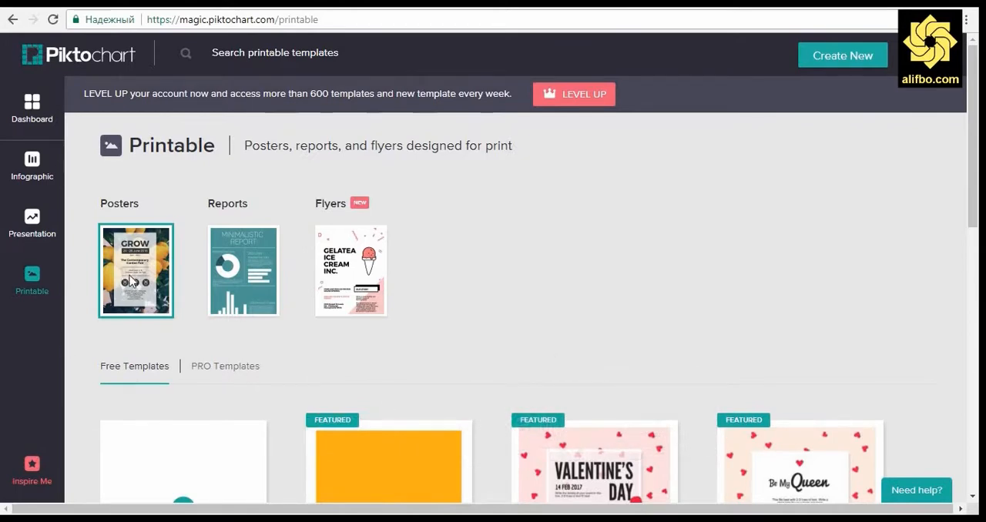
{"action": "left_click", "coordinate": [243, 270]}
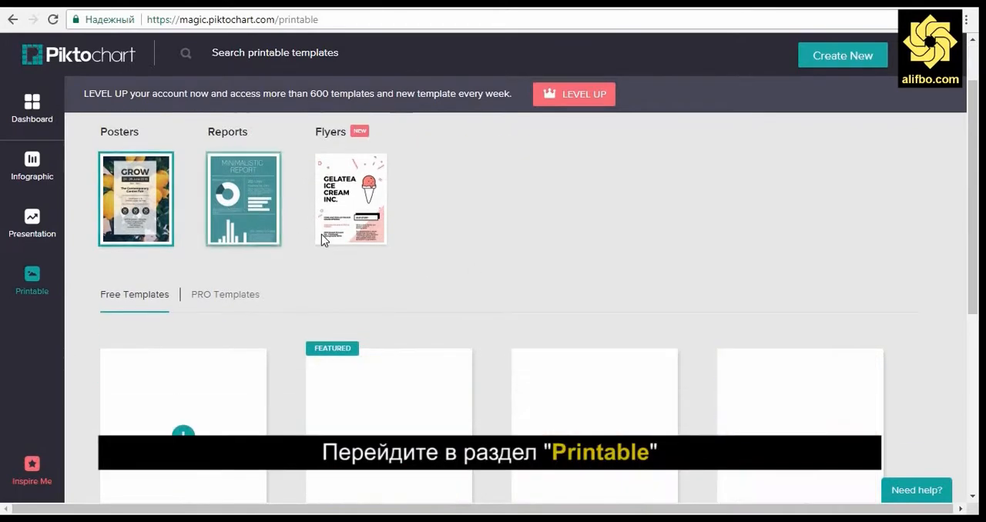
{"action": "scroll", "coordinate": [443, 264], "scroll_direction": "down", "scroll_amount": 1}
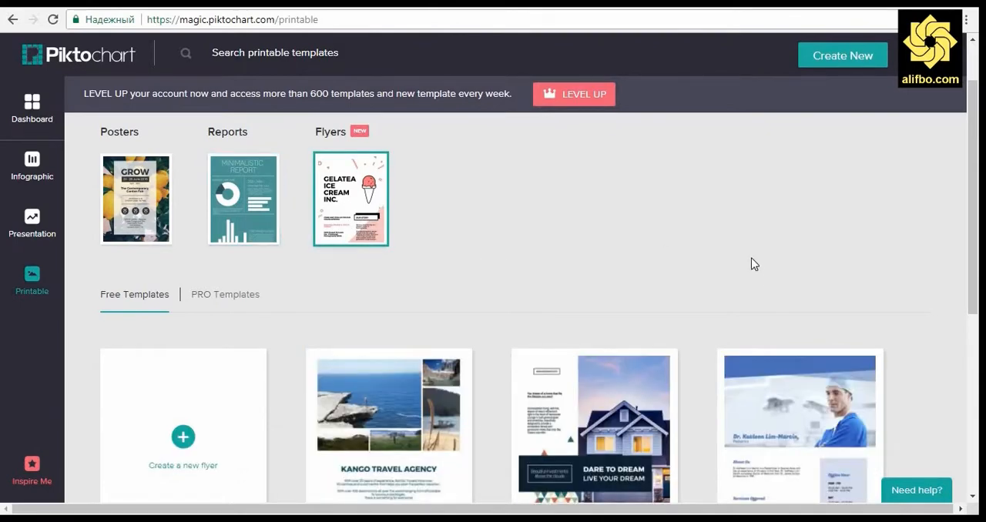
{"action": "scroll", "coordinate": [751, 260], "scroll_direction": "down", "scroll_amount": 3}
{"action": "scroll", "coordinate": [286, 405], "scroll_direction": "down", "scroll_amount": 2}
{"action": "scroll", "coordinate": [301, 389], "scroll_direction": "up", "scroll_amount": 5}
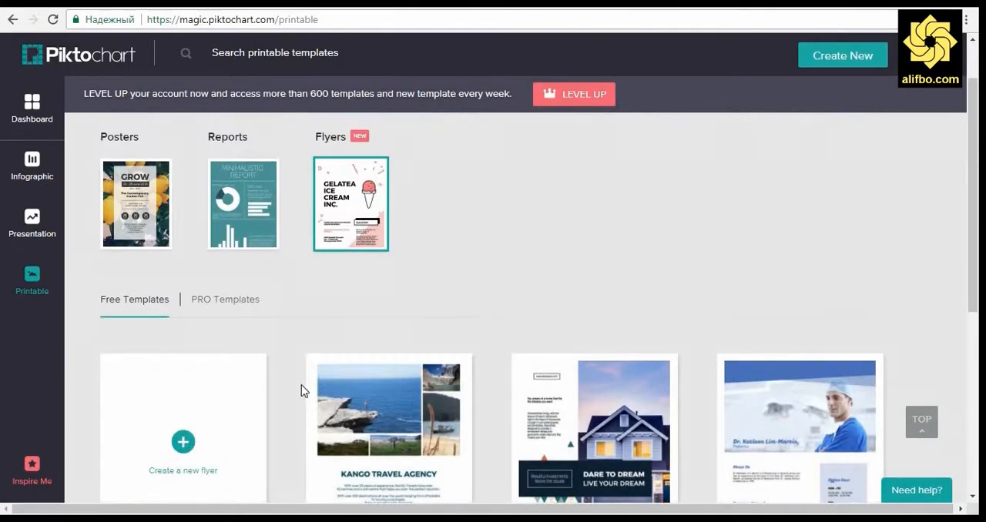
{"action": "left_click", "coordinate": [142, 200]}
{"action": "scroll", "coordinate": [505, 331], "scroll_direction": "down", "scroll_amount": 3}
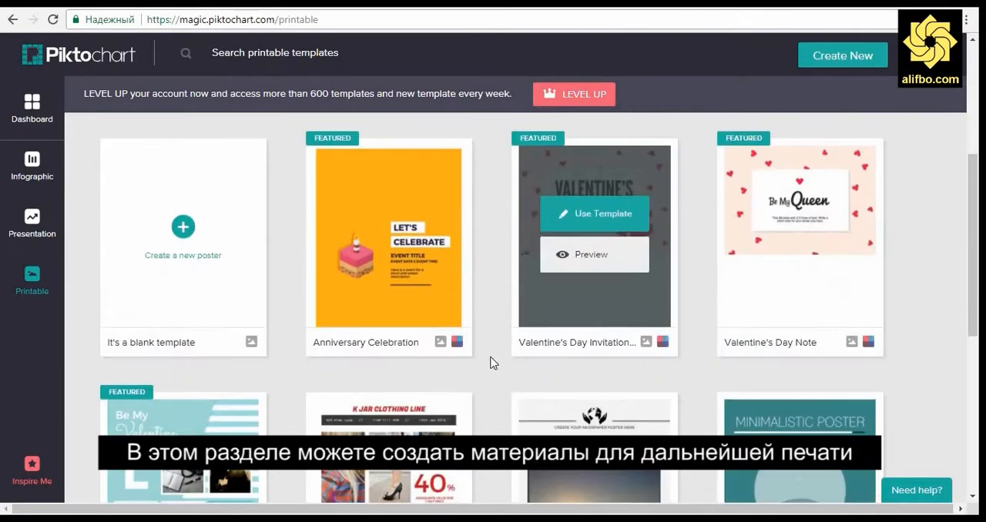
{"action": "scroll", "coordinate": [497, 381], "scroll_direction": "up", "scroll_amount": 2}
{"action": "scroll", "coordinate": [496, 378], "scroll_direction": "up", "scroll_amount": 2}
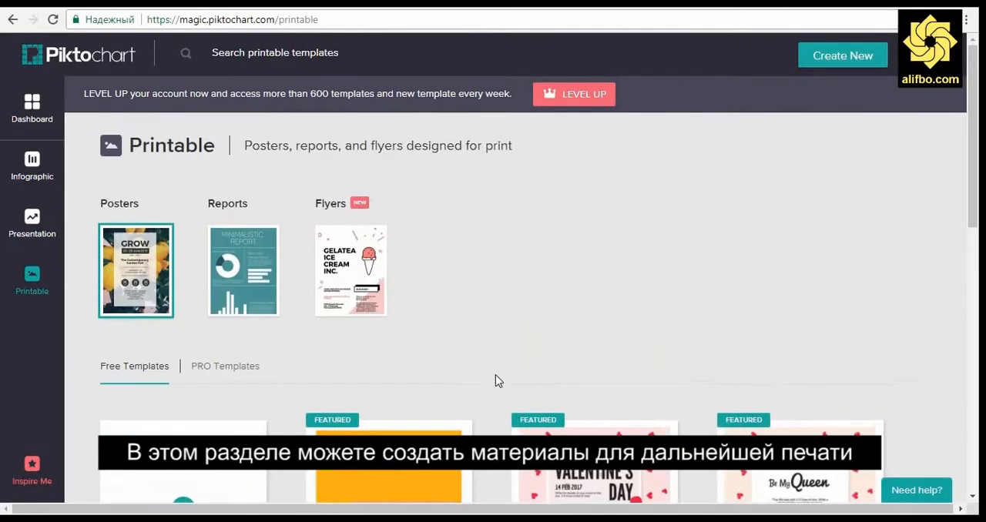
Step: Create a poster from the free Anniversary Celebration template
{"action": "scroll", "coordinate": [496, 378], "scroll_direction": "down", "scroll_amount": 2}
{"action": "left_click", "coordinate": [433, 399]}
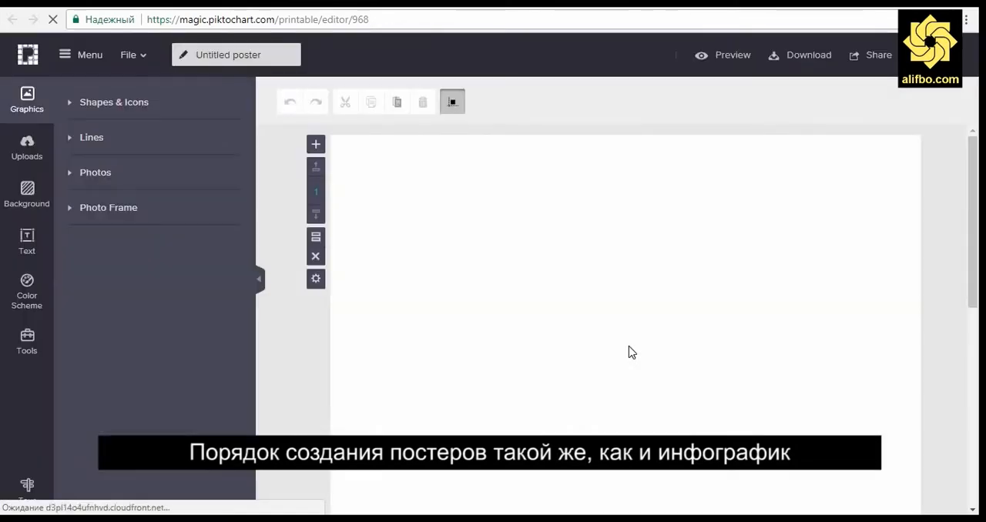
{"action": "scroll", "coordinate": [283, 370], "scroll_direction": "down", "scroll_amount": 5}
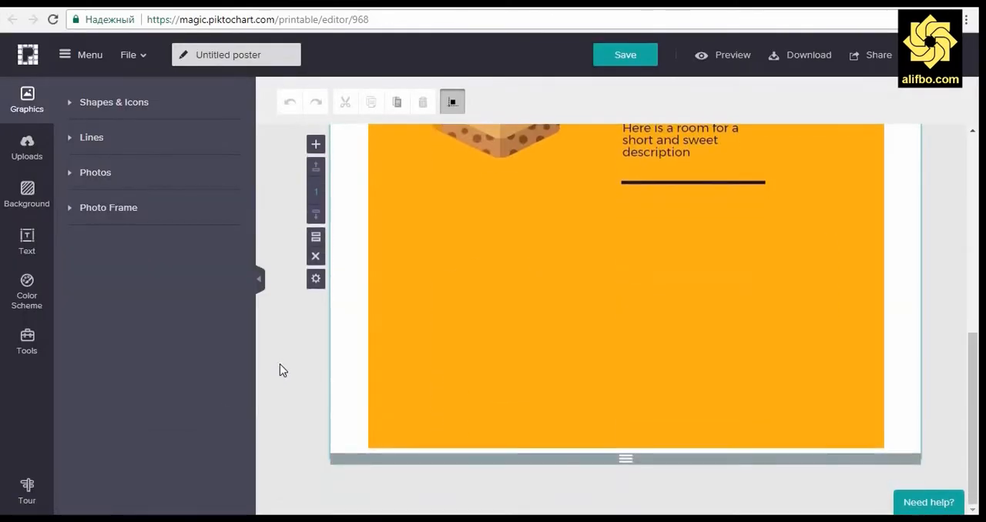
{"action": "scroll", "coordinate": [283, 369], "scroll_direction": "up", "scroll_amount": 6}
{"action": "left_click", "coordinate": [496, 285]}
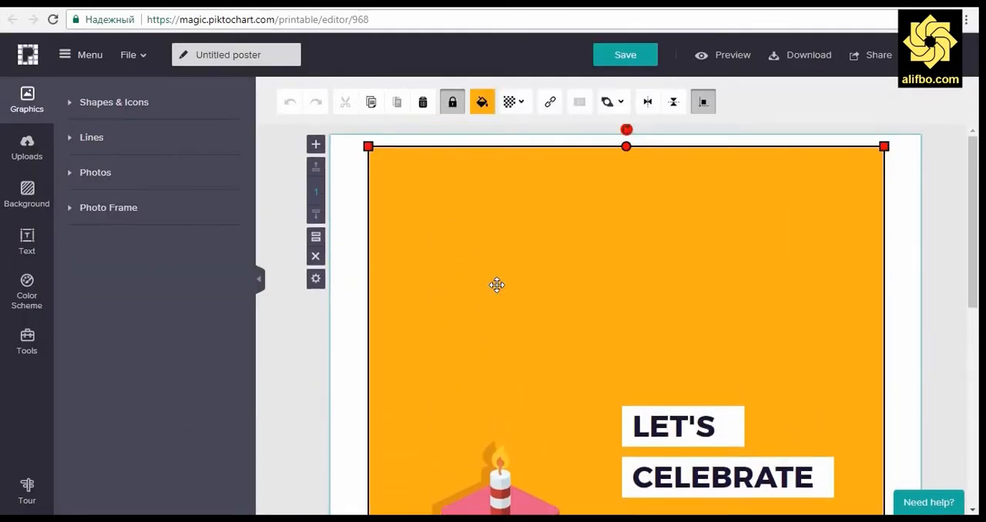
{"action": "left_click", "coordinate": [362, 149]}
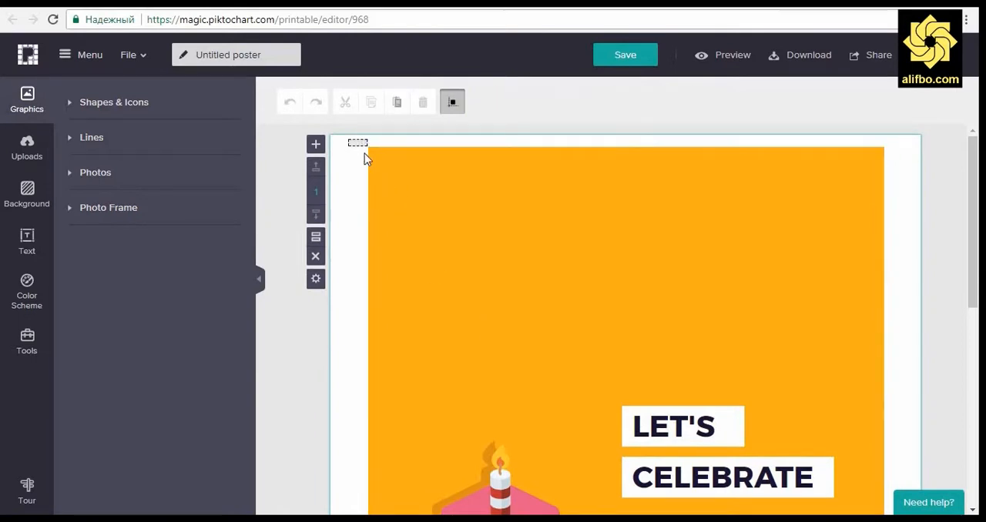
{"action": "left_click", "coordinate": [619, 194]}
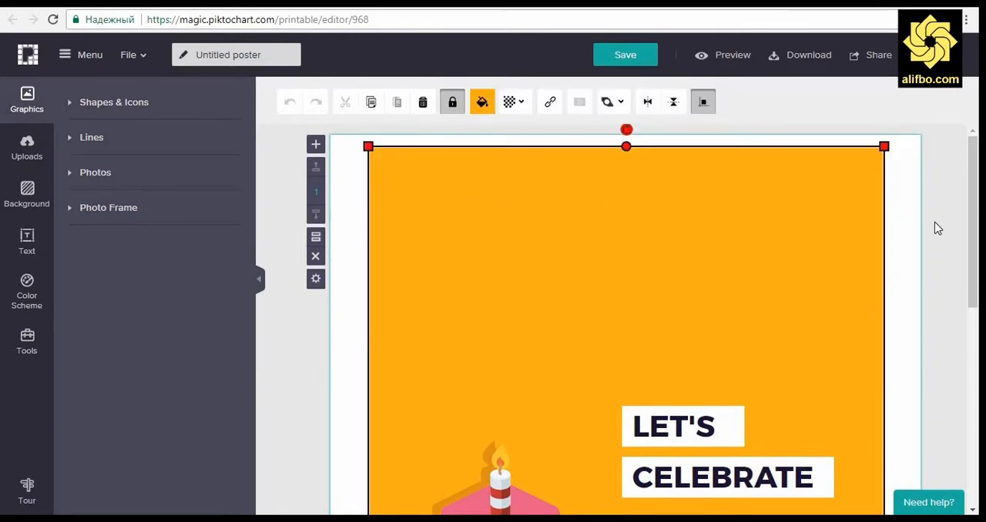
{"action": "scroll", "coordinate": [938, 228], "scroll_direction": "down", "scroll_amount": 6}
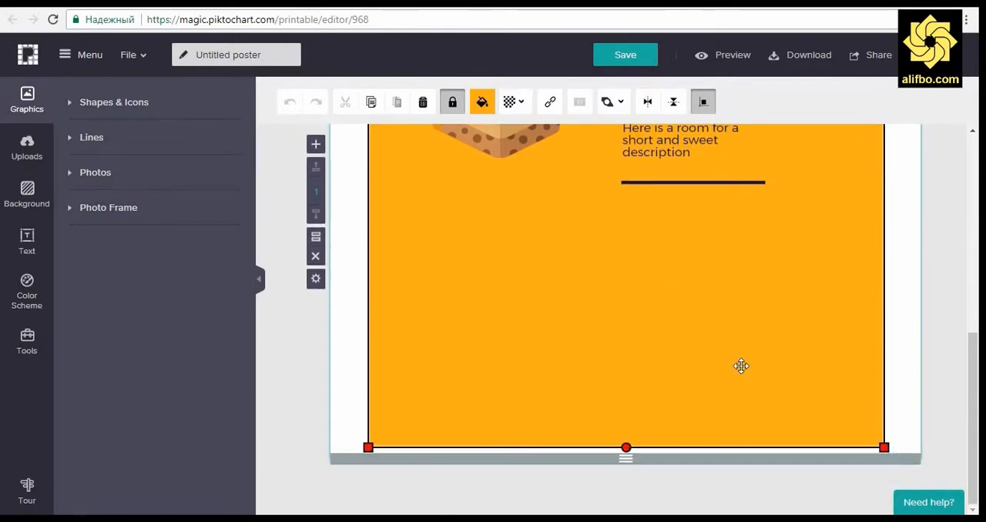
{"action": "left_click_drag", "start_coordinate": [698, 341], "coordinate": [655, 352]}
{"action": "left_click", "coordinate": [580, 386]}
{"action": "left_click", "coordinate": [627, 460]}
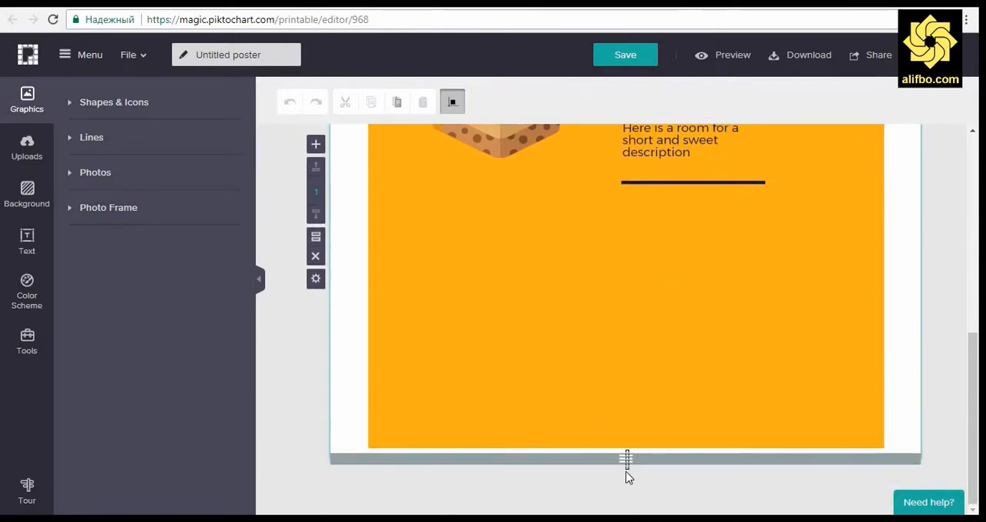
{"action": "left_click", "coordinate": [625, 407]}
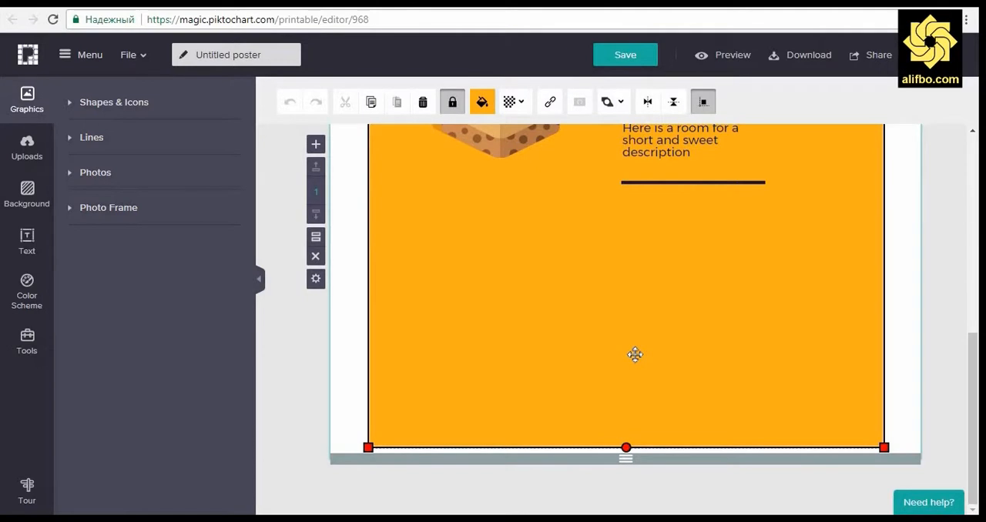
{"action": "left_click", "coordinate": [291, 370]}
{"action": "scroll", "coordinate": [287, 364], "scroll_direction": "up", "scroll_amount": 6}
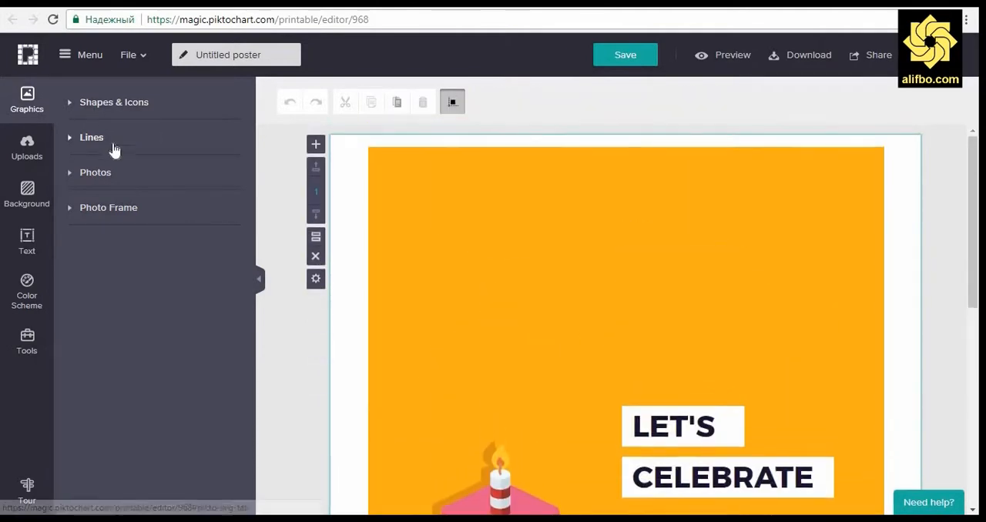
Step: Upload a picture to the poster's image library from the folder Media > Images > Art > Iron Man on DRIVE (E:)
{"action": "left_click", "coordinate": [42, 151]}
{"action": "left_click", "coordinate": [165, 189]}
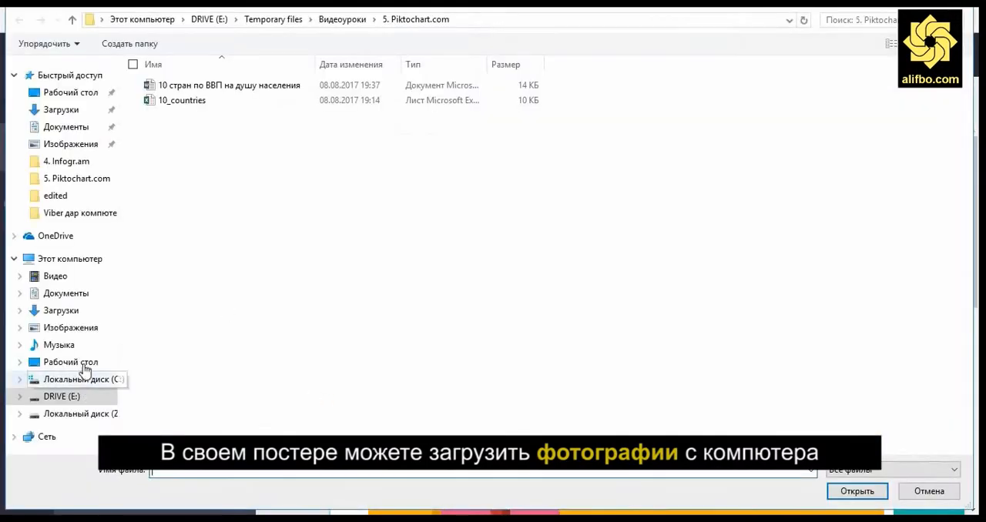
{"action": "left_click", "coordinate": [73, 362]}
{"action": "left_click", "coordinate": [70, 327]}
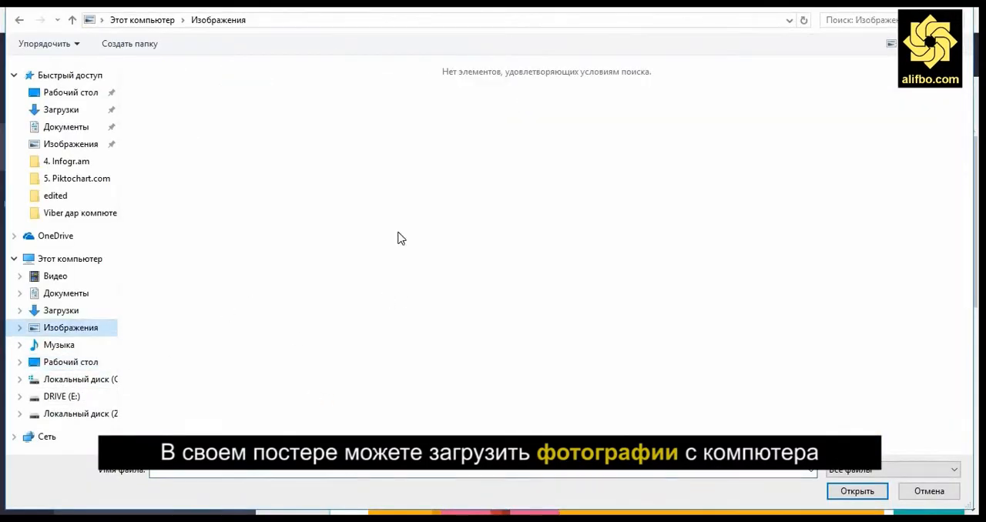
{"action": "left_click", "coordinate": [62, 396]}
{"action": "double_click", "coordinate": [170, 175]}
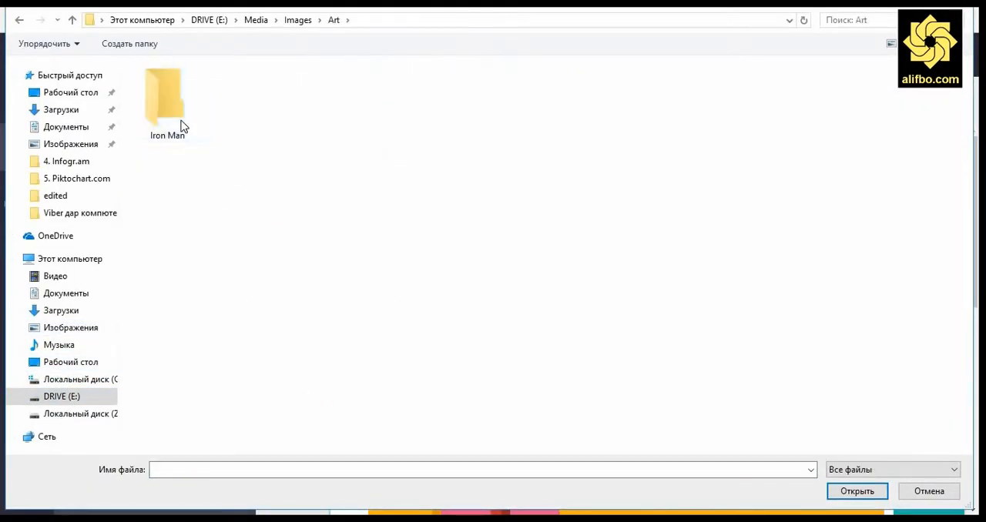
{"action": "double_click", "coordinate": [164, 102]}
{"action": "left_click", "coordinate": [321, 108]}
{"action": "left_click", "coordinate": [856, 490]}
Step: Place the uploaded Iron Man picture on the poster and enlarge it to the full page width
{"action": "left_click", "coordinate": [100, 324]}
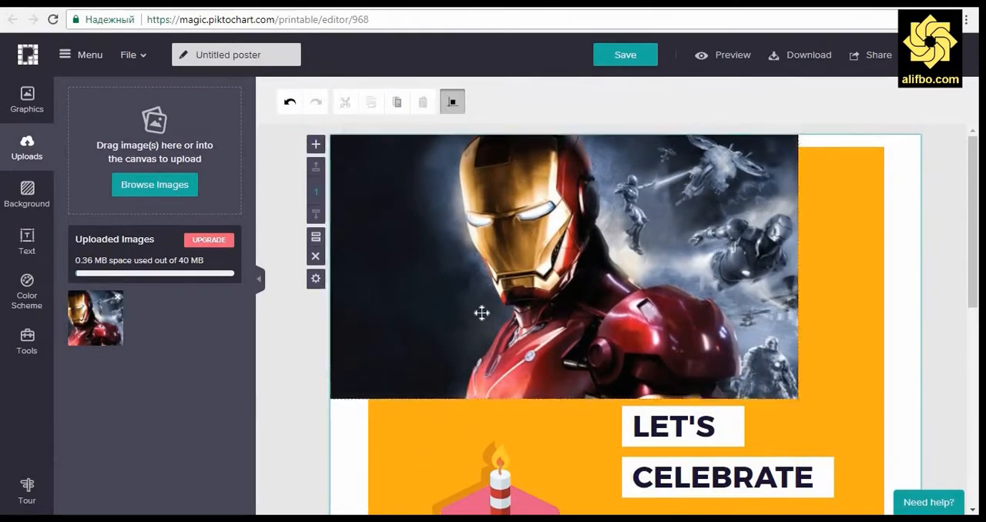
{"action": "left_click_drag", "start_coordinate": [799, 405], "coordinate": [920, 466]}
{"action": "left_click", "coordinate": [940, 392]}
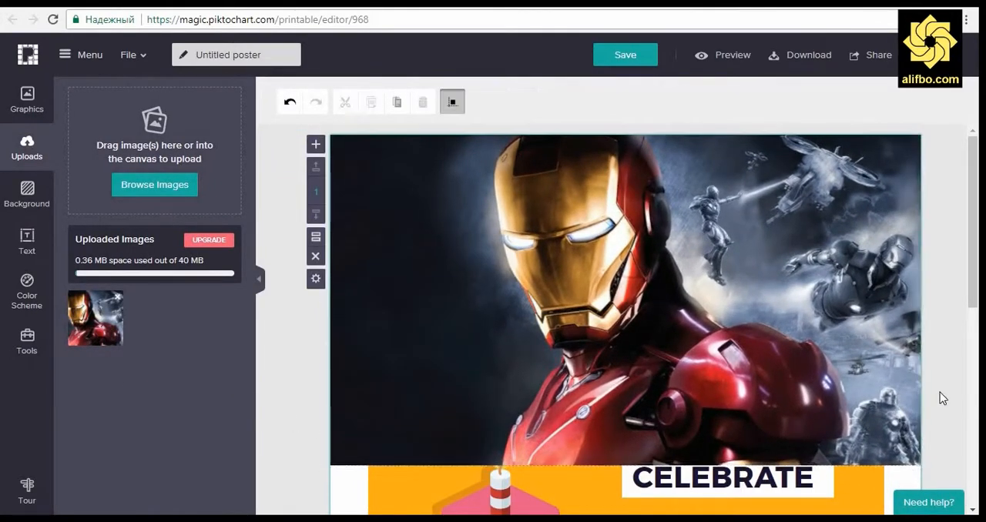
Step: Shorten the poster page and delete all the elements on it
{"action": "scroll", "coordinate": [282, 347], "scroll_direction": "down", "scroll_amount": 6}
{"action": "scroll", "coordinate": [810, 396], "scroll_direction": "up", "scroll_amount": 2}
{"action": "scroll", "coordinate": [810, 396], "scroll_direction": "down", "scroll_amount": 2}
{"action": "left_click_drag", "start_coordinate": [626, 459], "coordinate": [626, 305]}
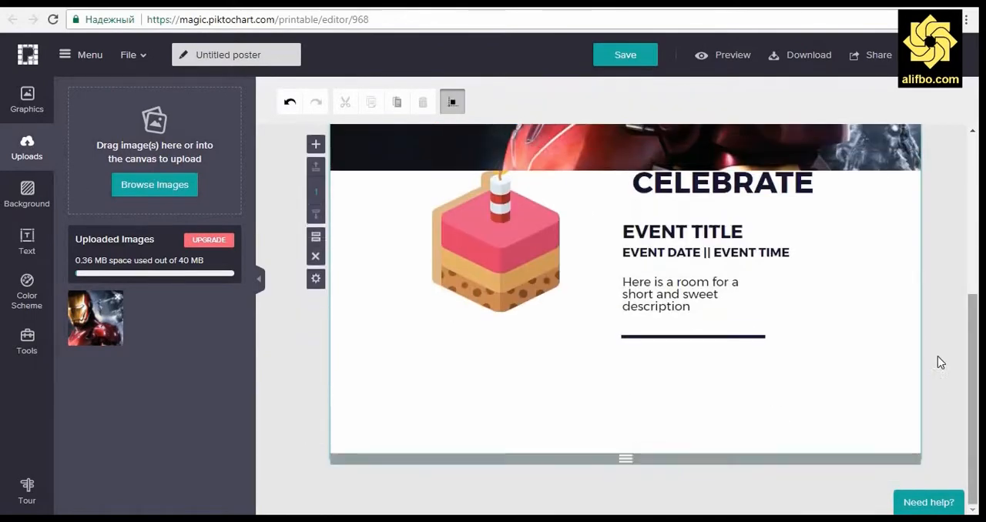
{"action": "scroll", "coordinate": [938, 356], "scroll_direction": "up", "scroll_amount": 2}
{"action": "key", "text": "ctrl+a"}
{"action": "key", "text": "Delete"}
Step: Place the uploaded Iron Man picture on the empty poster and shorten the page to end just below it
{"action": "left_click_drag", "start_coordinate": [100, 329], "coordinate": [403, 256]}
{"action": "left_click_drag", "start_coordinate": [526, 336], "coordinate": [702, 313]}
{"action": "scroll", "coordinate": [704, 347], "scroll_direction": "up", "scroll_amount": 2}
{"action": "left_click", "coordinate": [911, 379]}
{"action": "scroll", "coordinate": [937, 372], "scroll_direction": "down", "scroll_amount": 5}
{"action": "left_click_drag", "start_coordinate": [625, 458], "coordinate": [624, 411]}
Step: Shrink the Iron Man picture to a bit under half the page width and move it to the page's upper-left corner
{"action": "left_click", "coordinate": [797, 158]}
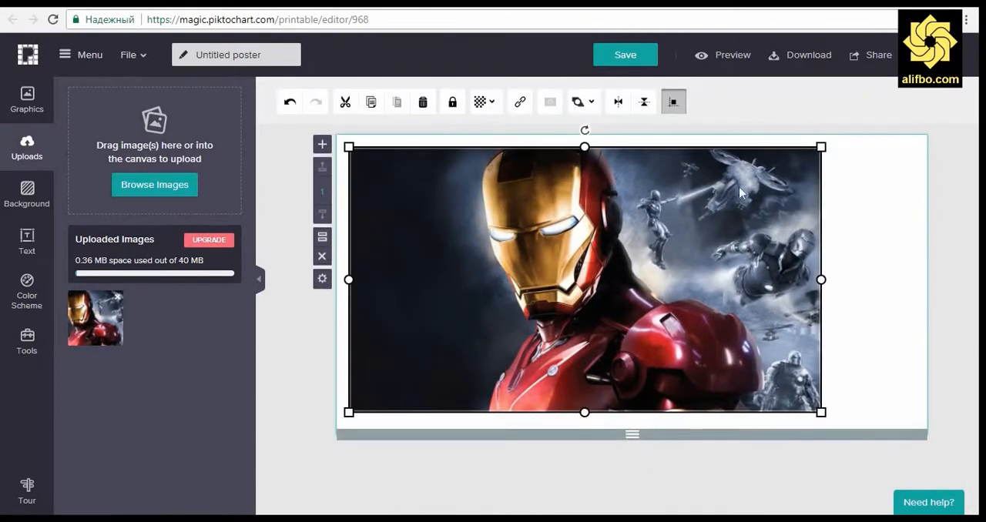
{"action": "left_click_drag", "start_coordinate": [821, 147], "coordinate": [609, 262]}
{"action": "left_click_drag", "start_coordinate": [509, 360], "coordinate": [509, 235]}
{"action": "left_click", "coordinate": [463, 490]}
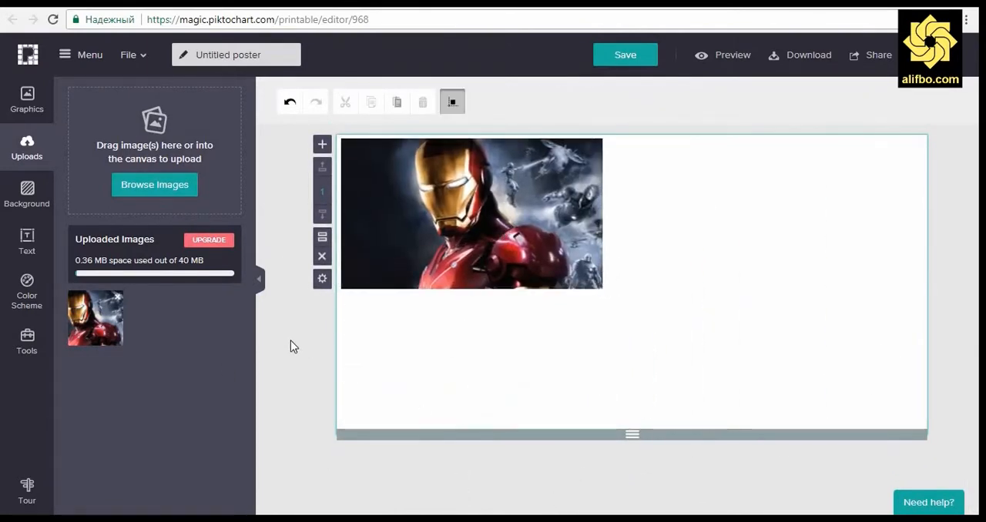
Step: Try blue and red diagonal-striped backgrounds on the poster, with the picture moved to its lower-right corner
{"action": "left_click", "coordinate": [27, 194]}
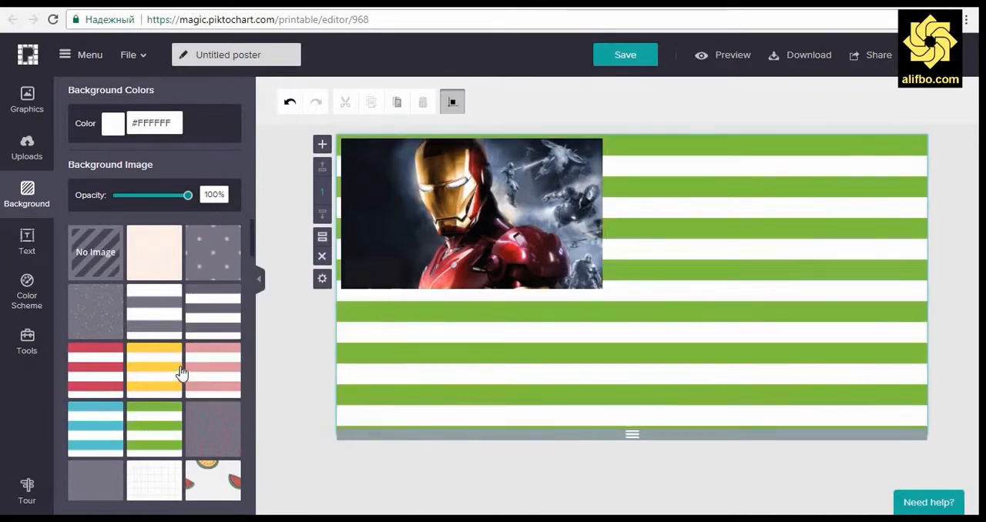
{"action": "scroll", "coordinate": [183, 374], "scroll_direction": "down", "scroll_amount": 1}
{"action": "scroll", "coordinate": [187, 406], "scroll_direction": "down", "scroll_amount": 4}
{"action": "left_click", "coordinate": [214, 306]}
{"action": "left_click_drag", "start_coordinate": [524, 184], "coordinate": [845, 319]}
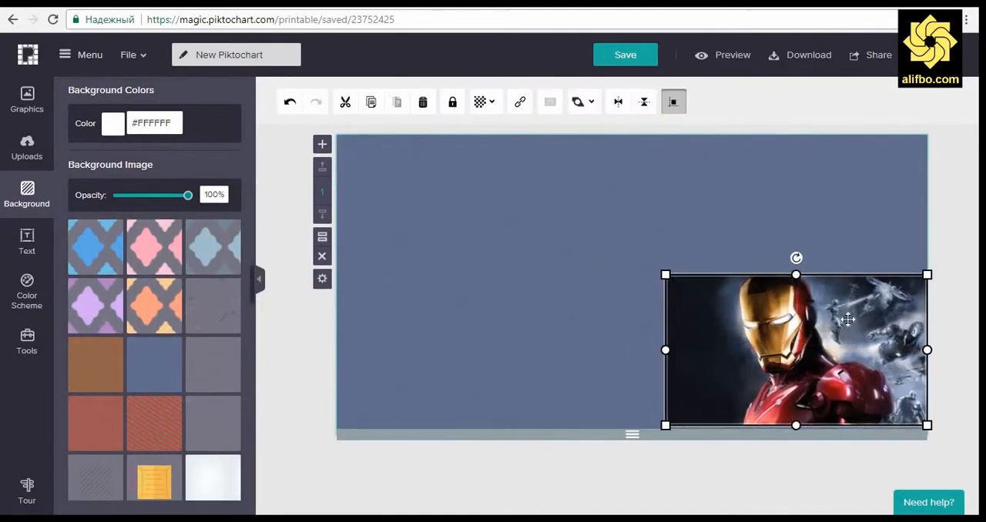
{"action": "left_click", "coordinate": [483, 332]}
{"action": "left_click", "coordinate": [141, 414]}
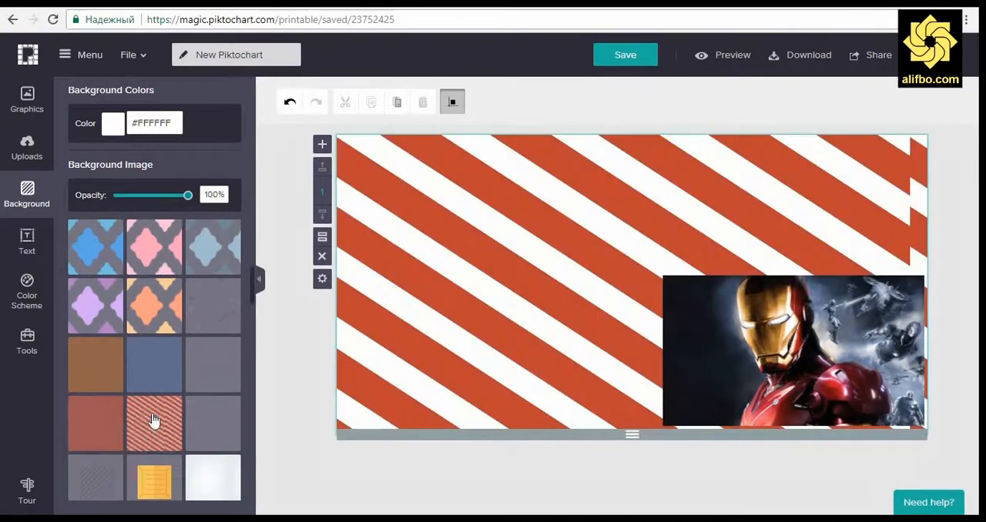
Step: Switch the poster to a plain white background and move the picture back to the page's upper-left corner
{"action": "scroll", "coordinate": [121, 414], "scroll_direction": "down", "scroll_amount": 3}
{"action": "scroll", "coordinate": [149, 409], "scroll_direction": "down", "scroll_amount": 3}
{"action": "left_click", "coordinate": [149, 409]}
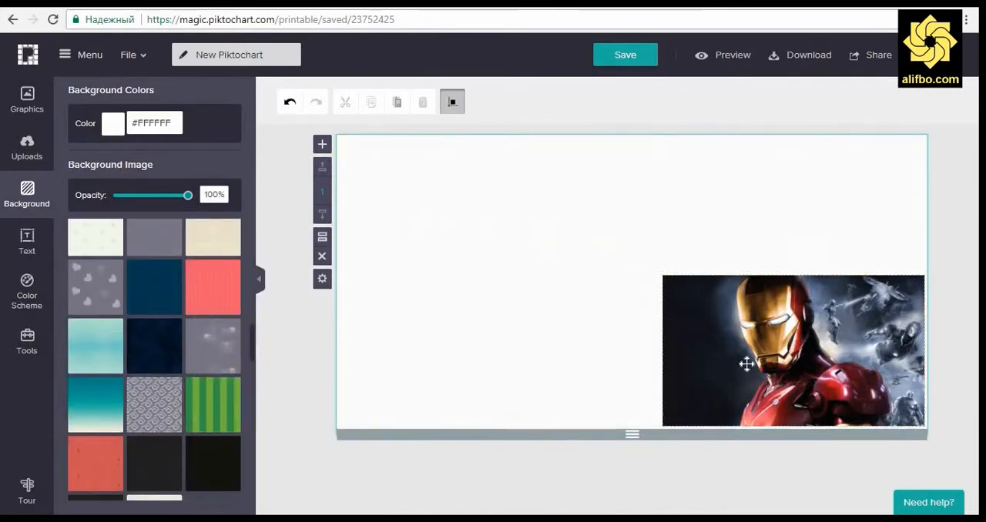
{"action": "left_click_drag", "start_coordinate": [747, 361], "coordinate": [423, 228]}
{"action": "left_click", "coordinate": [285, 344]}
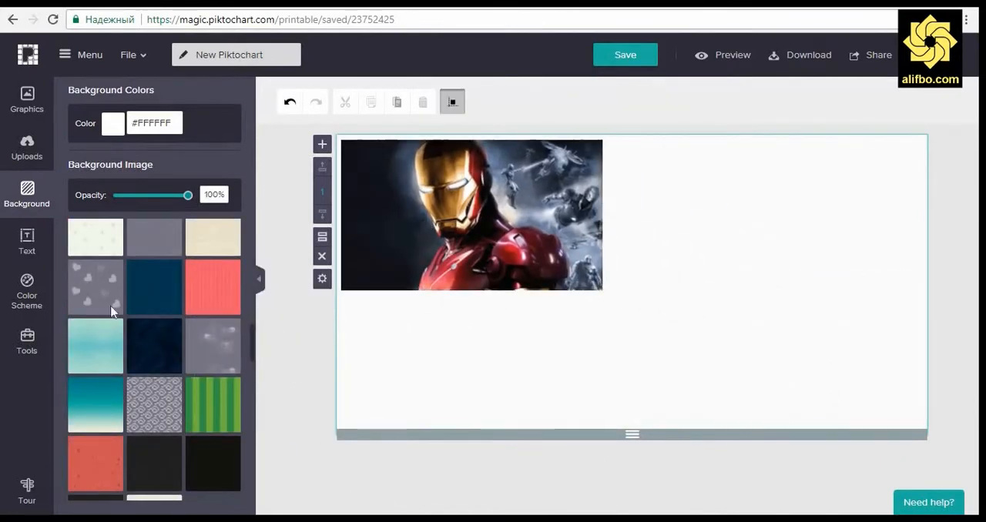
Step: Add a Title text to the poster beside the picture and narrow its box to fit the free space
{"action": "left_click", "coordinate": [28, 244]}
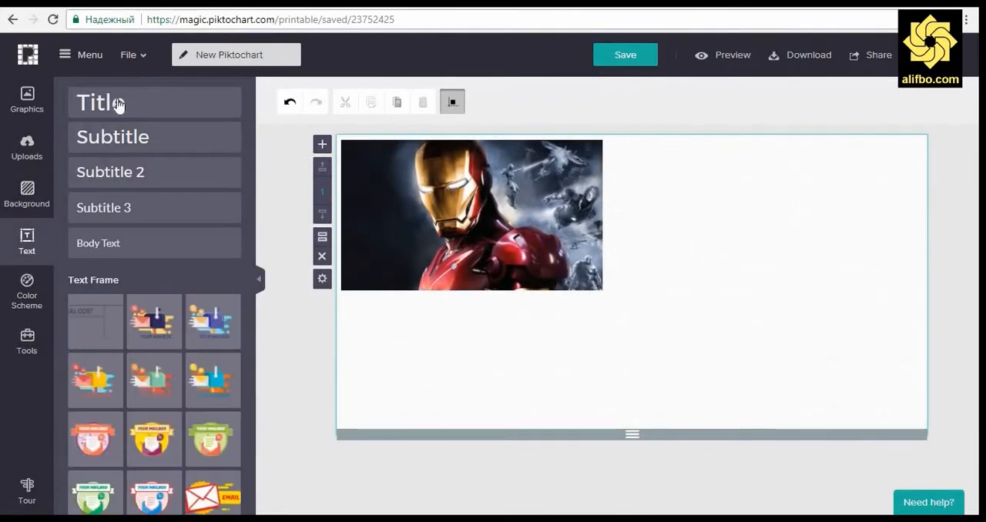
{"action": "left_click_drag", "start_coordinate": [118, 106], "coordinate": [786, 170]}
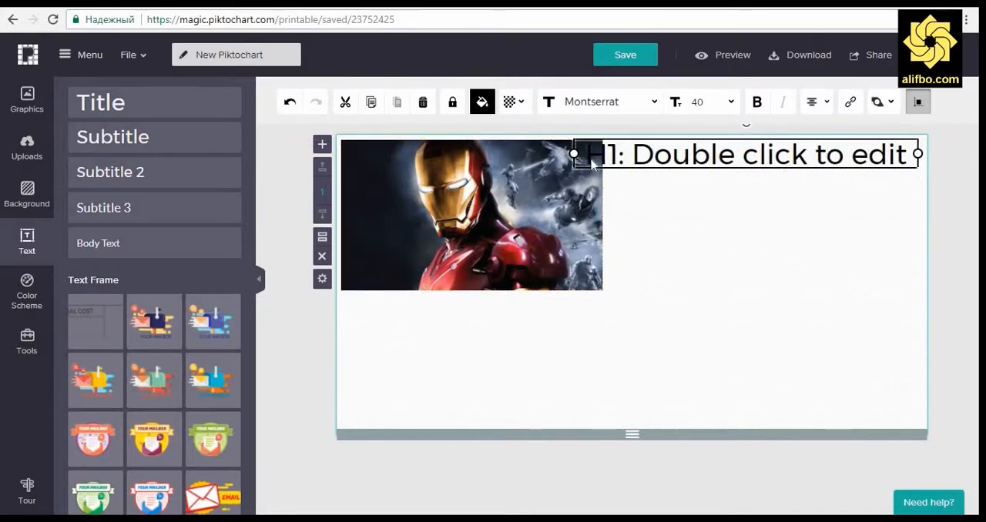
{"action": "left_click_drag", "start_coordinate": [592, 161], "coordinate": [614, 164]}
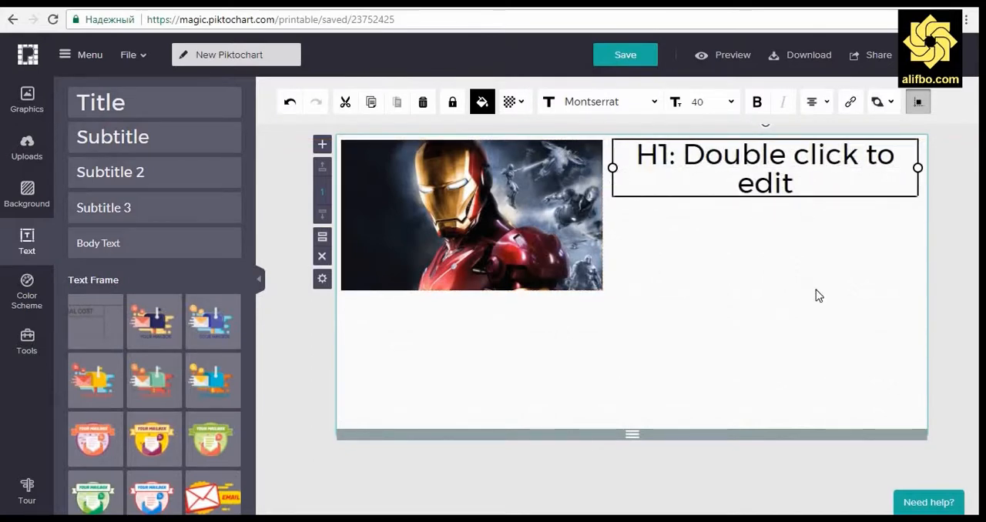
Step: Replace the poster's title placeholder with "Сарлавҳаи постери шумо"
{"action": "double_click", "coordinate": [723, 168]}
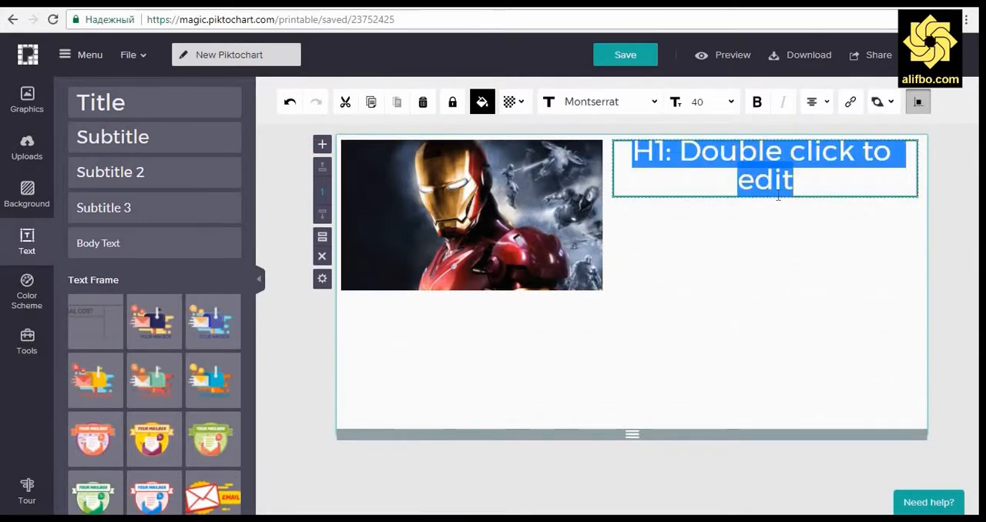
{"action": "type", "text": "Cap"}
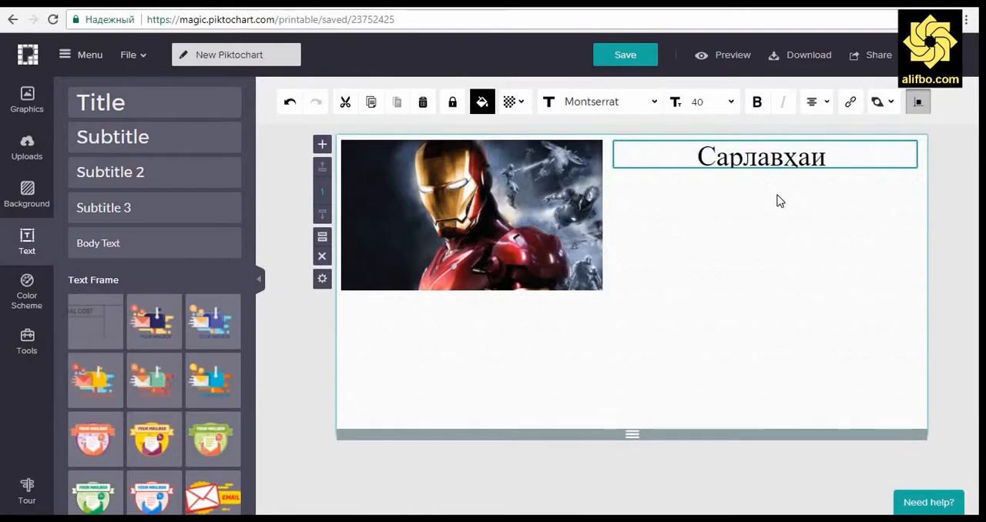
{"action": "type", "text": "лавҳаи постери шумо"}
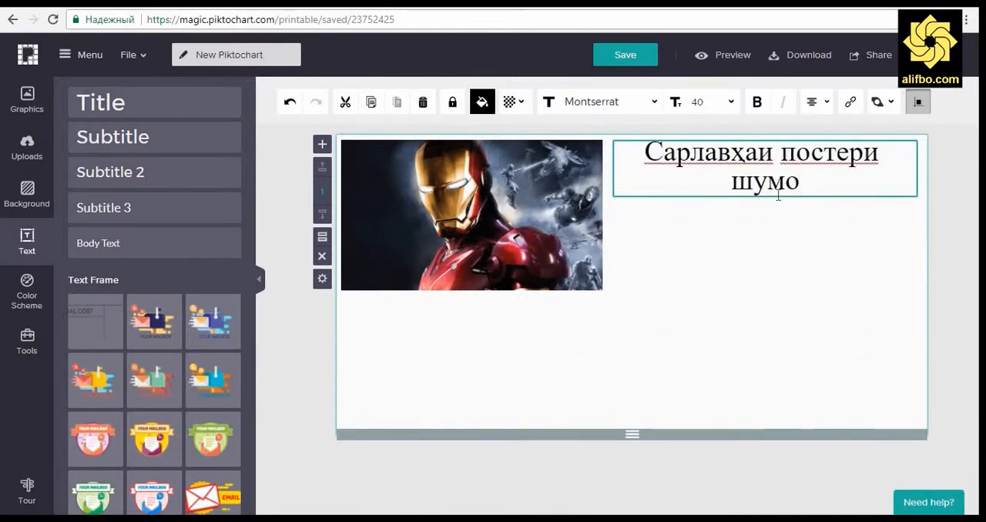
Step: Set the font size of the whole poster title to 38
{"action": "key", "text": "ctrl+a"}
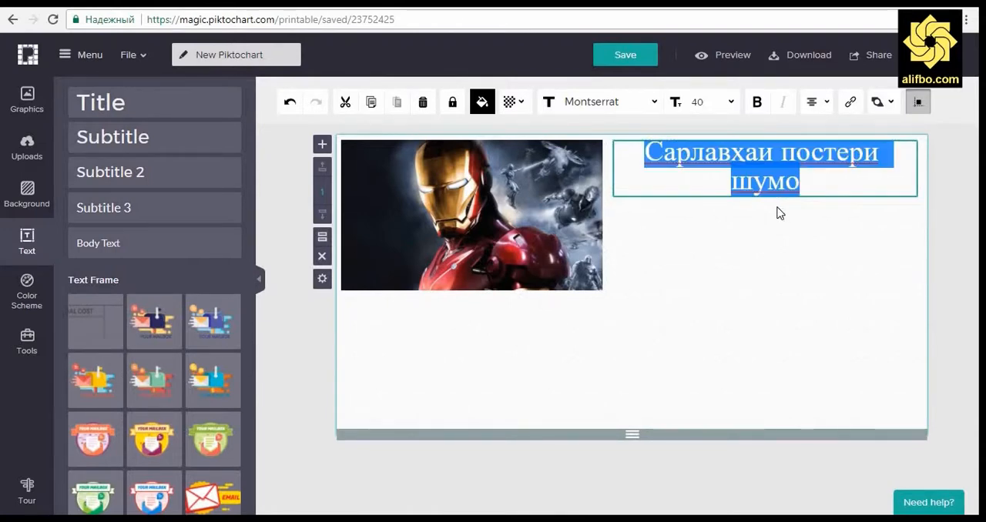
{"action": "left_click", "coordinate": [732, 103]}
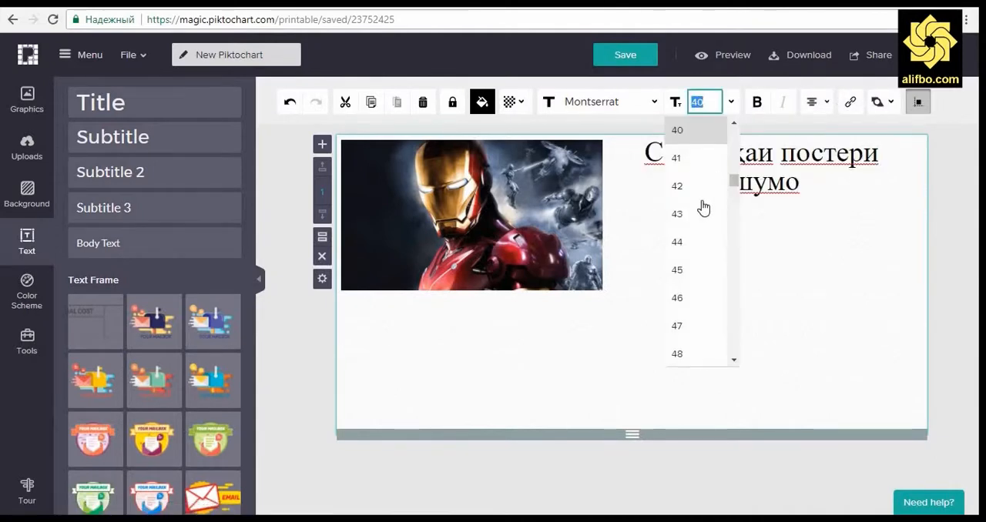
{"action": "left_click", "coordinate": [700, 197]}
{"action": "scroll", "coordinate": [736, 129], "scroll_direction": "up", "scroll_amount": 2}
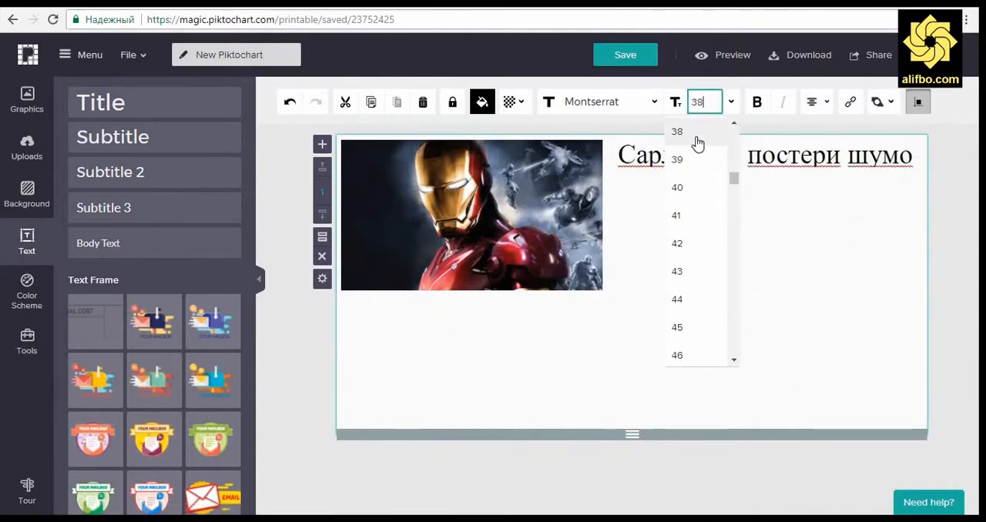
{"action": "left_click", "coordinate": [708, 138]}
Step: Try the Lobster, Lato and Gothic fonts on the poster title
{"action": "left_click", "coordinate": [649, 103]}
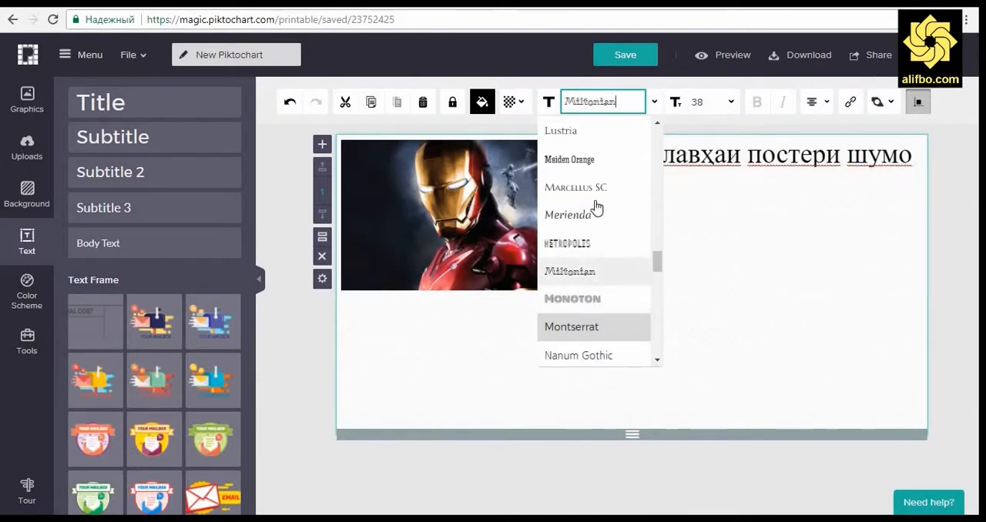
{"action": "scroll", "coordinate": [592, 196], "scroll_direction": "up", "scroll_amount": 3}
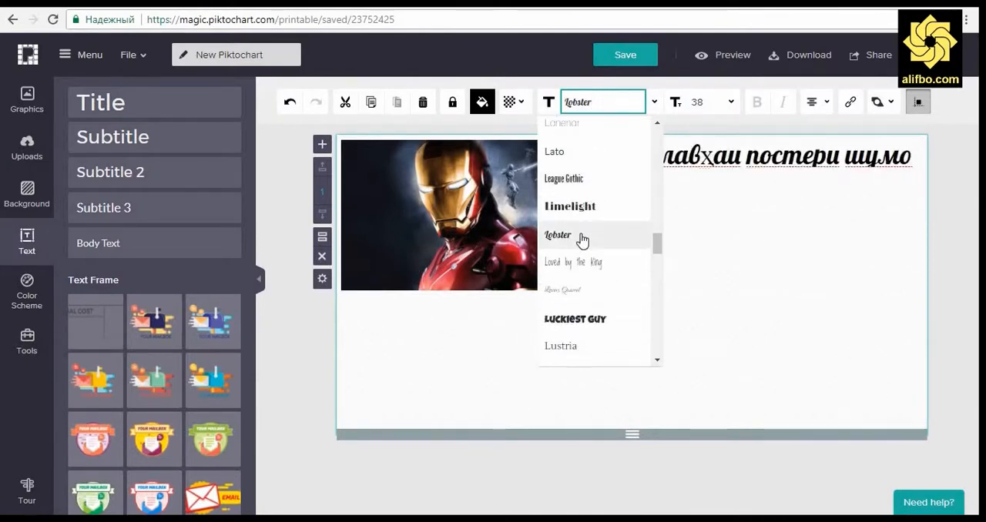
{"action": "left_click", "coordinate": [594, 231]}
{"action": "left_click", "coordinate": [636, 108]}
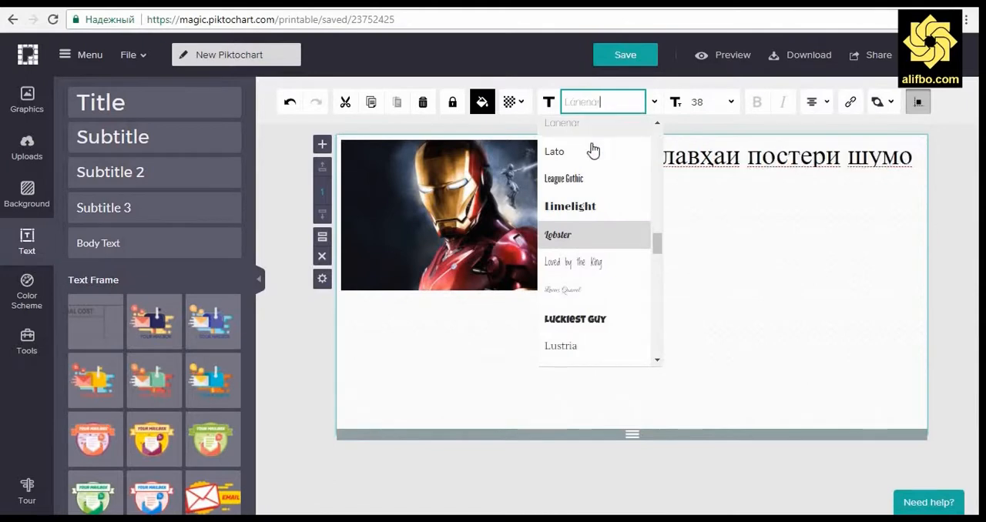
{"action": "left_click", "coordinate": [591, 150]}
{"action": "left_click", "coordinate": [651, 104]}
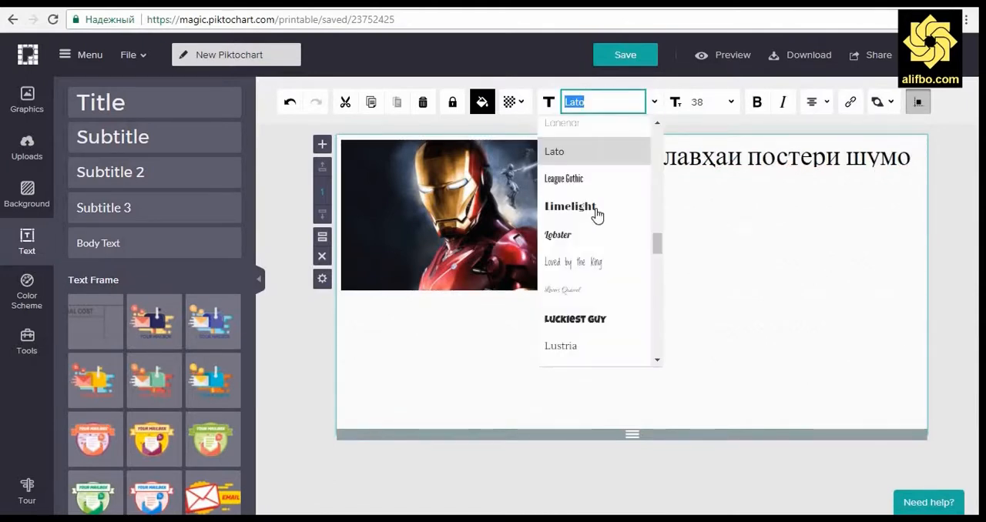
{"action": "scroll", "coordinate": [593, 308], "scroll_direction": "up", "scroll_amount": 5}
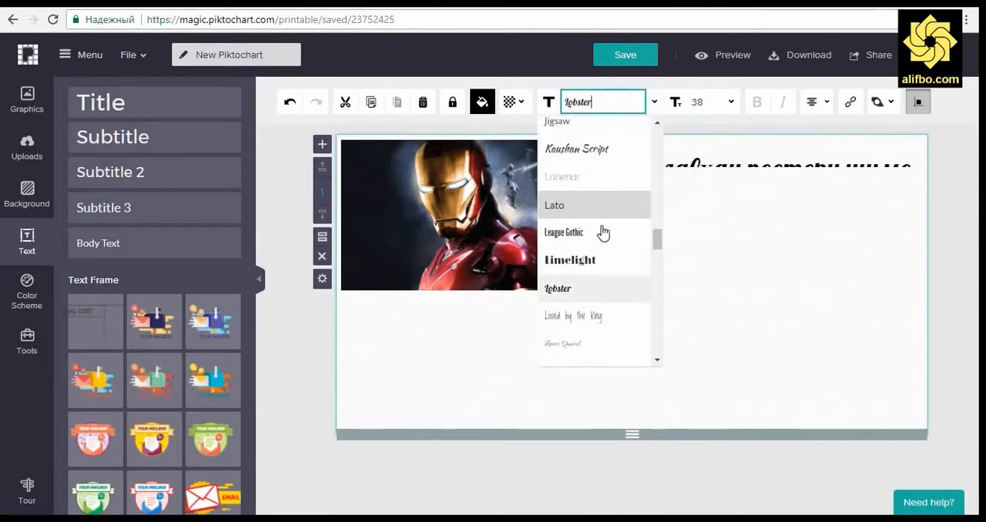
{"action": "left_click", "coordinate": [606, 188]}
Step: Change the poster title's font to Arial
{"action": "left_click", "coordinate": [651, 102]}
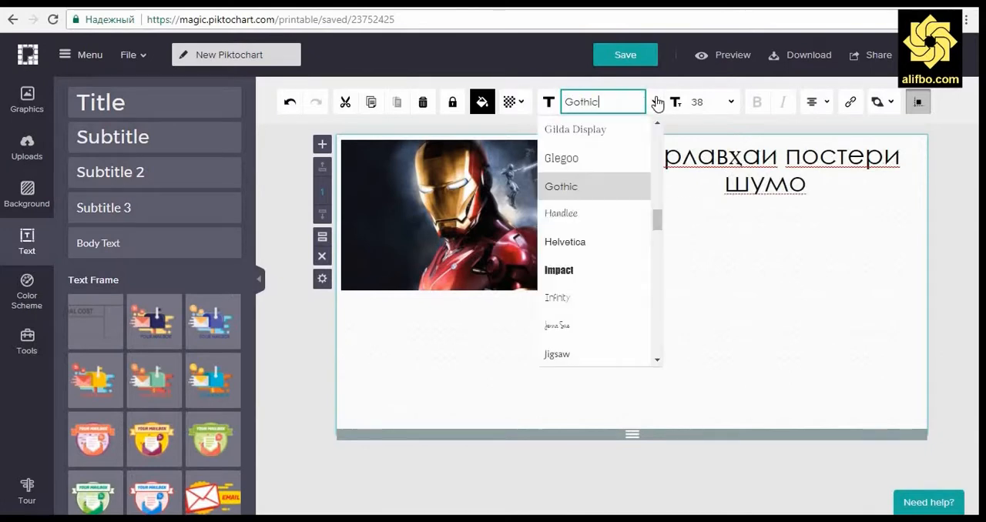
{"action": "scroll", "coordinate": [598, 160], "scroll_direction": "up", "scroll_amount": 6}
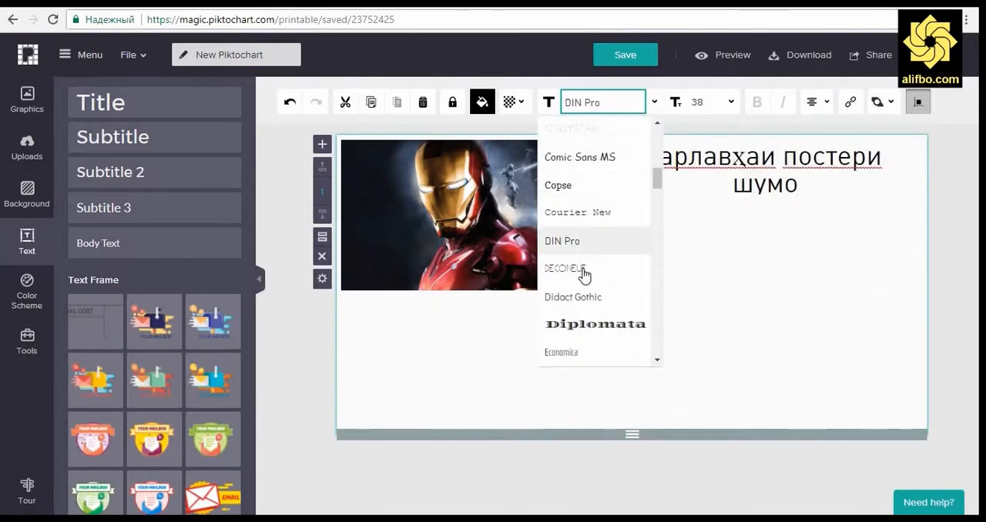
{"action": "scroll", "coordinate": [598, 245], "scroll_direction": "up", "scroll_amount": 7}
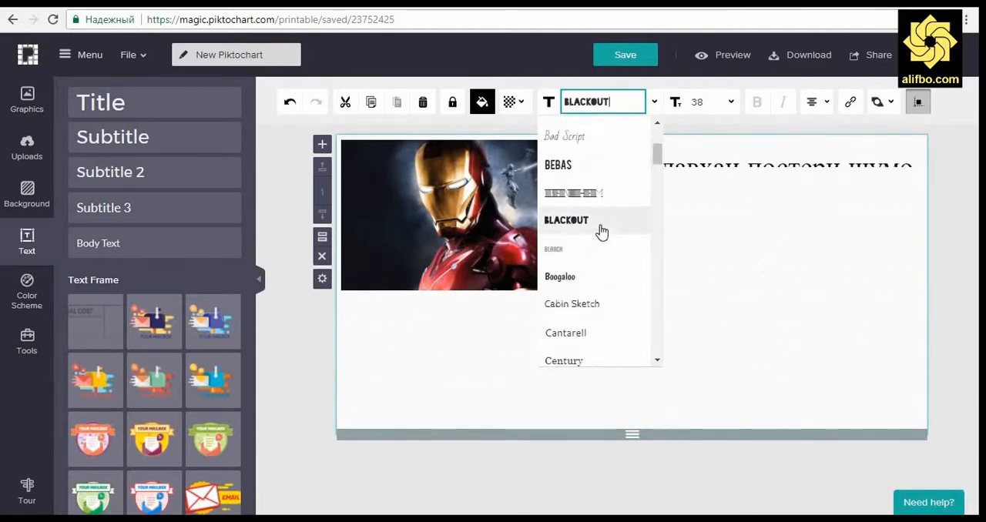
{"action": "left_click", "coordinate": [579, 297]}
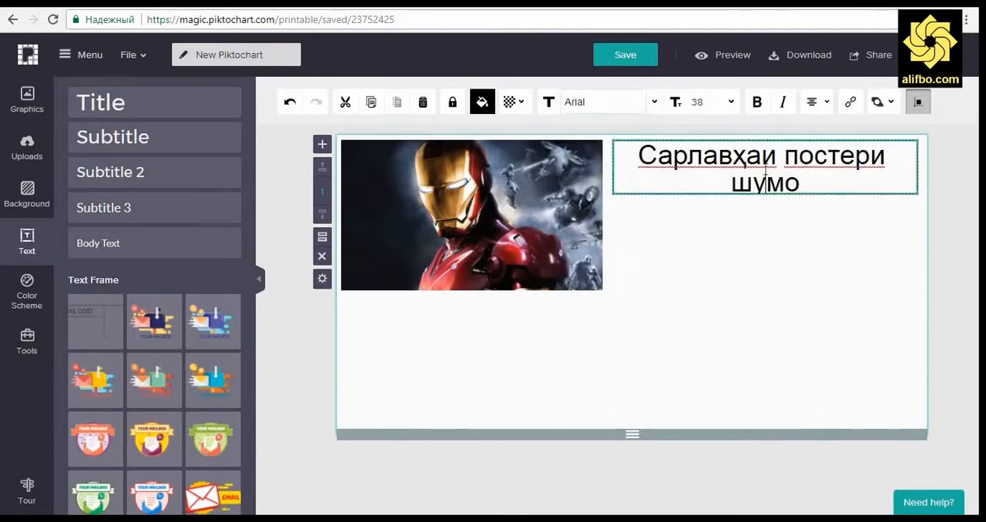
Step: Set the whole poster title's font size to 35 so it fits on one line, and deselect it
{"action": "triple_click", "coordinate": [727, 142]}
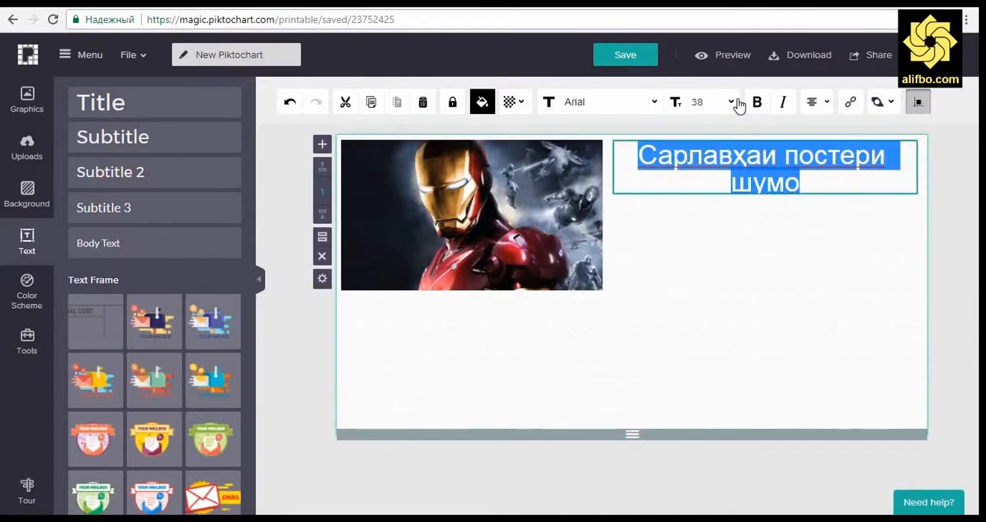
{"action": "left_click", "coordinate": [732, 102]}
{"action": "type", "text": "34"}
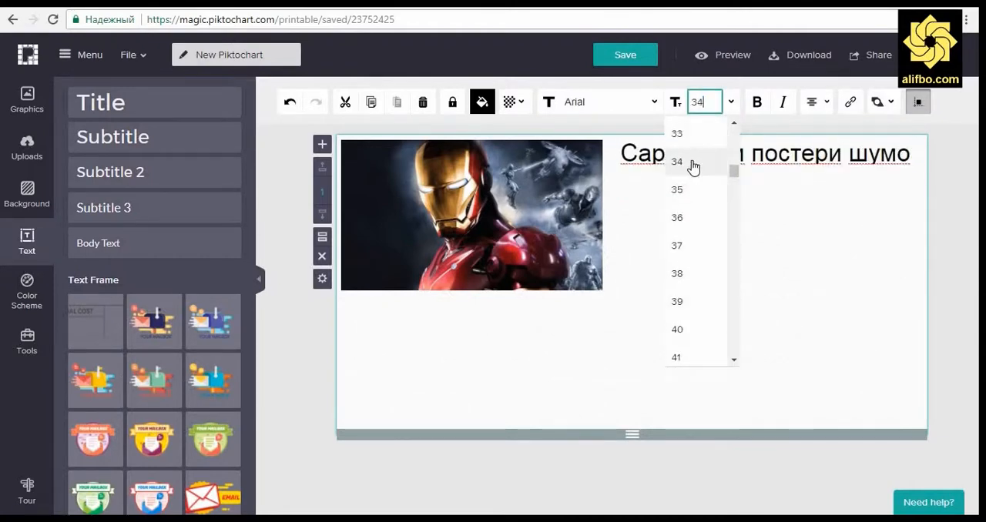
{"action": "left_click", "coordinate": [685, 192]}
{"action": "left_click", "coordinate": [942, 228]}
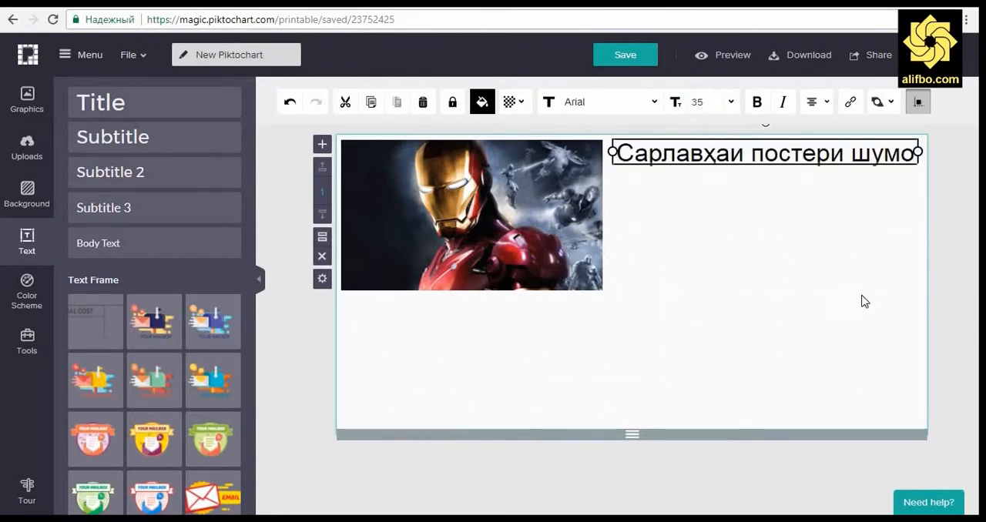
{"action": "left_click", "coordinate": [271, 339]}
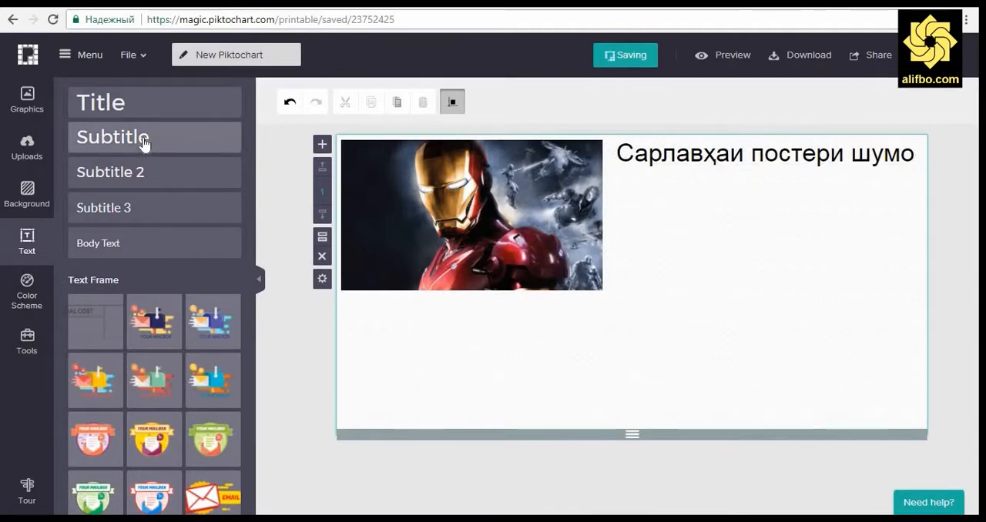
Step: Add a Body Text box just below the poster title and widen it to about the title's width
{"action": "left_click_drag", "start_coordinate": [115, 242], "coordinate": [655, 185]}
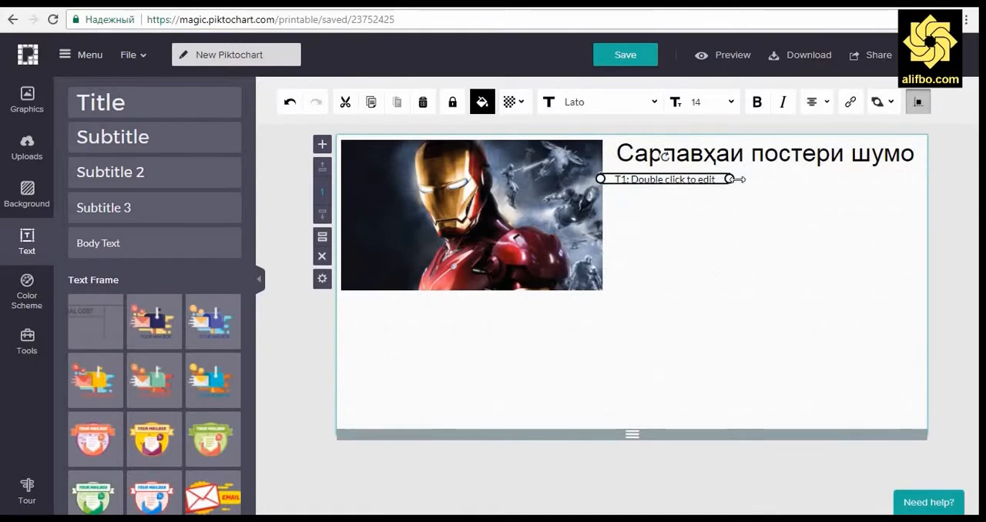
{"action": "left_click_drag", "start_coordinate": [737, 179], "coordinate": [907, 182]}
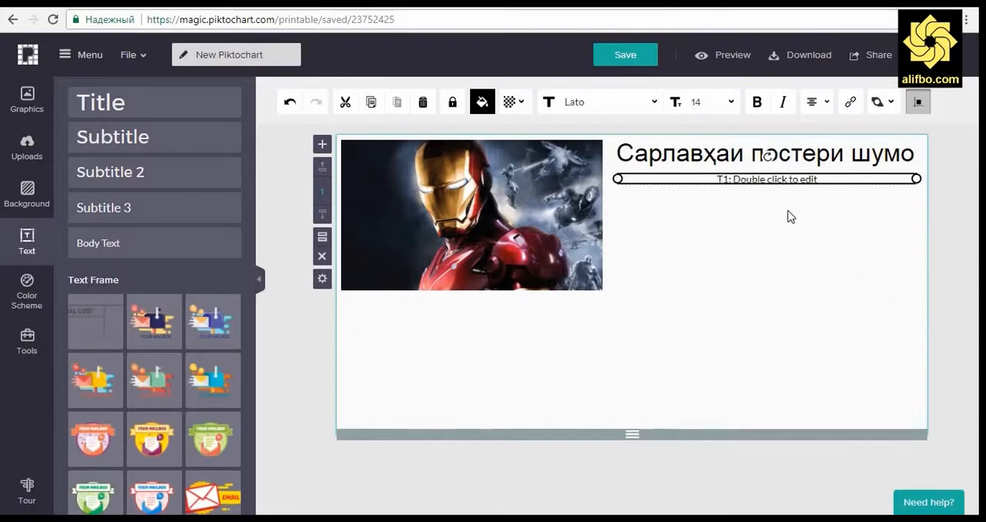
{"action": "mouse_move", "coordinate": [786, 180]}
{"action": "left_mouse_down"}
{"action": "mouse_move", "coordinate": [790, 214]}
{"action": "mouse_move", "coordinate": [784, 188]}
{"action": "left_mouse_up"}
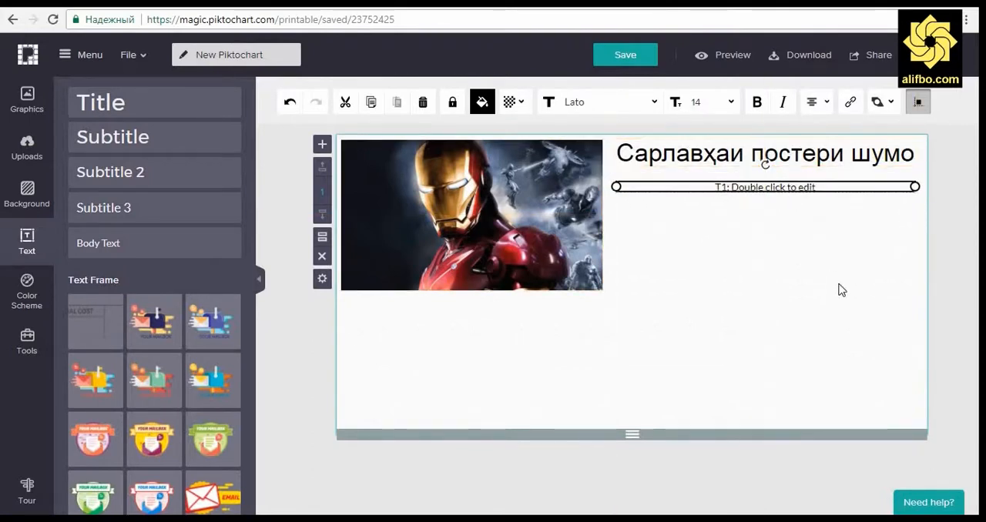
Step: Replace the body text placeholder with "Матни постери шумо." and deselect the box
{"action": "double_click", "coordinate": [819, 187]}
{"action": "type", "text": "Мат"}
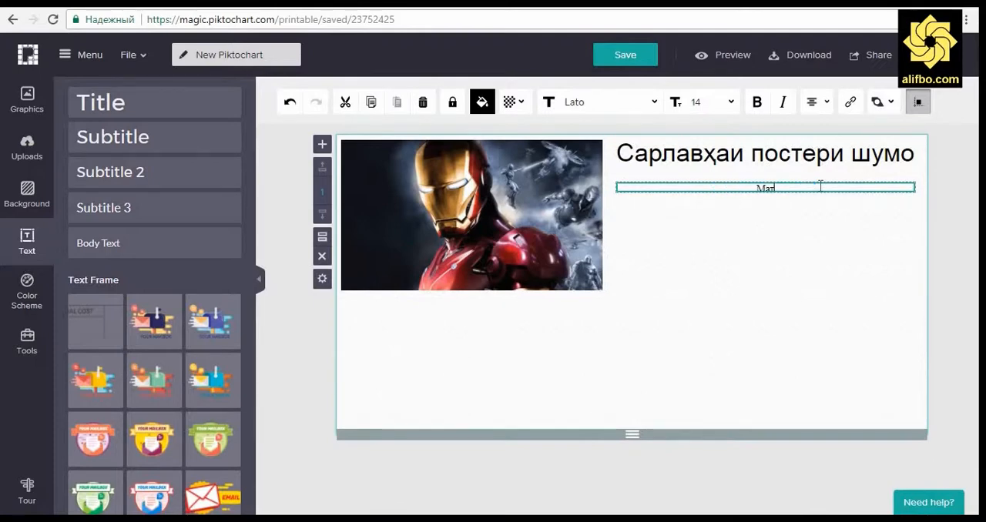
{"action": "type", "text": "ни постери шумо"}
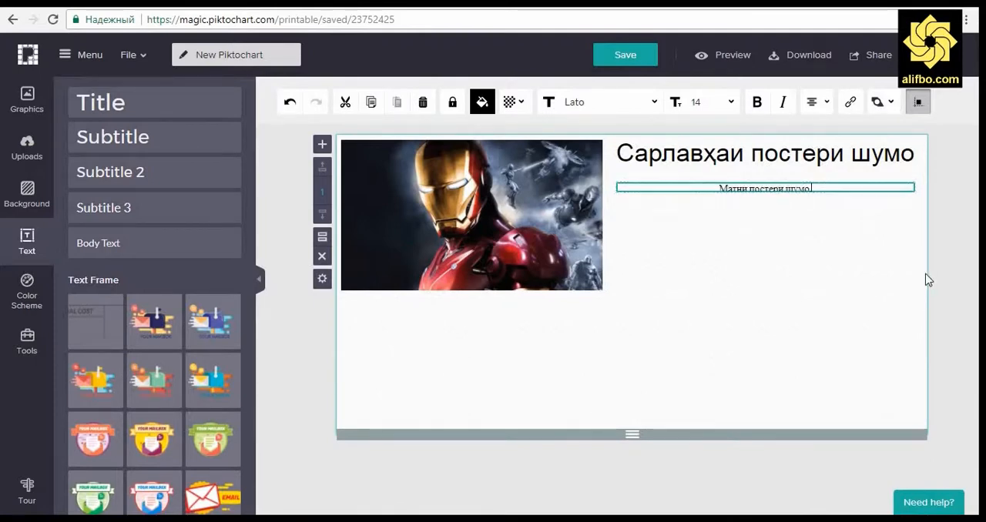
{"action": "type", "text": "."}
{"action": "left_click", "coordinate": [942, 277]}
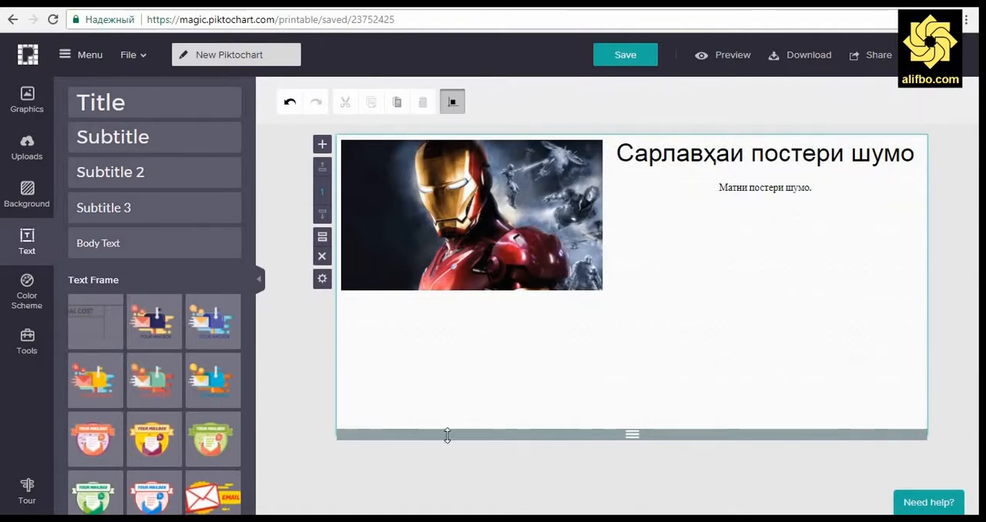
Step: Try the built-in Oceanic and Mystery color schemes on the poster and settle on Nature
{"action": "left_click", "coordinate": [27, 296]}
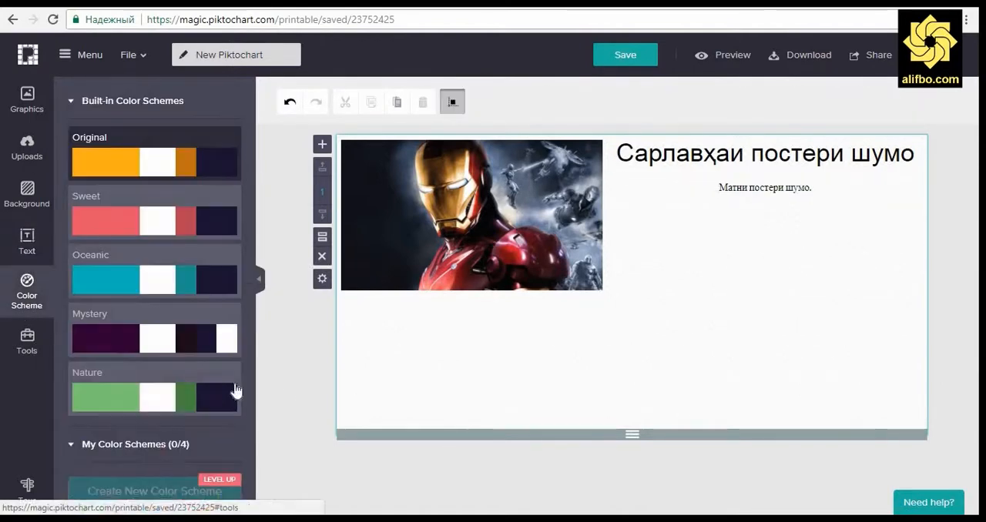
{"action": "left_click", "coordinate": [174, 290]}
{"action": "left_click", "coordinate": [152, 333]}
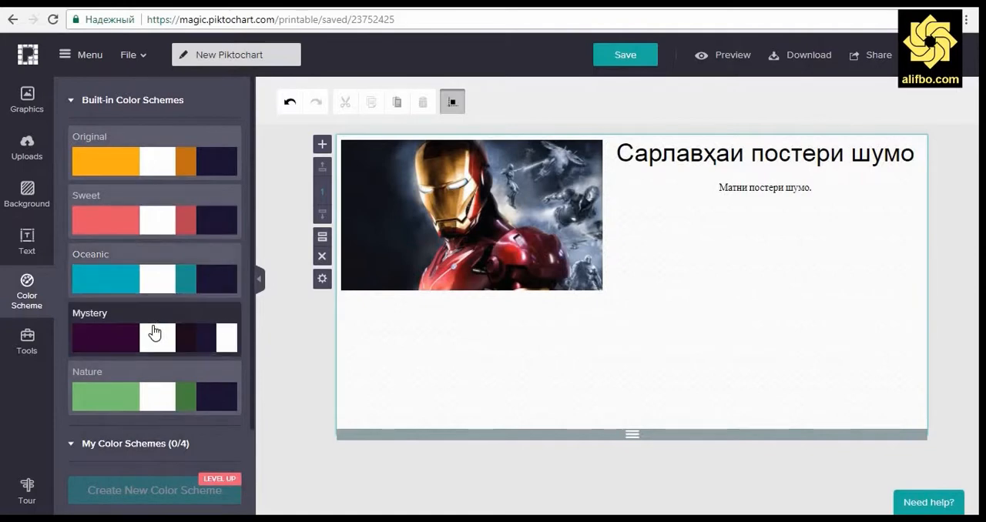
{"action": "left_click", "coordinate": [171, 417]}
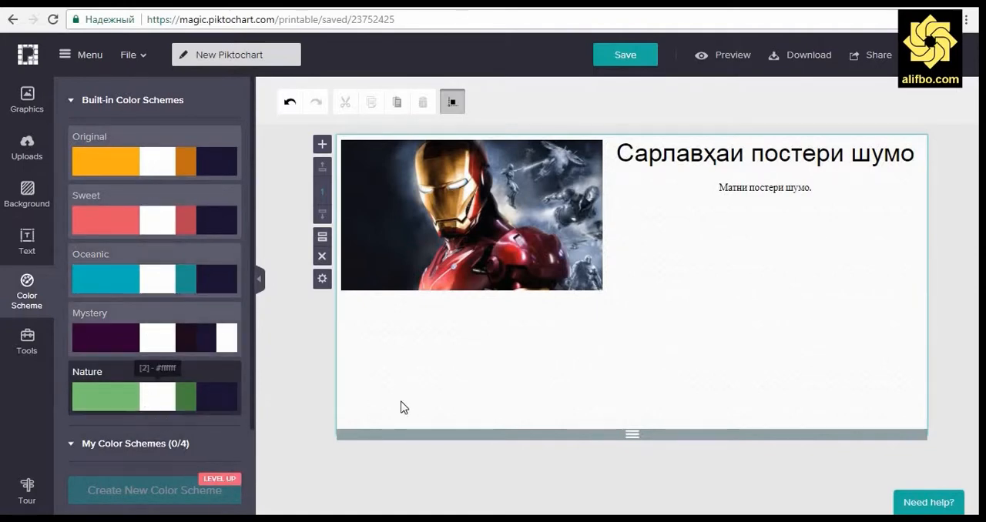
Step: Look at the chart types in the chart editor, such as the pyramid chart, and leave without inserting one
{"action": "left_click", "coordinate": [30, 351]}
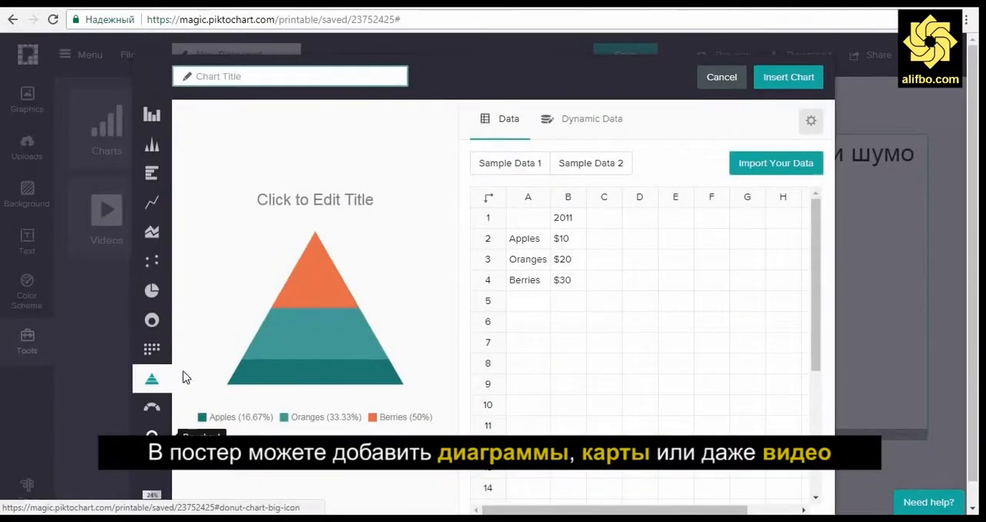
{"action": "left_click", "coordinate": [720, 75]}
Step: Examine the map tool's regions and the South East Asia map's country data, and cancel without inserting the map
{"action": "left_click", "coordinate": [195, 127]}
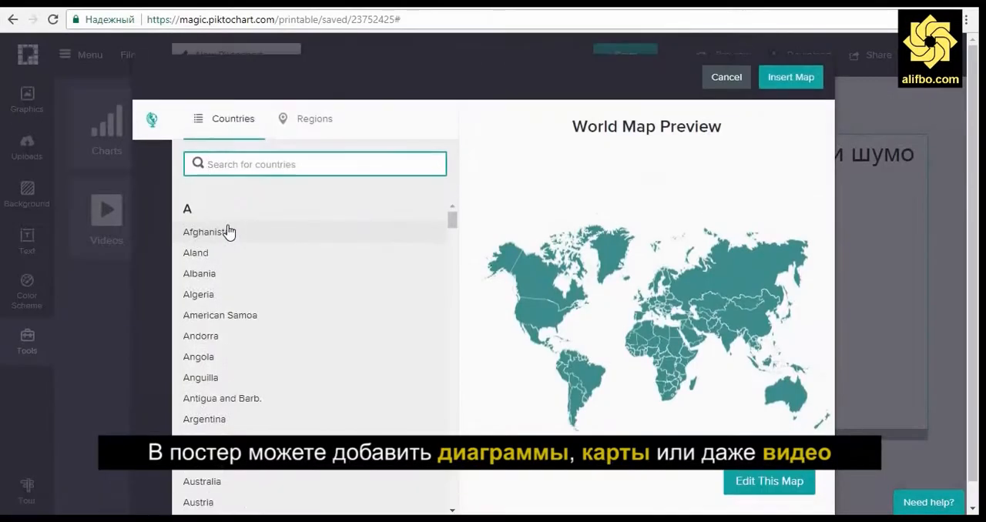
{"action": "left_click", "coordinate": [308, 118]}
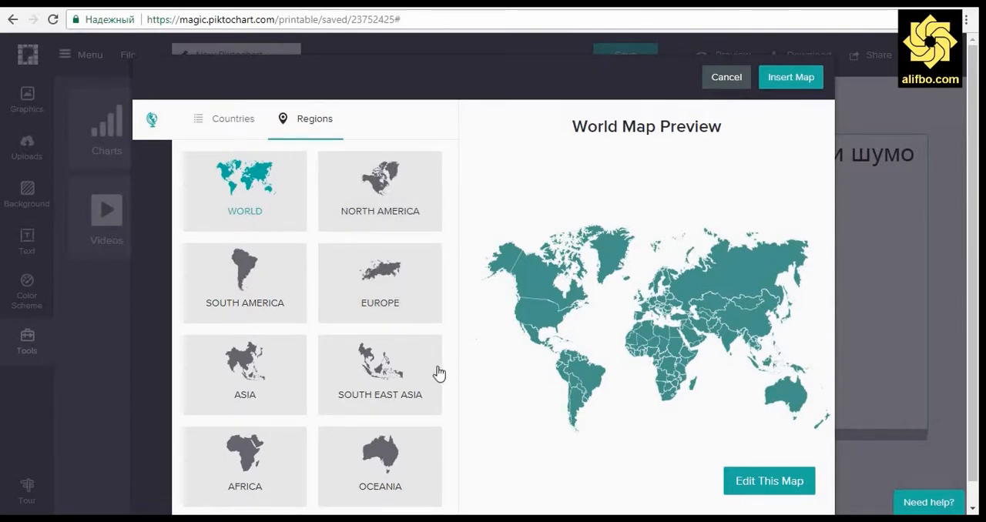
{"action": "left_click", "coordinate": [377, 376]}
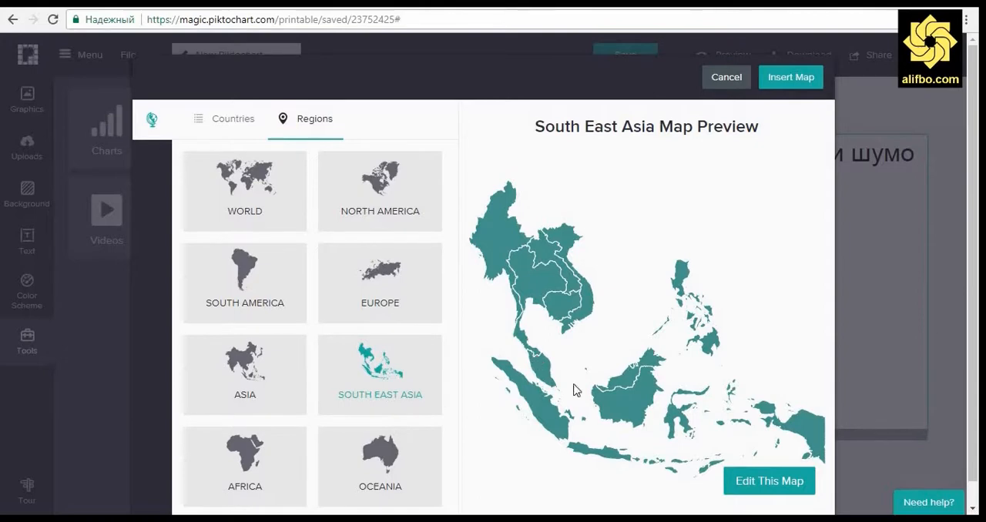
{"action": "left_click", "coordinate": [759, 483]}
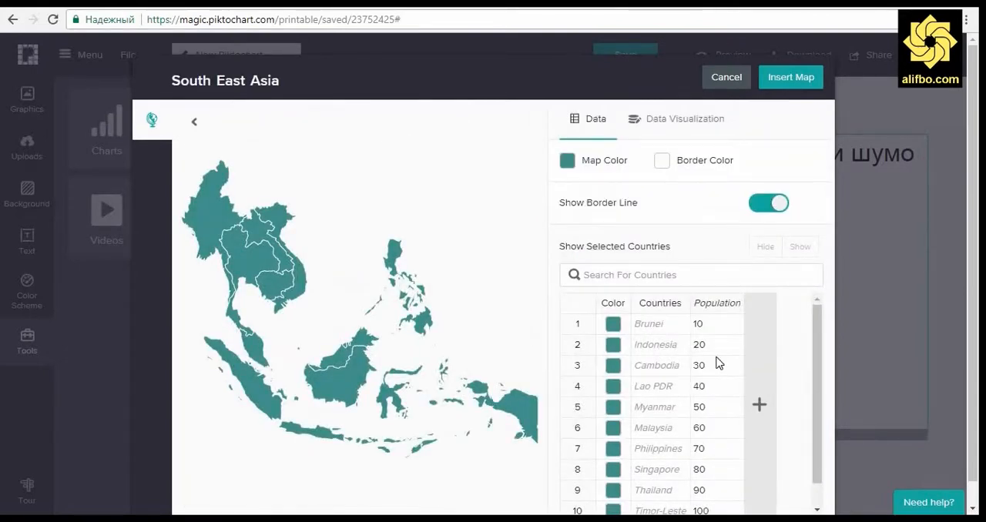
{"action": "scroll", "coordinate": [718, 363], "scroll_direction": "down", "scroll_amount": 1}
{"action": "left_click", "coordinate": [657, 444]}
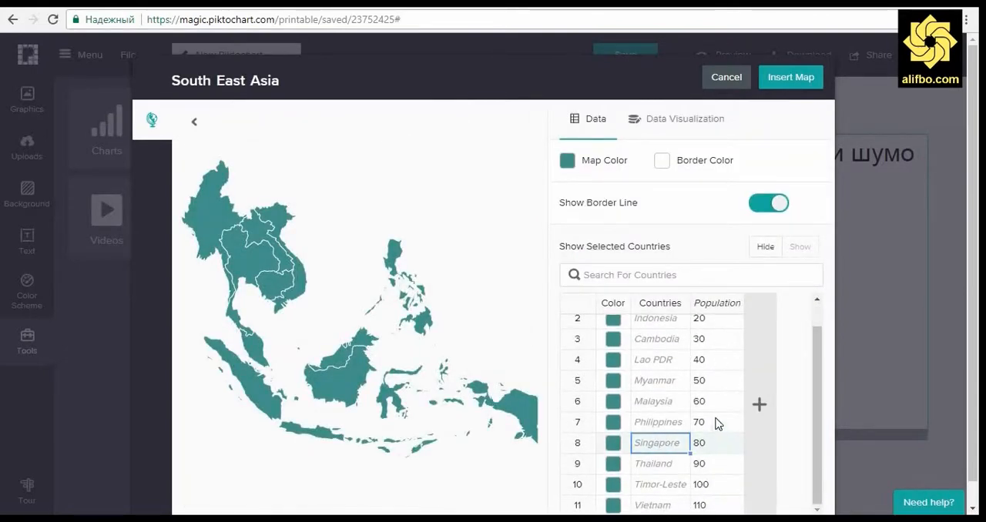
{"action": "left_click", "coordinate": [728, 77]}
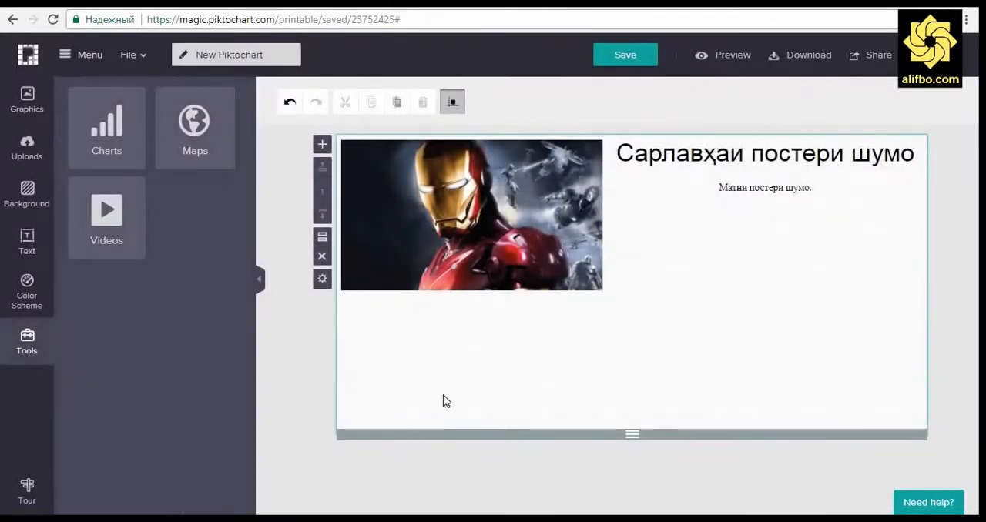
Step: Leave the poster editor for the Piktochart dashboard, confirming the exit without saving
{"action": "left_click", "coordinate": [27, 57]}
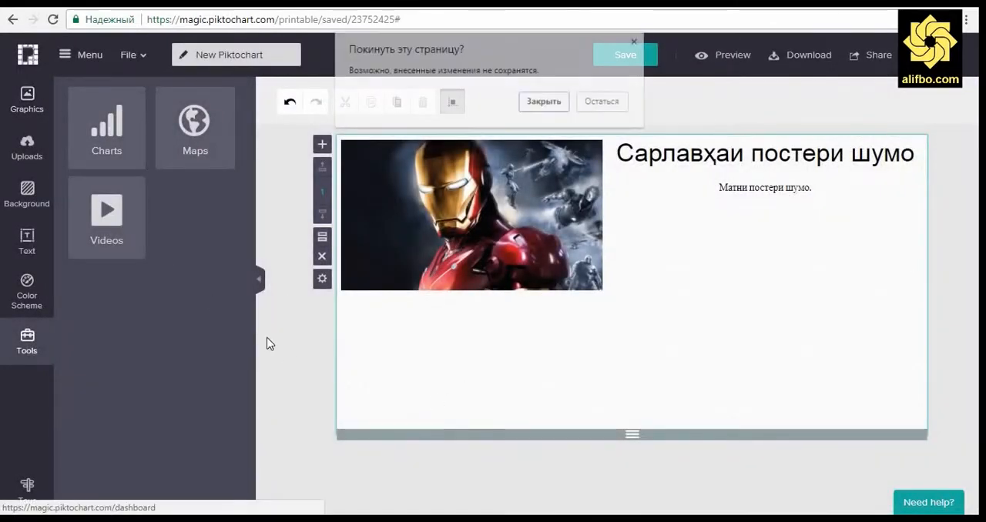
{"action": "left_click", "coordinate": [531, 104]}
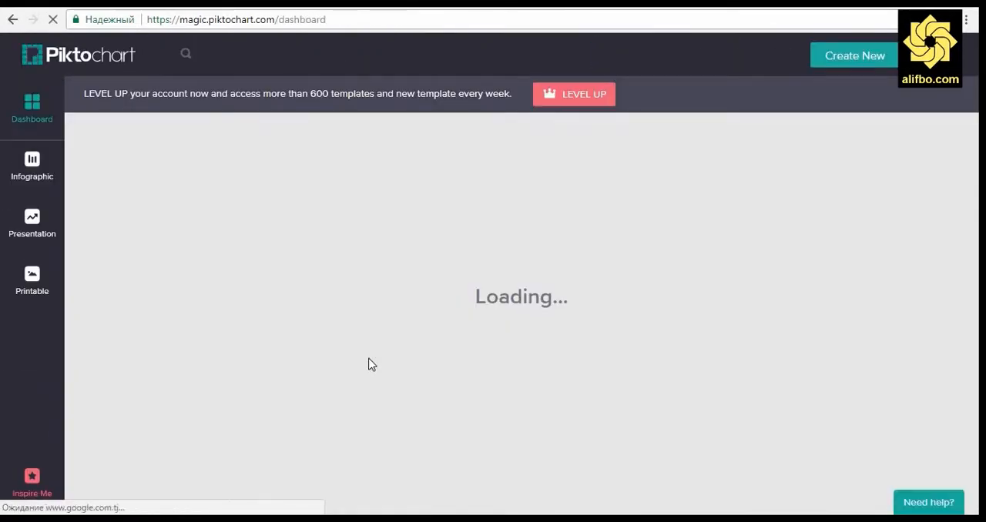